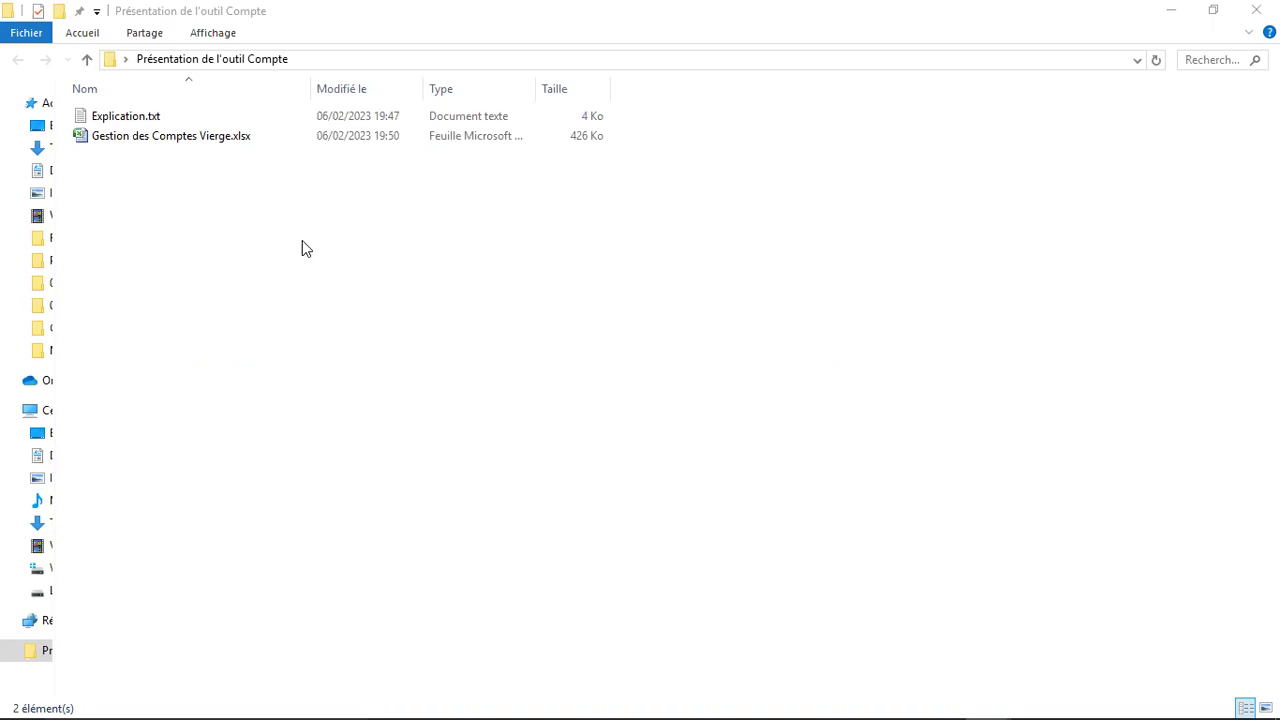
# Step: Duplicate the file Gestion des Comptes Vierge.xlsx within the same folder
pyautogui.click(222, 140)
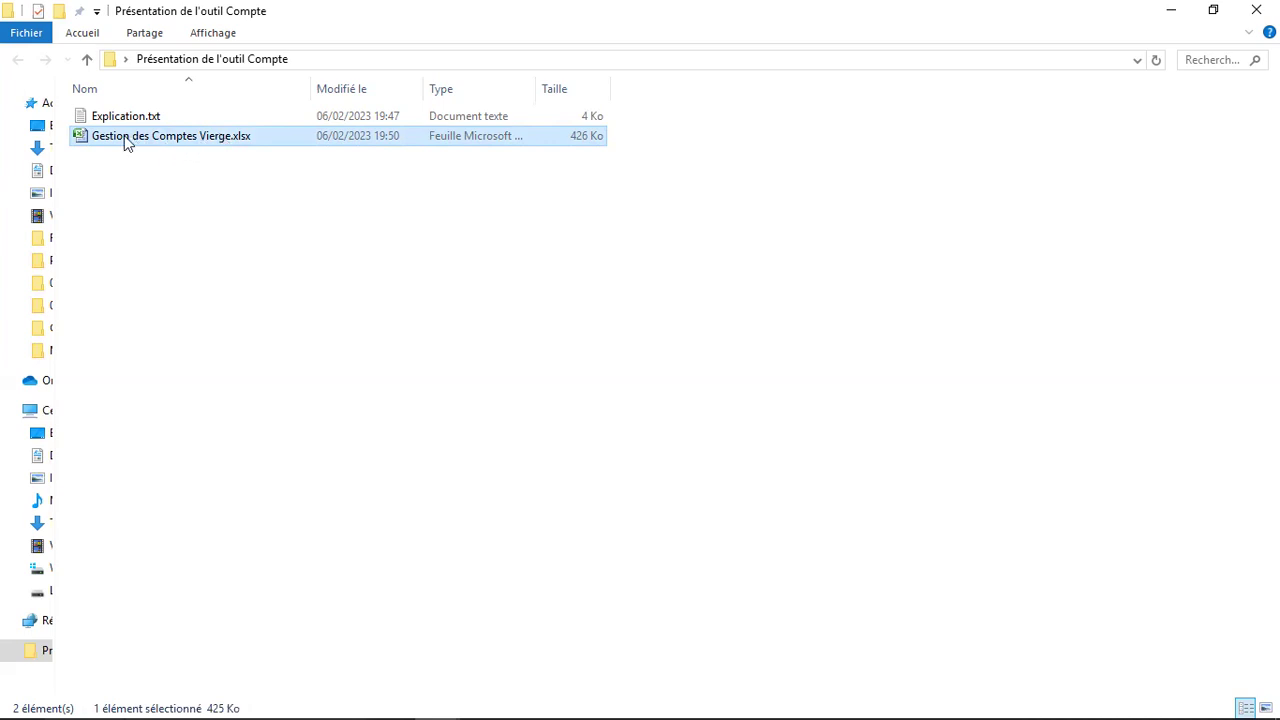
pyautogui.click(189, 168)
pyautogui.click(189, 145)
pyautogui.click(152, 293)
pyautogui.hotkey('ctrl', 'v')
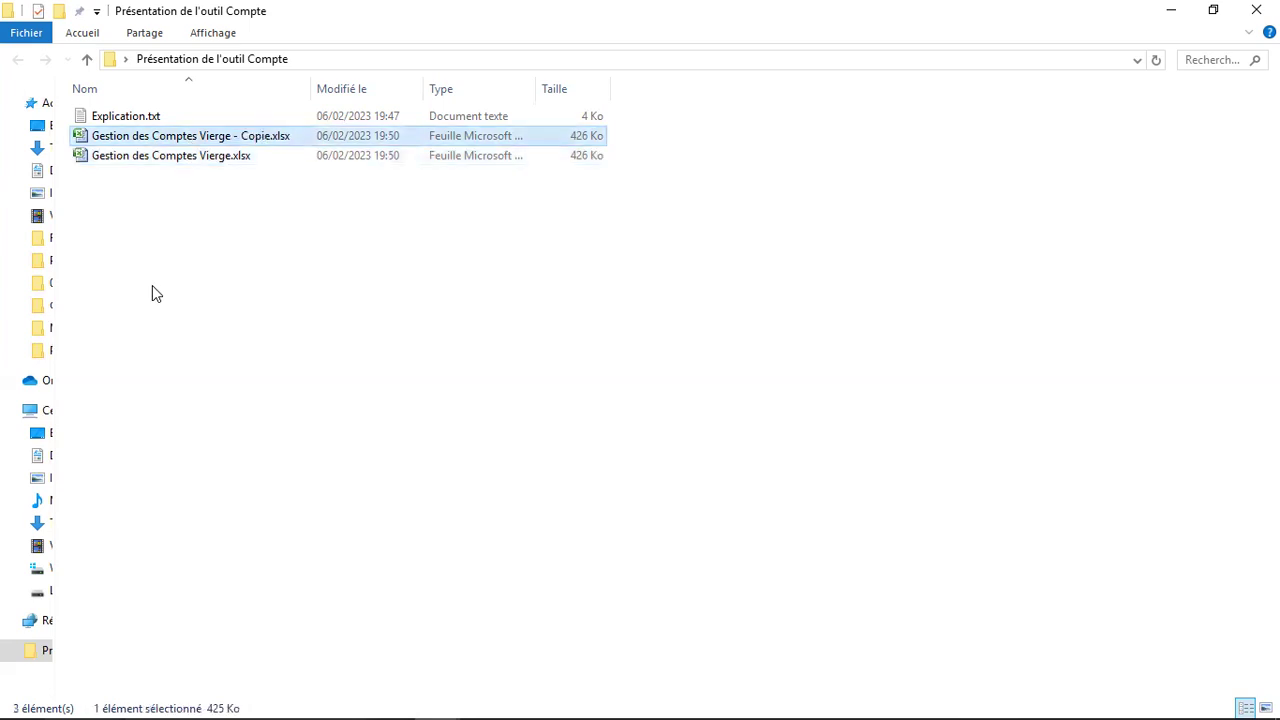
# Step: Rename the copied workbook as Gestion des Comptes 2023.xlsx
pyautogui.click(267, 140)
pyautogui.click(268, 136)
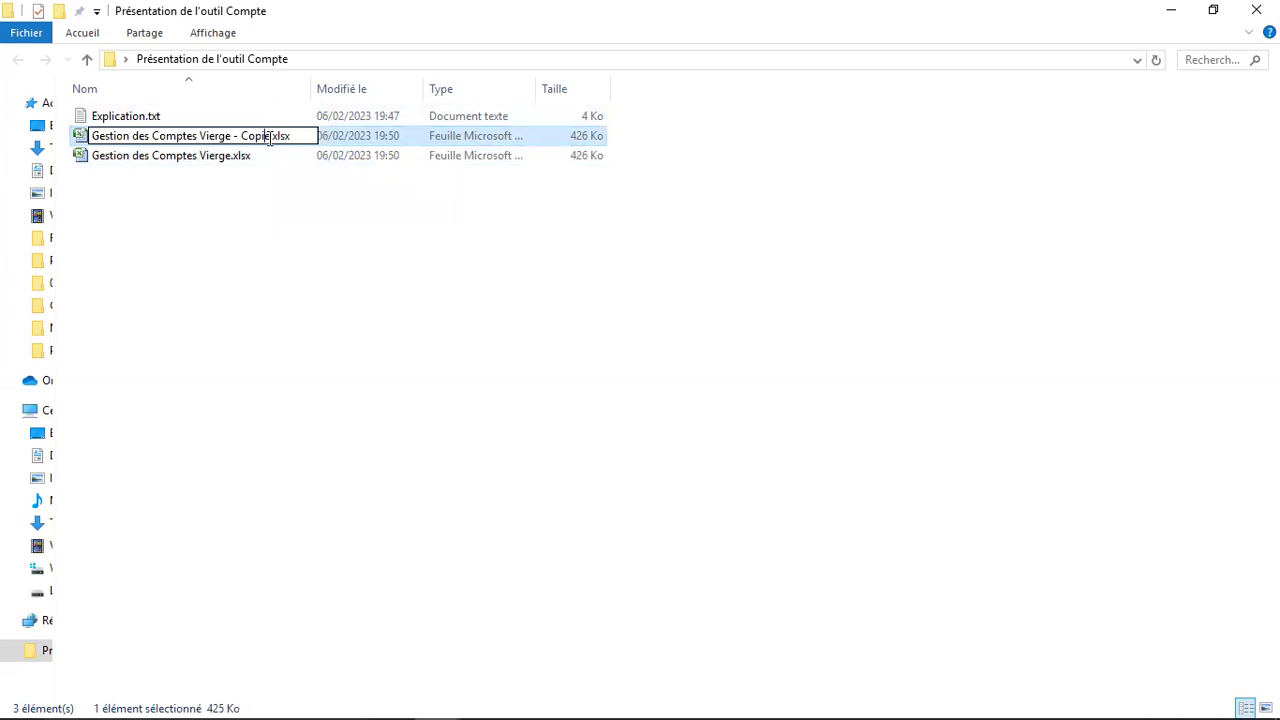
pyautogui.press('BackSpace')
pyautogui.press('BackSpace')
pyautogui.press('BackSpace')
pyautogui.press('BackSpace')
pyautogui.press('BackSpace')
pyautogui.press('BackSpace')
pyautogui.press('BackSpace')
pyautogui.press('BackSpace')
pyautogui.press('BackSpace')
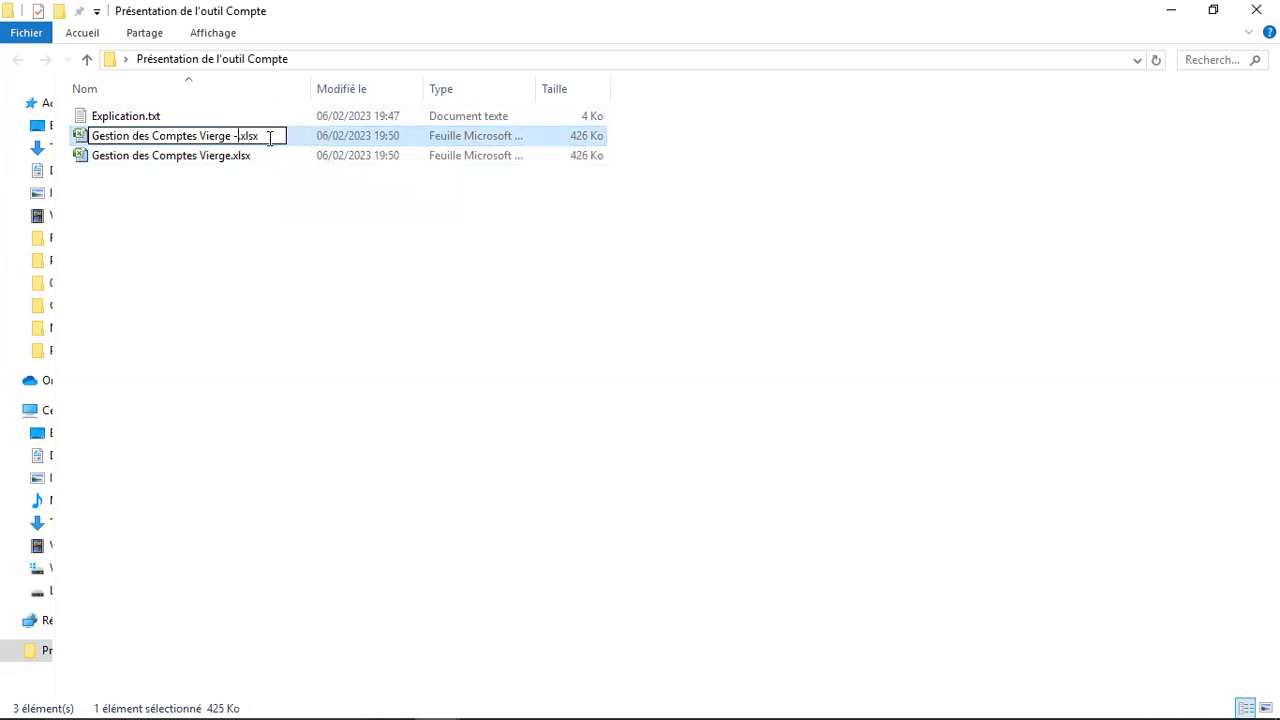
pyautogui.press('BackSpace')
pyautogui.press('BackSpace')
pyautogui.press('BackSpace')
pyautogui.press('BackSpace')
pyautogui.press('BackSpace')
pyautogui.write('2023')
pyautogui.press('Return')
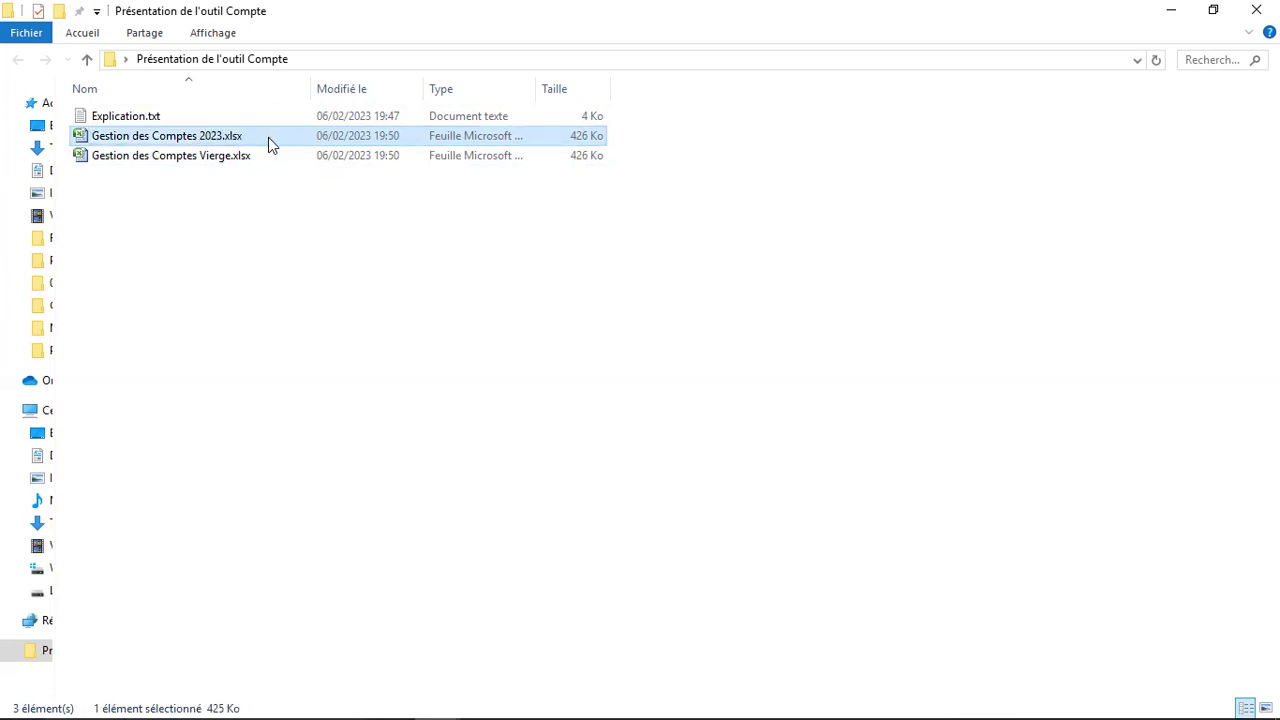
# Step: Open the workbook Gestion des Comptes 2023.xlsx and set its ANNEE CIVILE to 2023
pyautogui.click(227, 190)
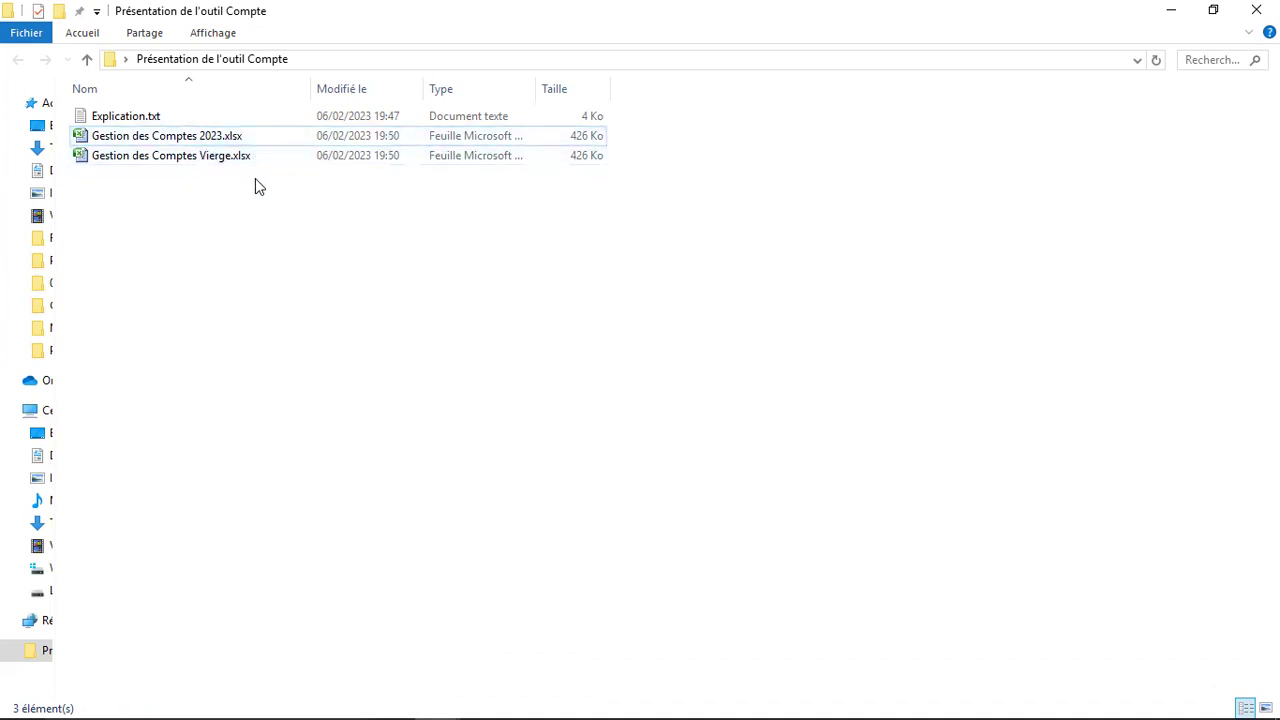
pyautogui.doubleClick(176, 137)
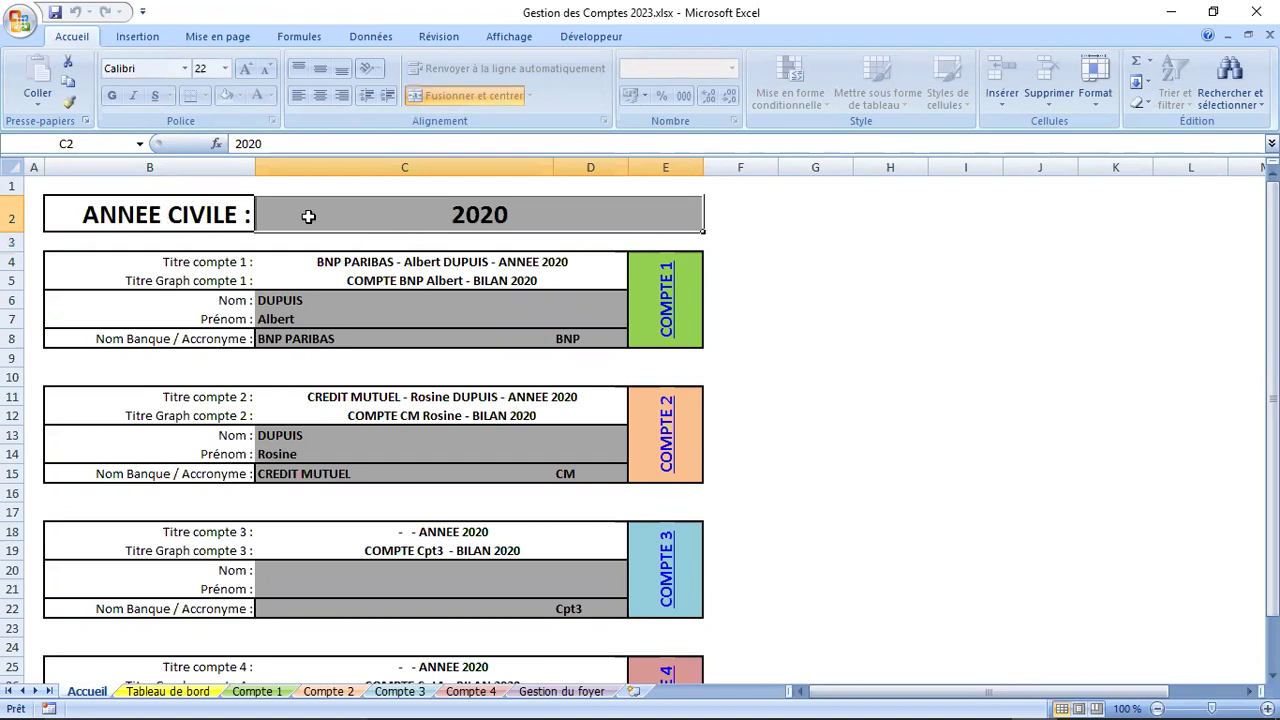
pyautogui.doubleClick(507, 216)
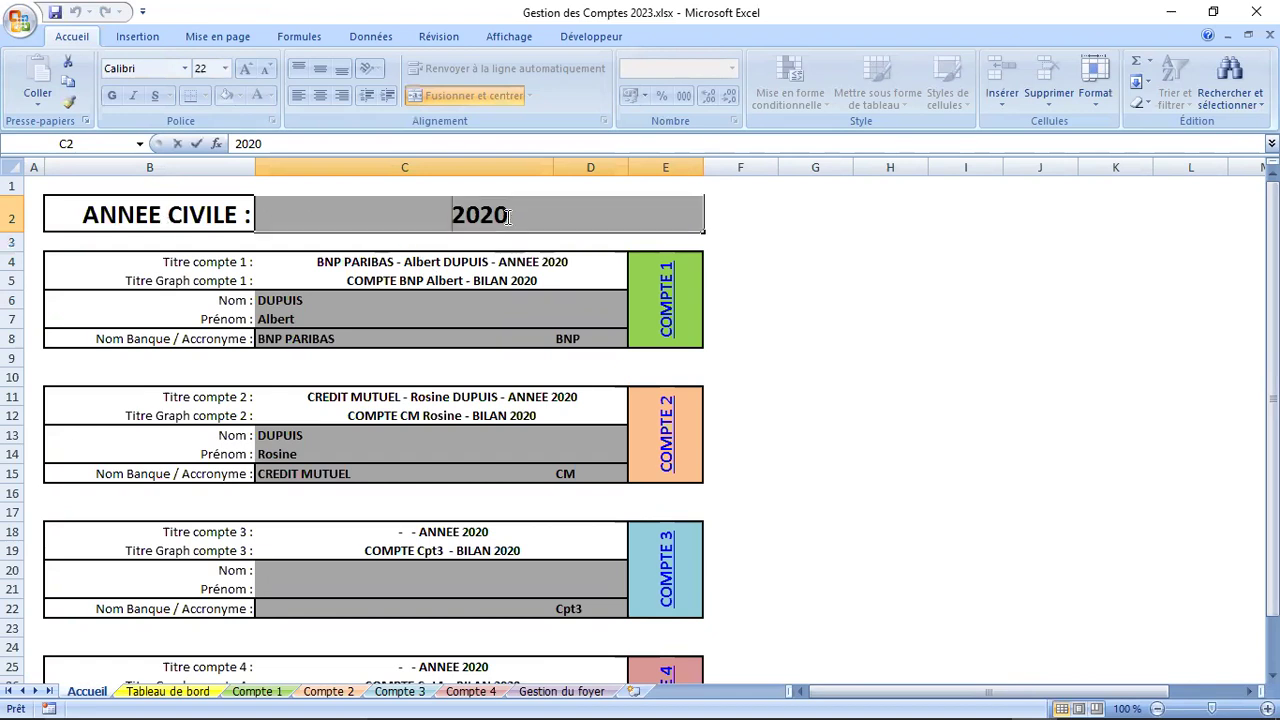
pyautogui.press('BackSpace')
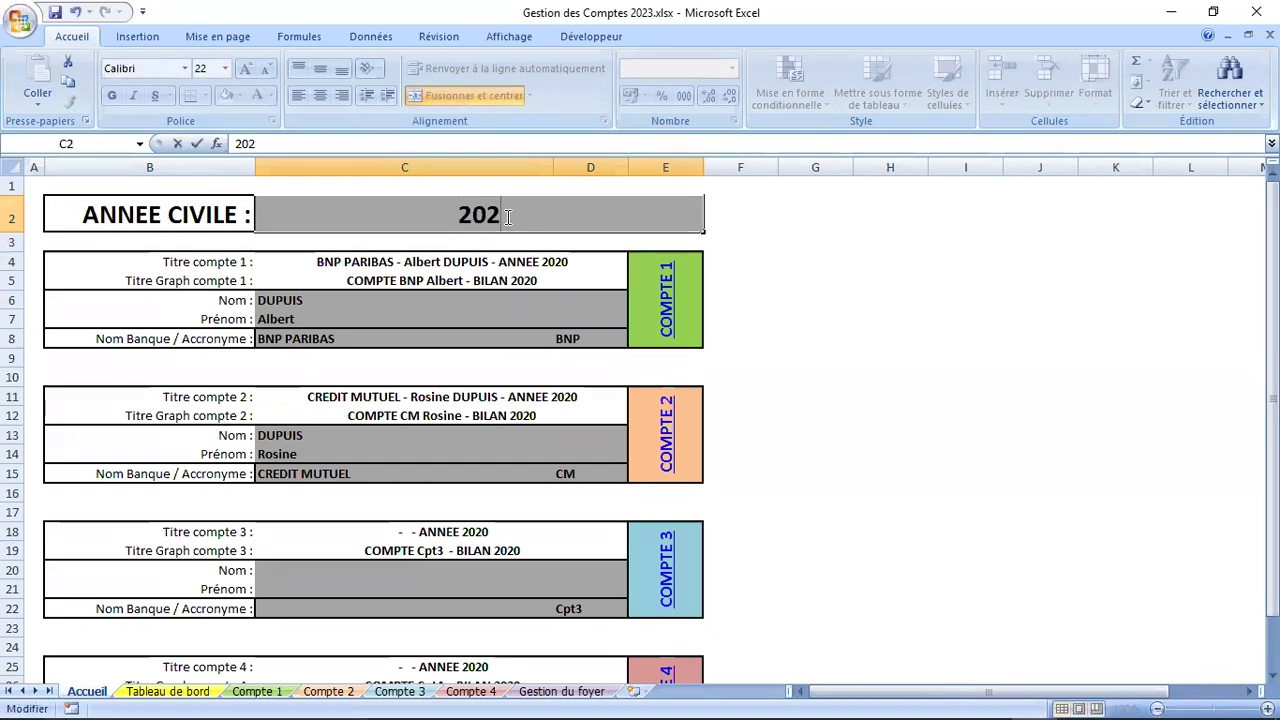
pyautogui.write('3')
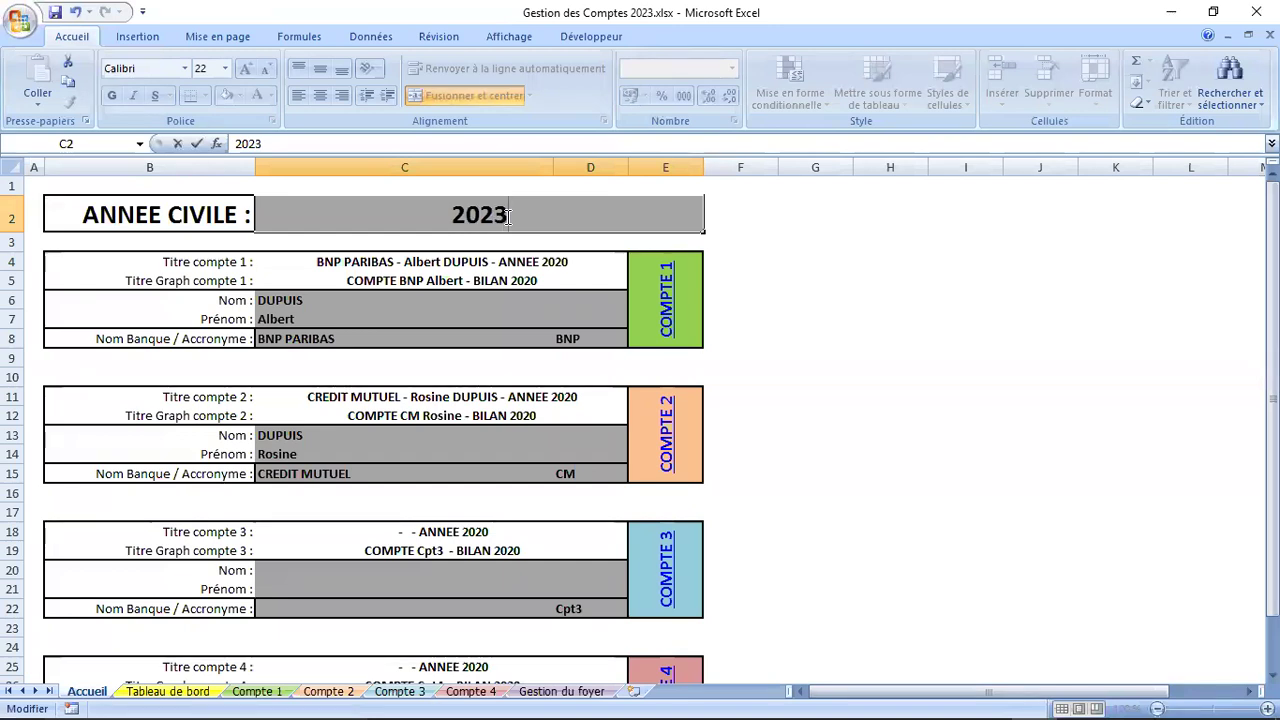
pyautogui.press('Return')
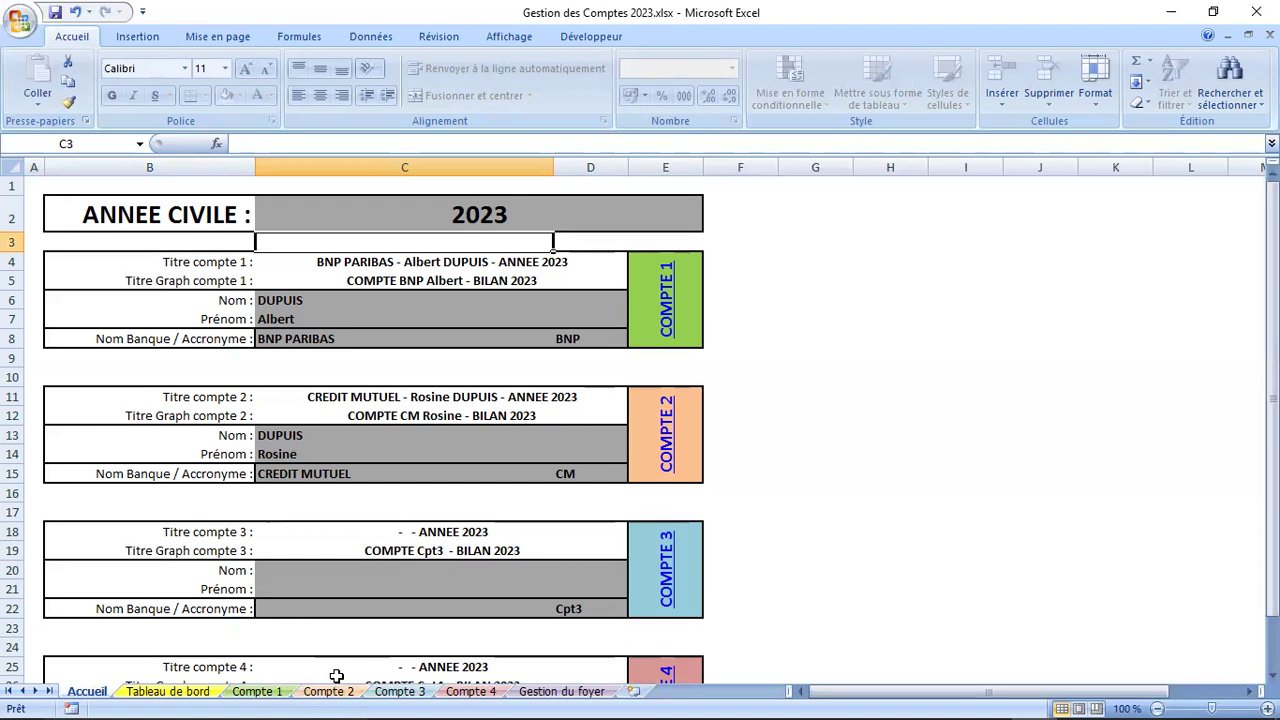
# Step: Examine the year, holder, bank and title cells of account 1 on the Accueil sheet, along with the Compte 1 sheet
pyautogui.click(512, 213)
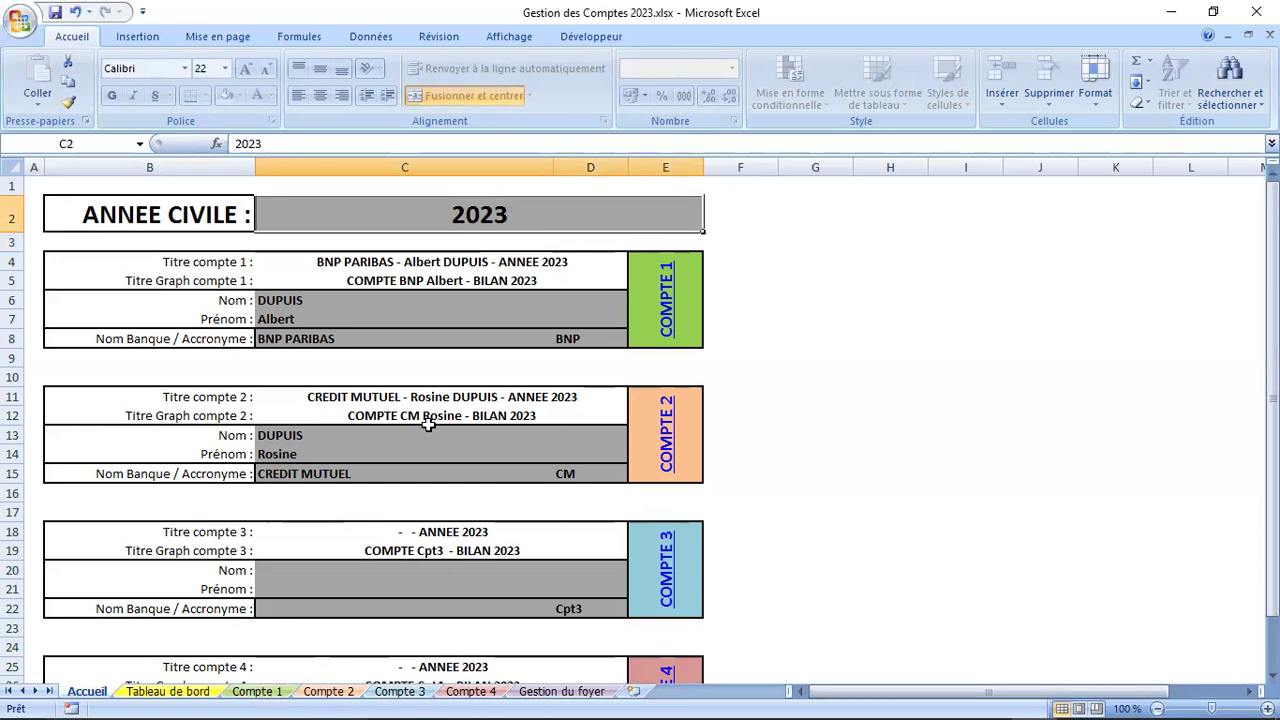
pyautogui.click(301, 301)
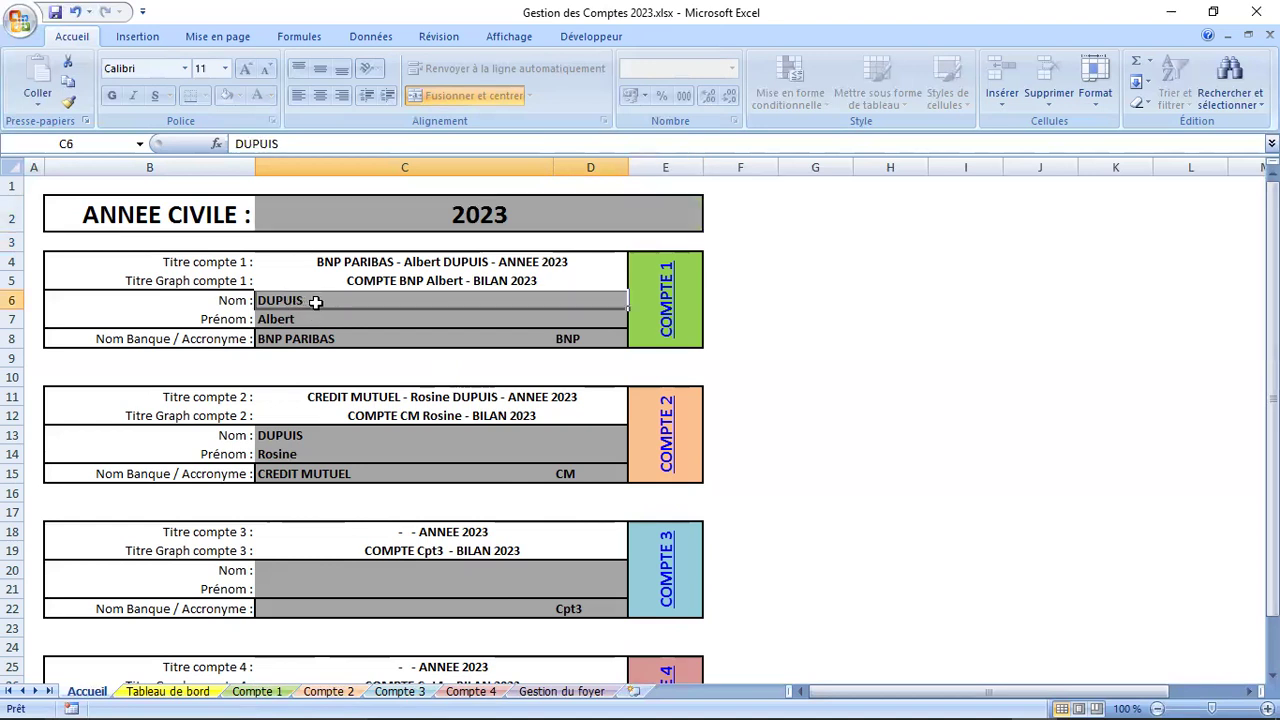
pyautogui.click(276, 338)
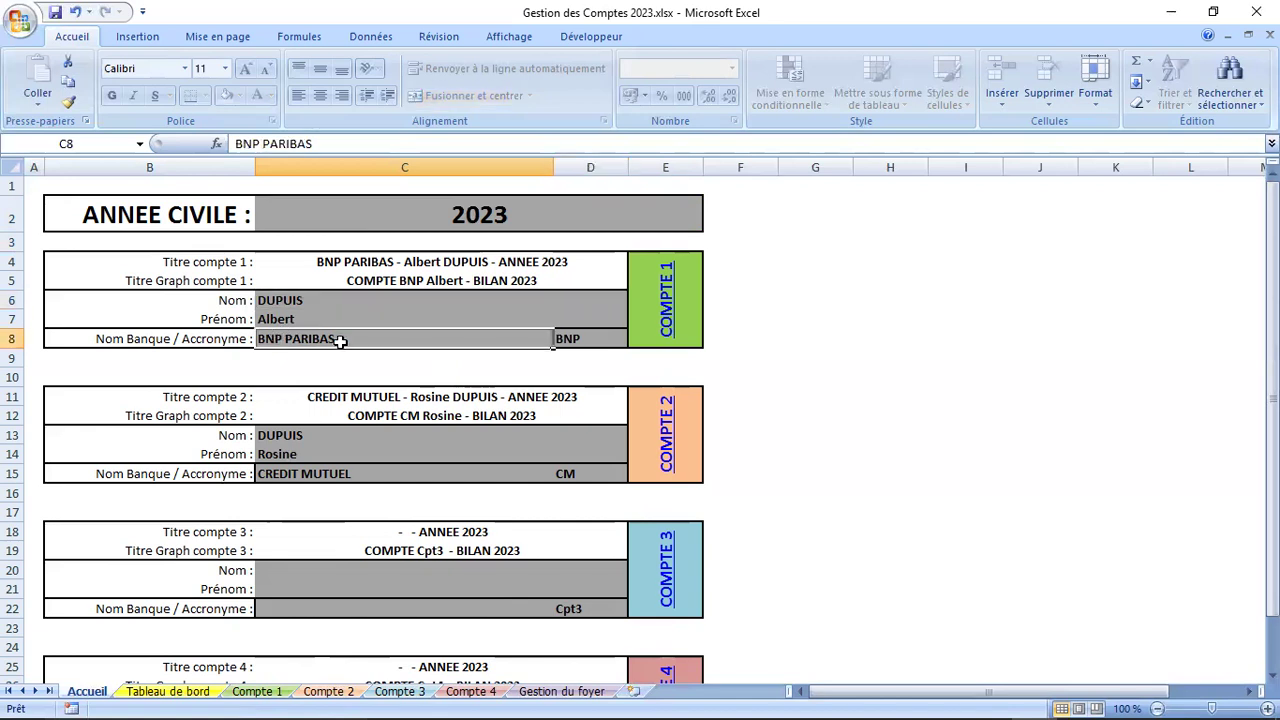
pyautogui.click(292, 300)
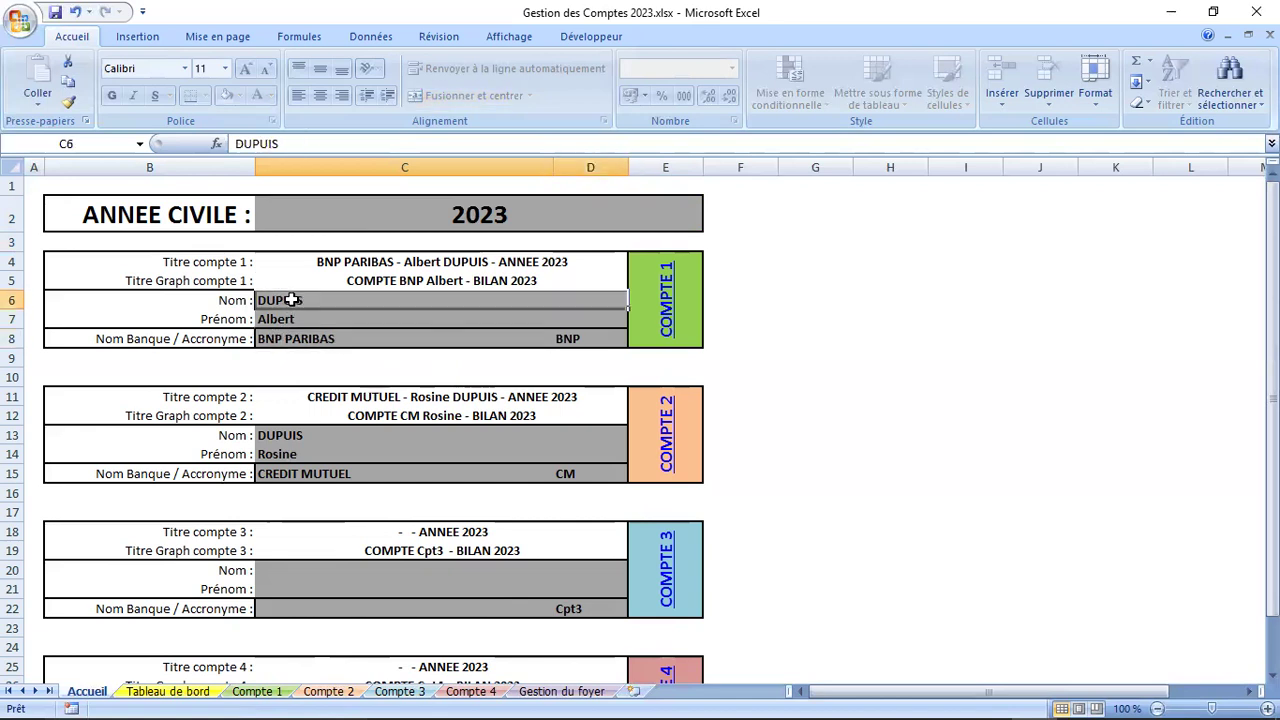
pyautogui.click(395, 262)
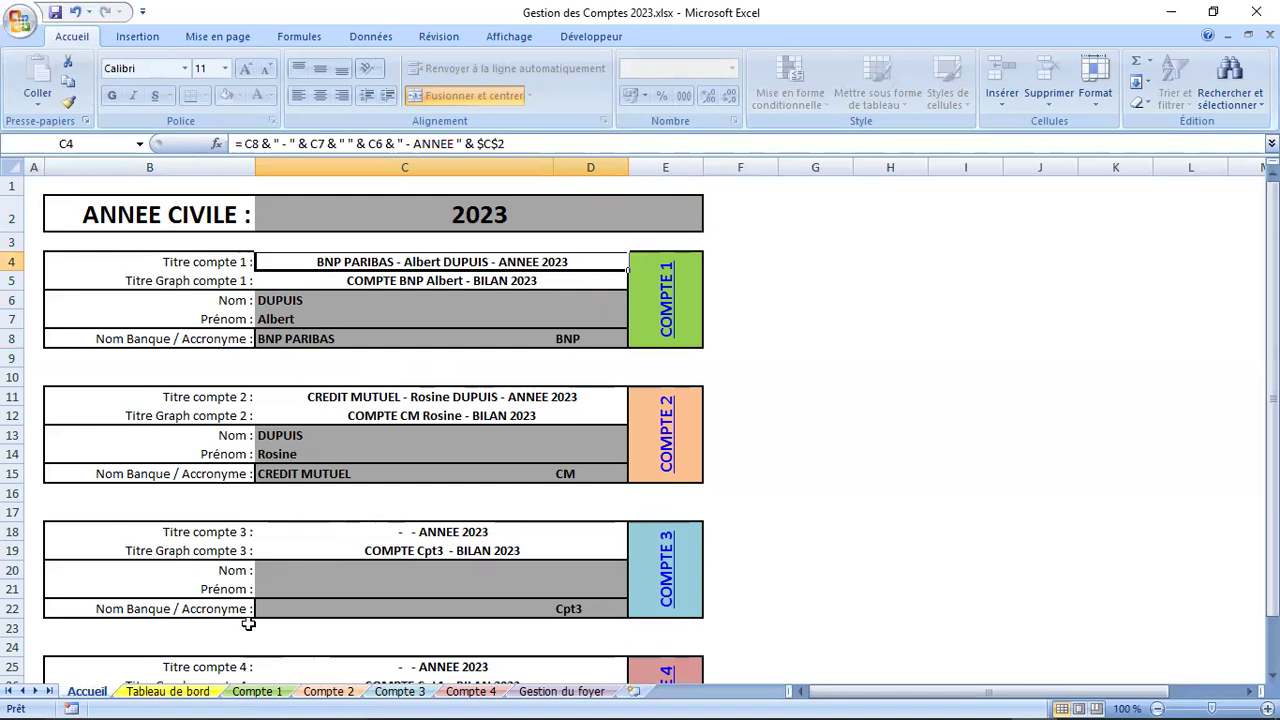
pyautogui.click(257, 692)
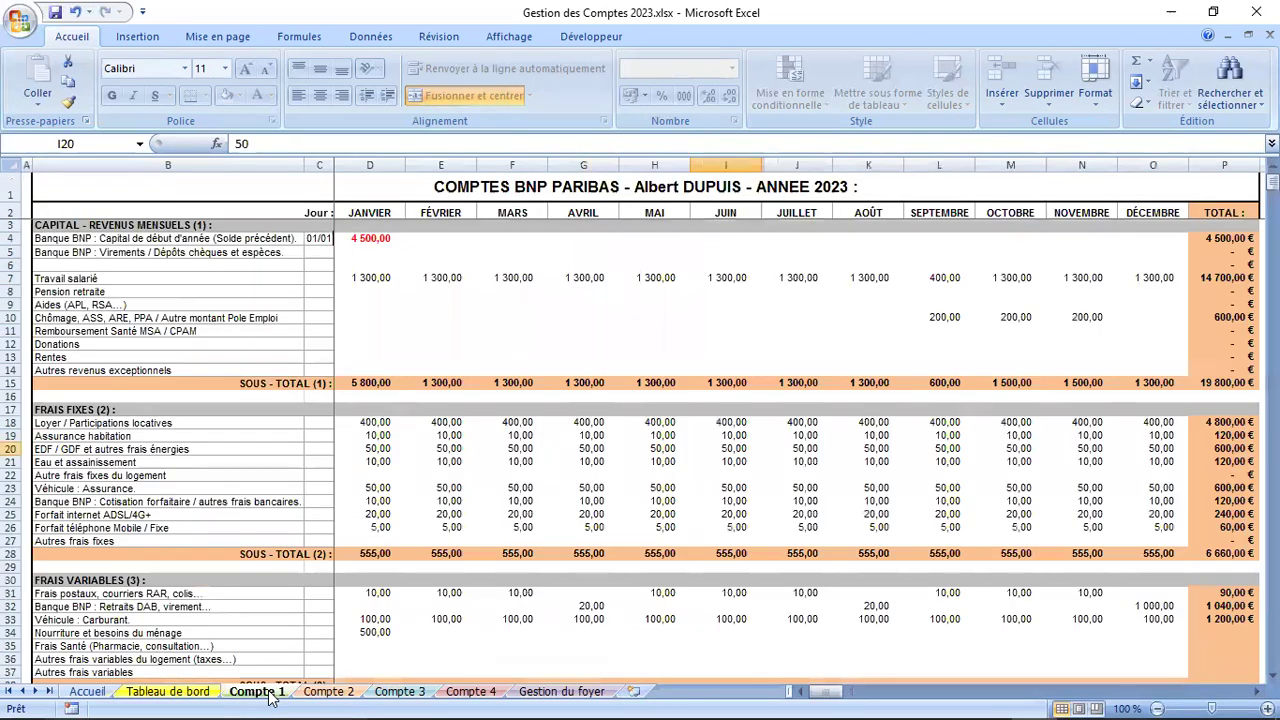
pyautogui.click(578, 189)
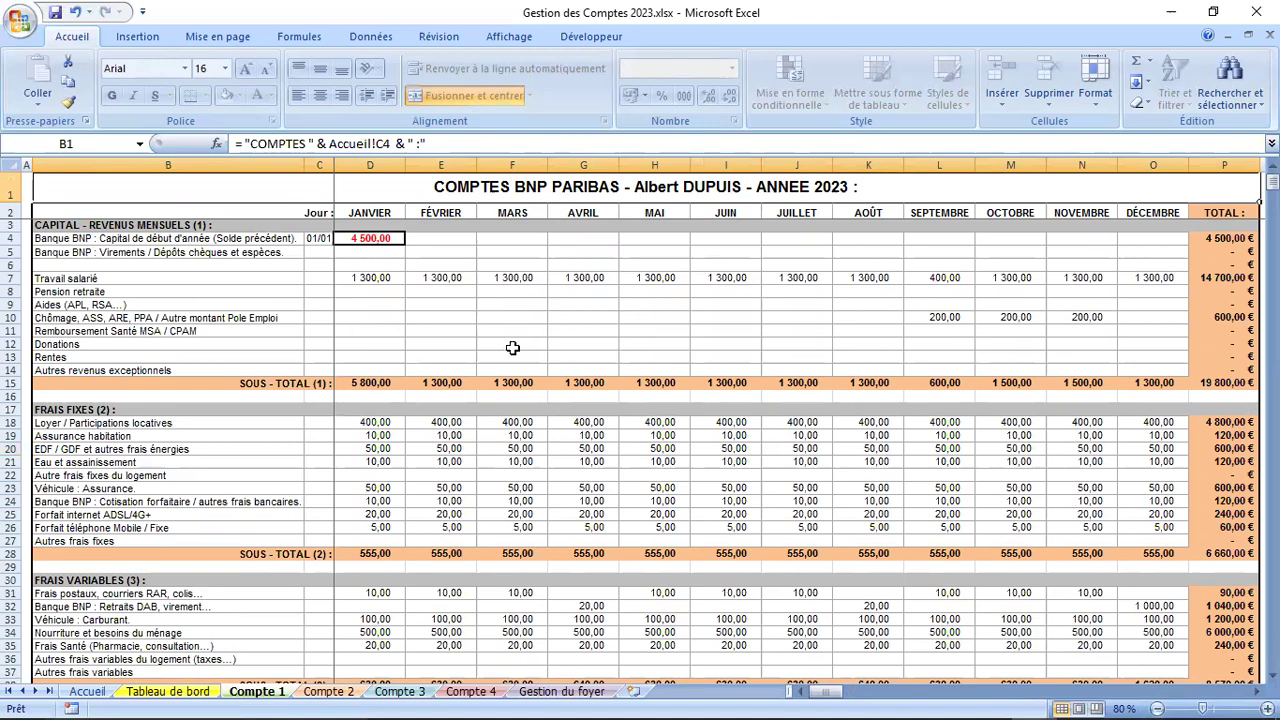
pyautogui.scroll(-5, 512, 347)
pyautogui.scroll(2, 512, 347)
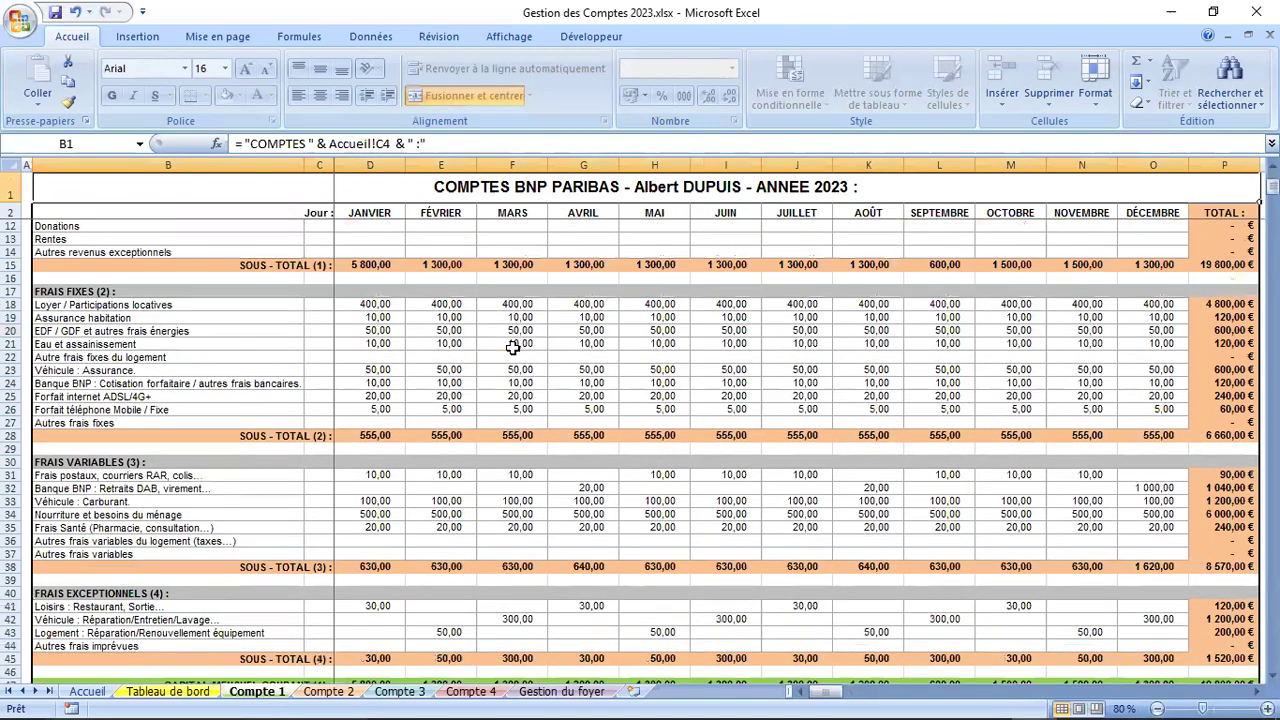
pyautogui.scroll(3, 512, 347)
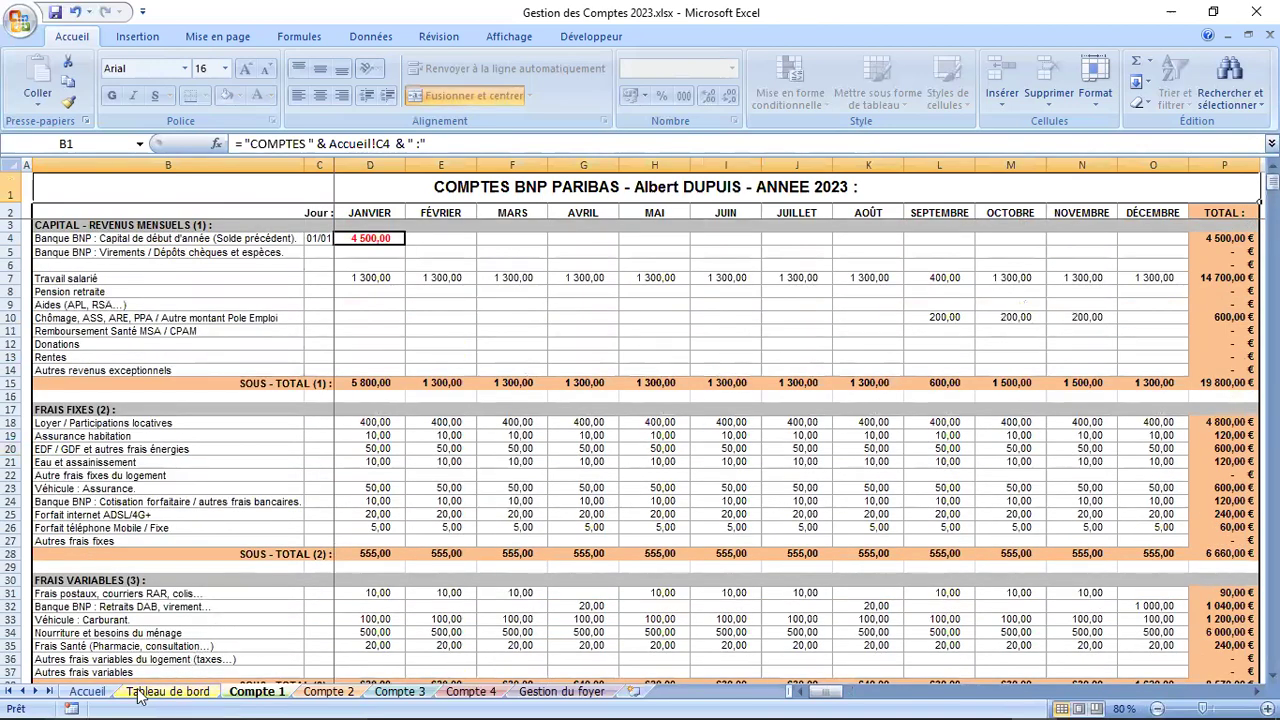
# Step: Examine account 2's holder, bank and title cells on Accueil, its Compte 2 sheet, and the other account blocks on Accueil
pyautogui.click(92, 692)
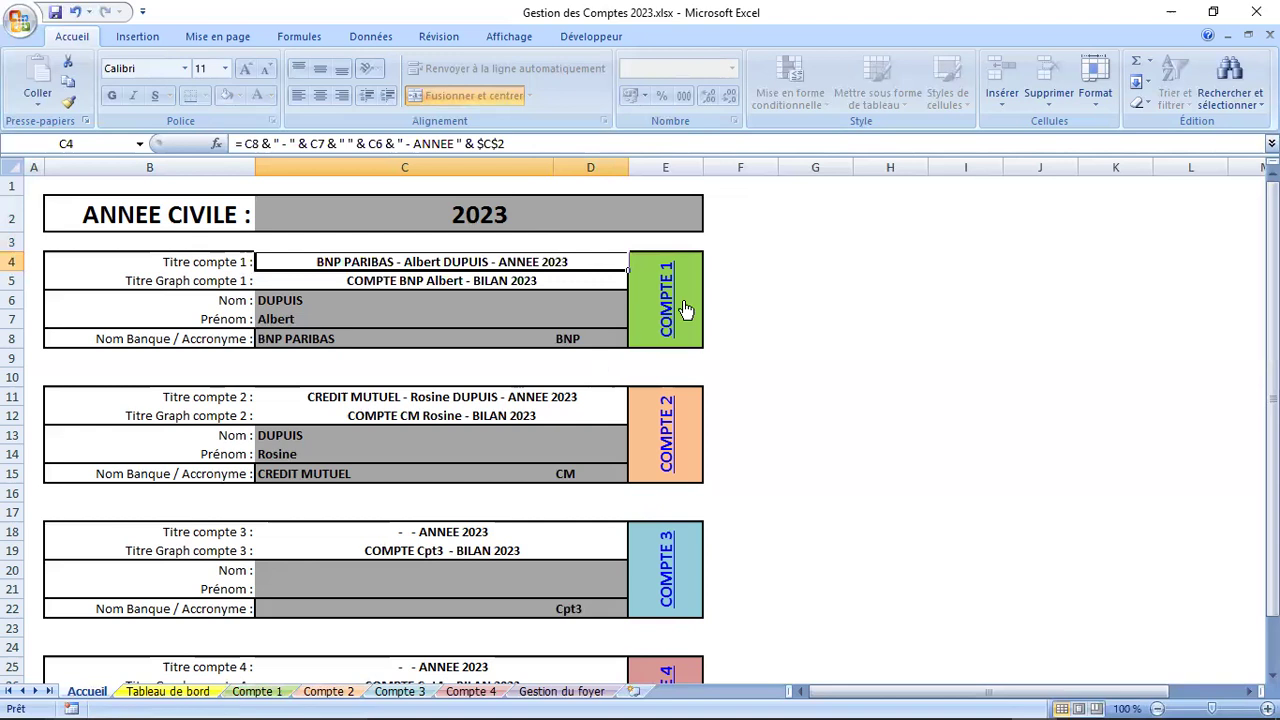
pyautogui.click(358, 398)
pyautogui.click(305, 474)
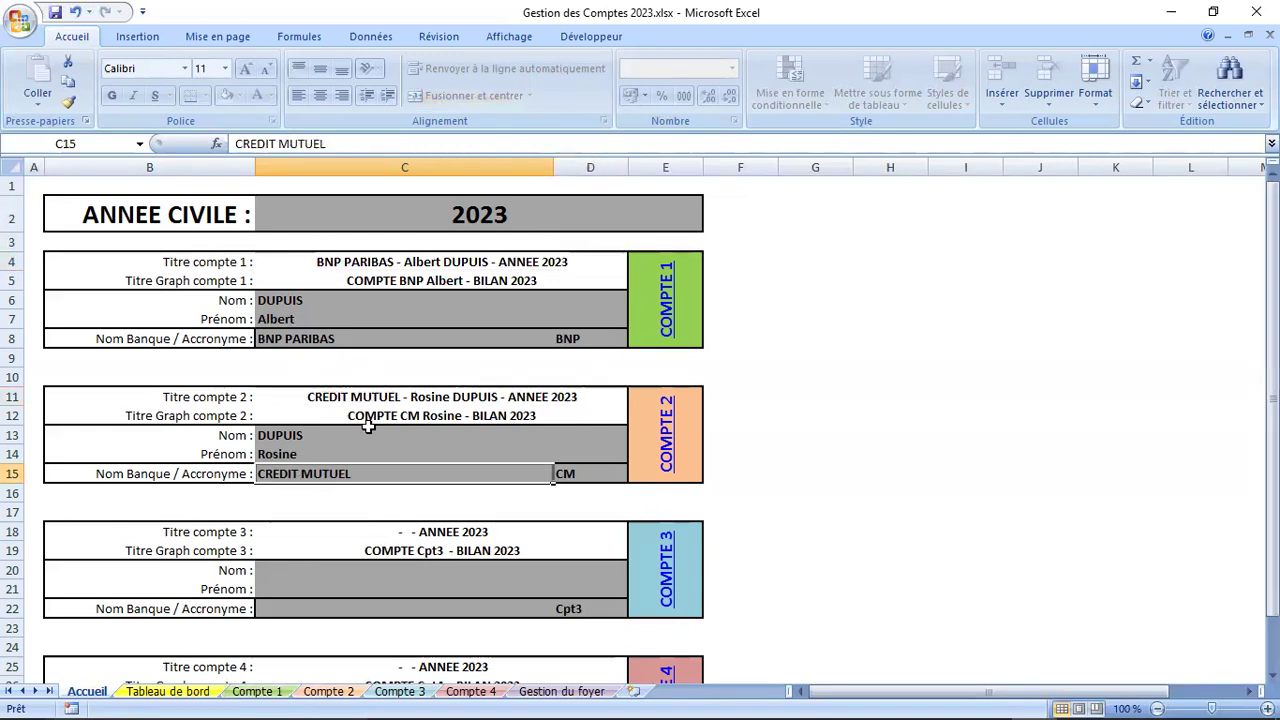
pyautogui.moveTo(290, 433); pyautogui.dragTo(286, 448)
pyautogui.click(287, 452)
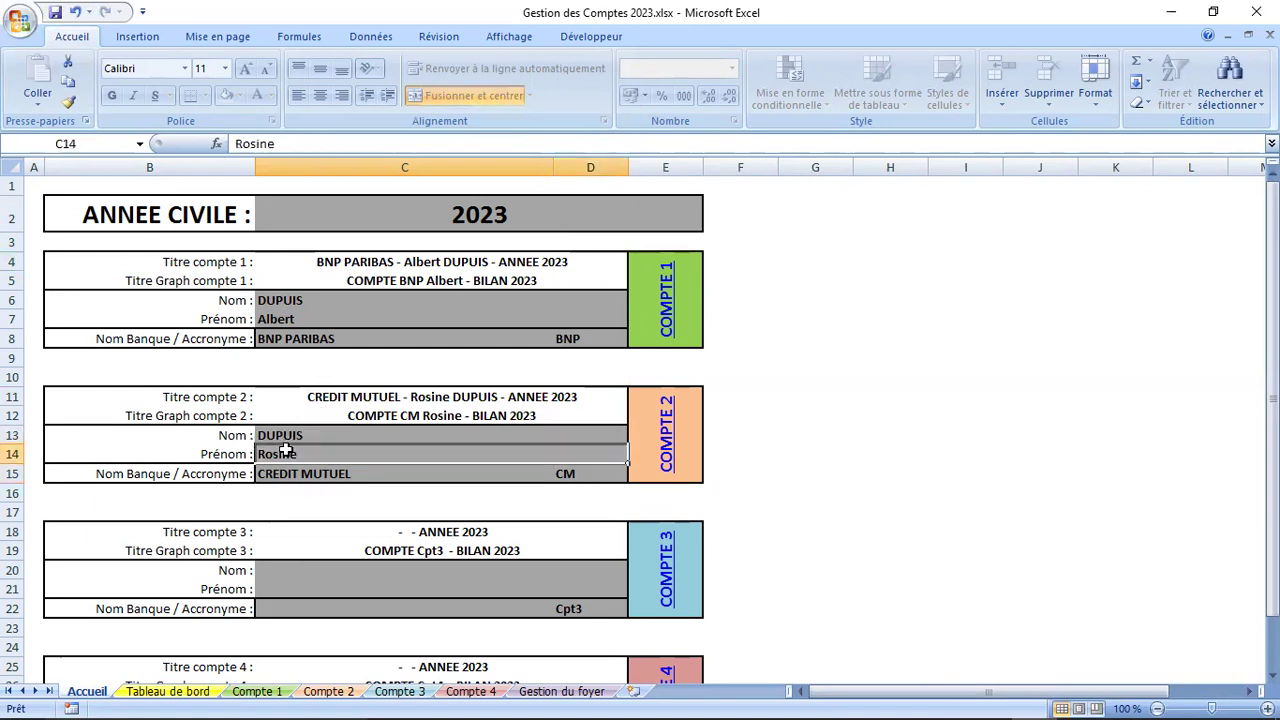
pyautogui.click(375, 399)
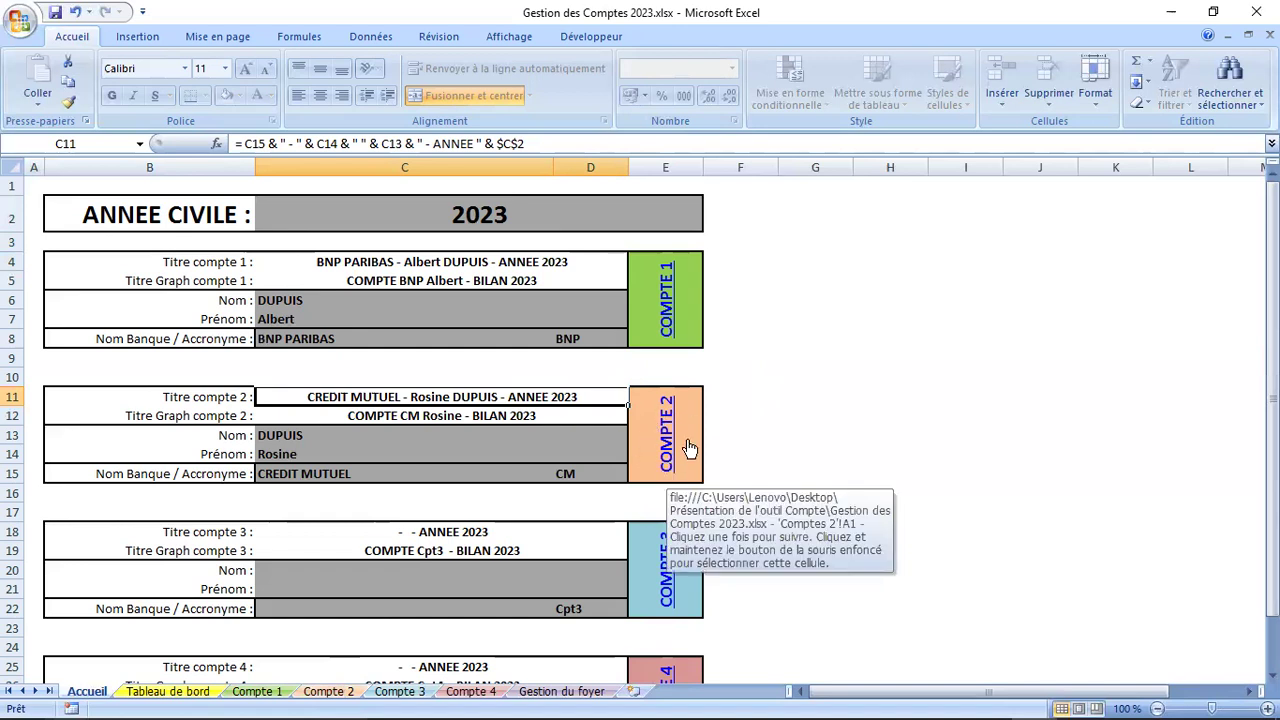
pyautogui.click(332, 692)
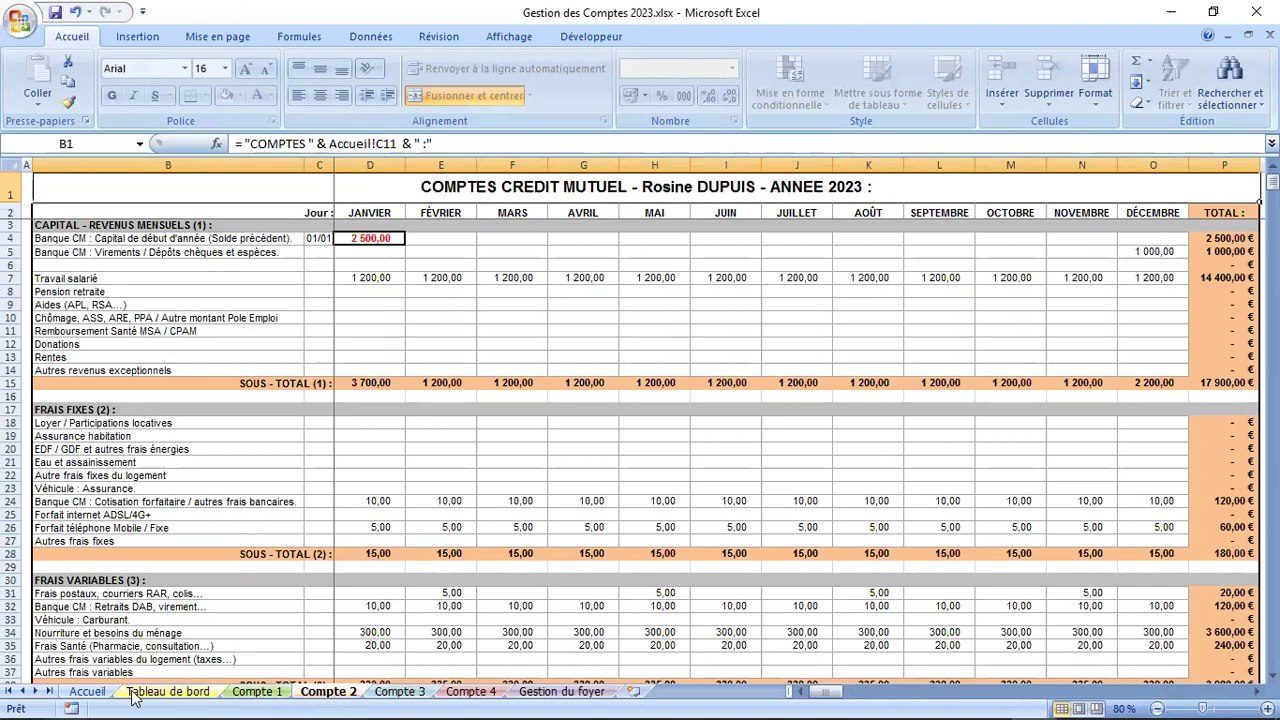
pyautogui.click(88, 691)
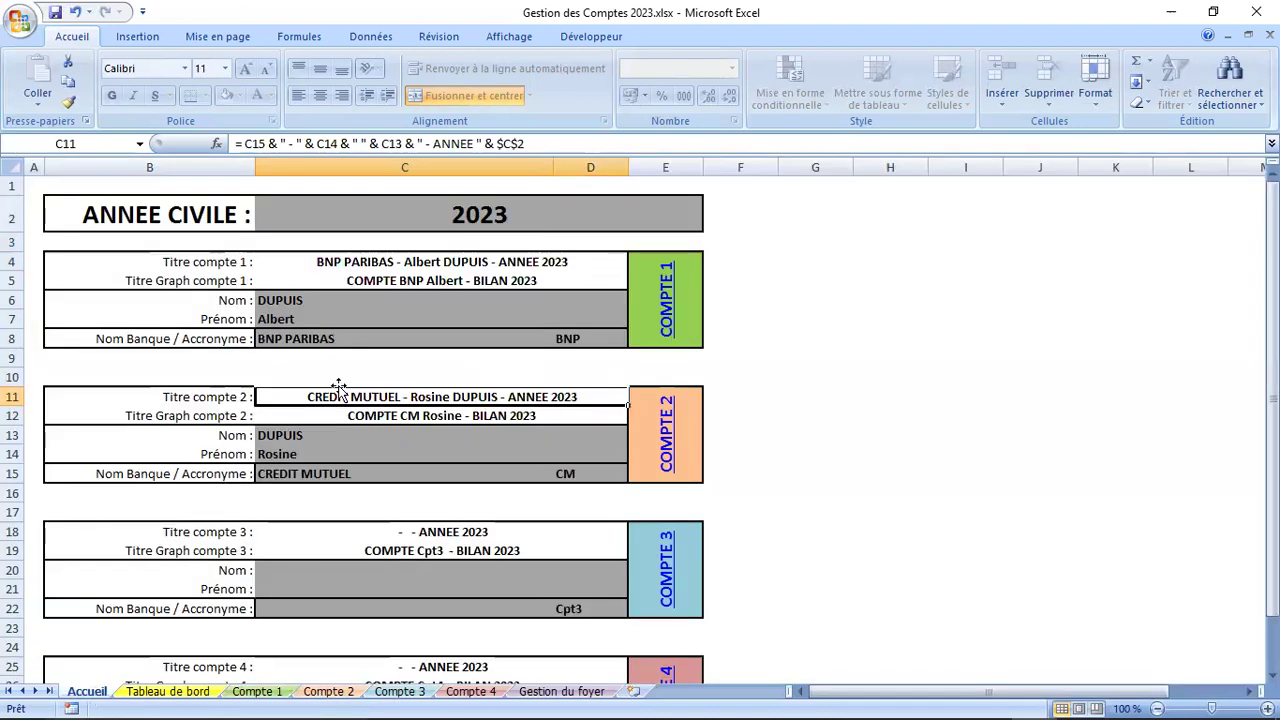
pyautogui.scroll(-1, 362, 357)
pyautogui.scroll(-1, 340, 400)
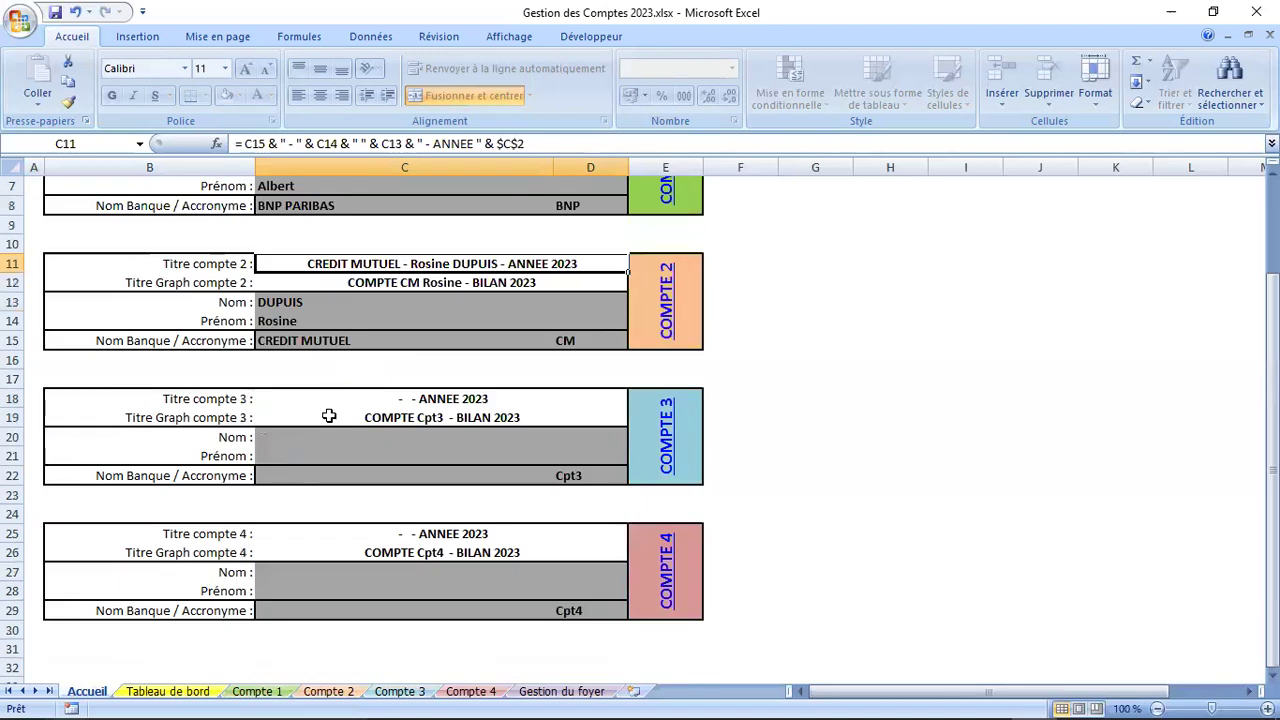
pyautogui.scroll(2, 353, 323)
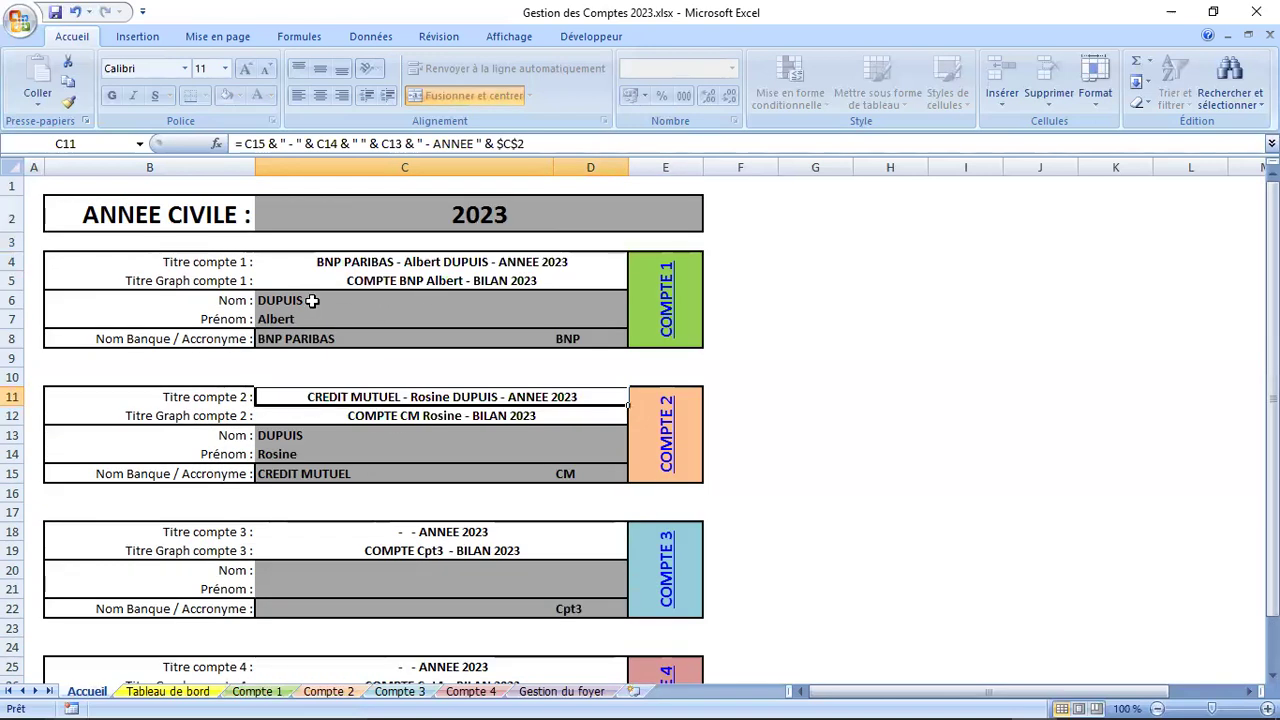
pyautogui.moveTo(312, 301); pyautogui.dragTo(306, 318)
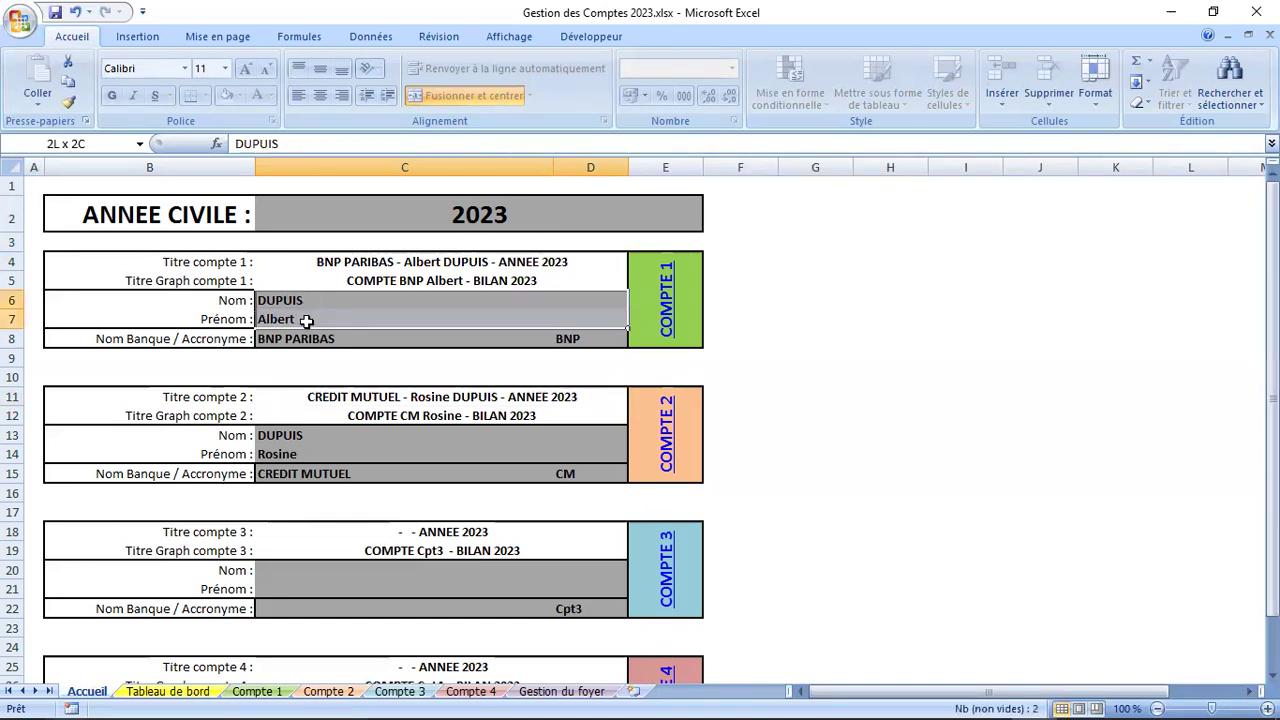
# Step: Clear all monthly amounts in the CAPITAL - REVENUS MENSUELS (1) section of the Compte 1 sheet, cells D4 to O14
pyautogui.click(258, 692)
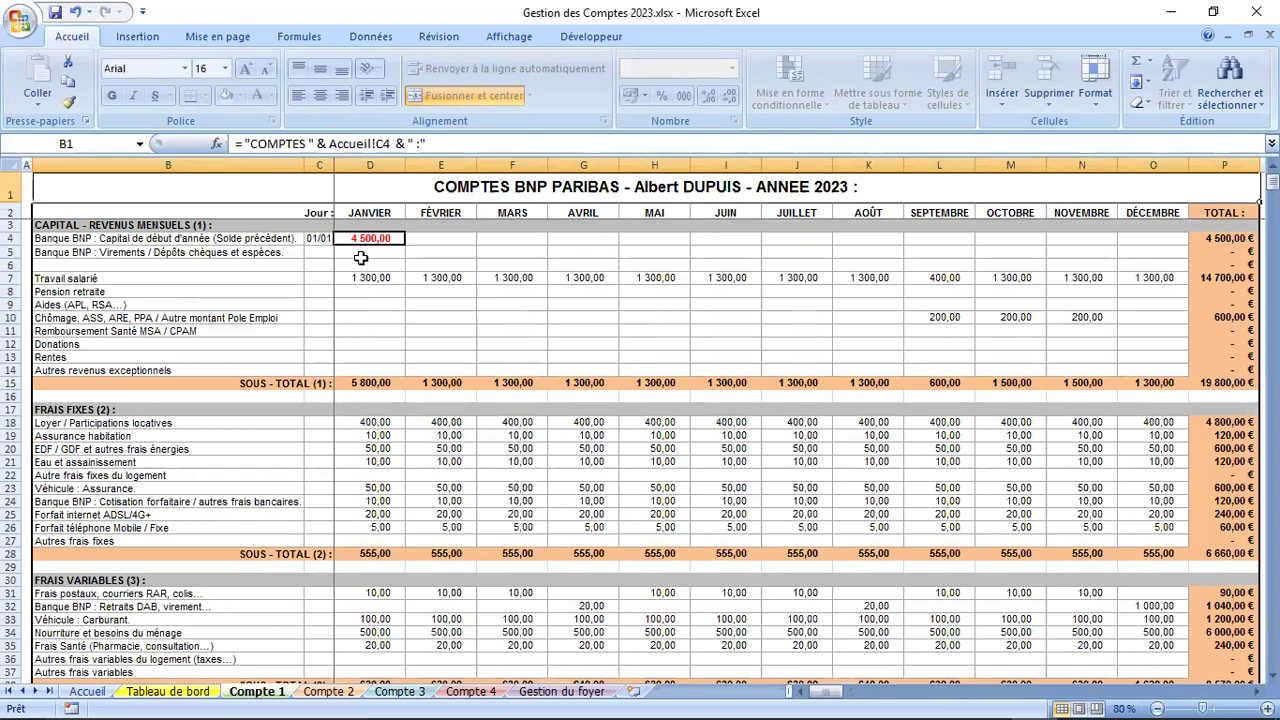
pyautogui.moveTo(355, 262); pyautogui.dragTo(700, 335)
pyautogui.moveTo(377, 237)
pyautogui.mouseDown()
pyautogui.moveTo(1000, 323)
pyautogui.moveTo(1066, 366)
pyautogui.moveTo(340, 247)
pyautogui.moveTo(362, 248)
pyautogui.mouseUp()
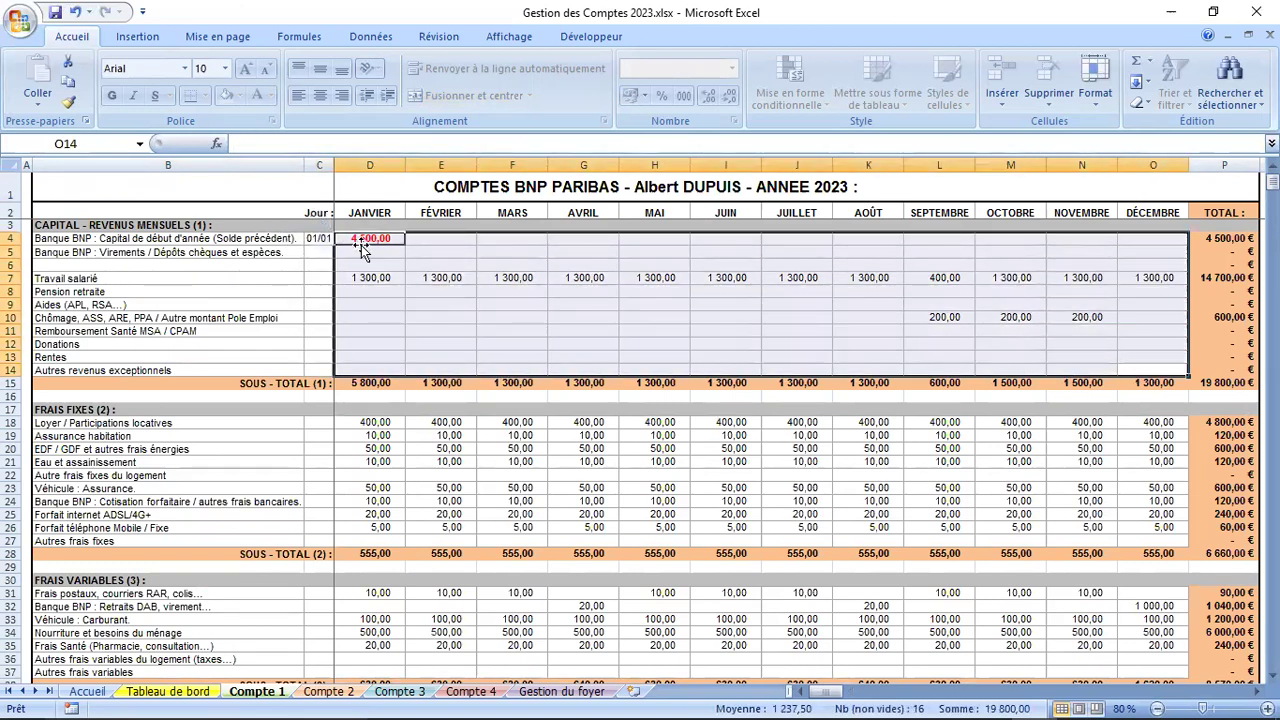
pyautogui.press('Delete')
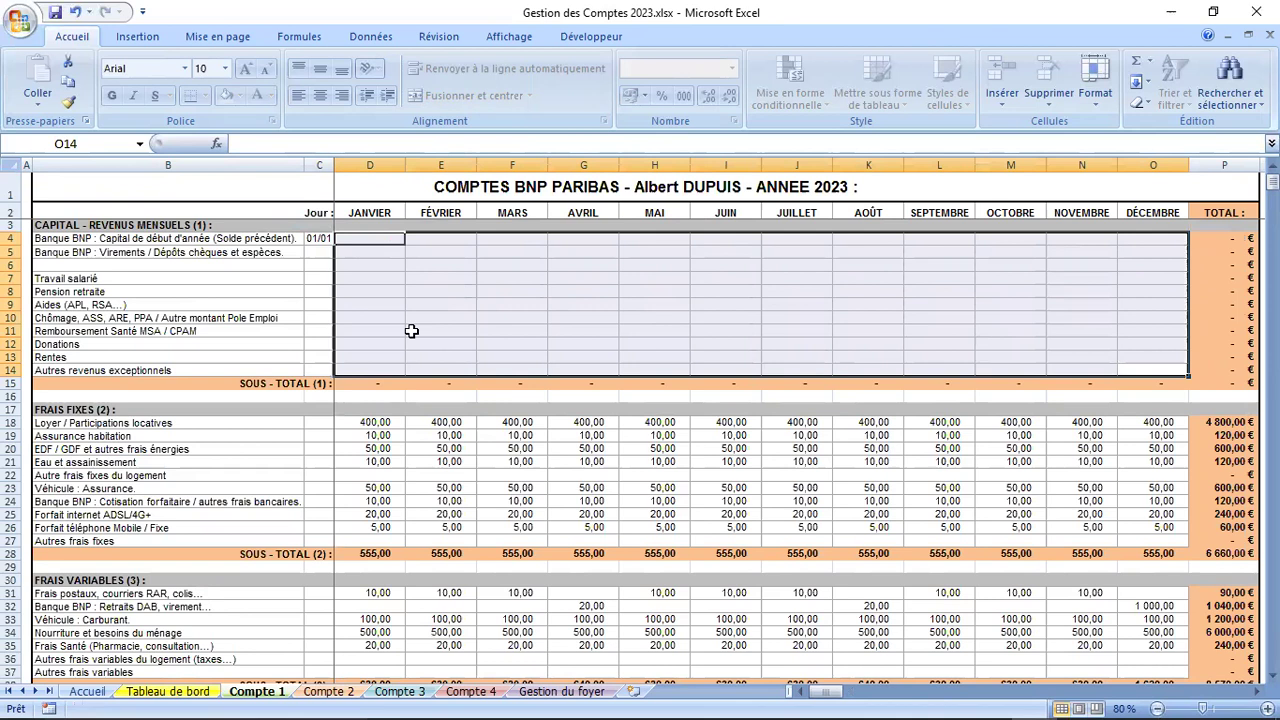
# Step: Try to edit the November SOUS - TOTAL (2) formula in cell N28 of the Compte 1 sheet
pyautogui.moveTo(365, 421); pyautogui.dragTo(862, 514)
pyautogui.click(1092, 554)
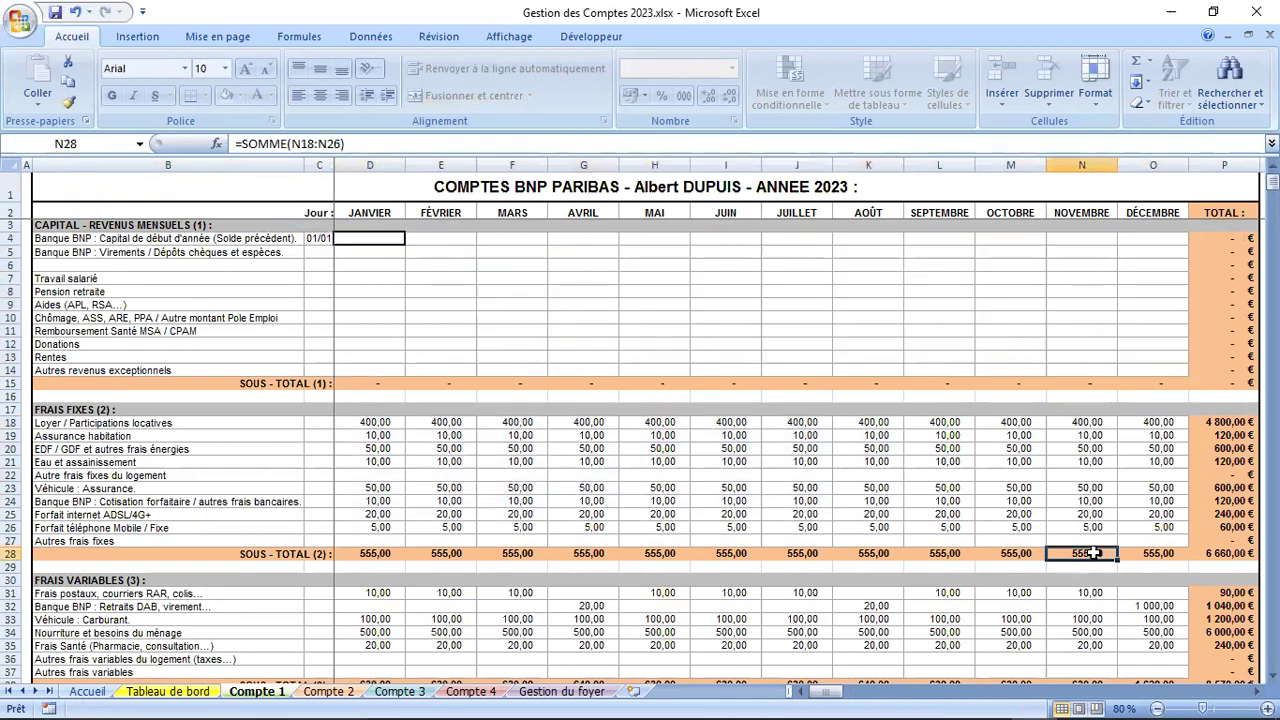
pyautogui.doubleClick(1095, 558)
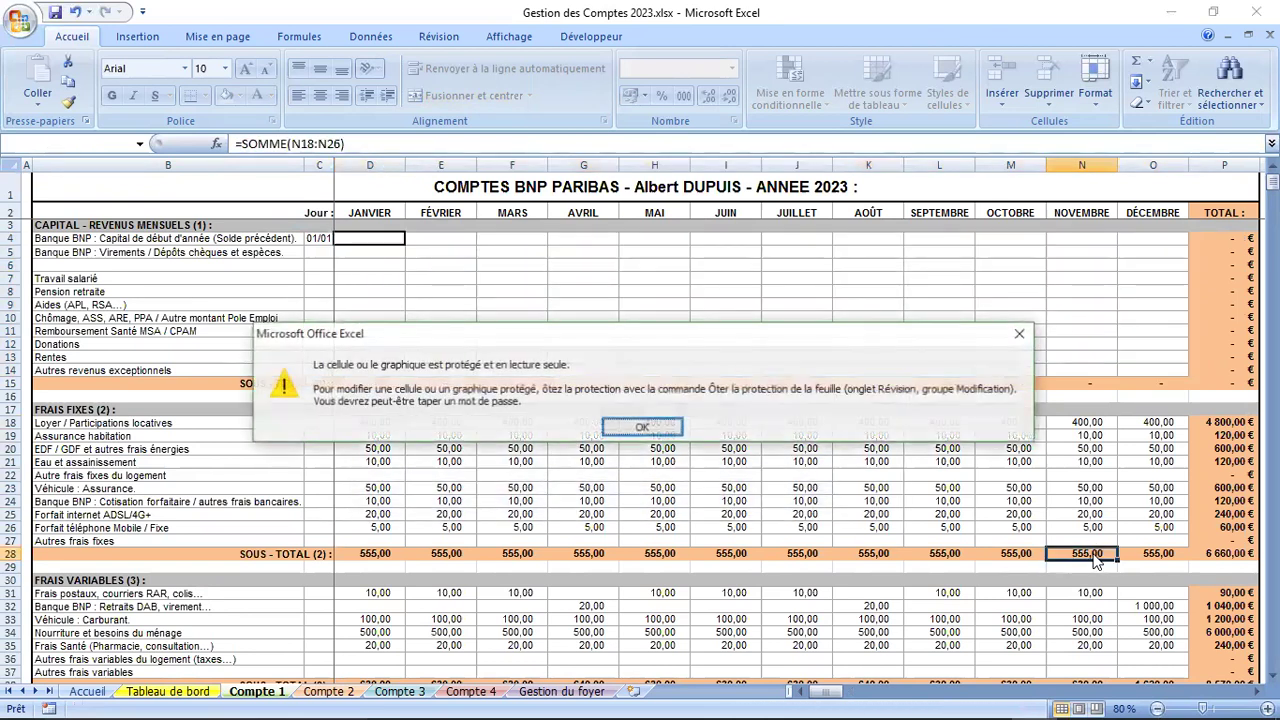
pyautogui.click(650, 426)
# Step: Clear all monthly amounts in the FRAIS FIXES (2) section of the Compte 1 sheet, cells D18 to O27
pyautogui.moveTo(371, 423)
pyautogui.mouseDown()
pyautogui.moveTo(470, 465)
pyautogui.moveTo(1040, 572)
pyautogui.moveTo(1092, 538)
pyautogui.moveTo(355, 428)
pyautogui.mouseUp()
pyautogui.press('Delete')
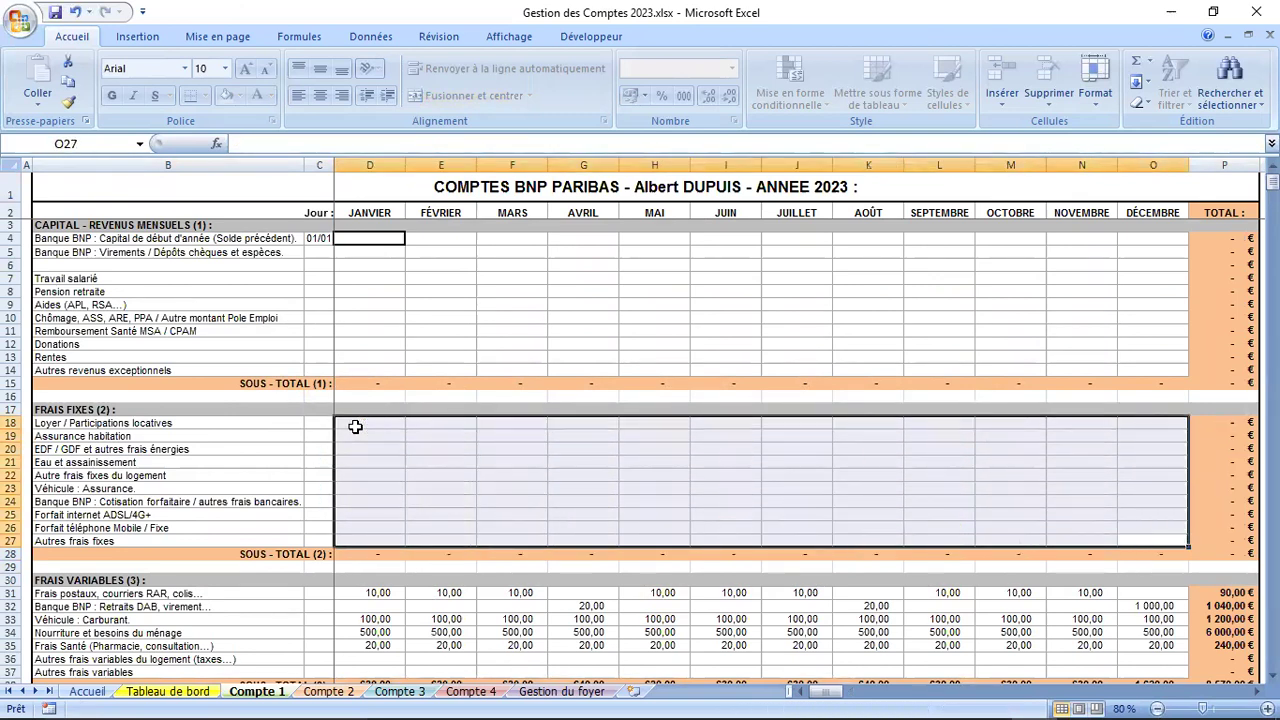
# Step: Clear all monthly amounts in the FRAIS VARIABLES (3) section of the Compte 1 sheet, cells D31 to O37
pyautogui.scroll(-4, 424, 466)
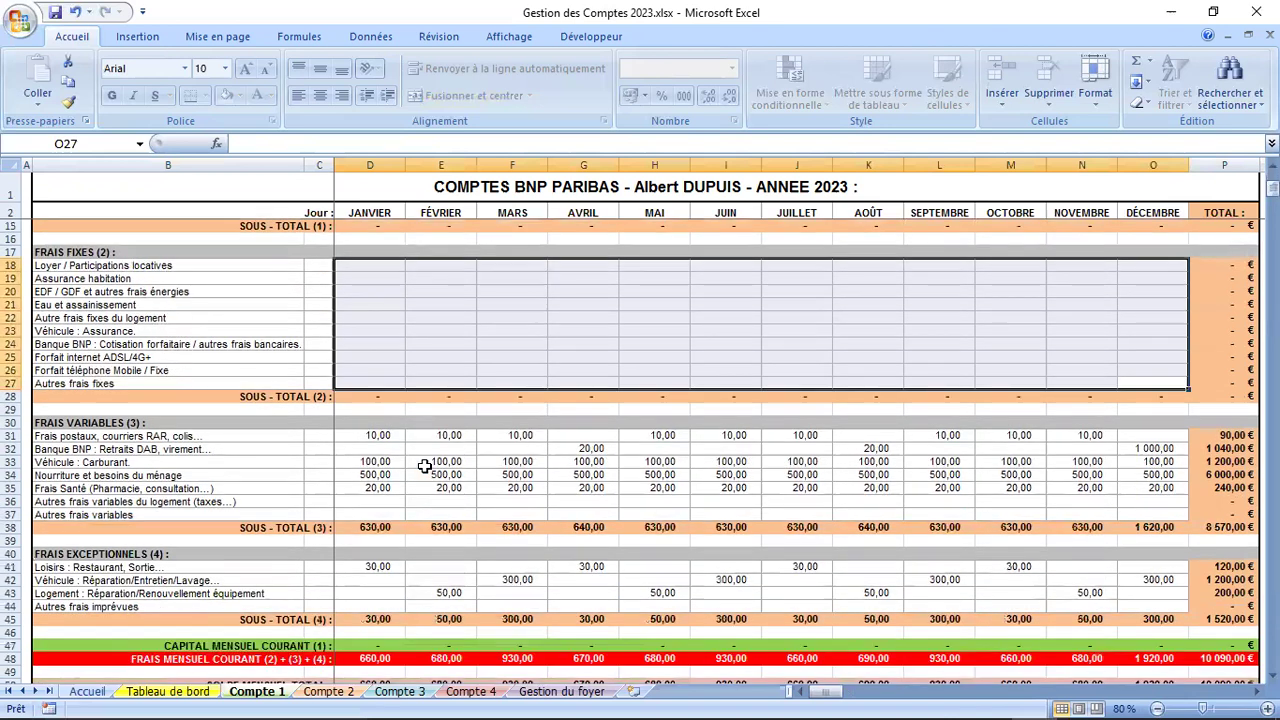
pyautogui.moveTo(362, 438); pyautogui.dragTo(988, 511)
pyautogui.moveTo(1155, 515); pyautogui.dragTo(400, 441)
pyautogui.press('Delete')
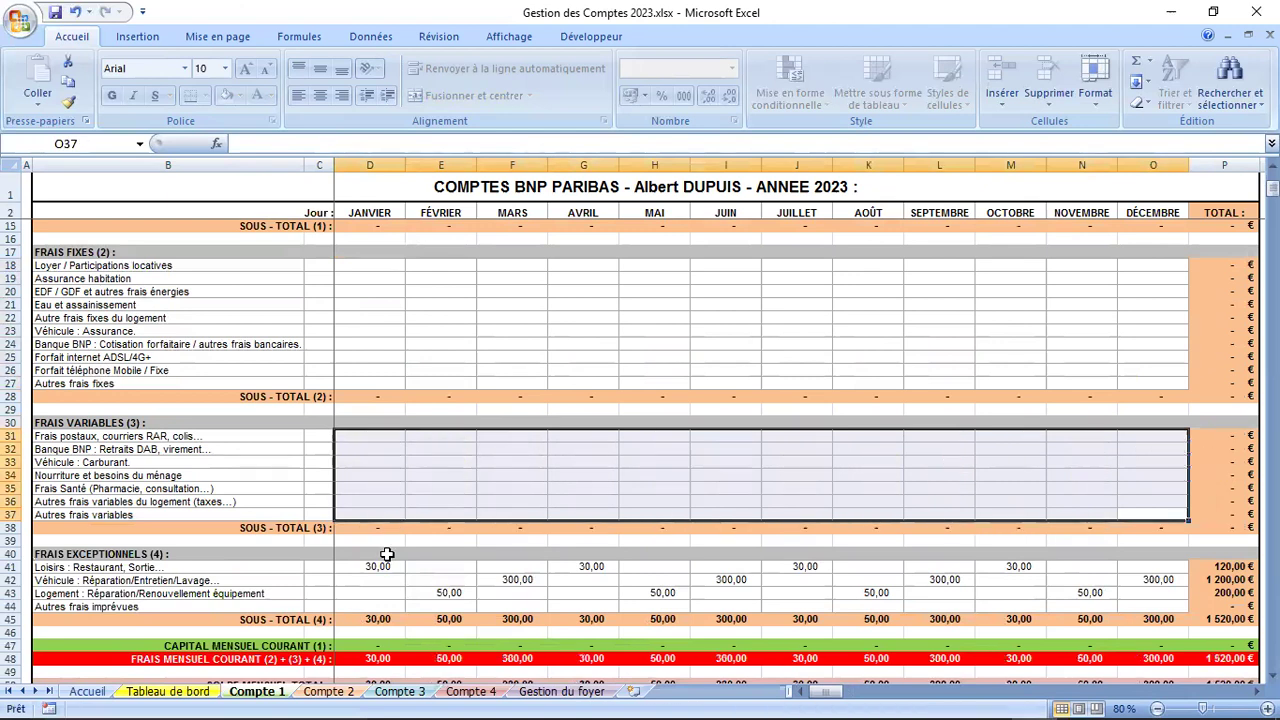
# Step: Clear all monthly amounts in the FRAIS EXCEPTIONNELS (4) section of the Compte 1 sheet, cells D41 to O44
pyautogui.moveTo(366, 566); pyautogui.dragTo(1060, 602)
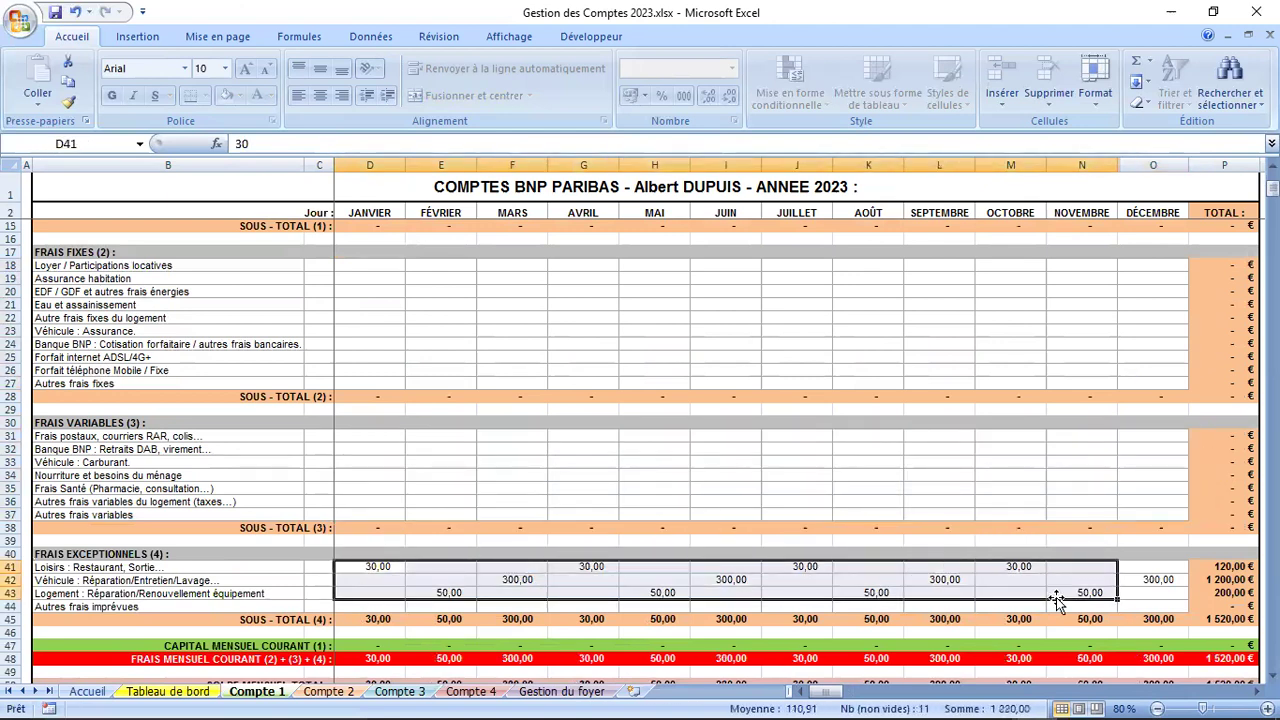
pyautogui.click(1138, 606)
pyautogui.moveTo(1138, 606); pyautogui.dragTo(359, 562)
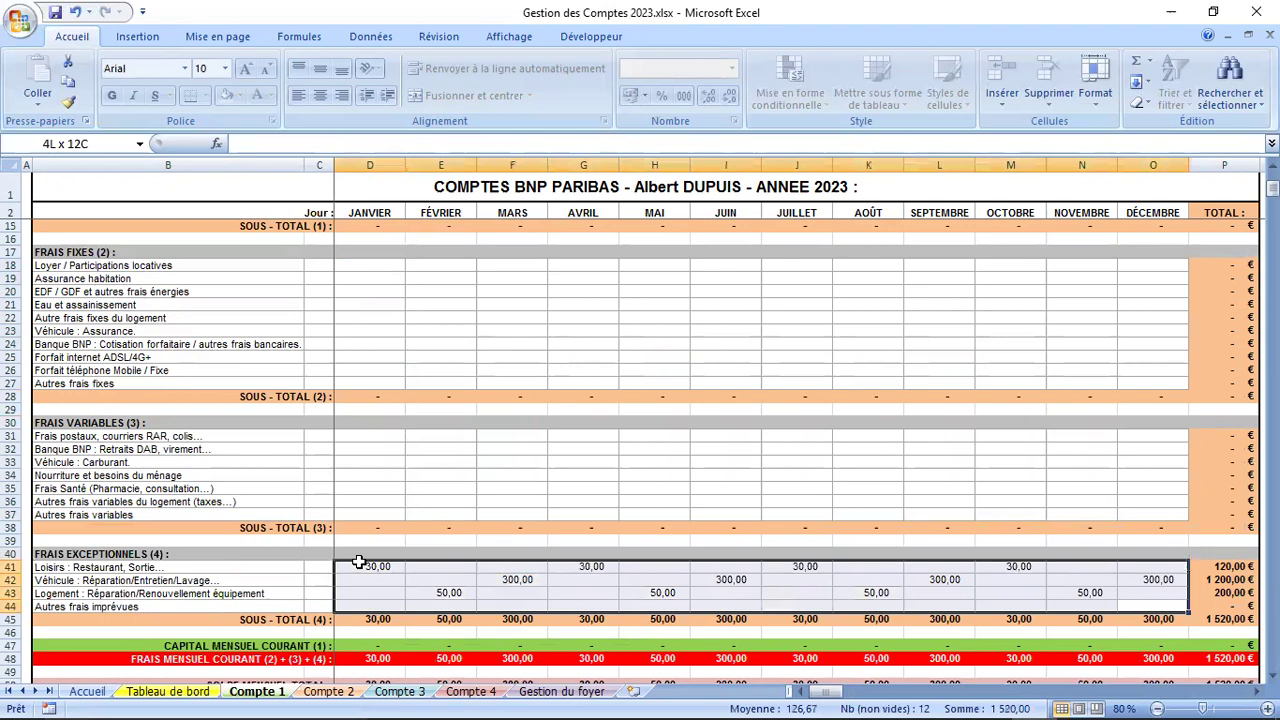
pyautogui.press('Delete')
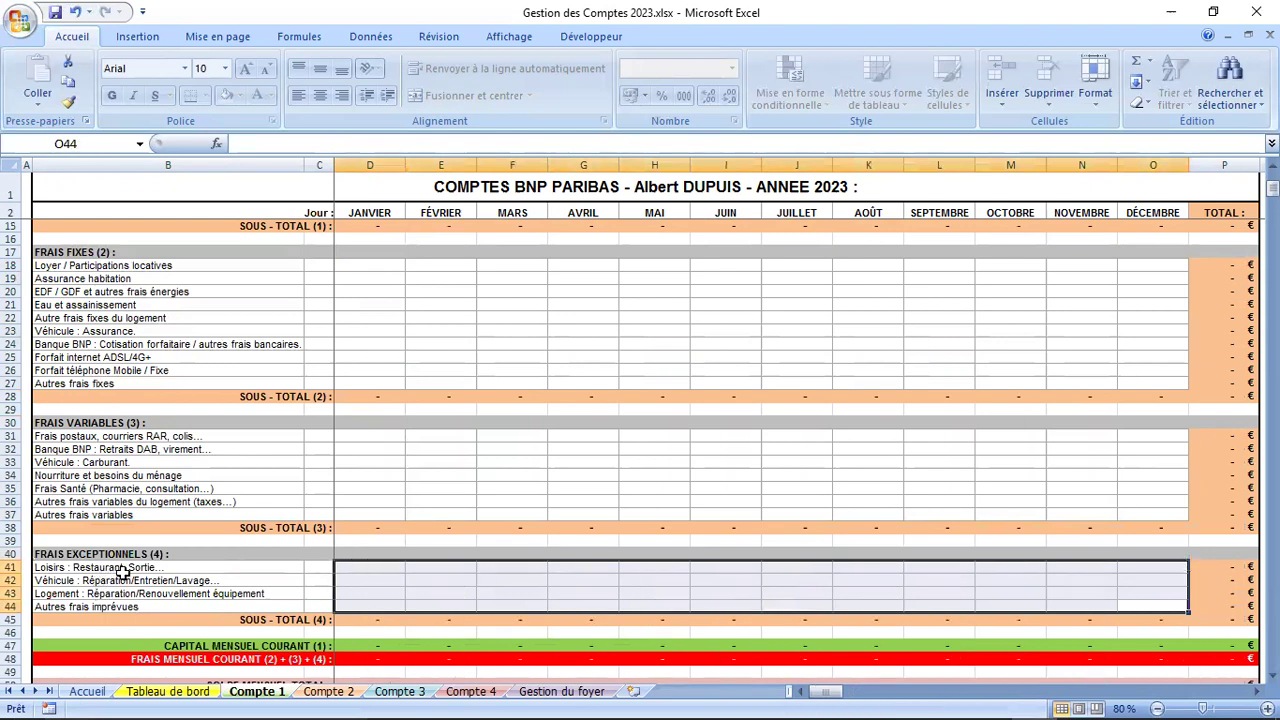
pyautogui.press('Down')
# Step: Open the Loisirs label in cell B41 of the Compte 1 sheet for editing and select its text
pyautogui.doubleClick(160, 567)
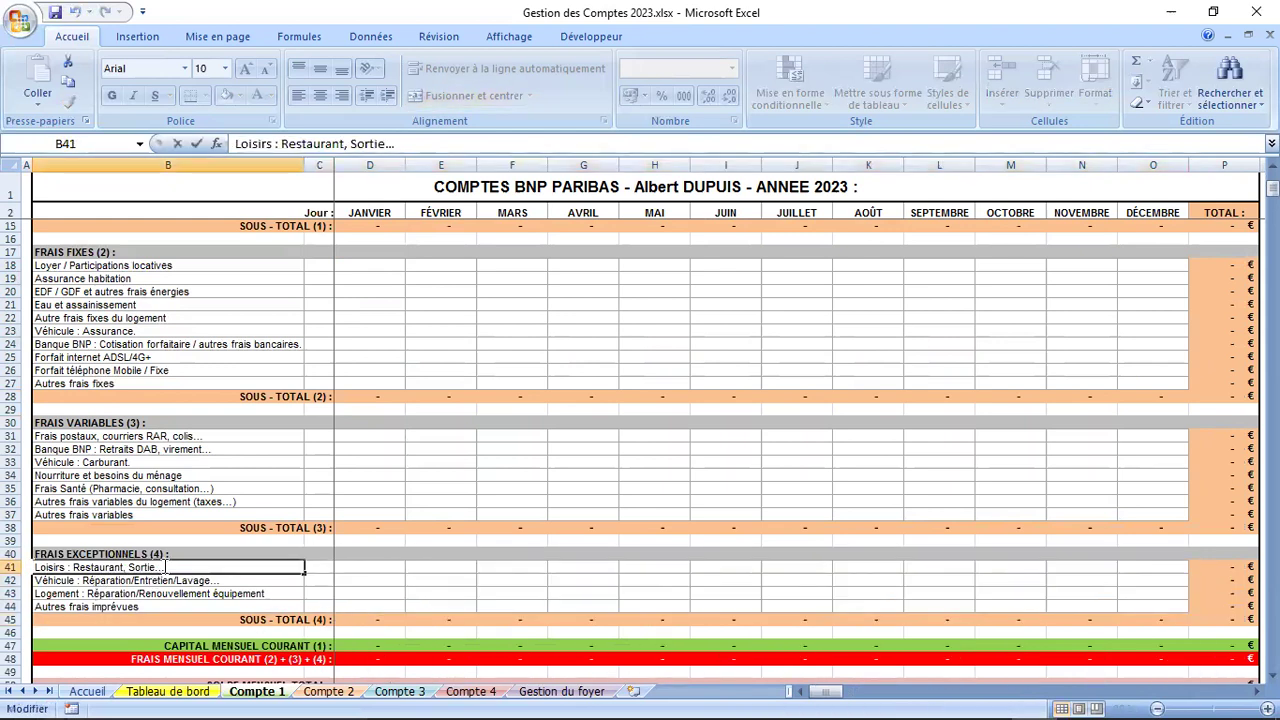
pyautogui.moveTo(193, 567); pyautogui.dragTo(36, 570)
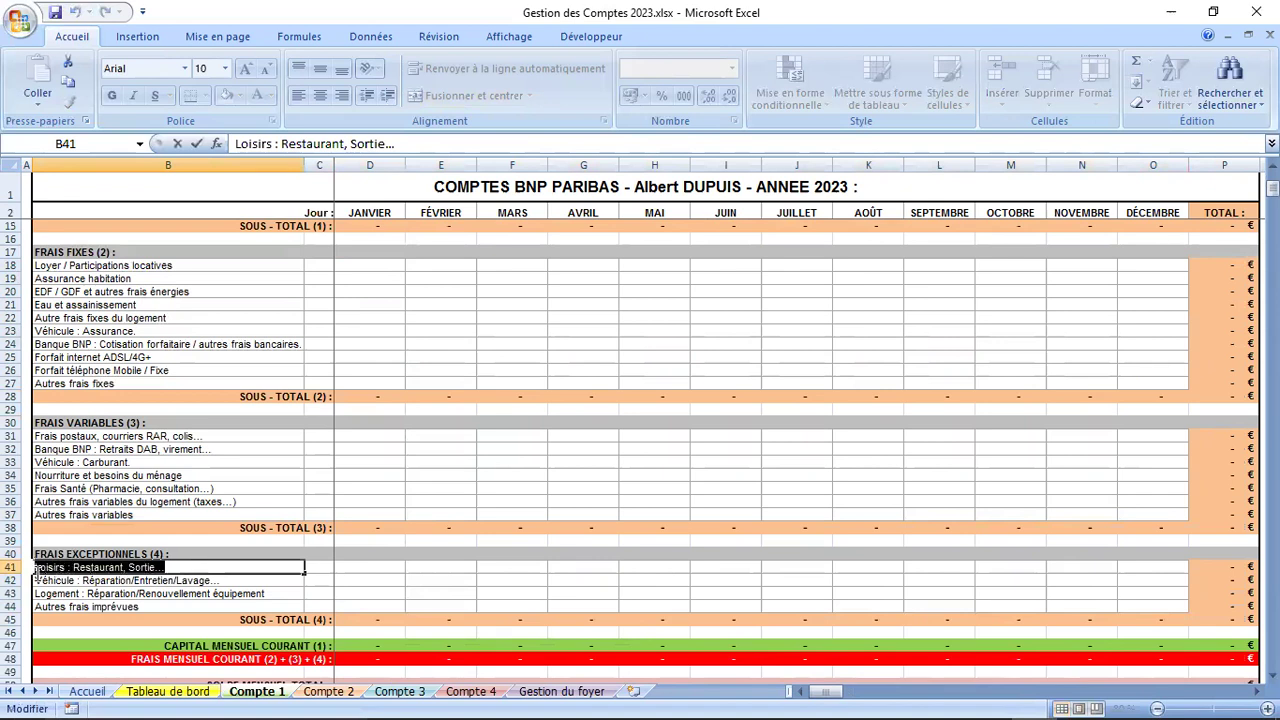
pyautogui.click(160, 567)
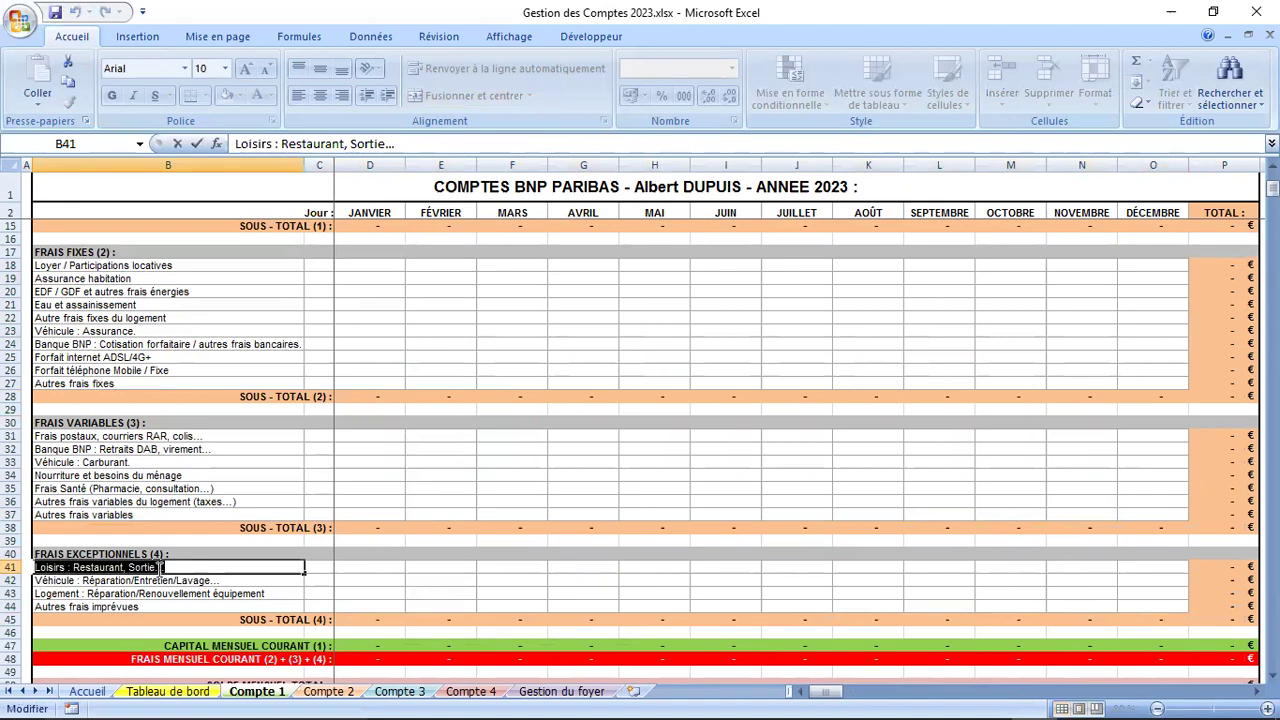
pyautogui.click(189, 490)
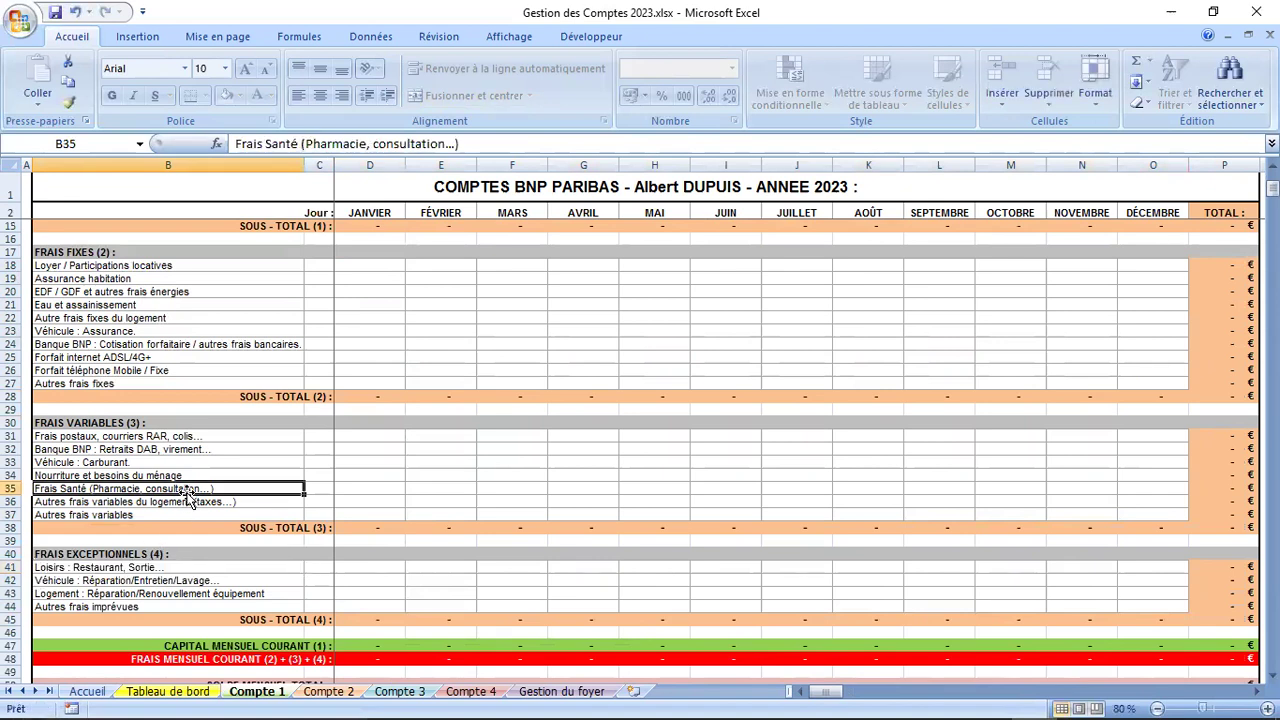
# Step: Try to edit the FRAIS EXCEPTIONNELS (4) heading in cell B40 and the JANVIER header in cell D2 of Compte 1
pyautogui.click(147, 556)
pyautogui.doubleClick(162, 558)
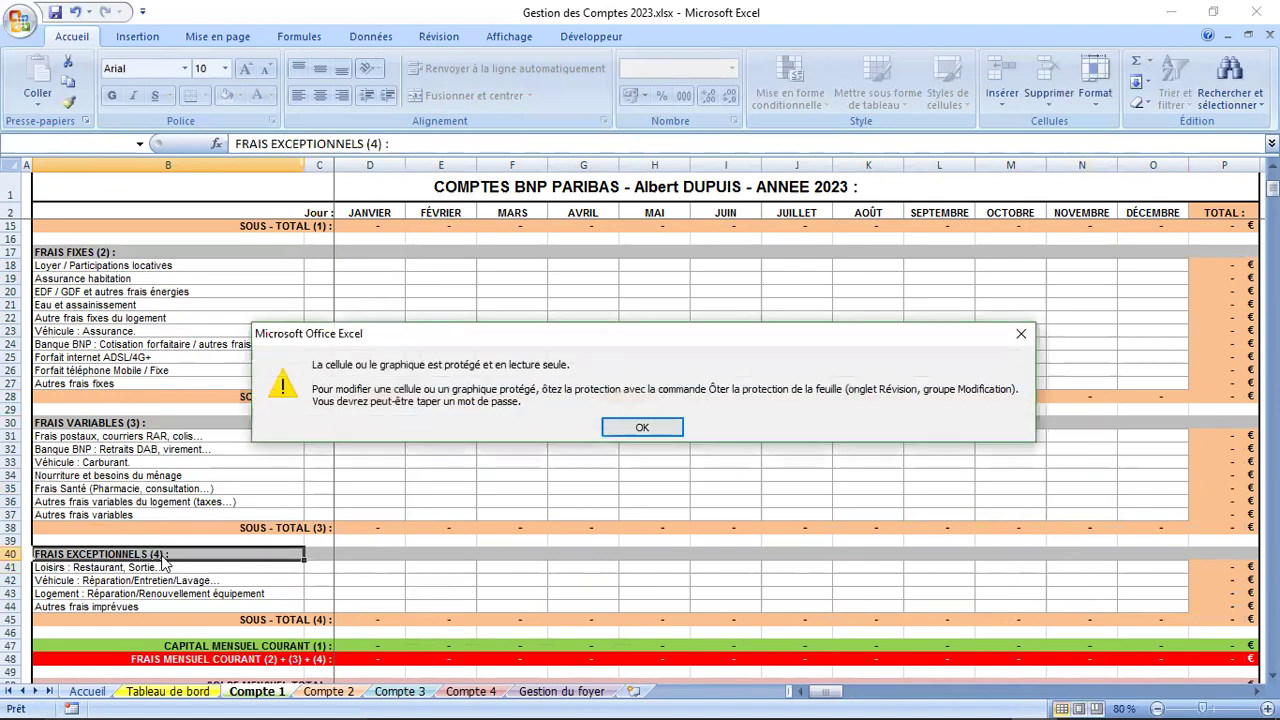
pyautogui.click(651, 428)
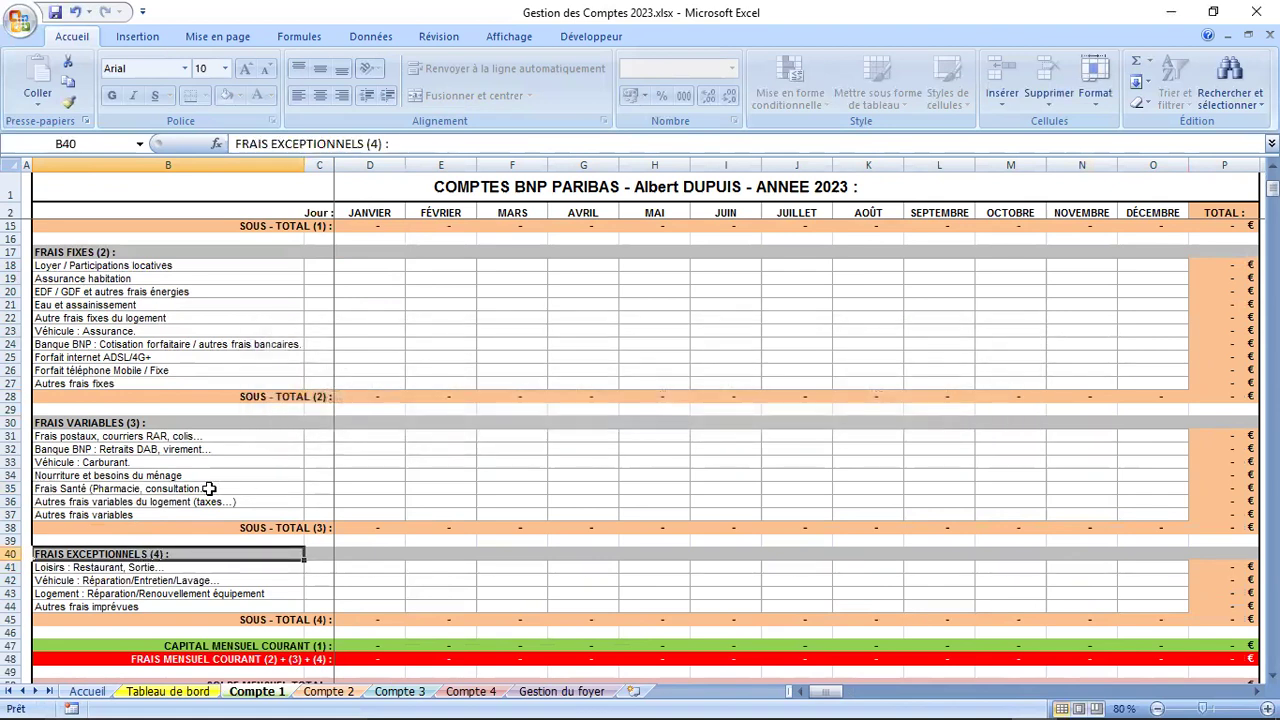
pyautogui.scroll(4, 208, 488)
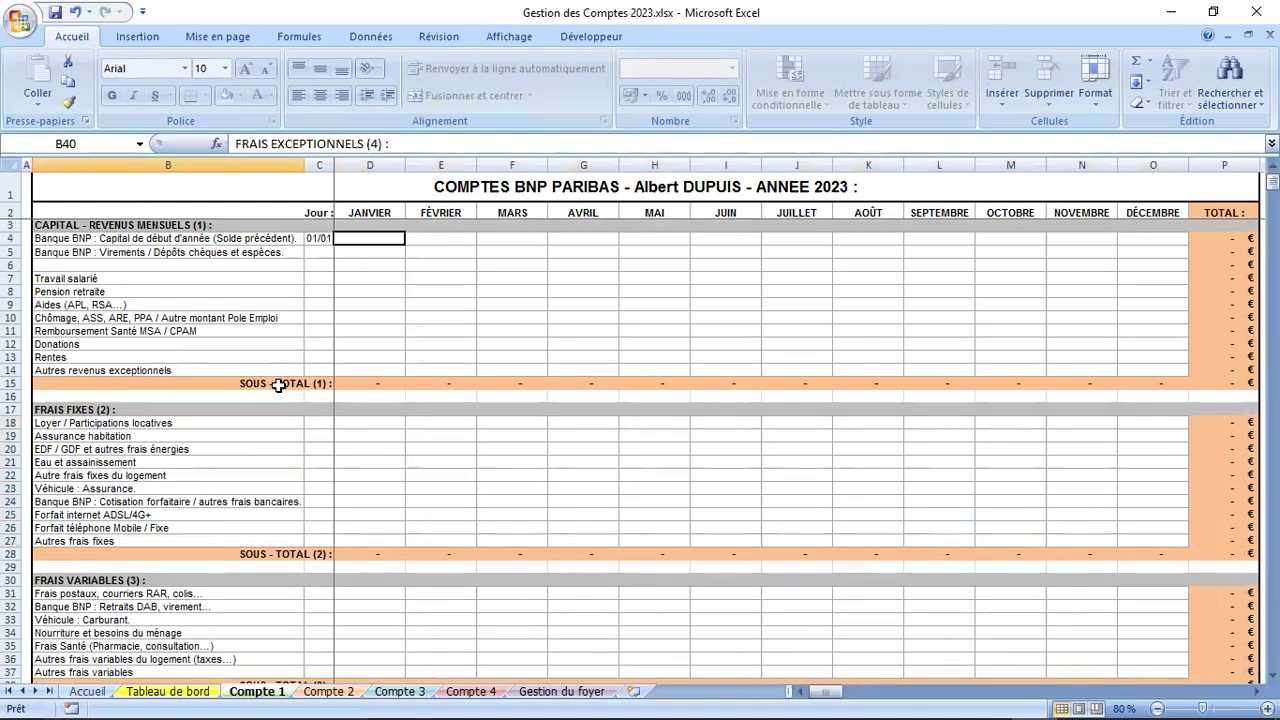
pyautogui.click(296, 386)
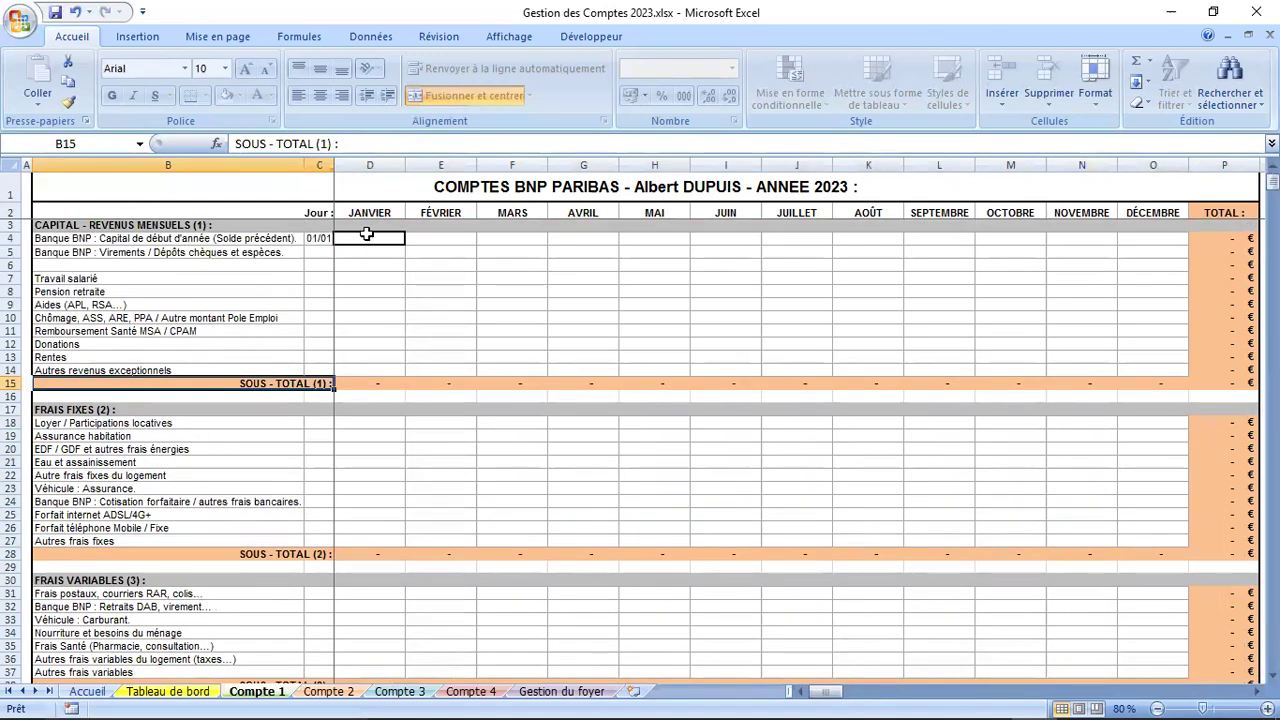
pyautogui.doubleClick(369, 212)
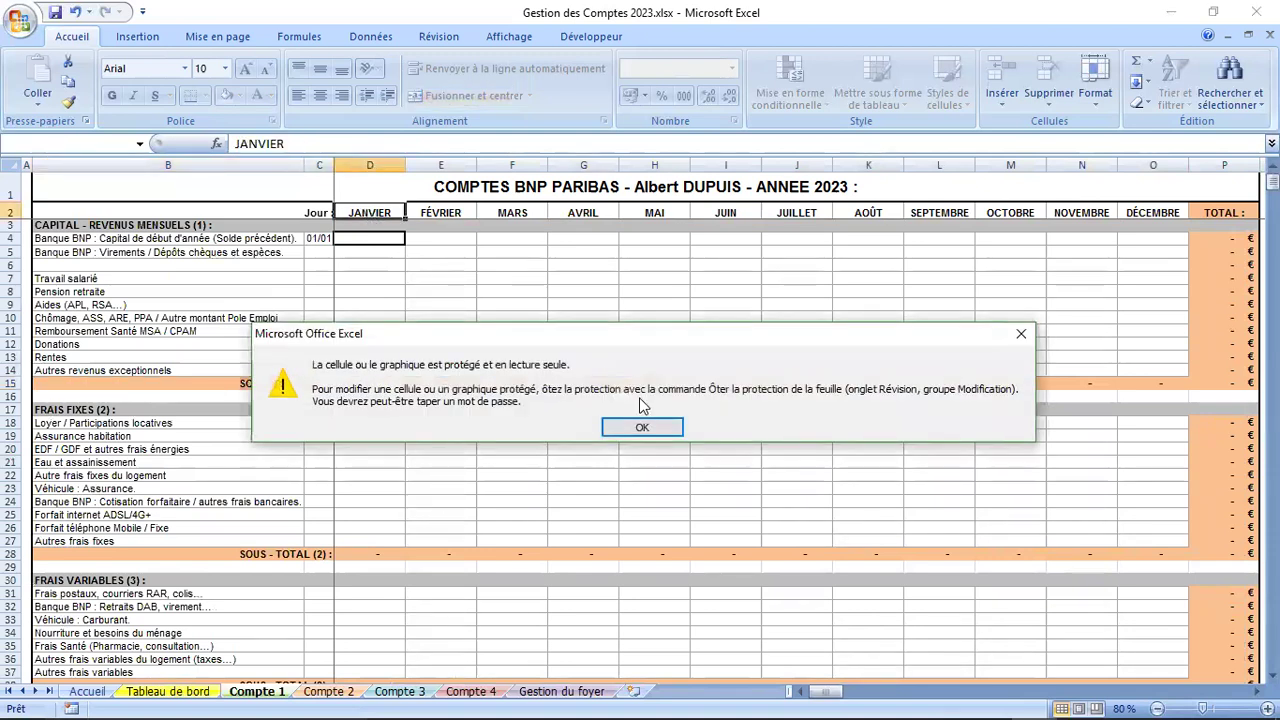
pyautogui.click(643, 425)
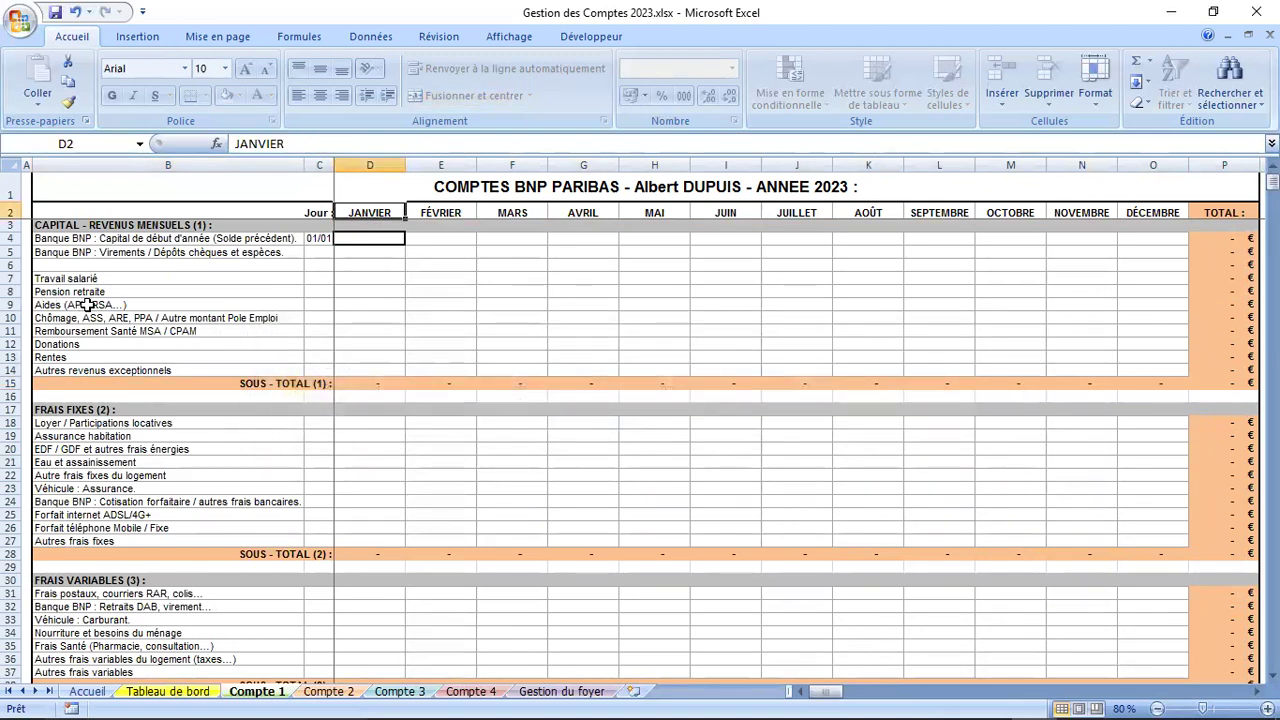
# Step: Examine the income category labels in column B of Compte 1 and the sections down to the SOLDE rows
pyautogui.moveTo(124, 245); pyautogui.dragTo(122, 344)
pyautogui.click(122, 344)
pyautogui.moveTo(115, 278); pyautogui.dragTo(120, 344)
pyautogui.click(120, 344)
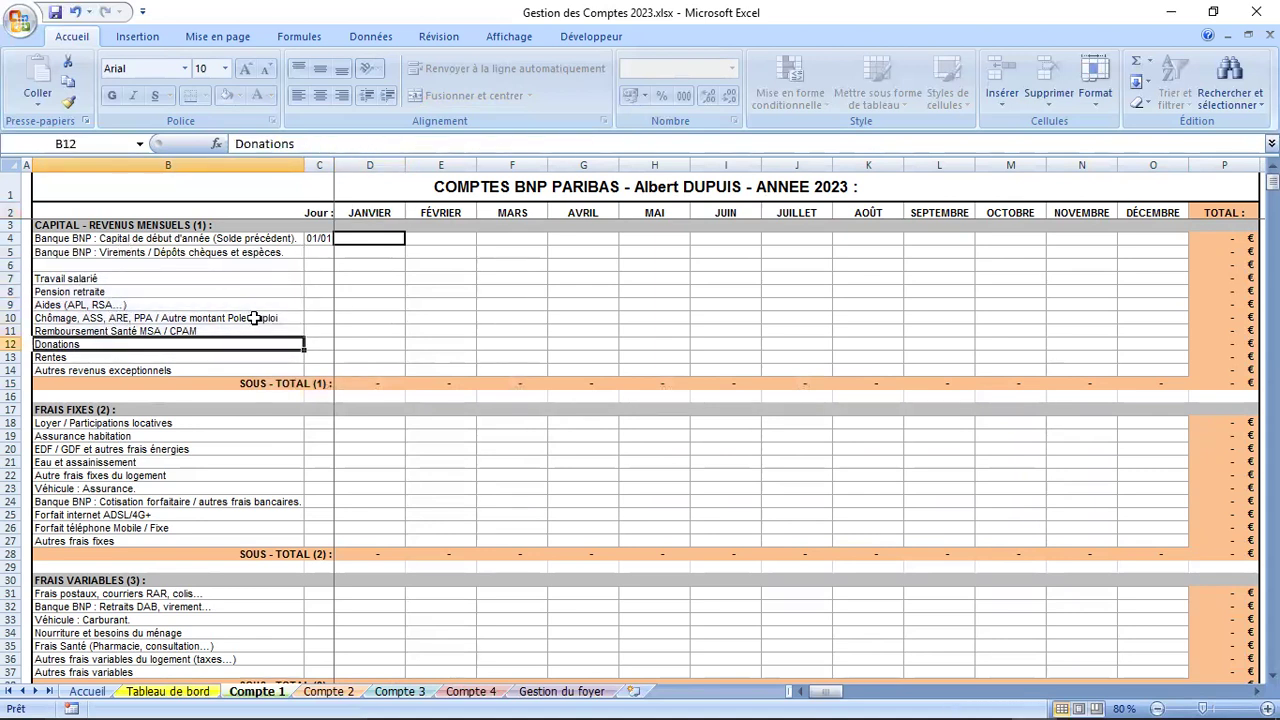
pyautogui.click(367, 290)
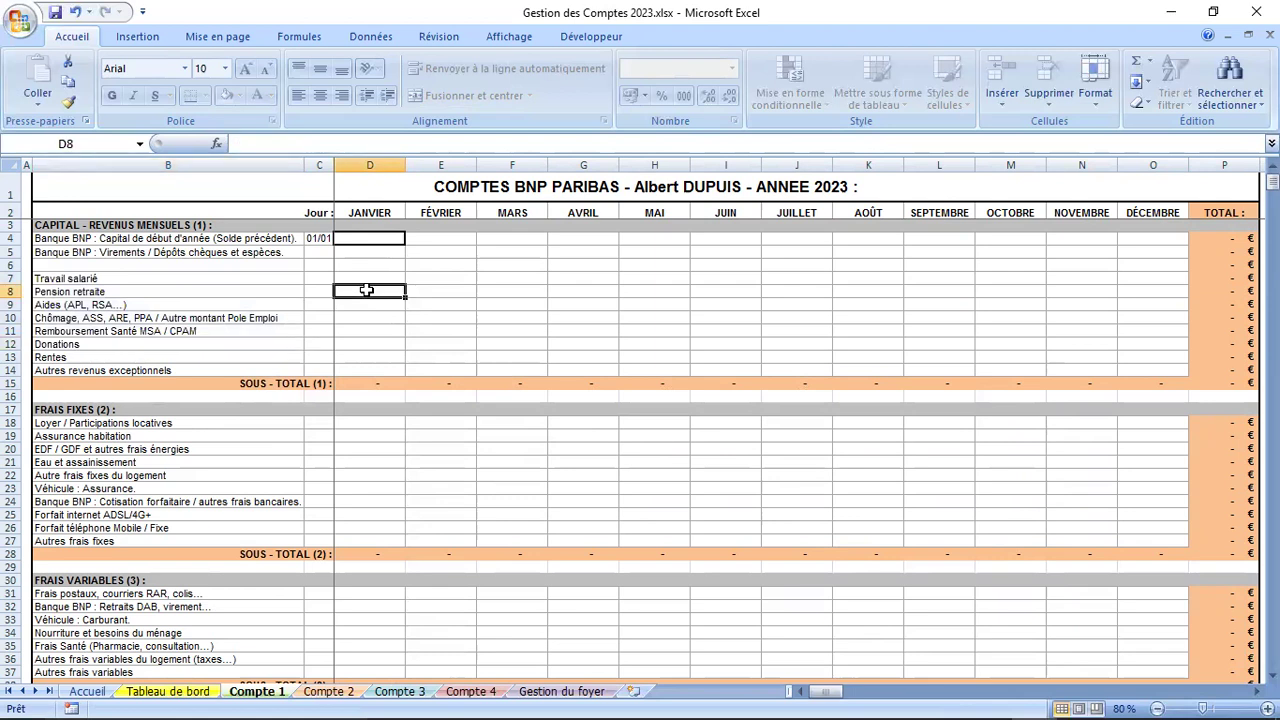
pyautogui.scroll(-5, 492, 339)
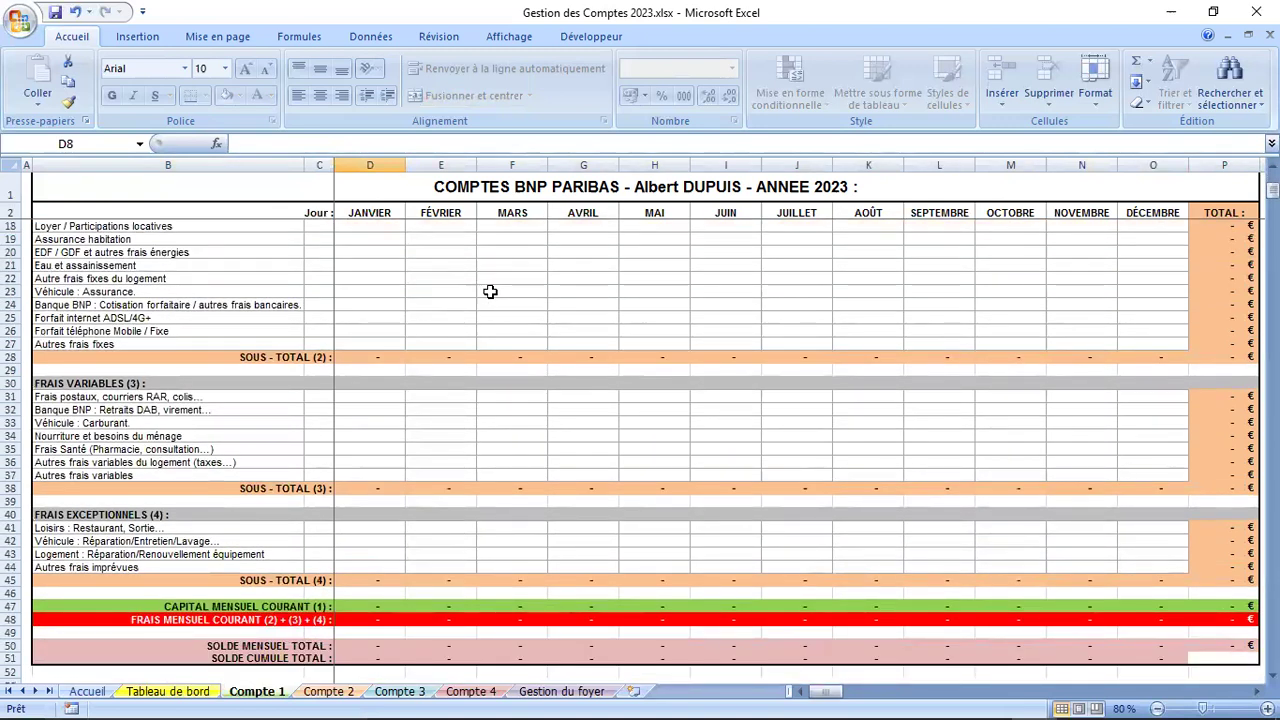
# Step: Clear the monthly amounts of CAPITAL - REVENUS MENSUELS (1), D4 to O14, and FRAIS FIXES (2), D18 to O27, on the Compte 2 sheet
pyautogui.click(329, 692)
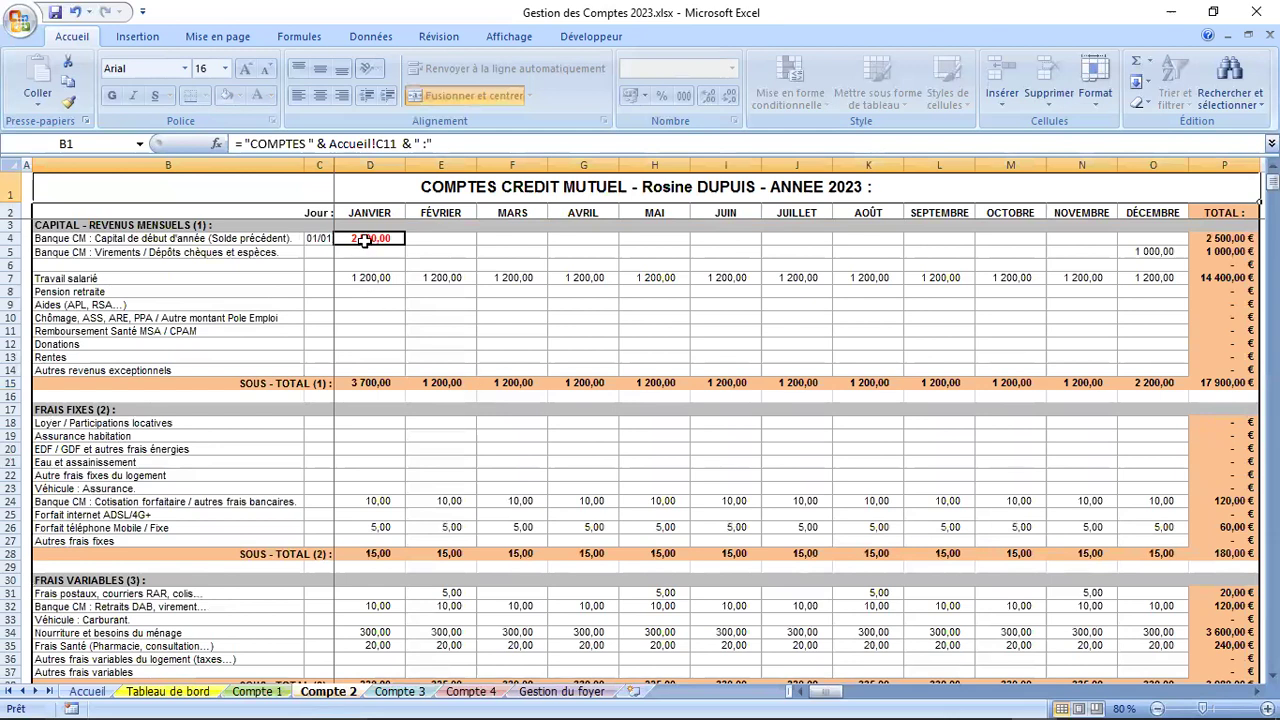
pyautogui.moveTo(365, 240); pyautogui.dragTo(1118, 369)
pyautogui.press('Delete')
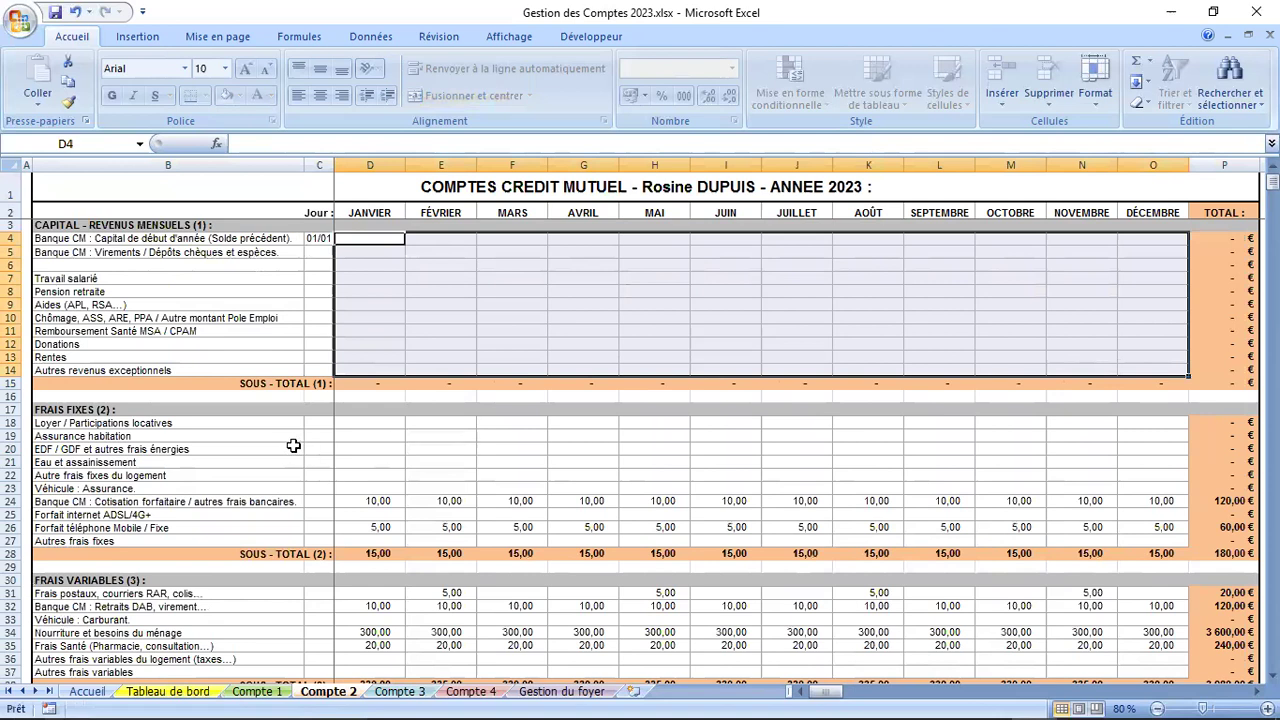
pyautogui.moveTo(357, 427)
pyautogui.mouseDown()
pyautogui.moveTo(615, 530)
pyautogui.moveTo(1037, 554)
pyautogui.moveTo(1063, 538)
pyautogui.moveTo(1114, 546)
pyautogui.moveTo(308, 429)
pyautogui.moveTo(357, 423)
pyautogui.mouseUp()
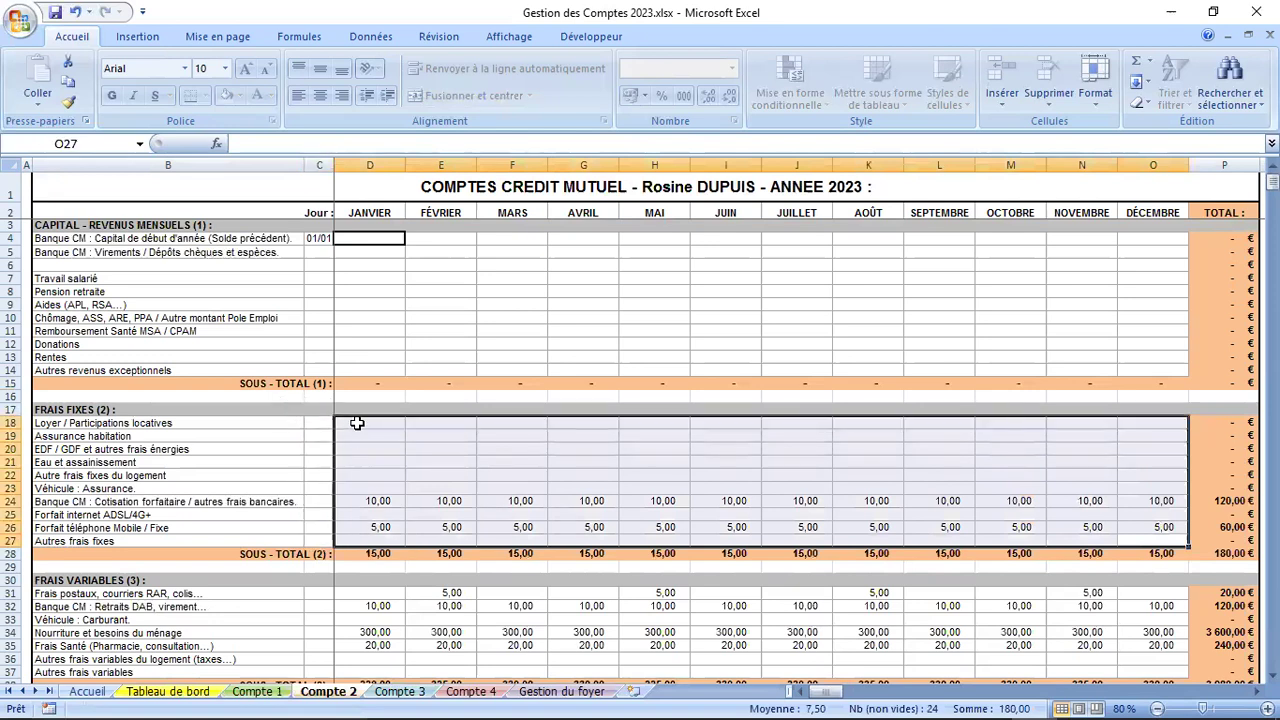
pyautogui.press('Delete')
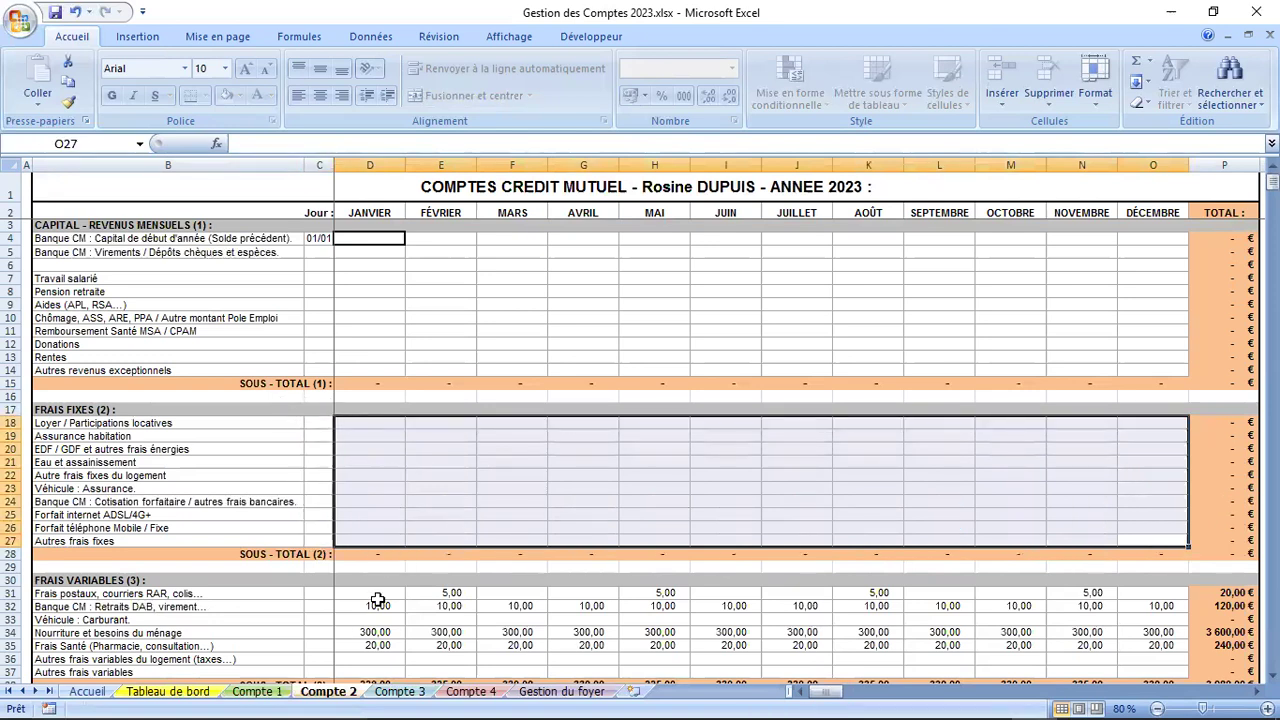
# Step: Clear the monthly amounts of FRAIS VARIABLES (3), D31 to O37, and FRAIS EXCEPTIONNELS (4), D41 to O44, on the Compte 2 sheet
pyautogui.scroll(-4, 377, 600)
pyautogui.moveTo(361, 437)
pyautogui.mouseDown()
pyautogui.moveTo(517, 486)
pyautogui.moveTo(1067, 511)
pyautogui.moveTo(620, 486)
pyautogui.moveTo(388, 452)
pyautogui.moveTo(371, 437)
pyautogui.mouseUp()
pyautogui.press('Delete')
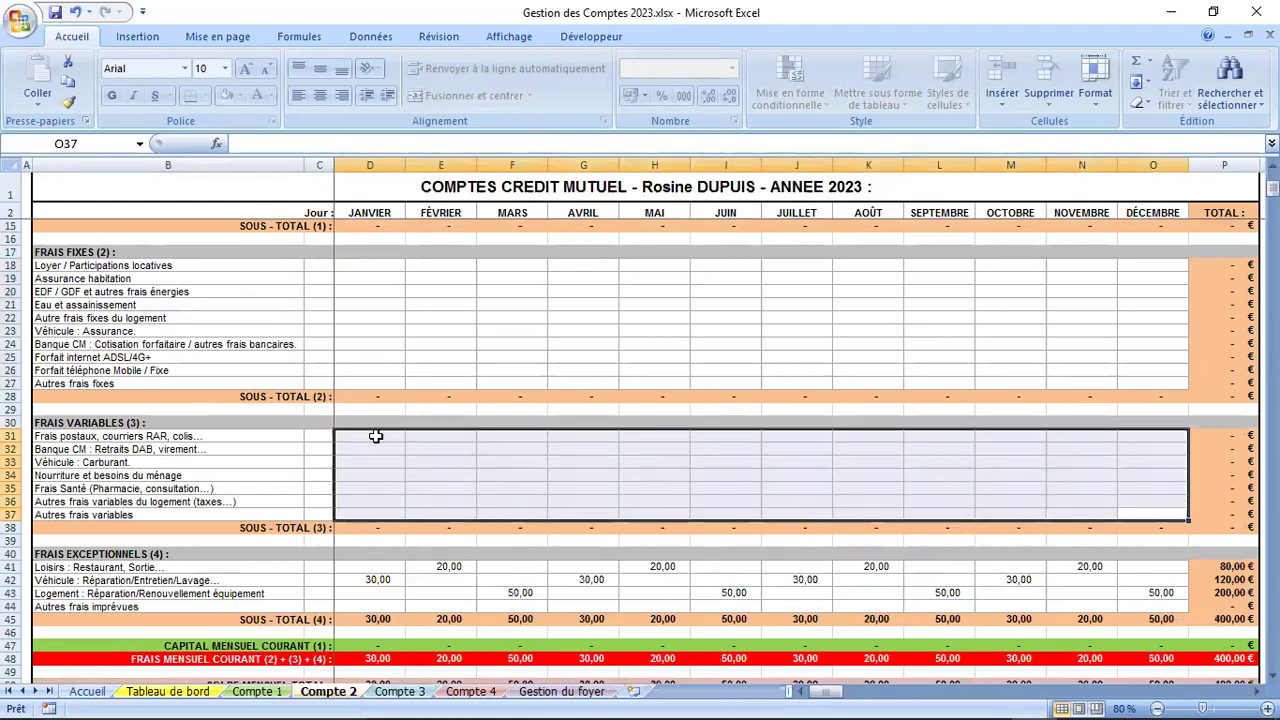
pyautogui.moveTo(378, 570); pyautogui.dragTo(1147, 602)
pyautogui.press('Delete')
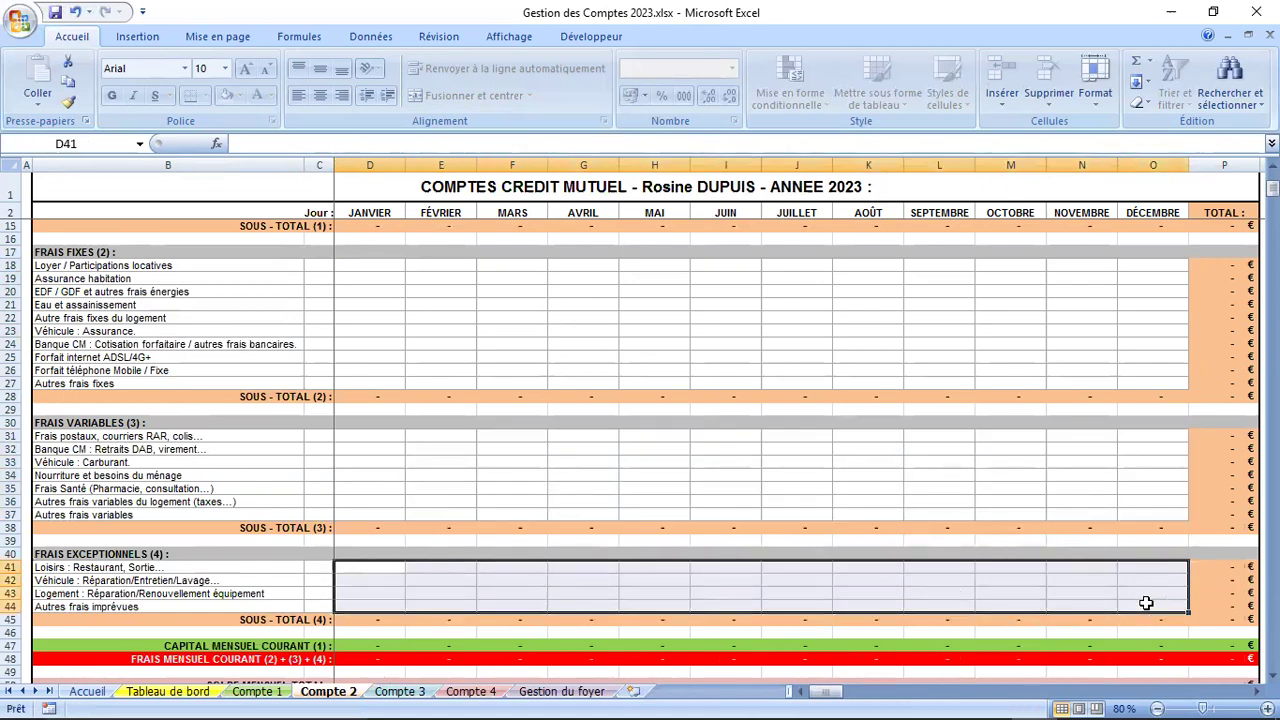
pyautogui.scroll(-3, 1146, 603)
pyautogui.scroll(-1, 1146, 603)
pyautogui.scroll(8, 1146, 603)
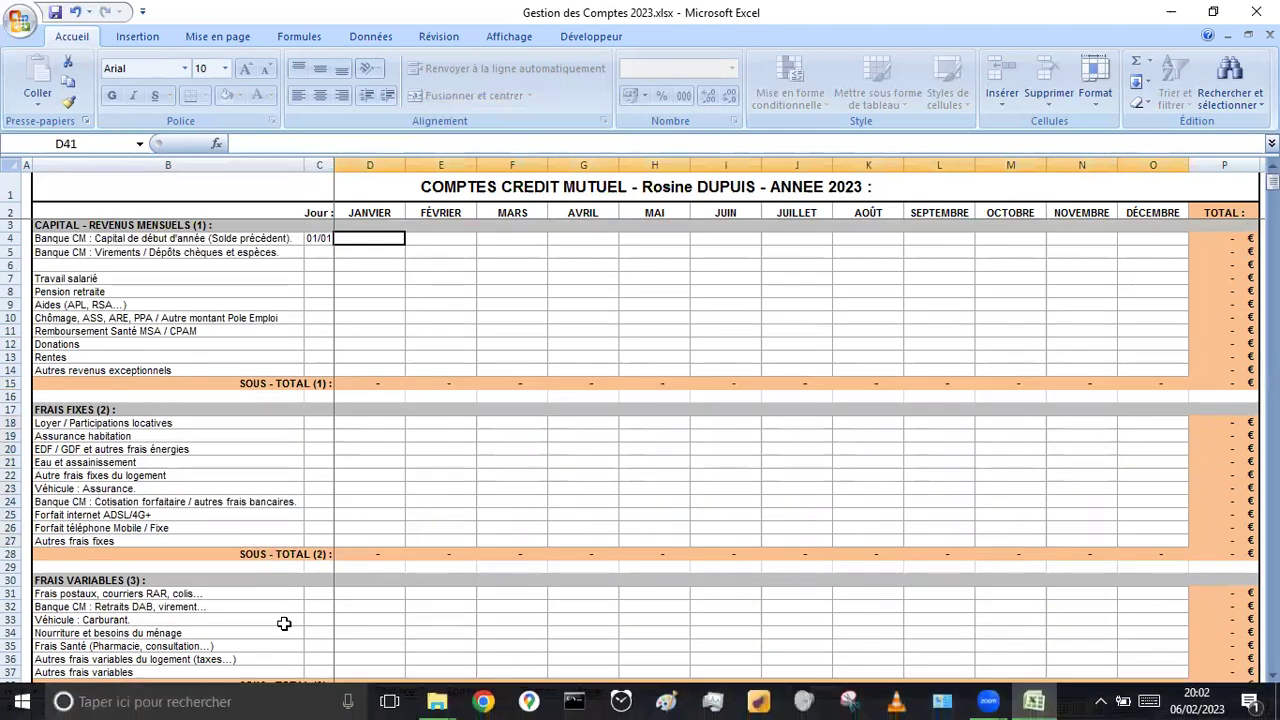
# Step: Replace account 1's first name in C7 and surname in C6 of the Accueil sheet with the new holder's details
pyautogui.click(261, 692)
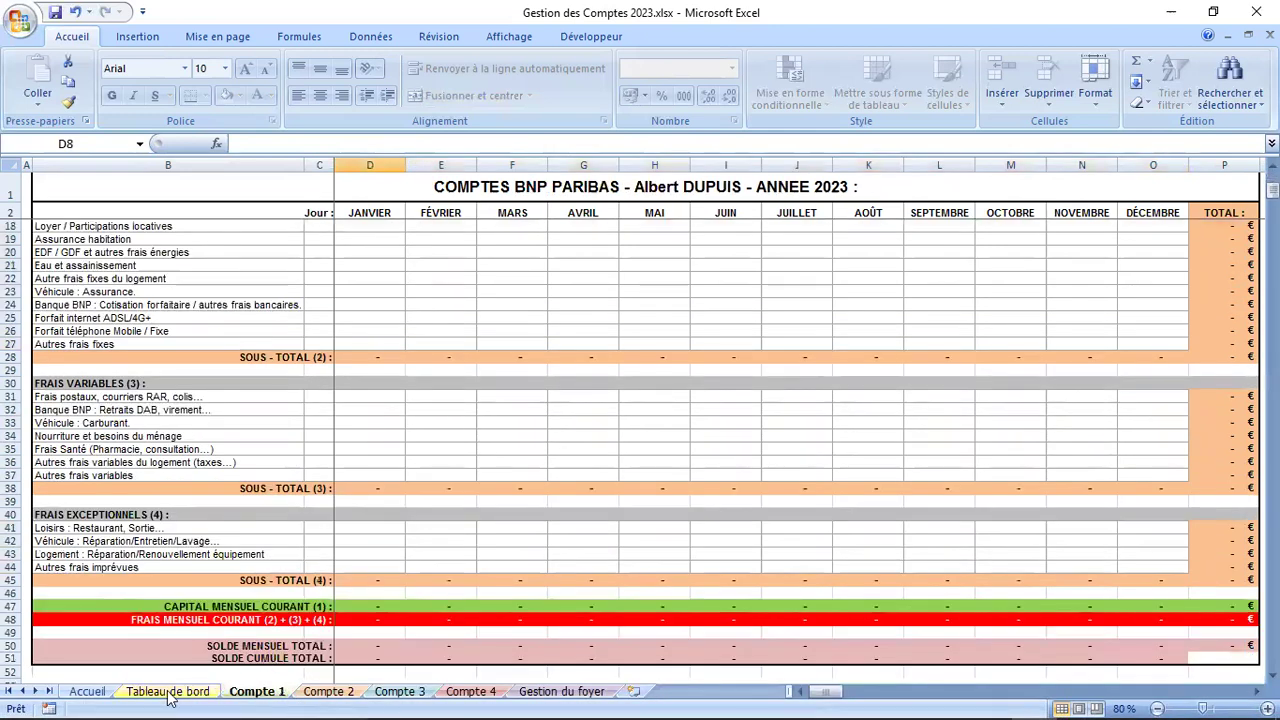
pyautogui.click(110, 693)
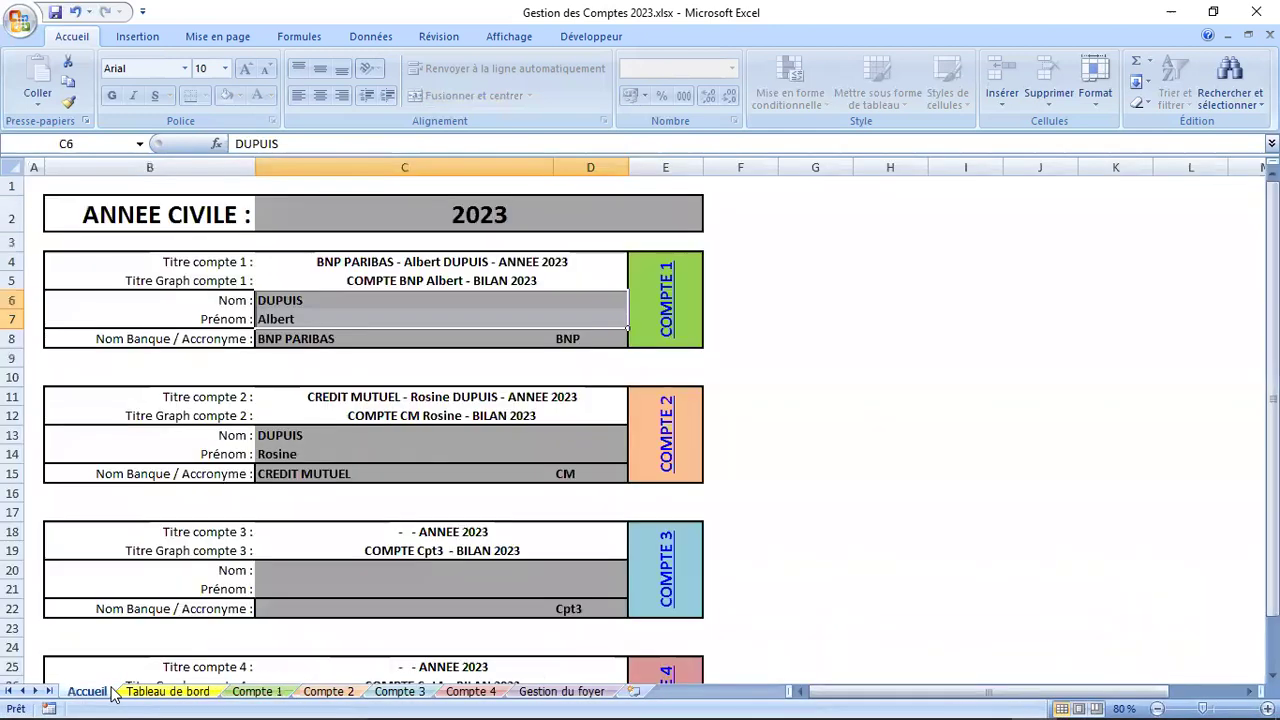
pyautogui.click(335, 301)
pyautogui.moveTo(327, 300); pyautogui.dragTo(323, 317)
pyautogui.click(323, 317)
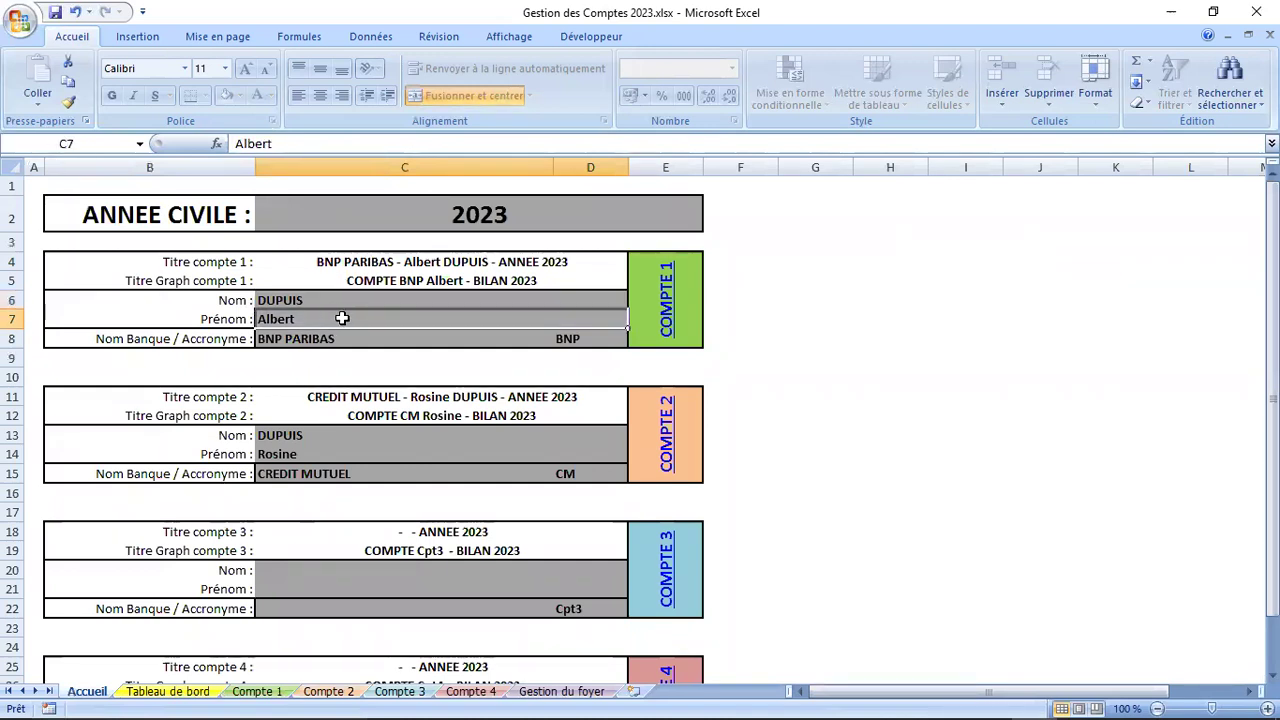
pyautogui.write('Pierre')
pyautogui.press('Up')
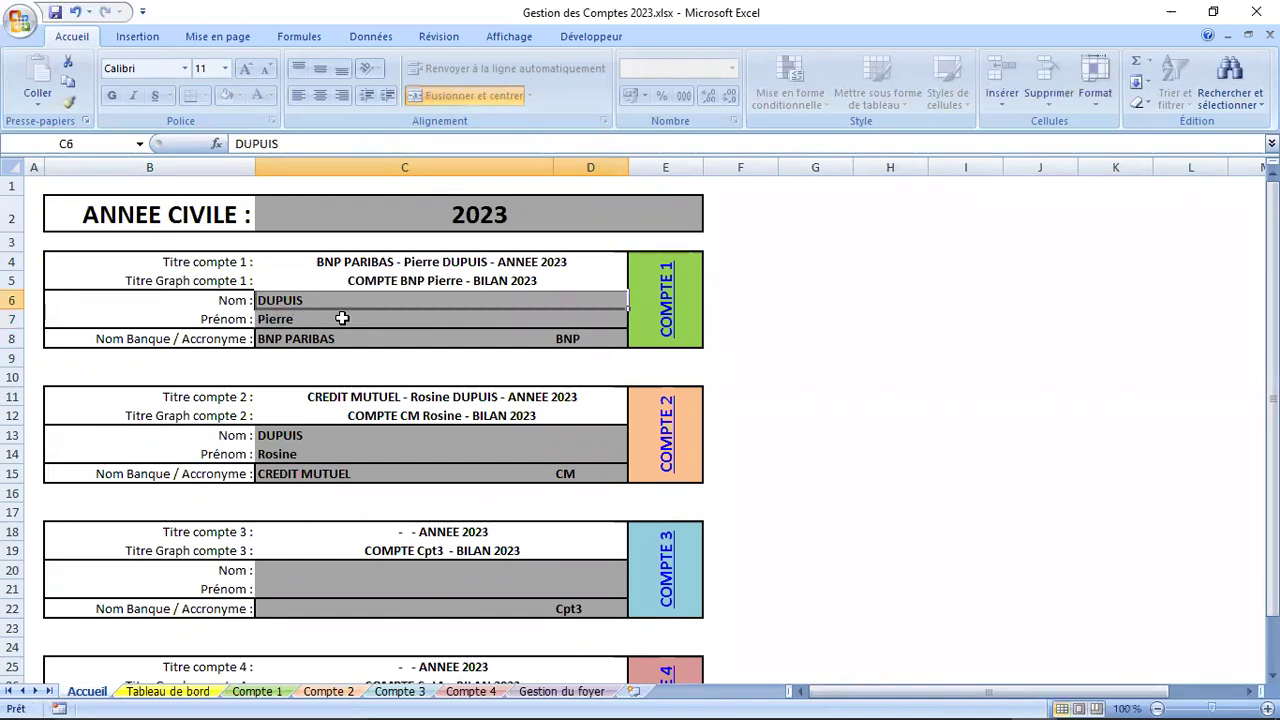
pyautogui.write('A.')
# Step: Clear account 2's surname, first name, bank name and acronym on the Accueil sheet, rows 13 to 15
pyautogui.click(300, 435)
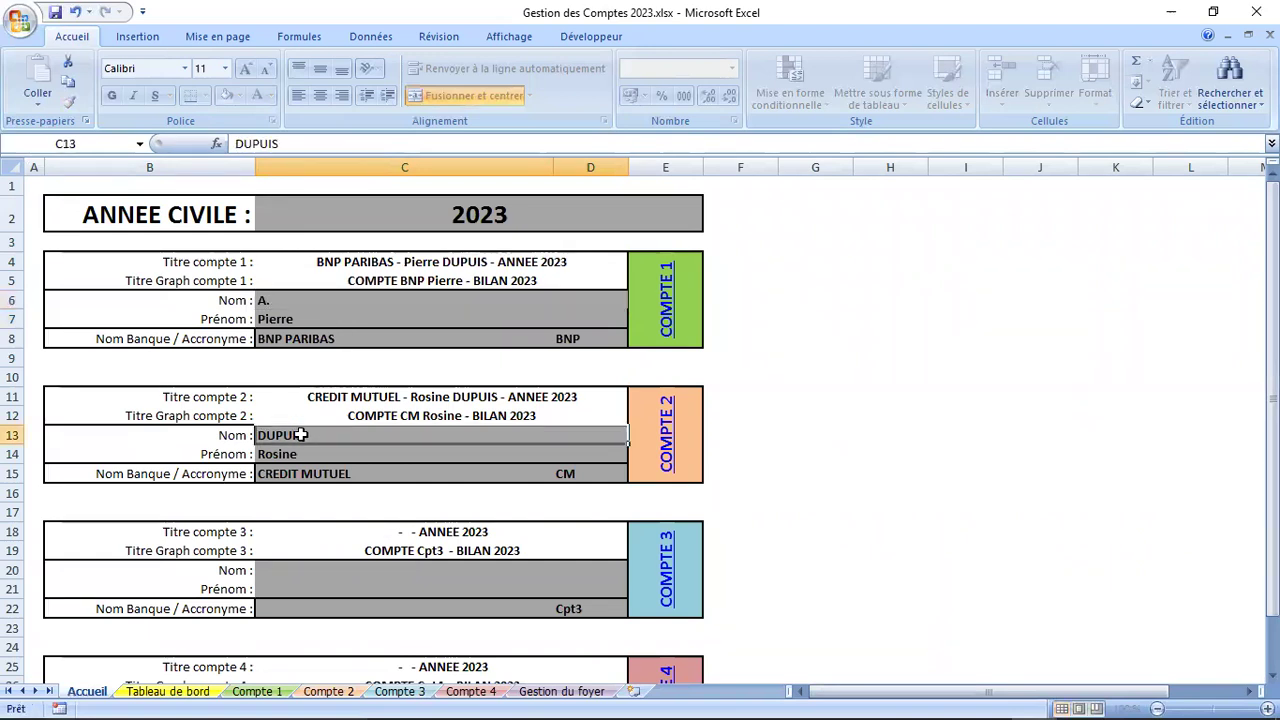
pyautogui.moveTo(300, 435); pyautogui.dragTo(300, 472)
pyautogui.press('Delete')
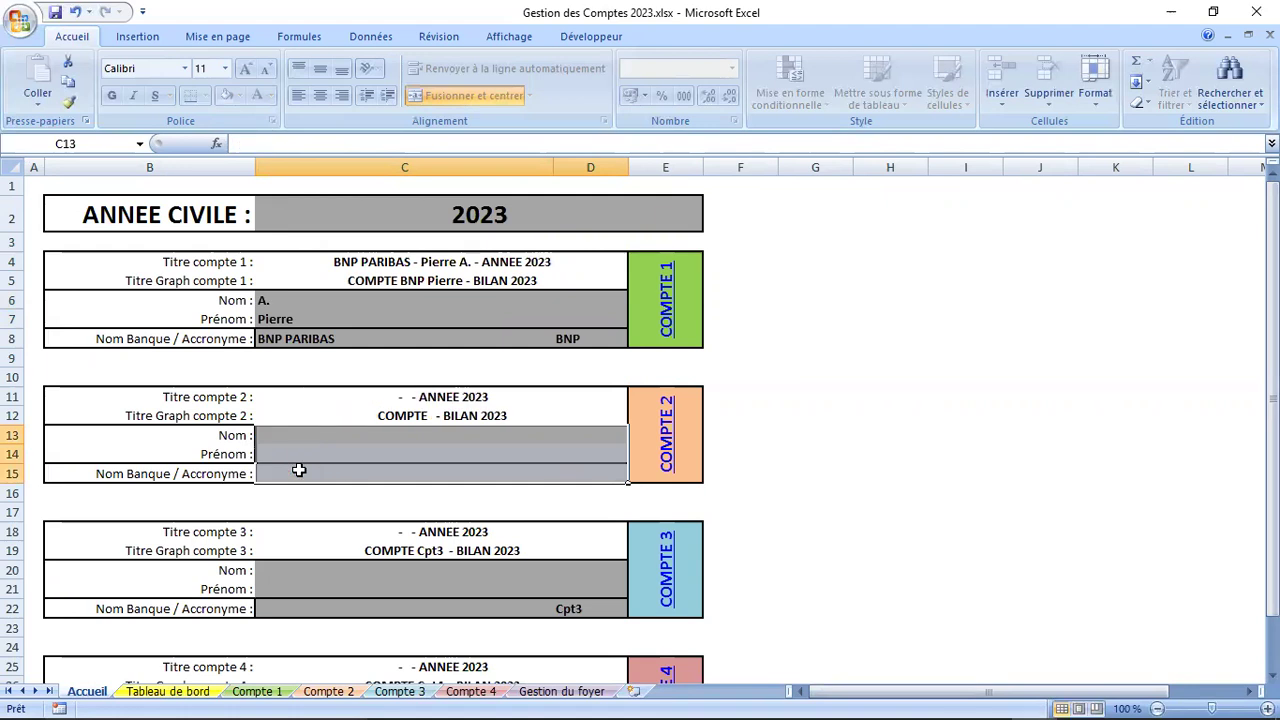
# Step: Set account 2's bank acronym in cell D15 of the Accueil sheet to Cpt2
pyautogui.click(486, 436)
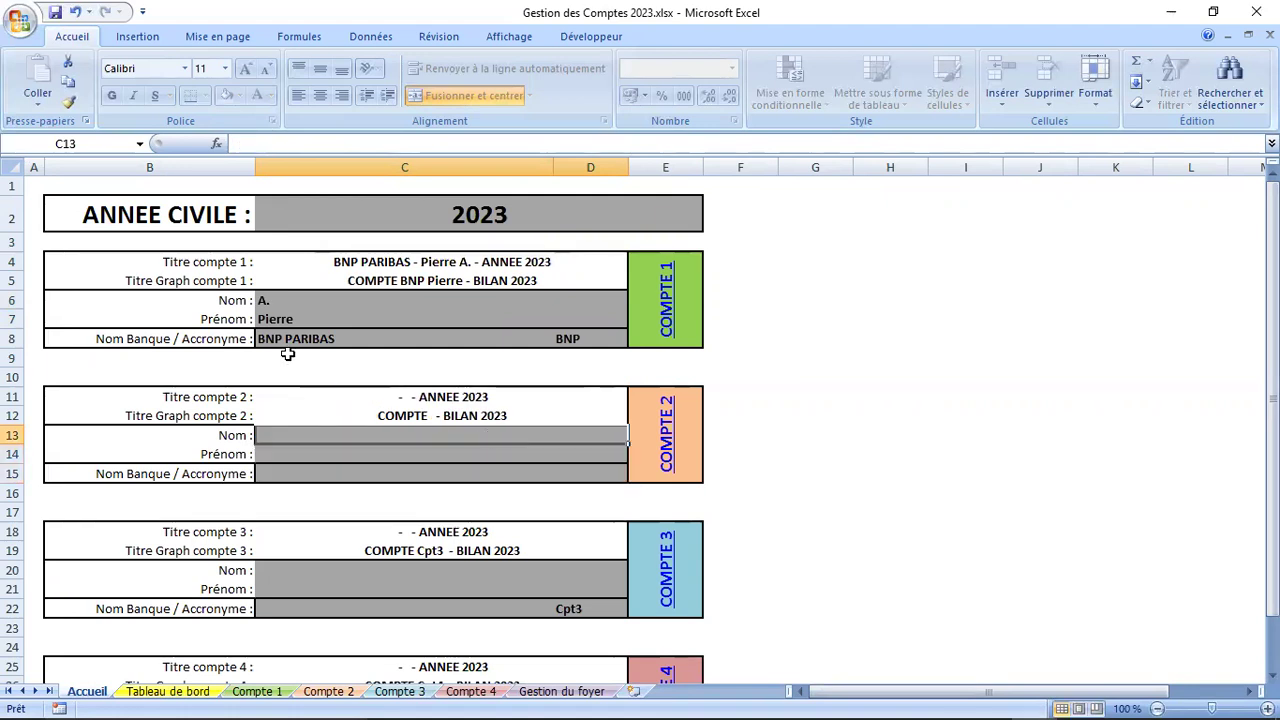
pyautogui.click(572, 607)
pyautogui.click(584, 473)
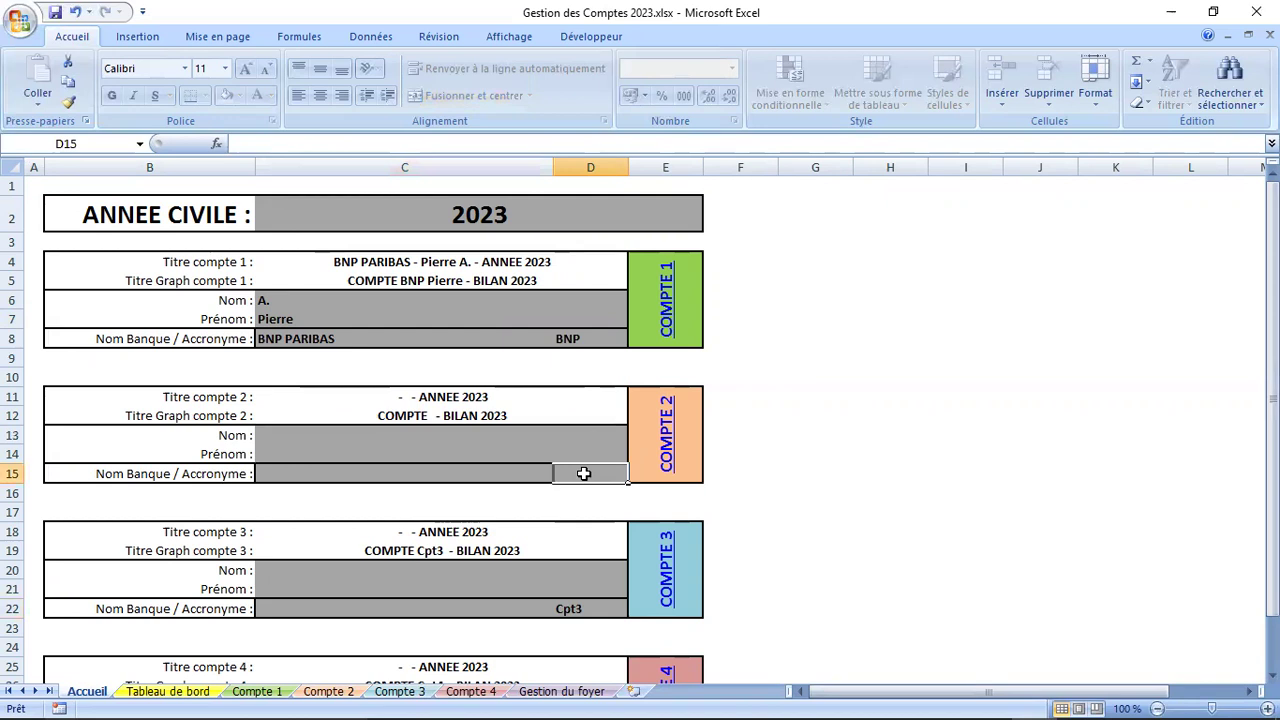
pyautogui.write('Cpt2')
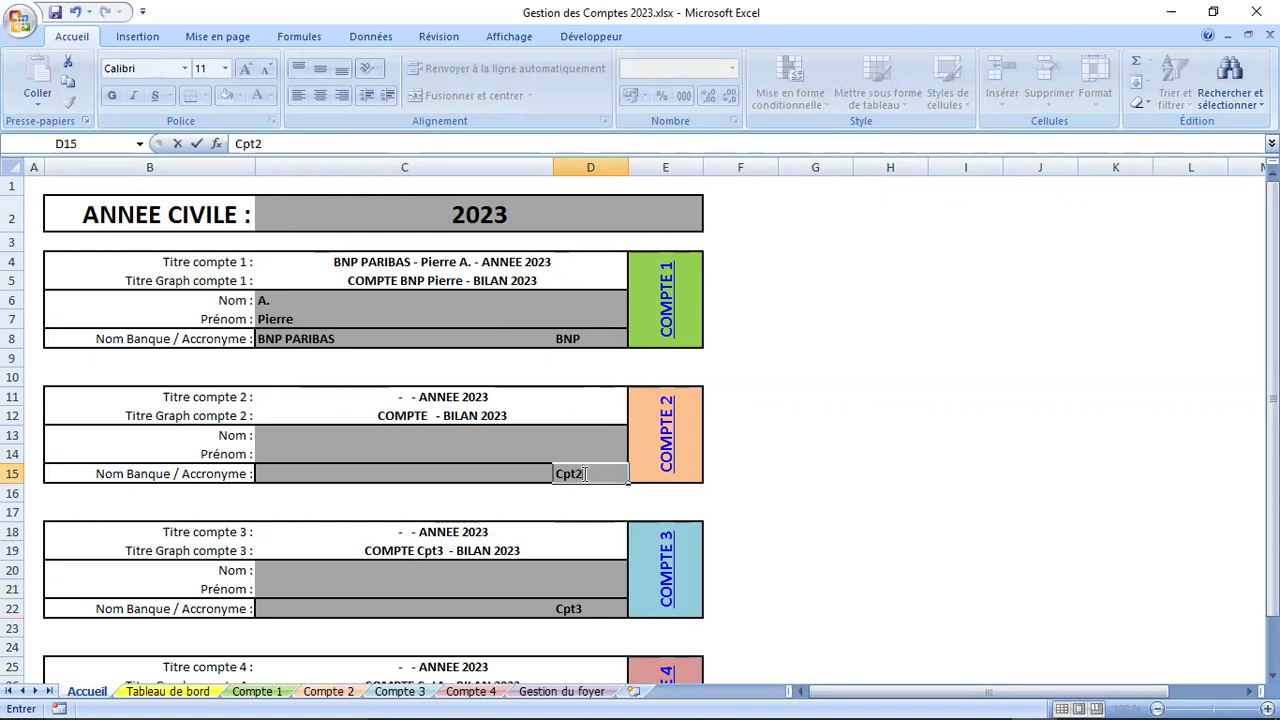
pyautogui.press('Return')
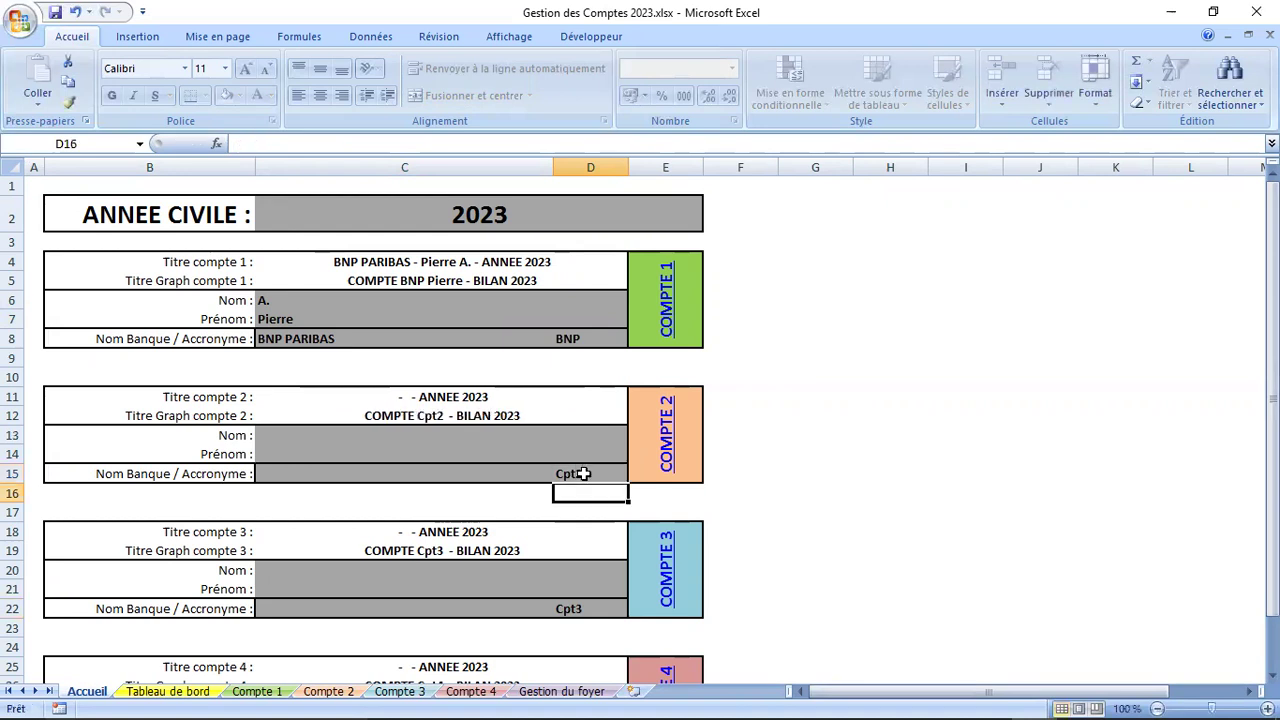
# Step: Clear account 2's bank acronym in D15 of the Accueil sheet and enter Cpt2 there again
pyautogui.click(503, 342)
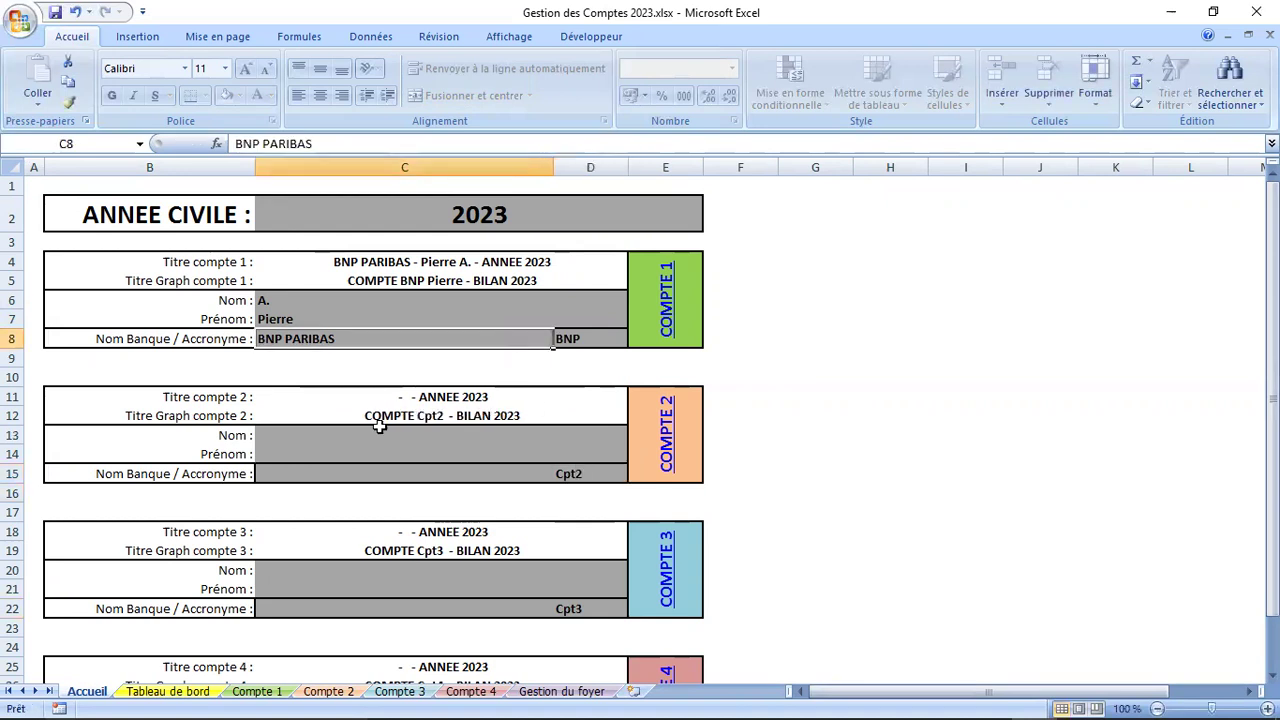
pyautogui.click(590, 474)
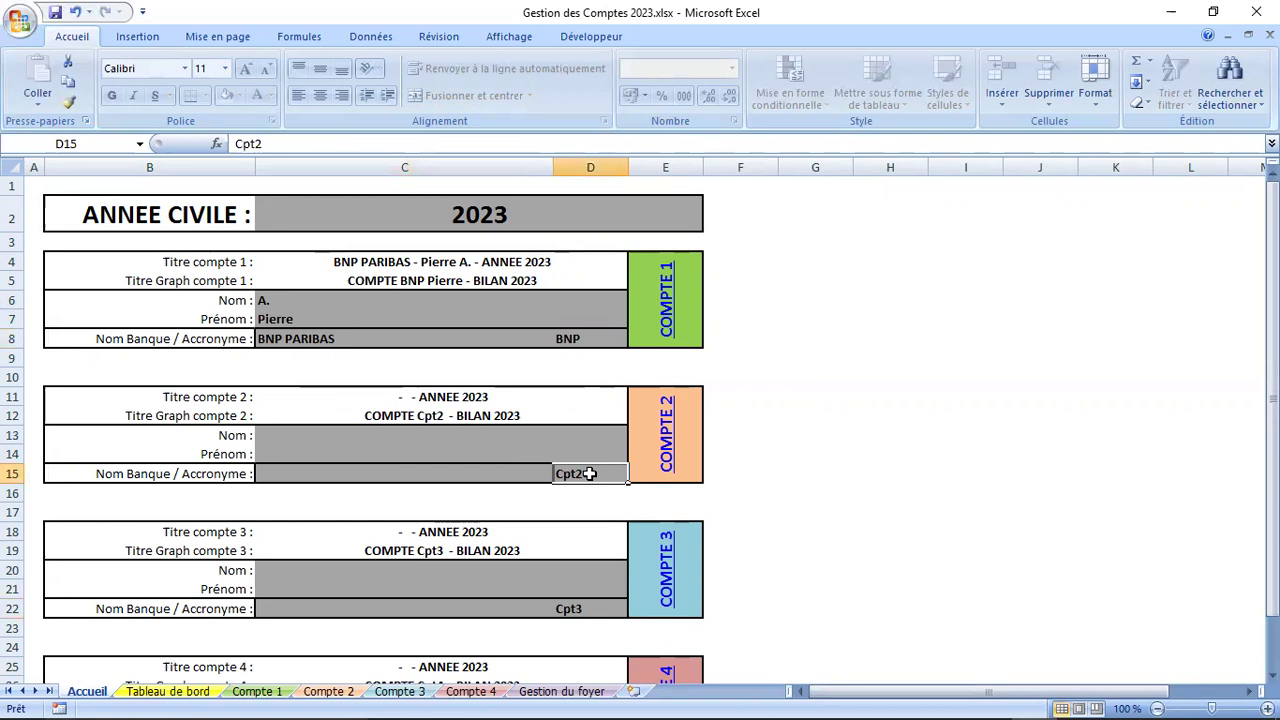
pyautogui.press('Delete')
pyautogui.click(486, 453)
pyautogui.click(594, 468)
pyautogui.write('C')
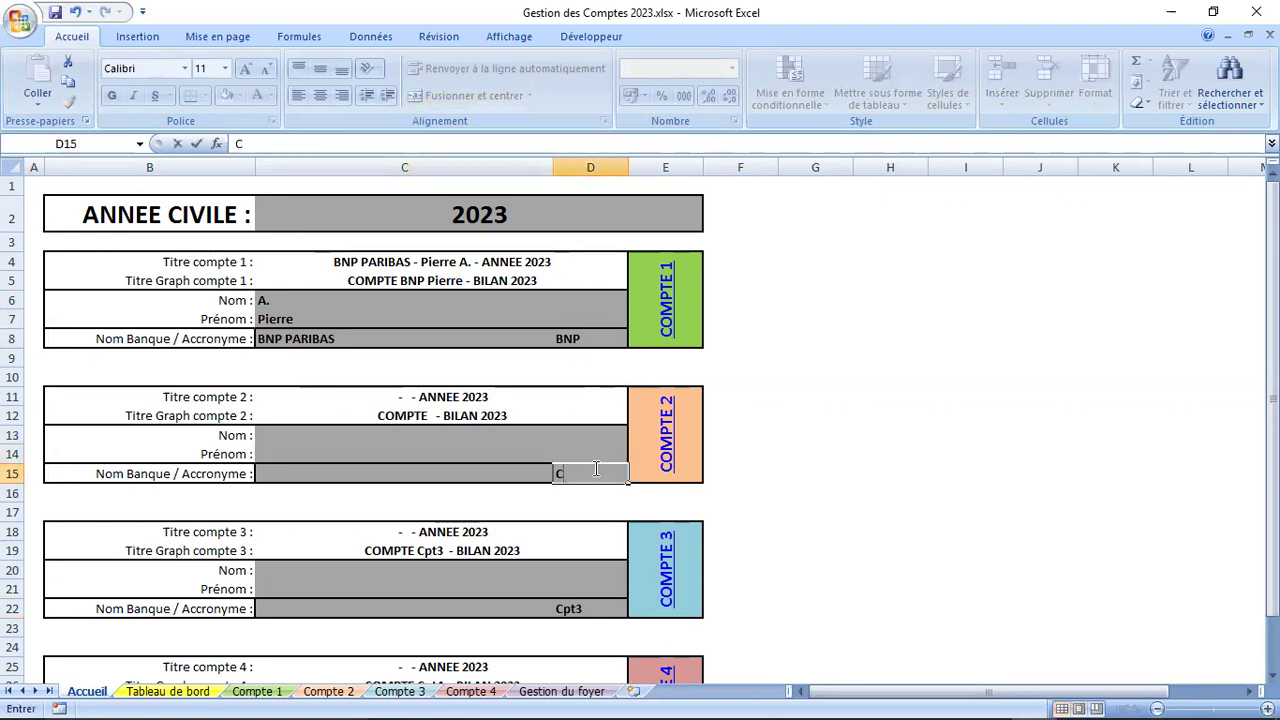
pyautogui.press('Return')
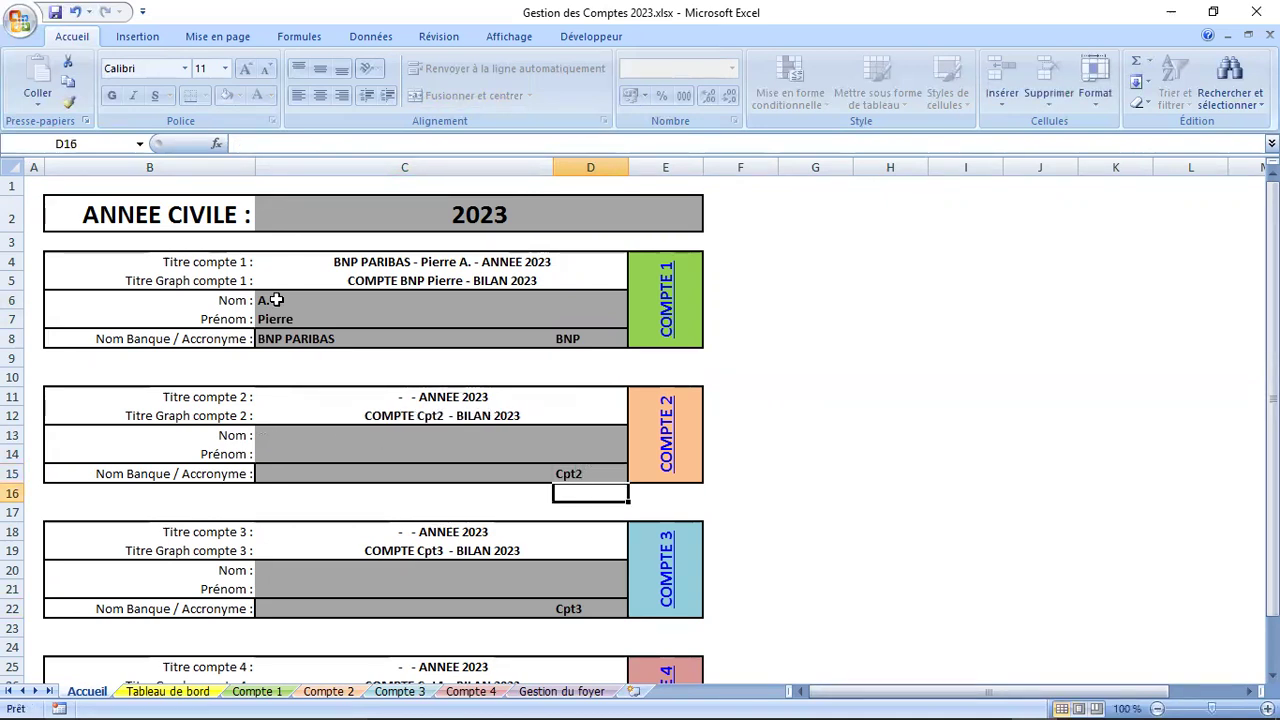
# Step: Replace account 1's bank name in C8 of the Accueil sheet with CREDIT AGRICOLE
pyautogui.click(308, 340)
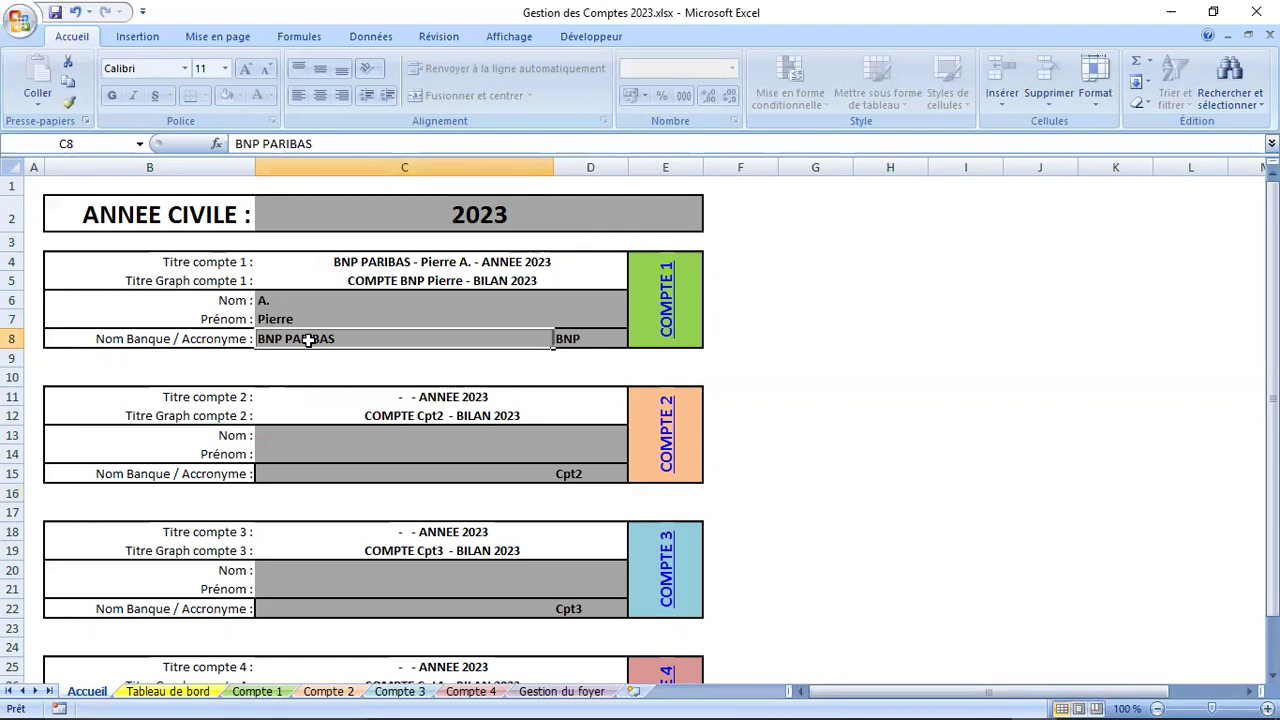
pyautogui.write('Crédit')
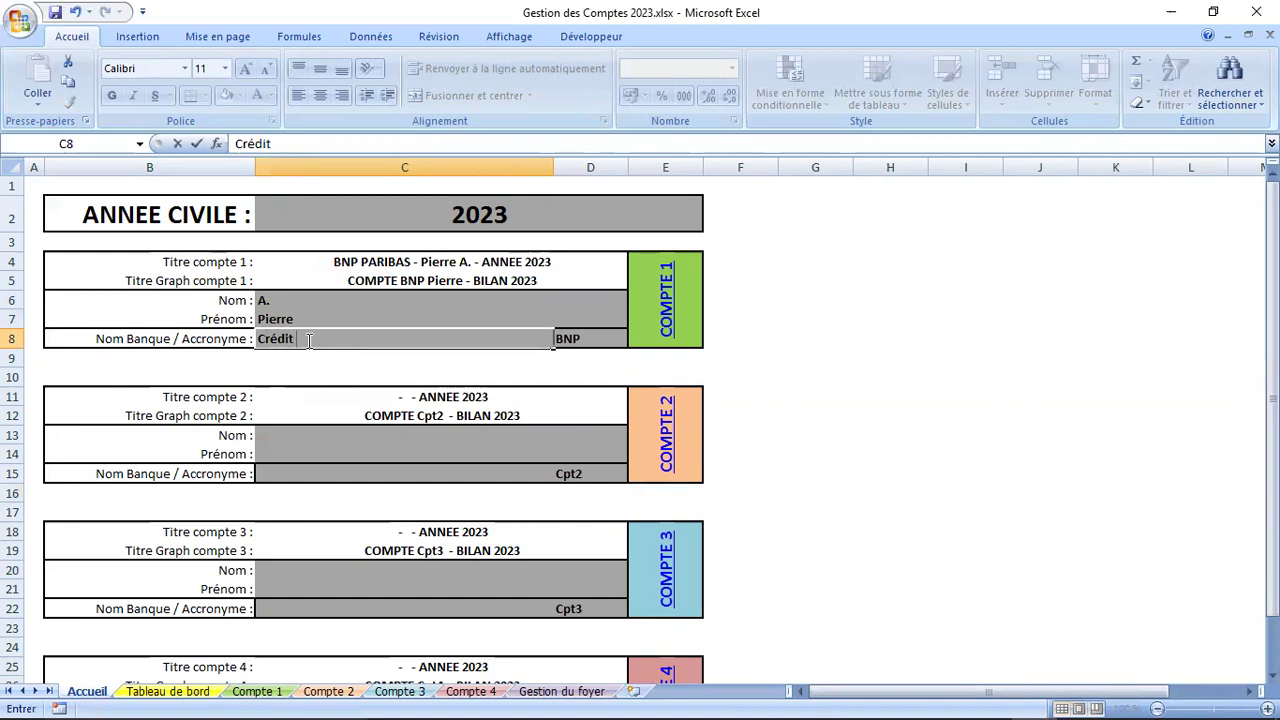
pyautogui.press('BackSpace')
pyautogui.press('BackSpace')
pyautogui.press('BackSpace')
pyautogui.press('BackSpace')
pyautogui.press('BackSpace')
pyautogui.write('REDIT AGRICOLE')
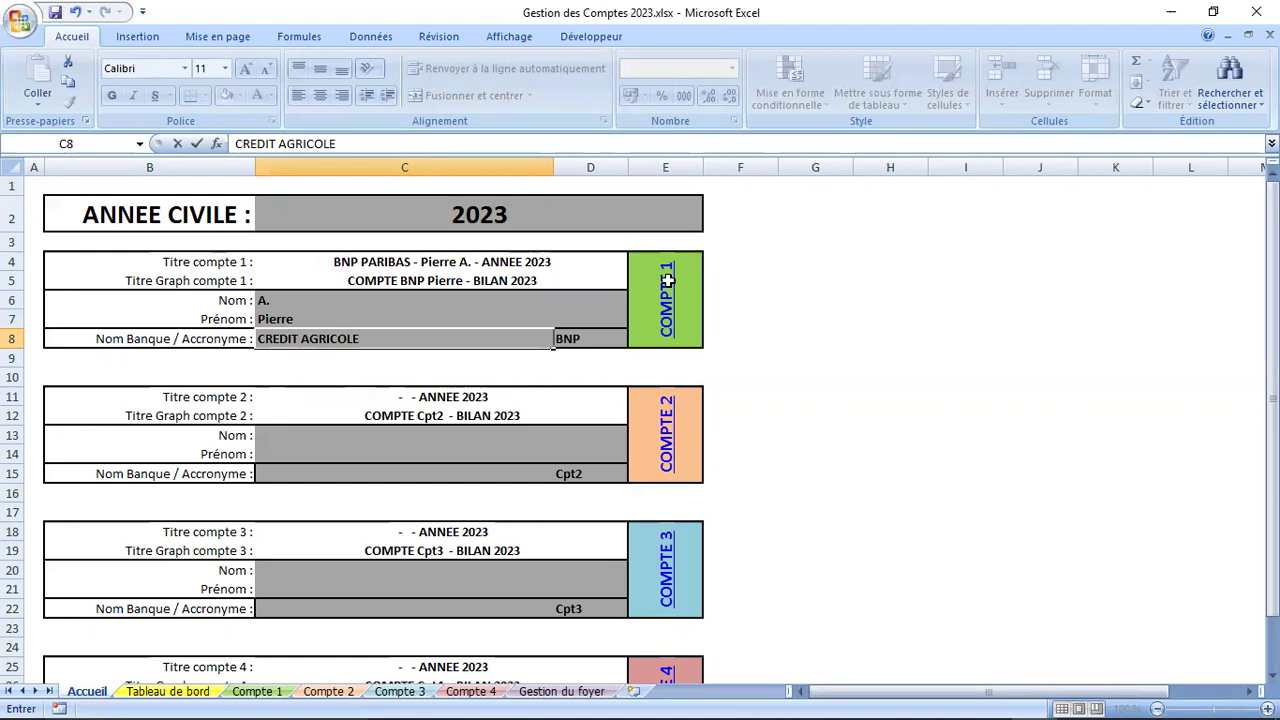
# Step: Set account 1's bank acronym in D8 to CA and check the graph title formula in C5
pyautogui.click(597, 337)
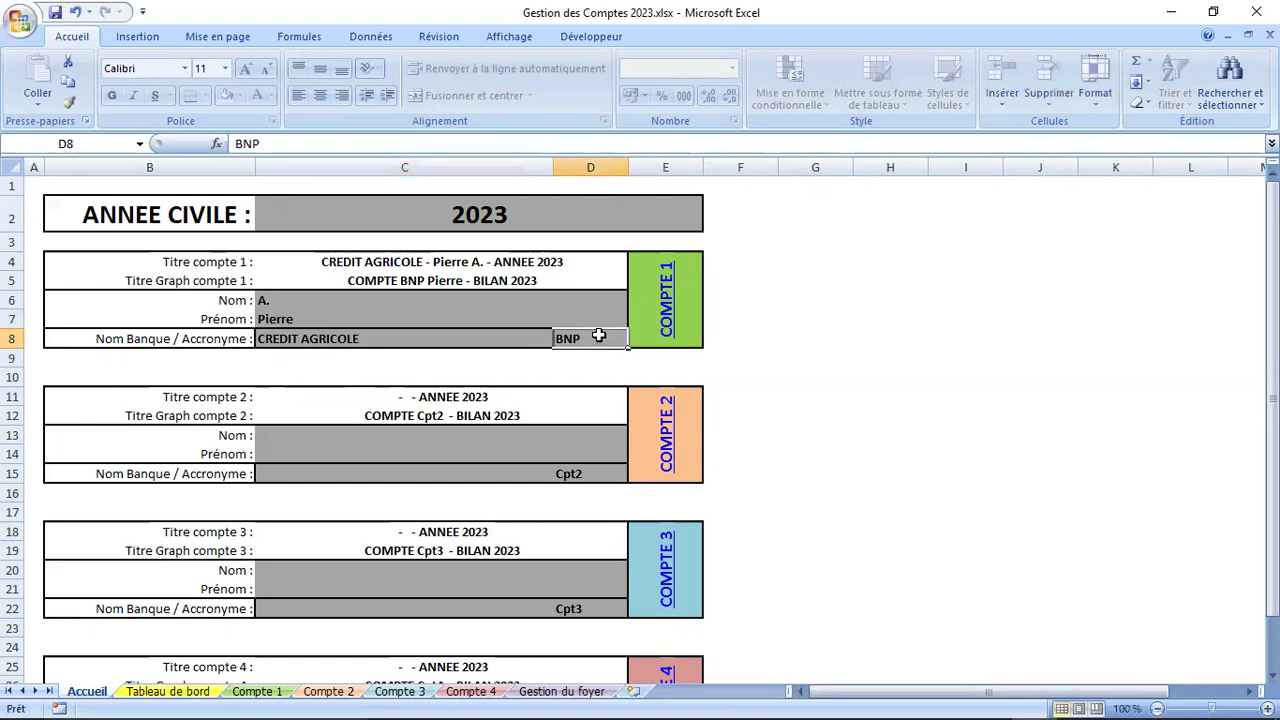
pyautogui.write('C')
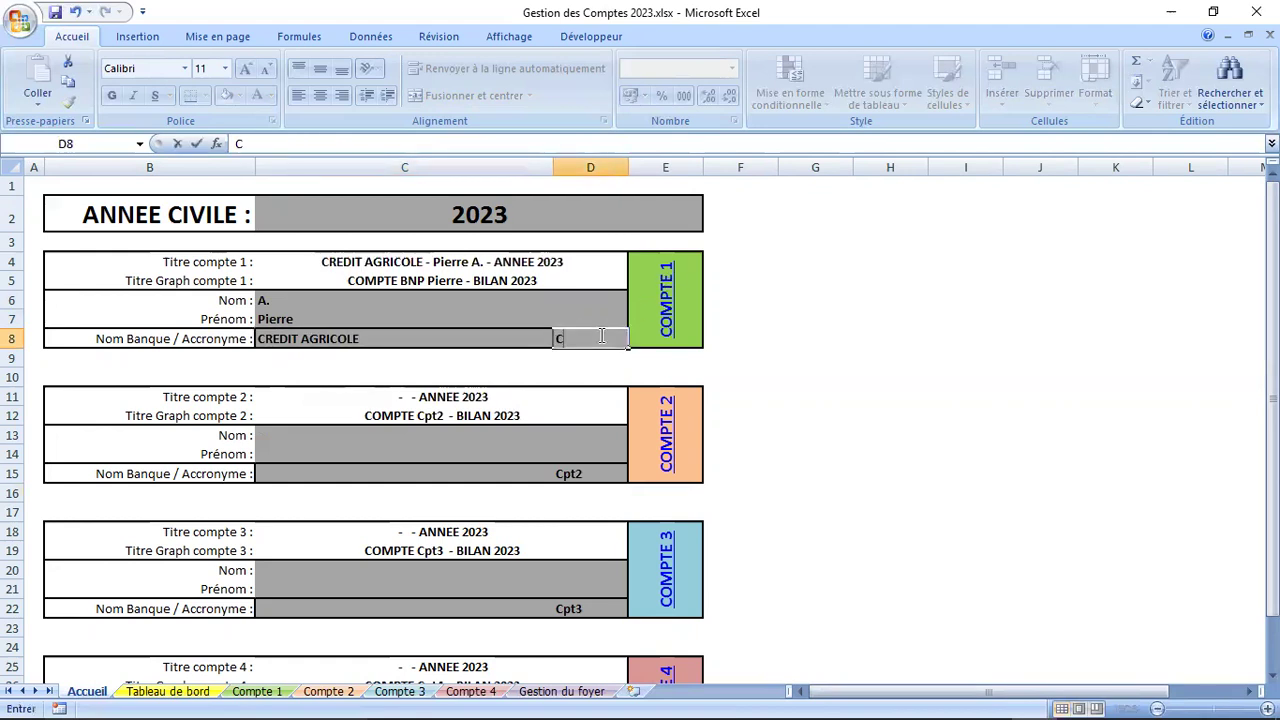
pyautogui.write('A')
pyautogui.press('Return')
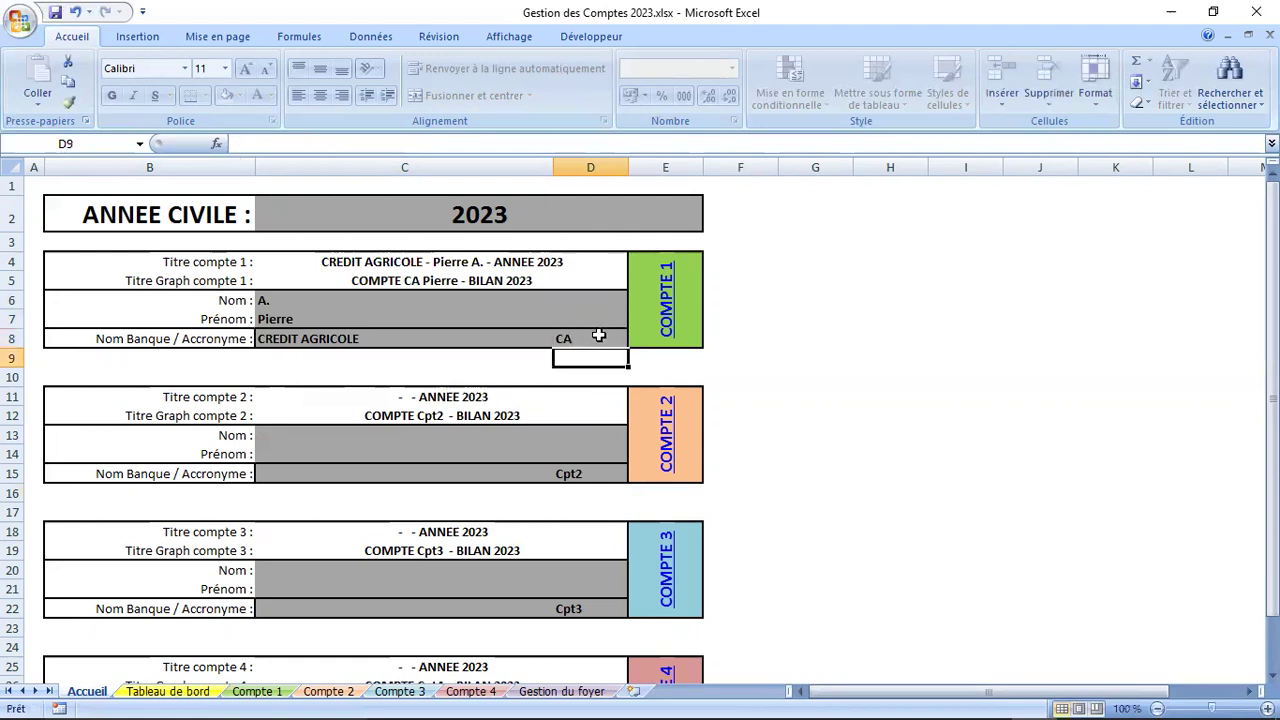
pyautogui.click(176, 283)
pyautogui.click(377, 281)
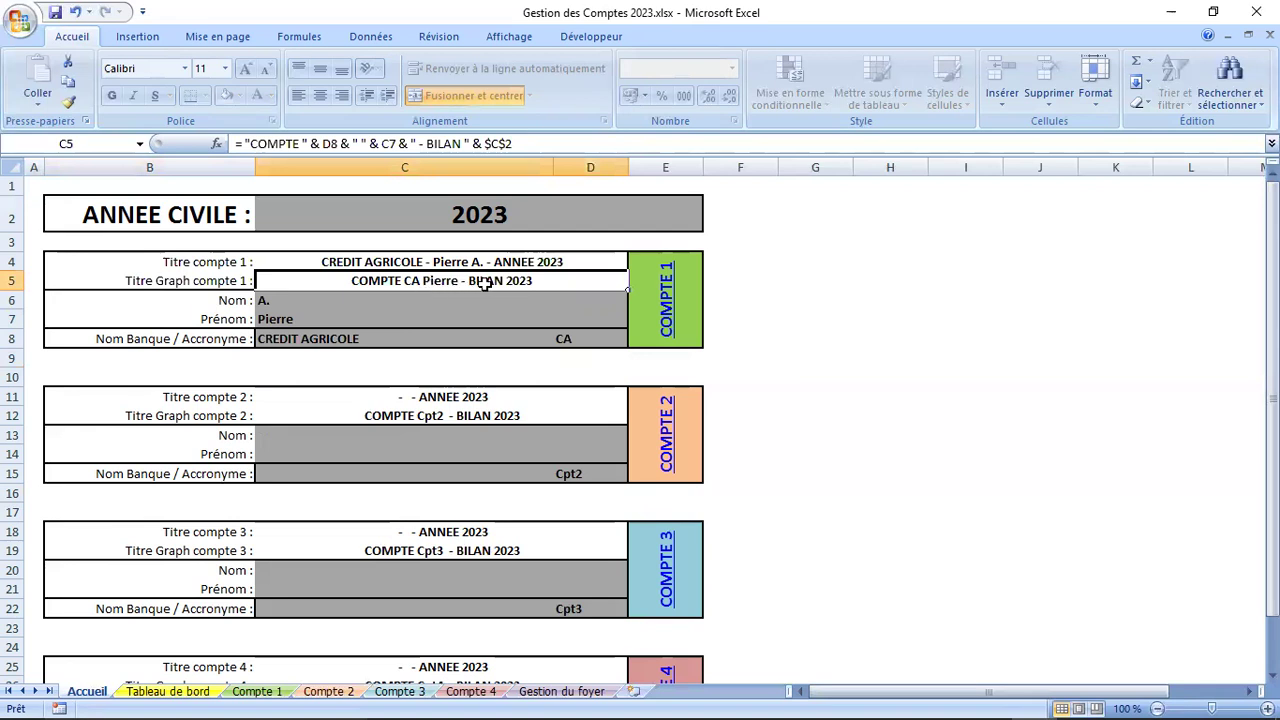
pyautogui.click(781, 393)
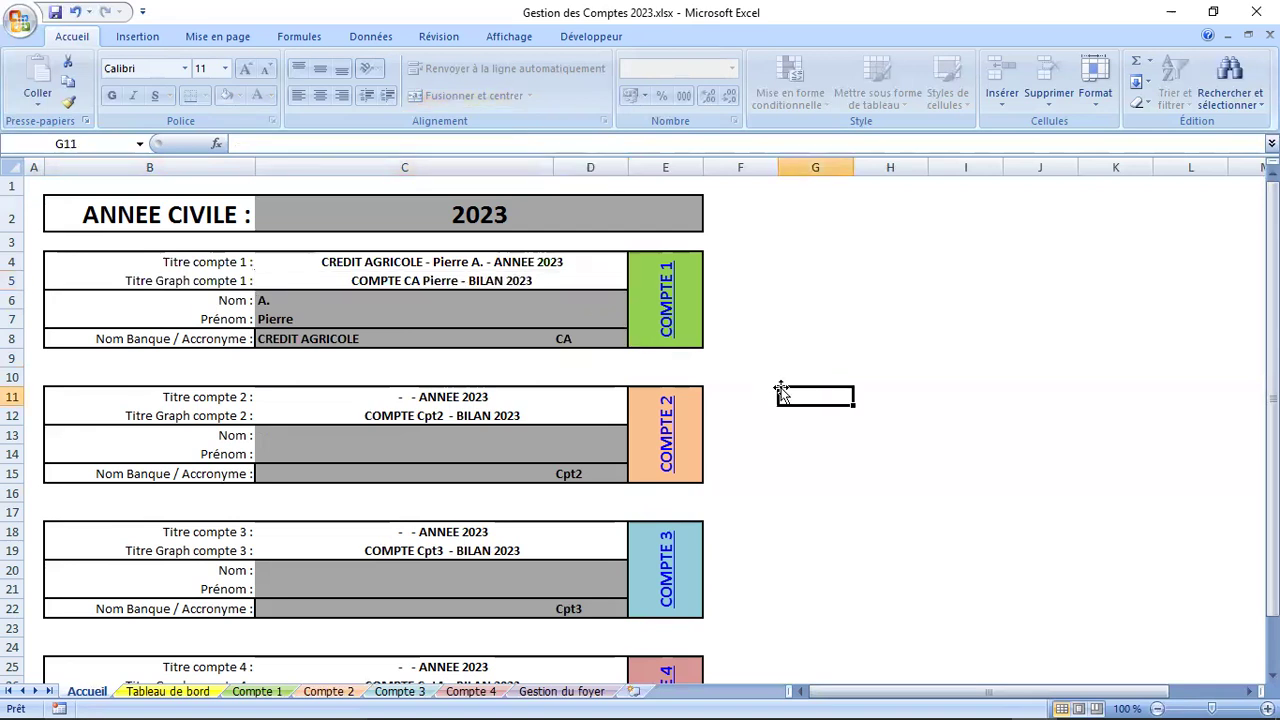
# Step: Enter 2645 as the January opening capital (Capital de début d'année) in D4 of the Compte 1 sheet
pyautogui.click(260, 692)
pyautogui.scroll(5, 420, 257)
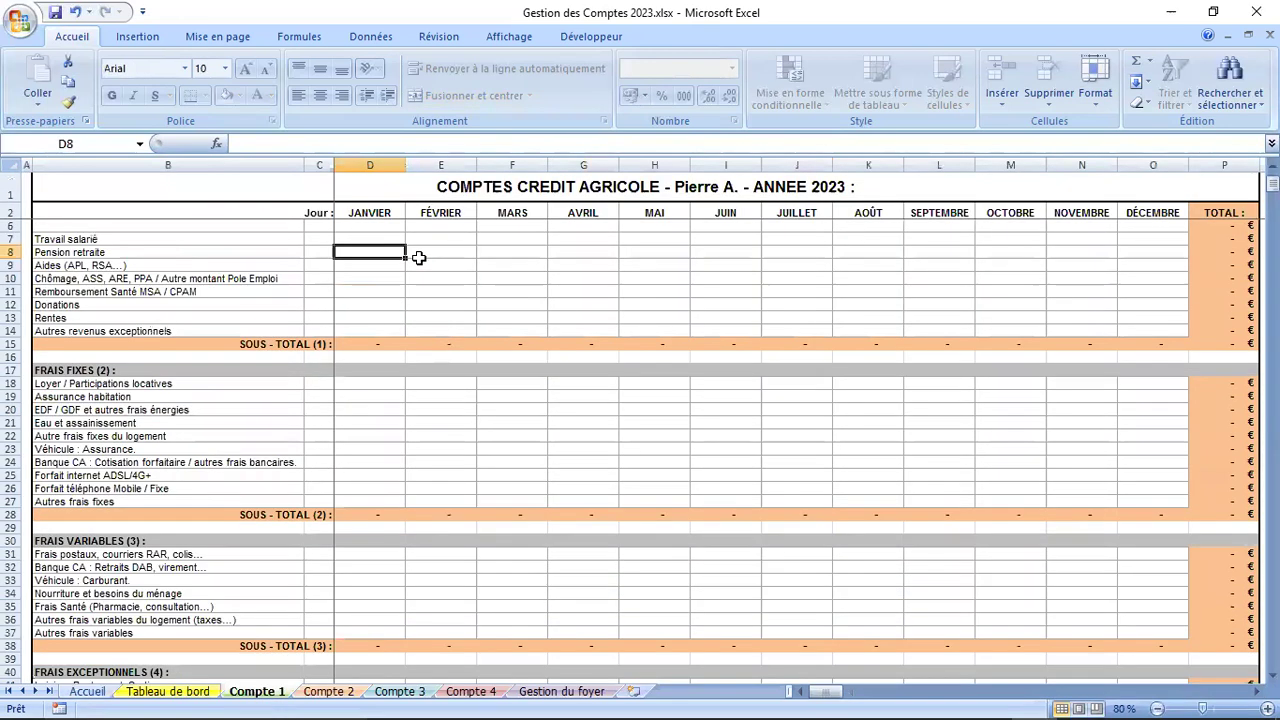
pyautogui.click(370, 242)
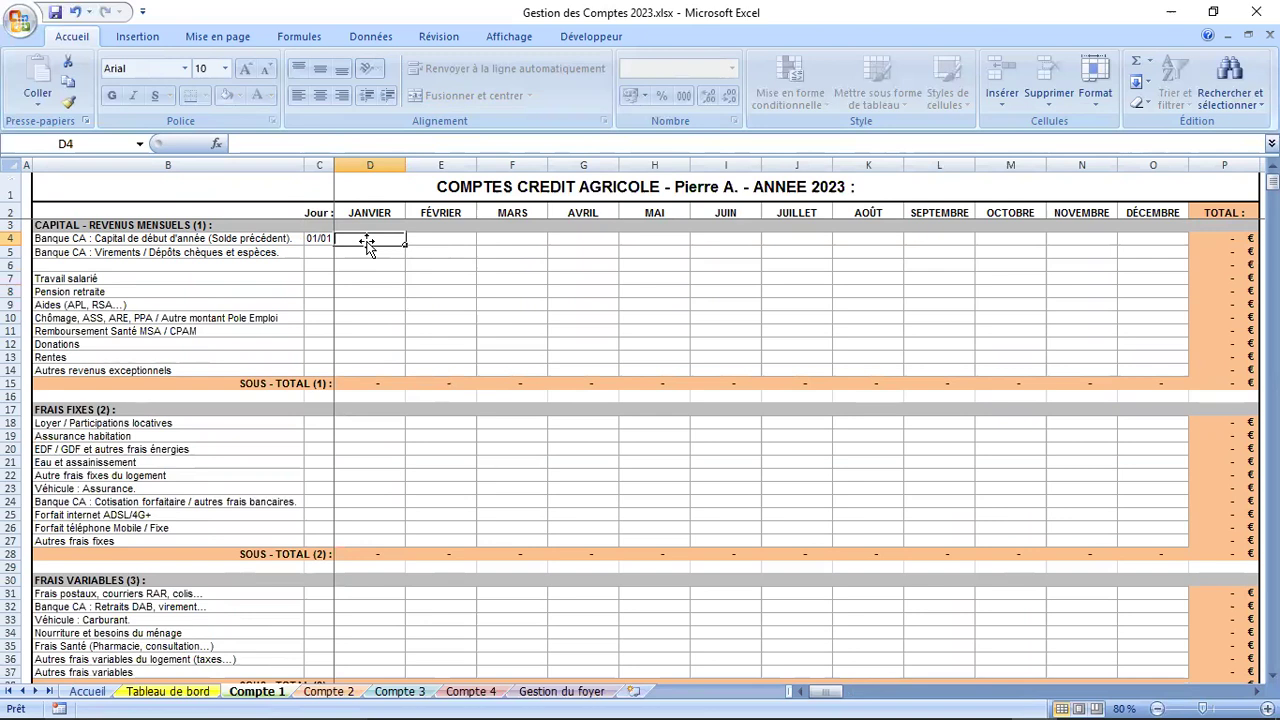
pyautogui.write('2')
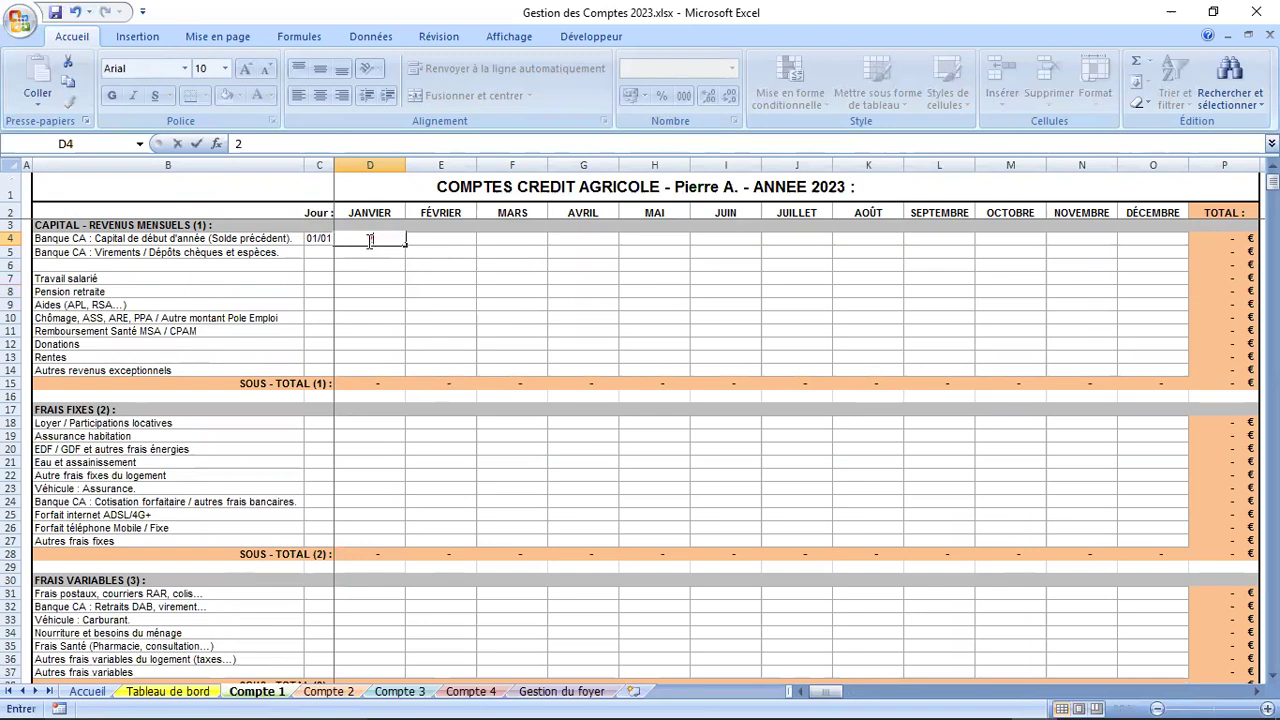
pyautogui.write('645')
pyautogui.press('Return')
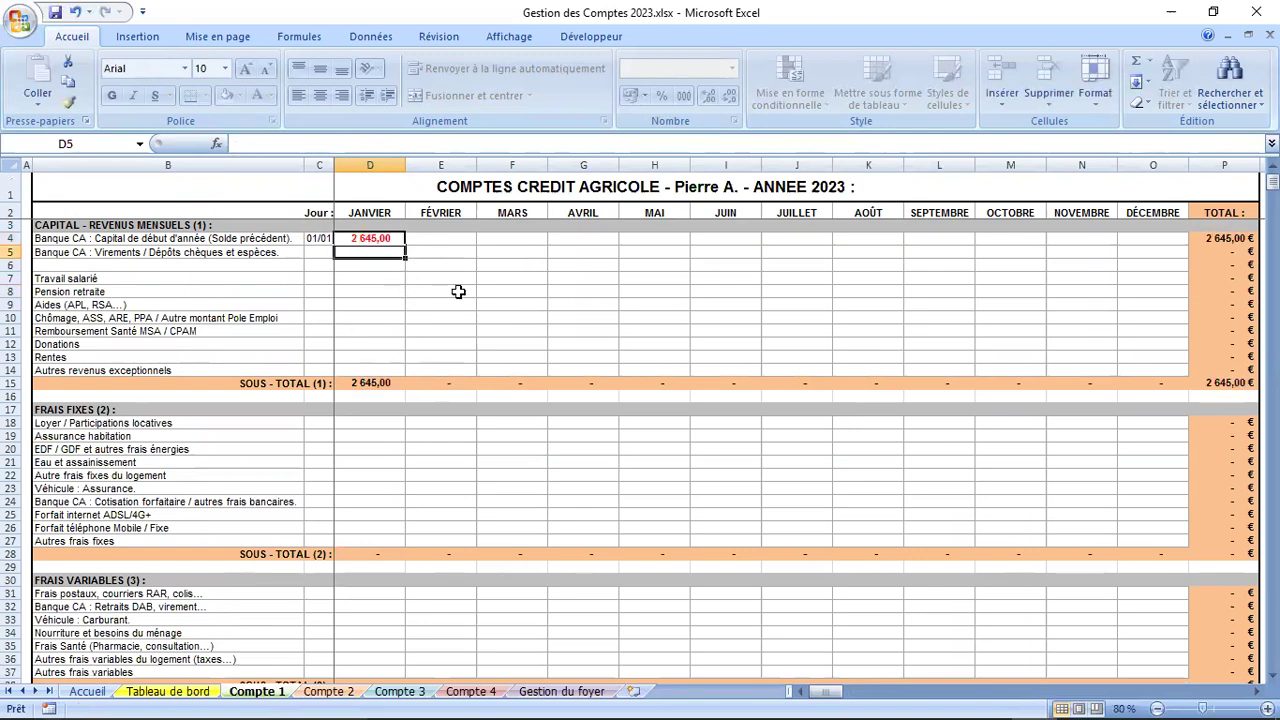
# Step: Enter 1200 as the January Travail salarié income in D7 of the Compte 1 sheet
pyautogui.click(357, 277)
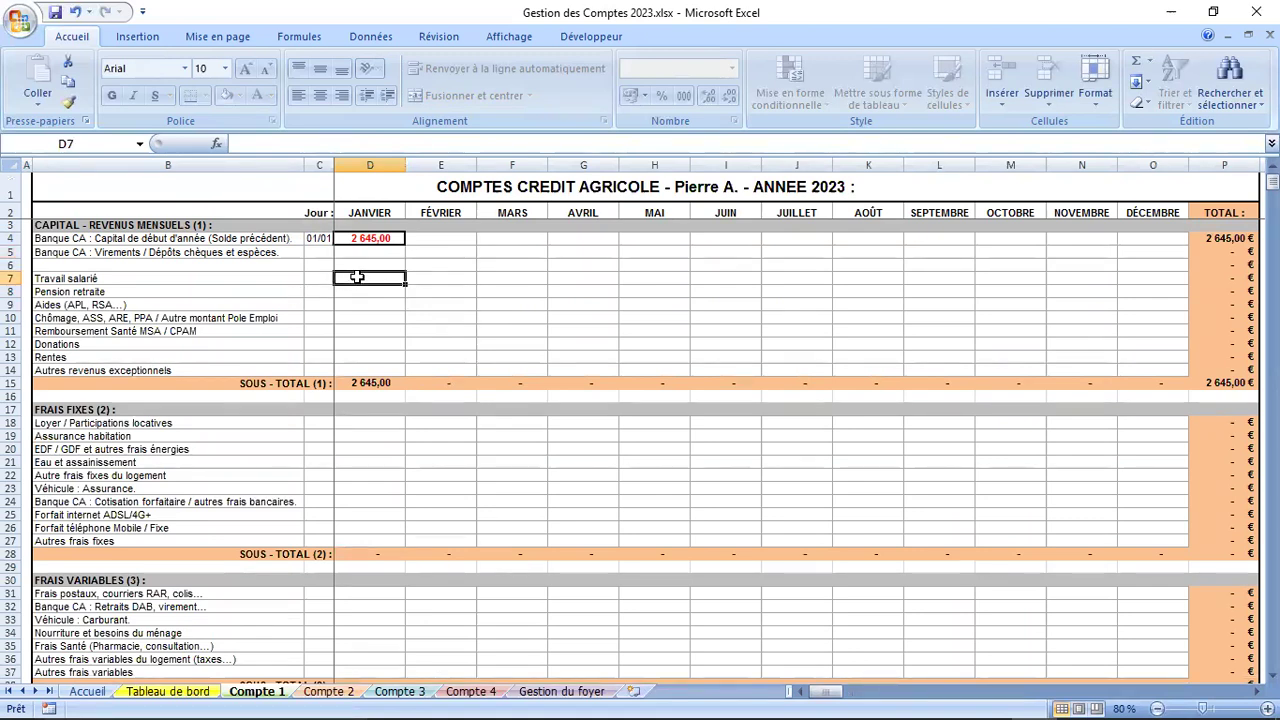
pyautogui.write('1 ')
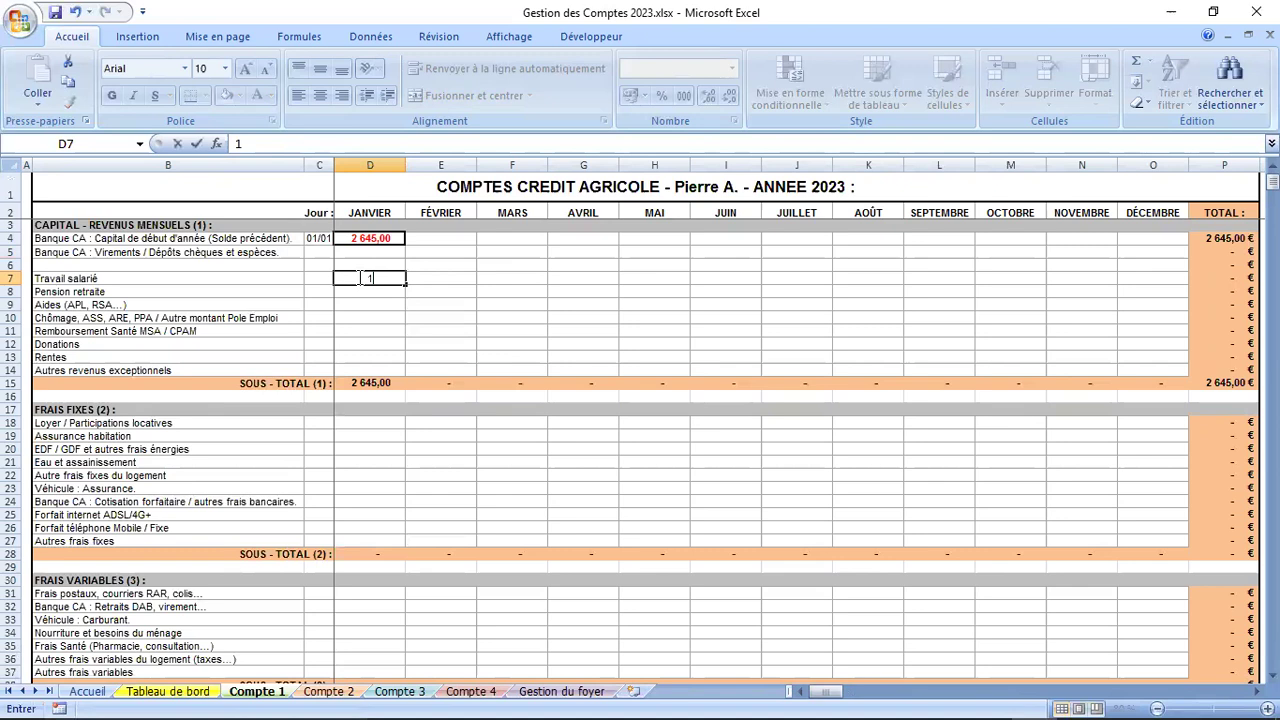
pyautogui.write('200')
pyautogui.press('Return')
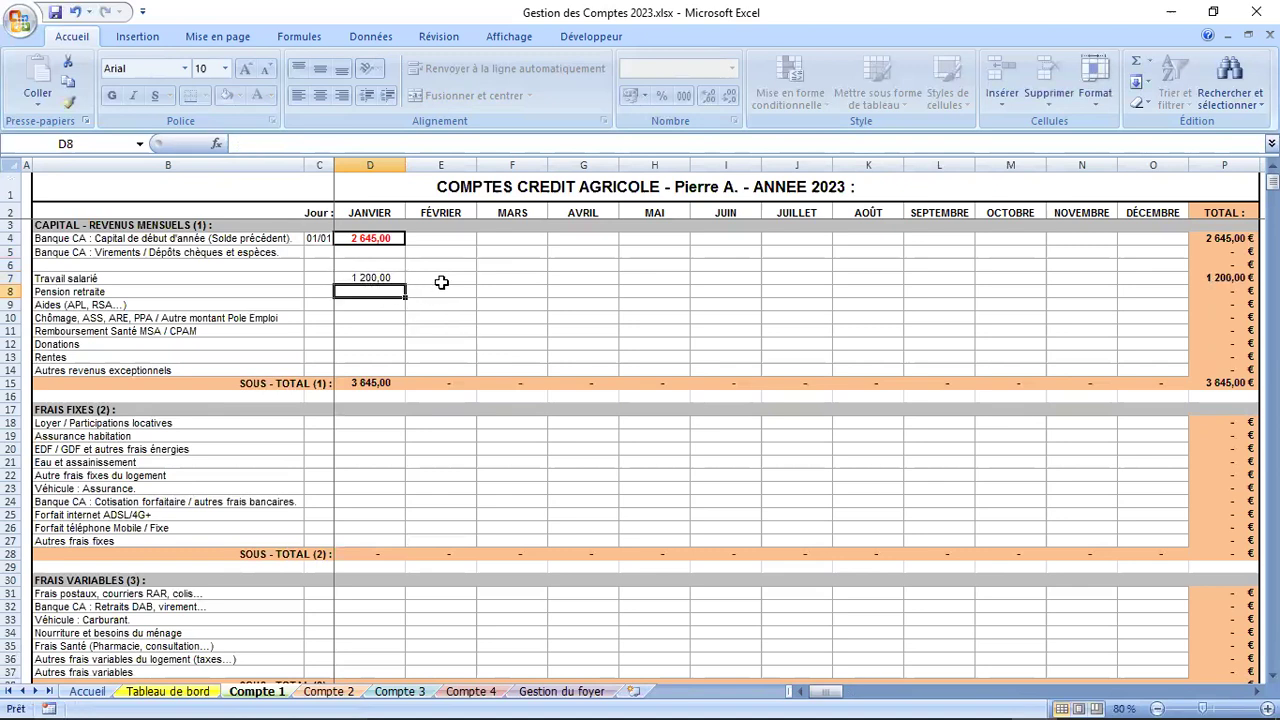
# Step: Enter the January amounts 128 for Aides (APL, RSA...) in D9 and 80 for Remboursement Santé MSA / CPAM in D11
pyautogui.click(369, 304)
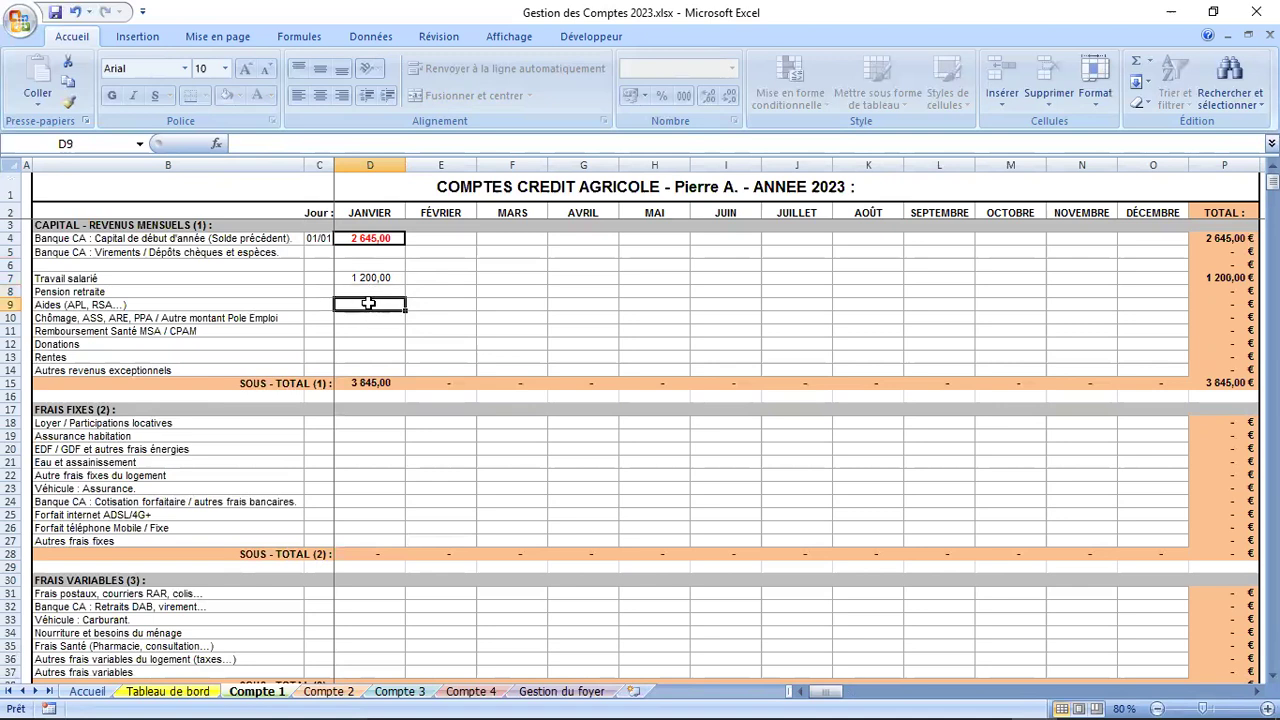
pyautogui.write('12')
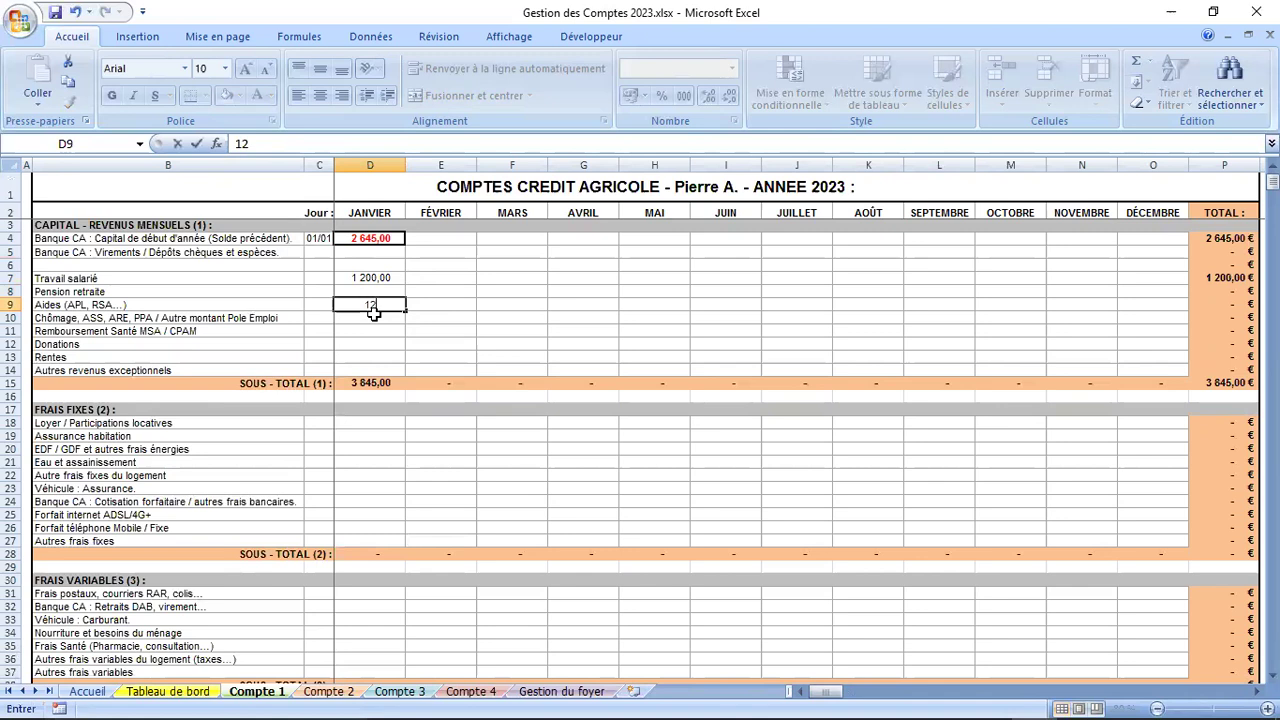
pyautogui.write('8')
pyautogui.press('Return')
pyautogui.click(366, 334)
pyautogui.write('80')
pyautogui.press('Return')
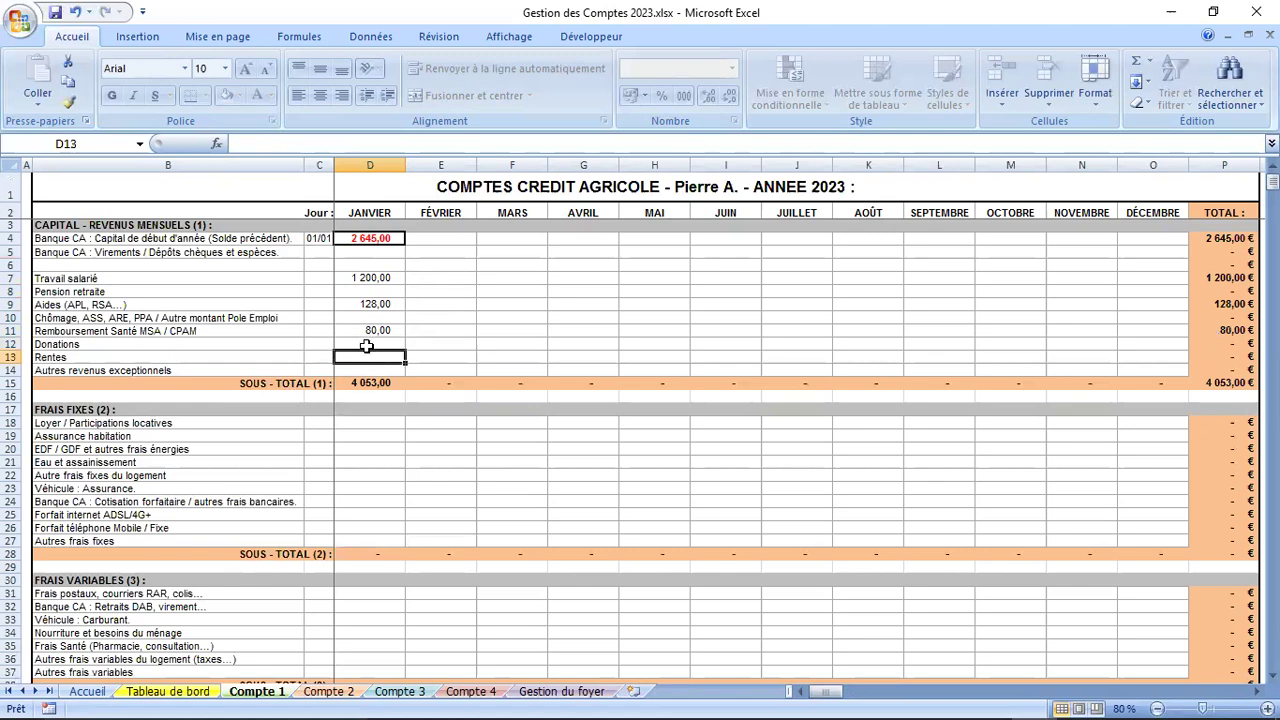
# Step: Review the January entry cells in the income and expense sections of the Compte 1 sheet
pyautogui.moveTo(369, 346); pyautogui.dragTo(368, 361)
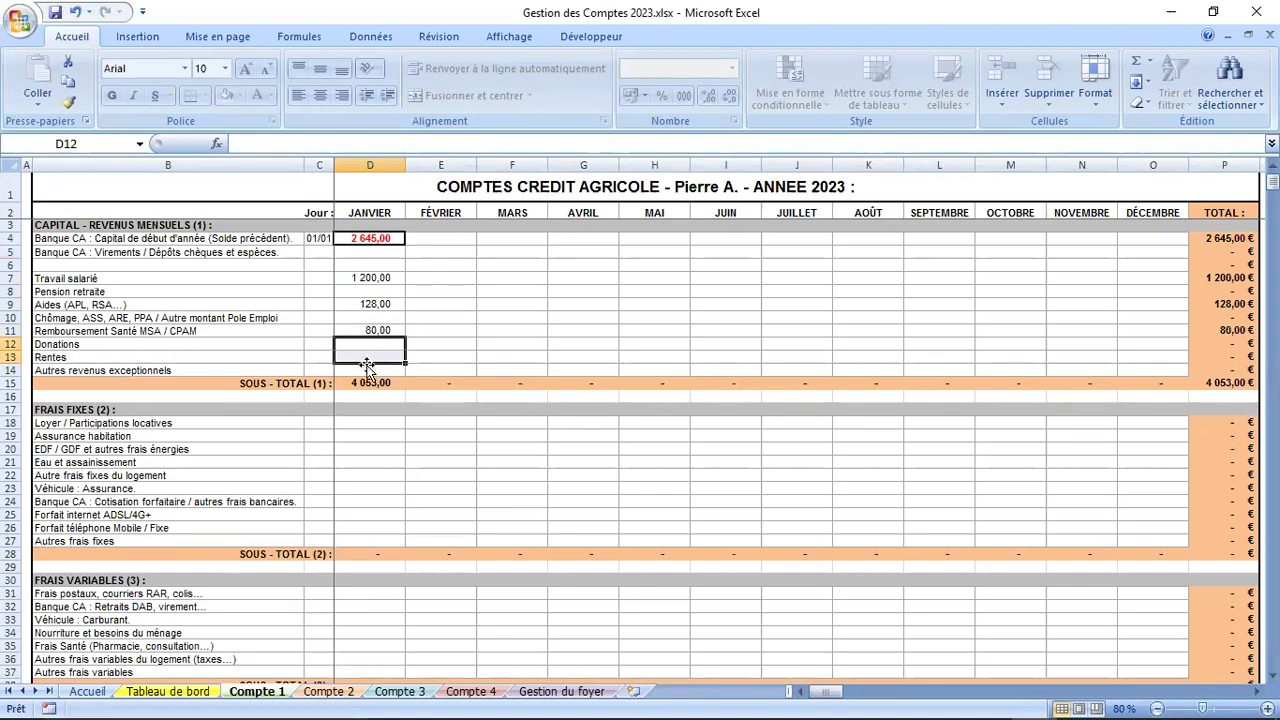
pyautogui.click(368, 371)
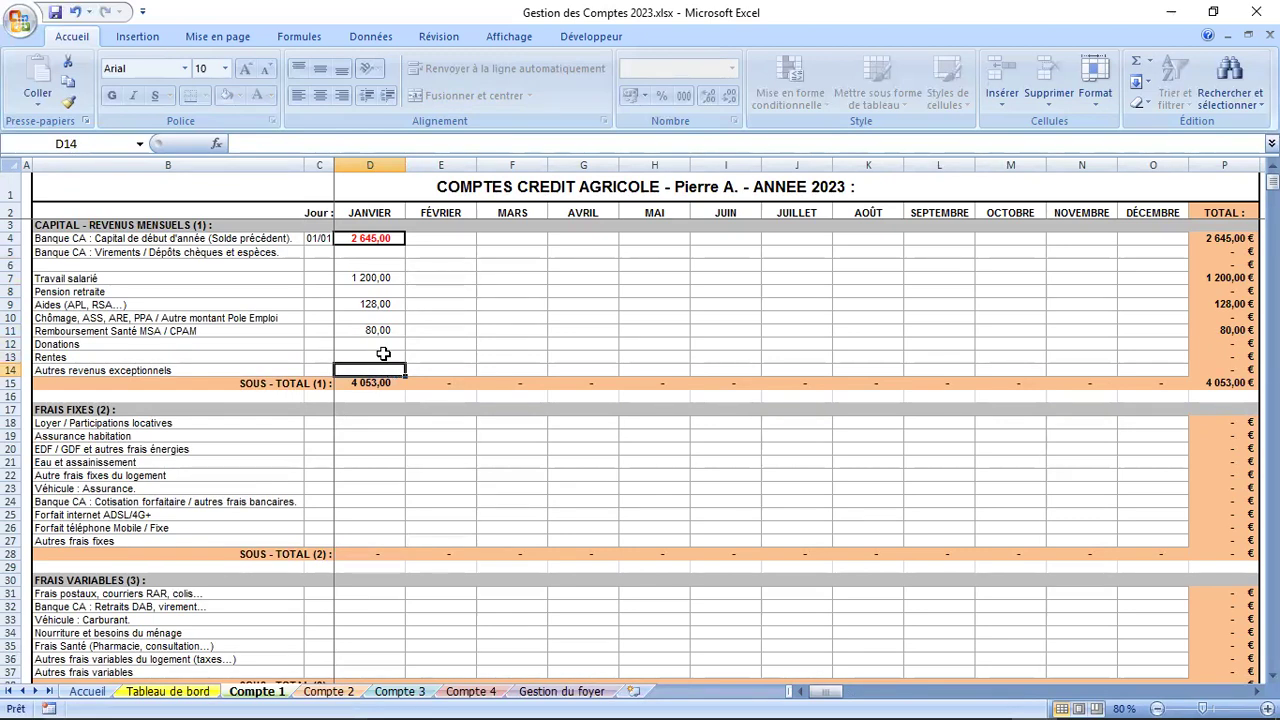
pyautogui.click(370, 349)
pyautogui.moveTo(370, 349); pyautogui.dragTo(374, 563)
pyautogui.click(374, 567)
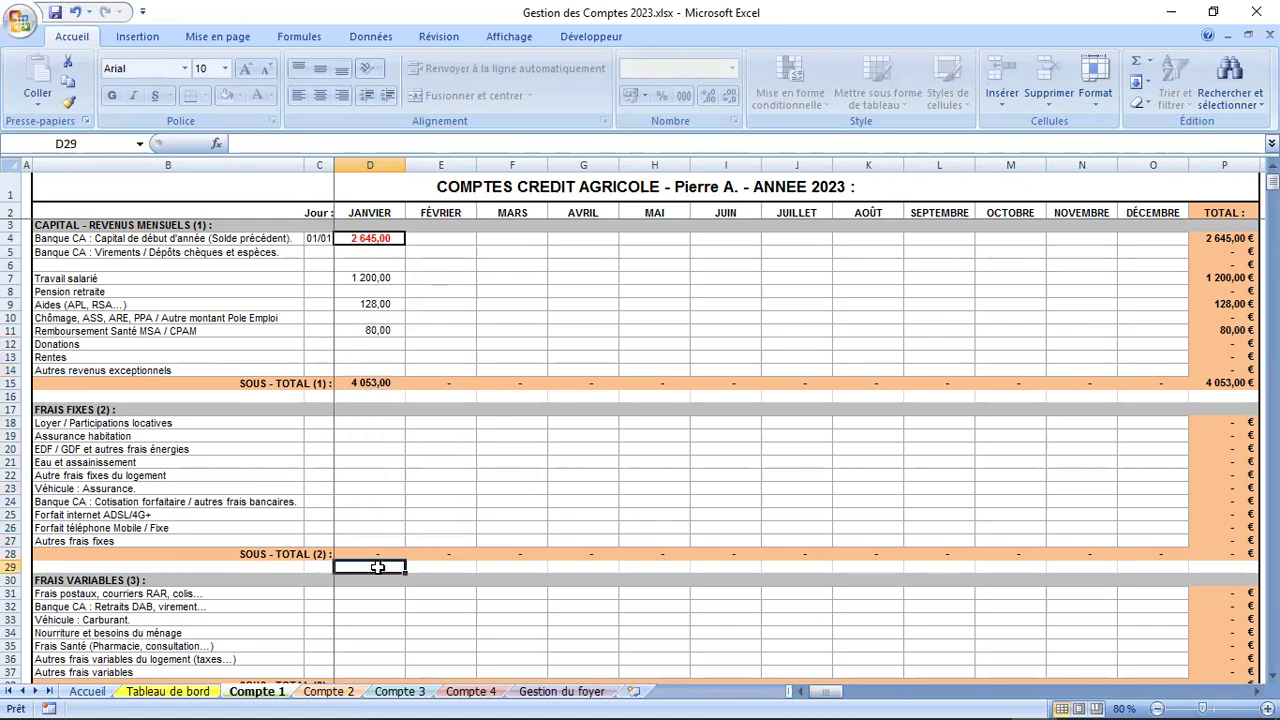
pyautogui.scroll(-3, 375, 483)
pyautogui.scroll(-2, 375, 483)
pyautogui.moveTo(365, 304); pyautogui.dragTo(361, 344)
pyautogui.scroll(-3, 361, 344)
pyautogui.scroll(8, 361, 344)
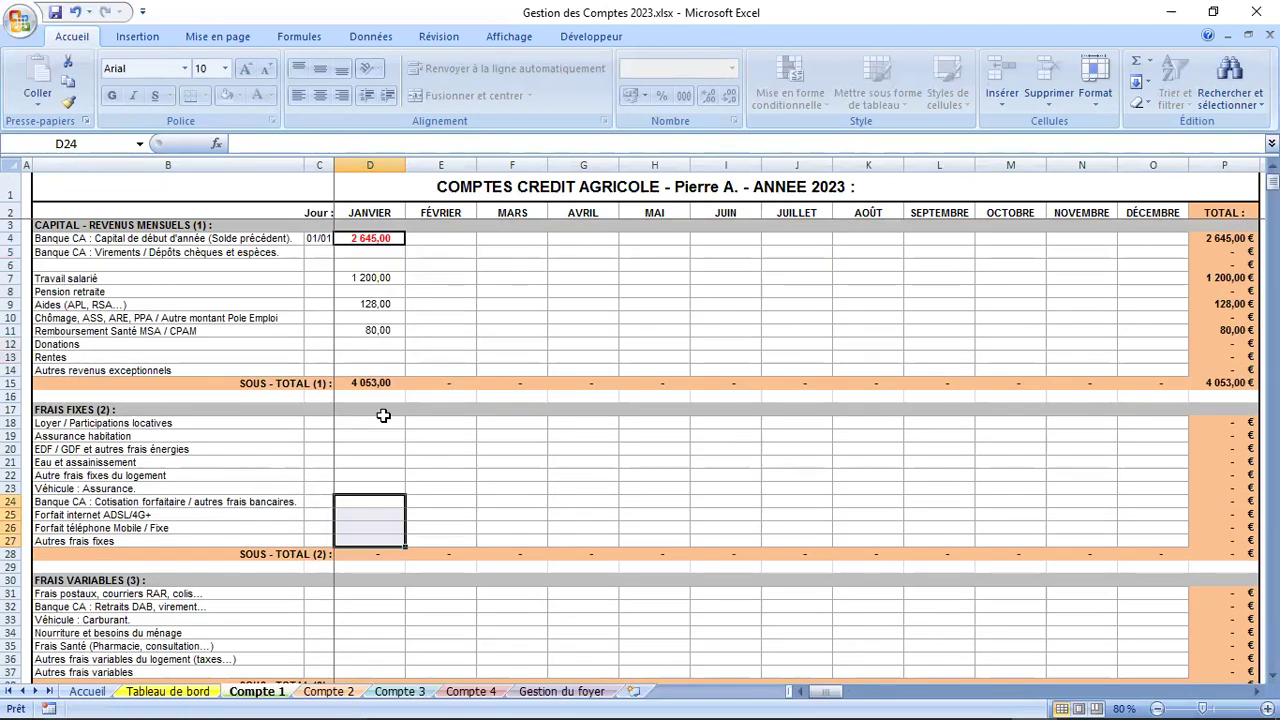
pyautogui.moveTo(380, 423); pyautogui.dragTo(371, 528)
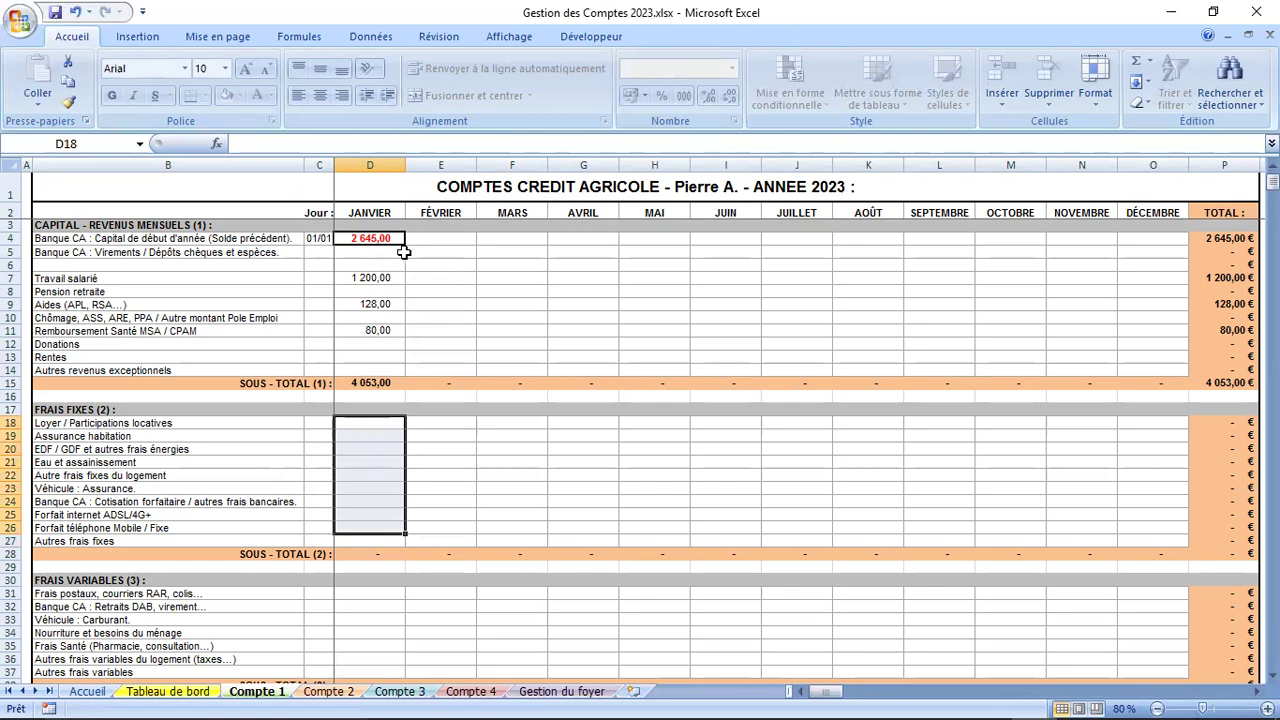
pyautogui.moveTo(381, 252); pyautogui.dragTo(381, 369)
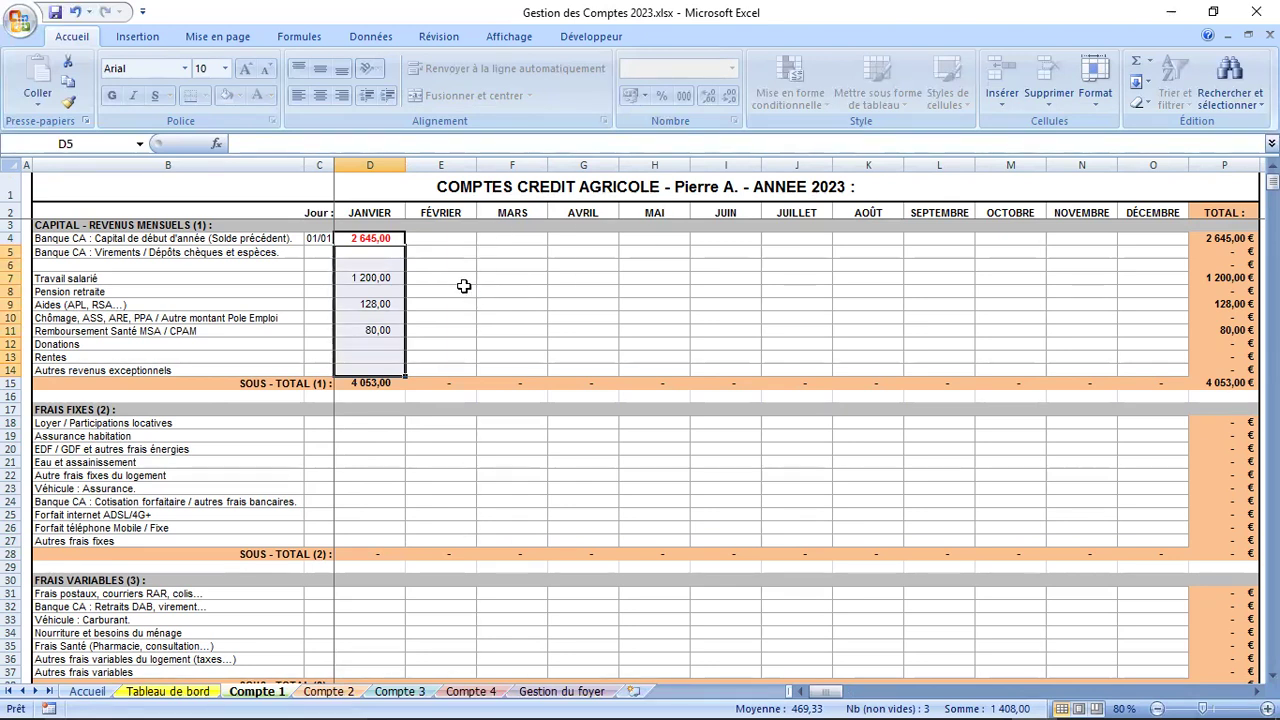
# Step: Examine the entry cells for the remaining months in the CAPITAL - REVENUS MENSUELS (1) section of Compte 1
pyautogui.moveTo(439, 243); pyautogui.dragTo(934, 337)
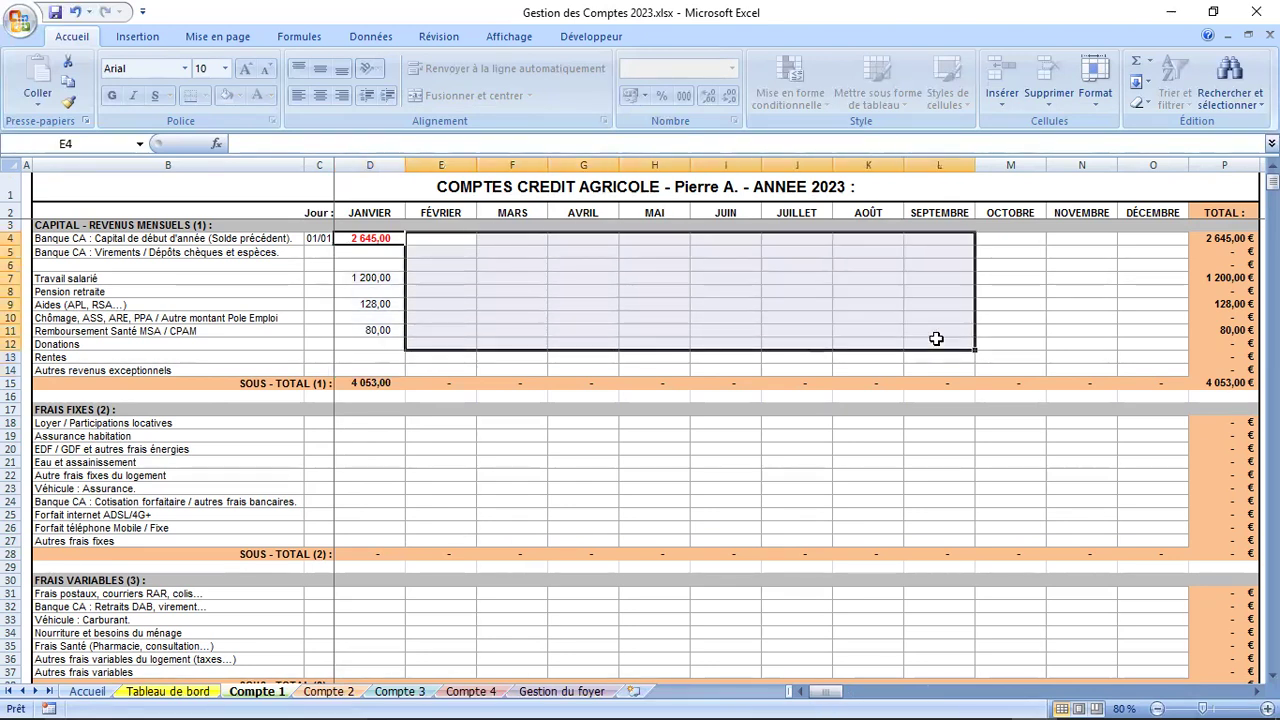
pyautogui.click(937, 343)
pyautogui.moveTo(986, 286); pyautogui.dragTo(827, 357)
pyautogui.click(827, 357)
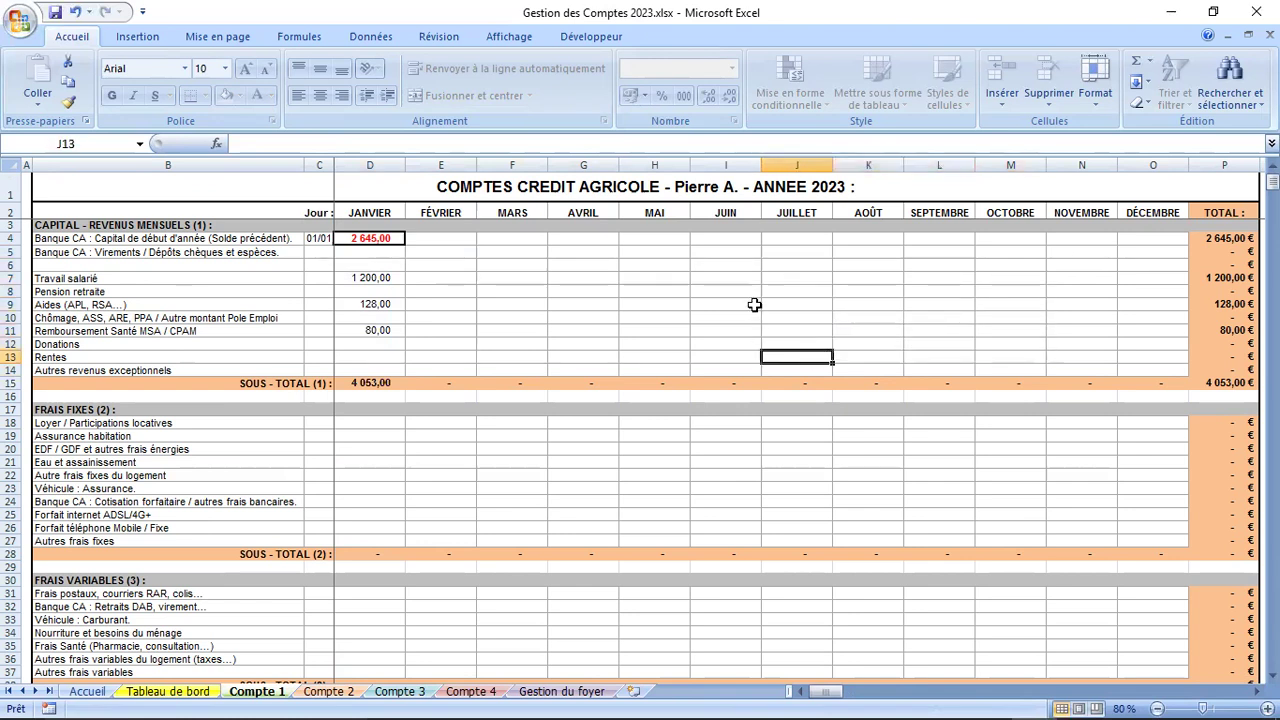
pyautogui.moveTo(710, 261); pyautogui.dragTo(709, 366)
pyautogui.moveTo(514, 275); pyautogui.dragTo(845, 357)
pyautogui.click(845, 357)
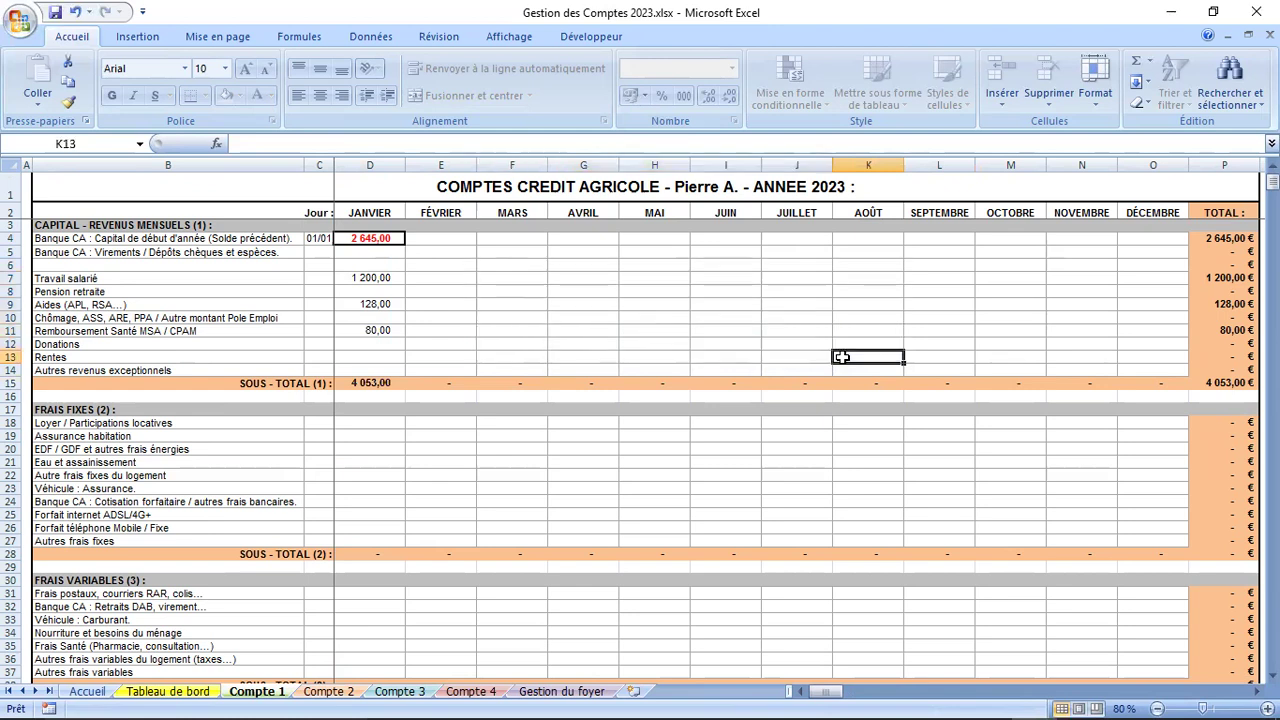
pyautogui.moveTo(561, 316); pyautogui.dragTo(849, 343)
pyautogui.click(849, 343)
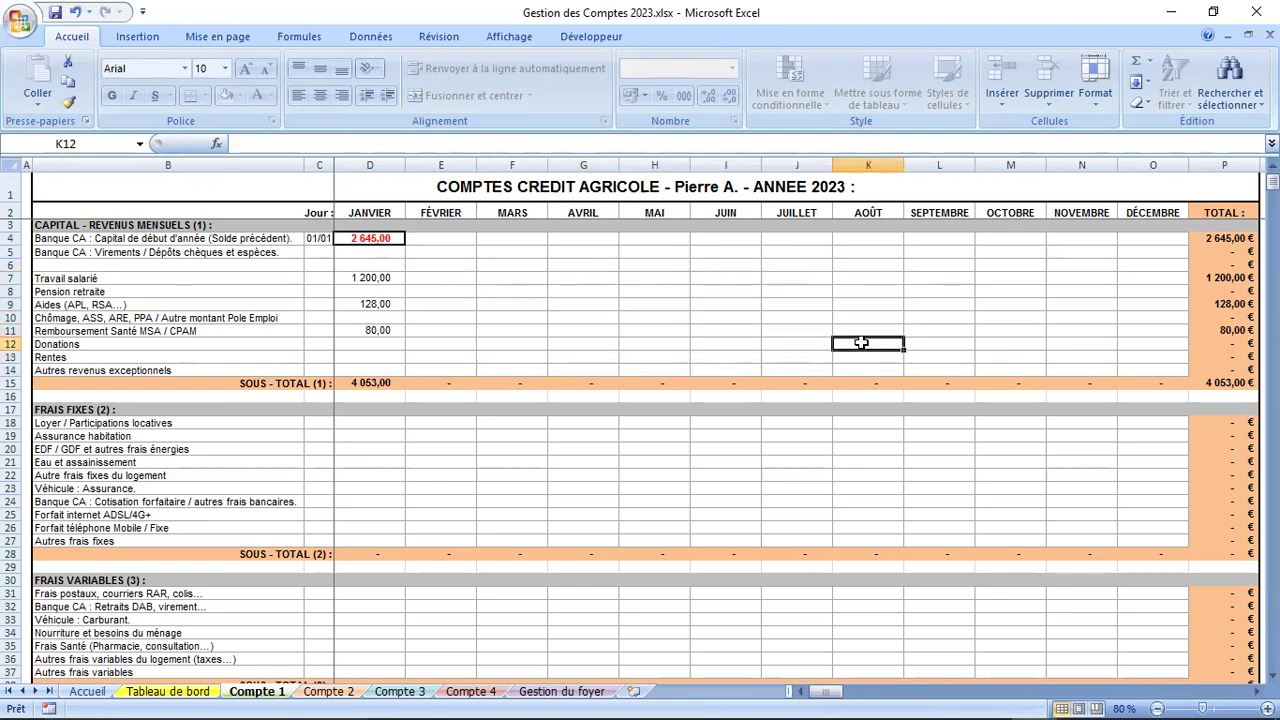
pyautogui.scroll(-2, 591, 540)
pyautogui.scroll(2, 593, 541)
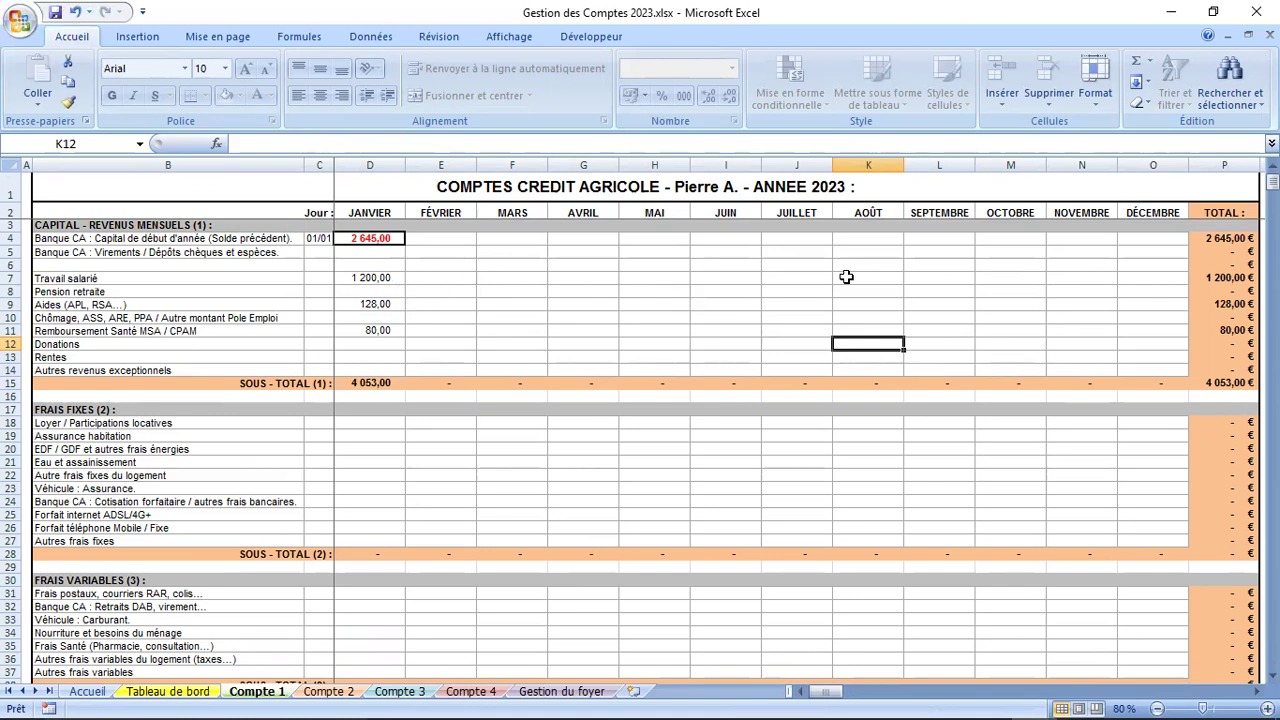
pyautogui.moveTo(1140, 277); pyautogui.dragTo(506, 278)
pyautogui.click(385, 277)
pyautogui.moveTo(385, 277); pyautogui.dragTo(992, 277)
pyautogui.click(992, 277)
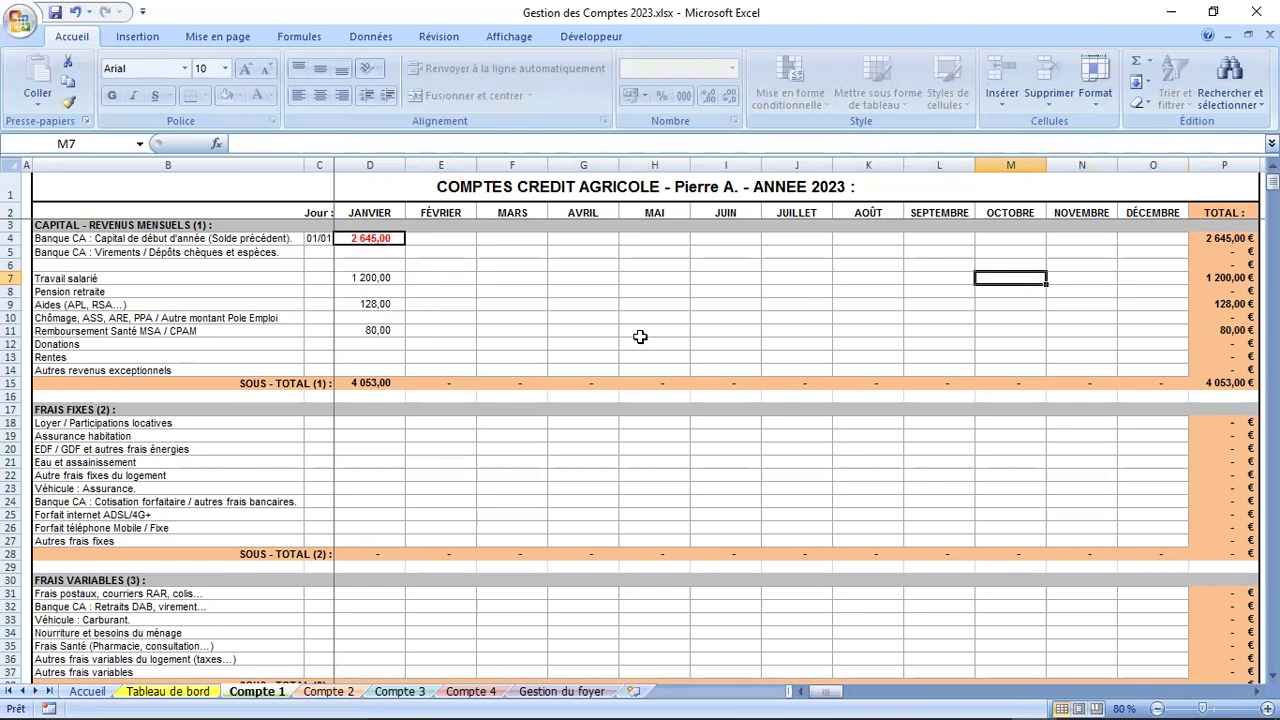
pyautogui.scroll(-1, 640, 337)
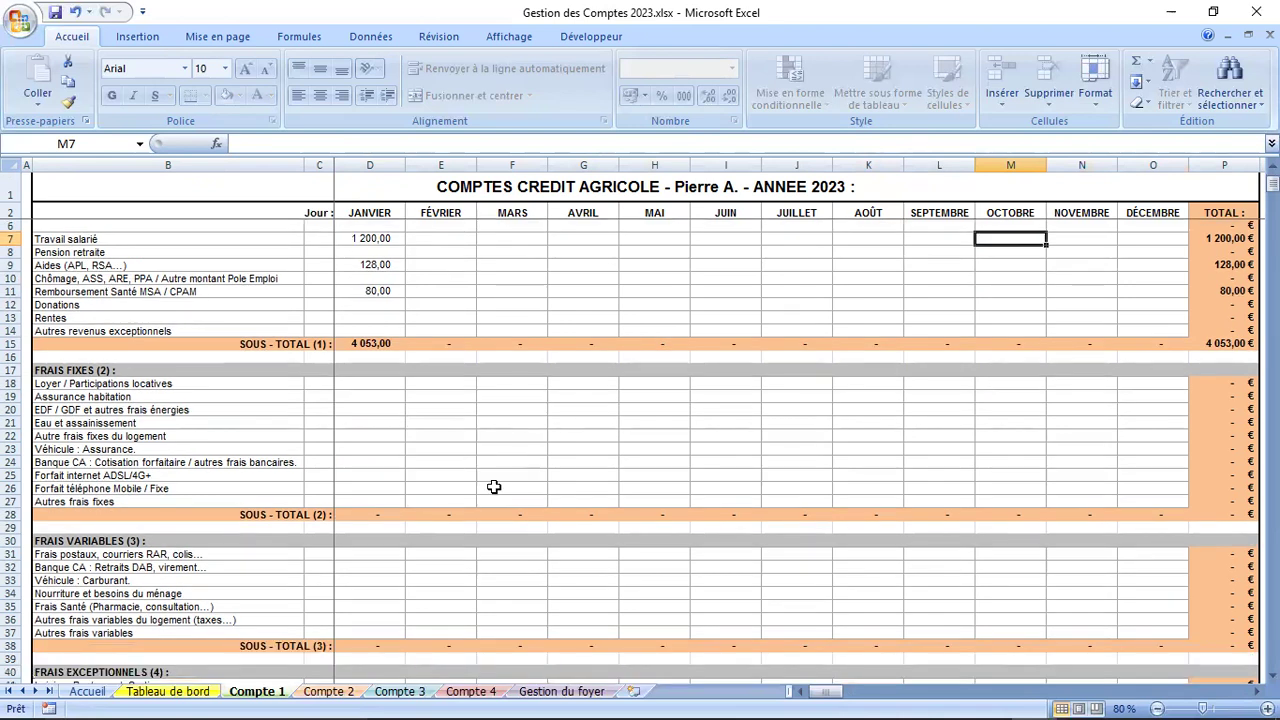
# Step: Switch to File Explorer and duplicate Gestion des Comptes Vierge.xlsx in the Présentation de l'outil Compte folder
pyautogui.moveTo(484, 700)
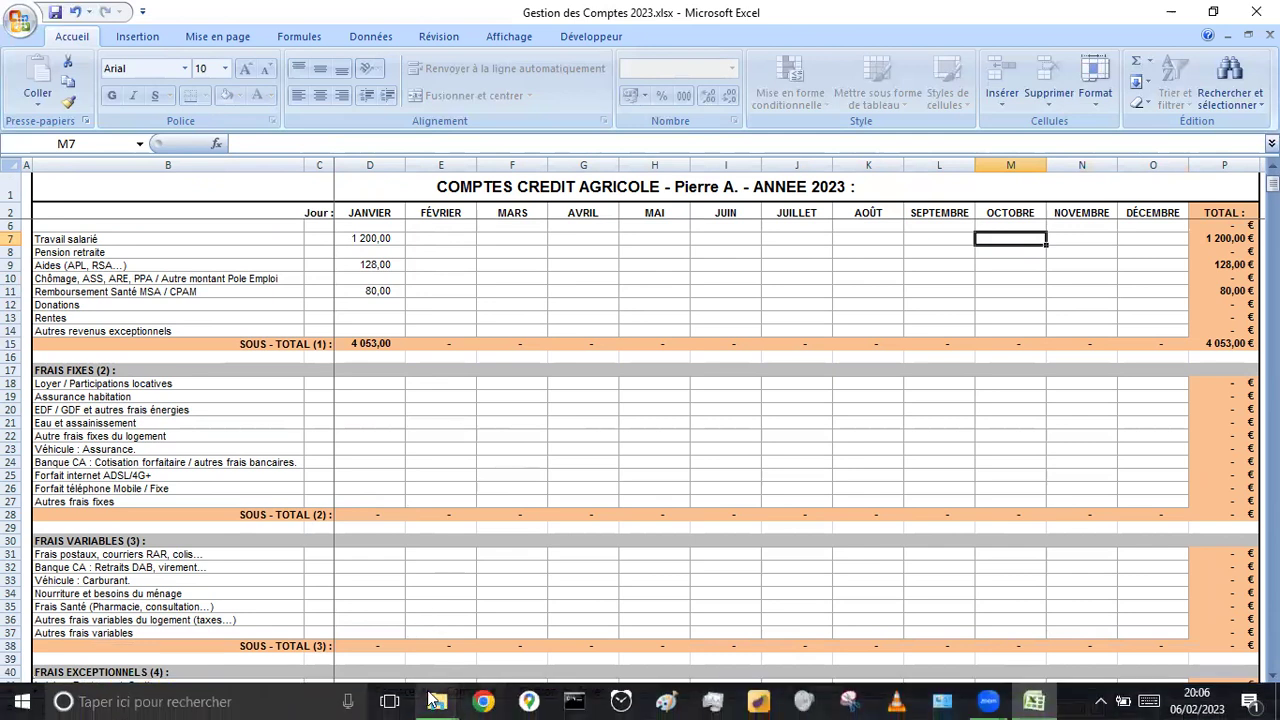
pyautogui.click(437, 701)
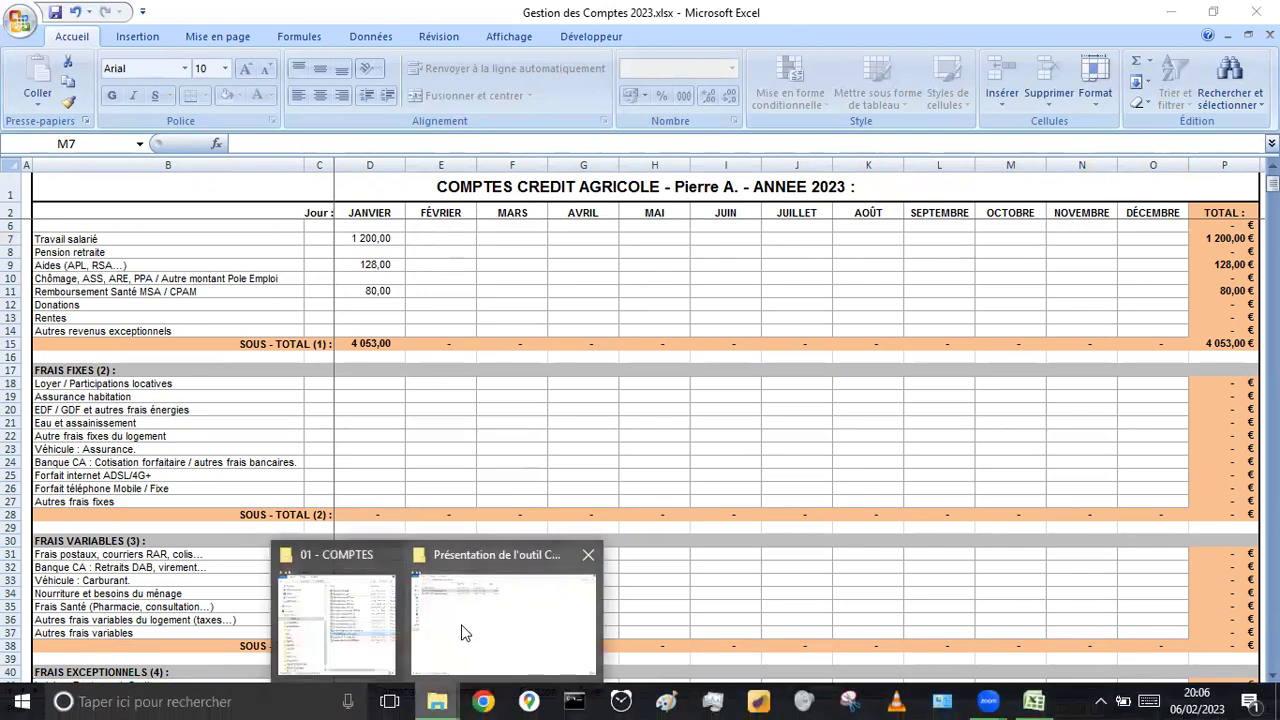
pyautogui.click(463, 632)
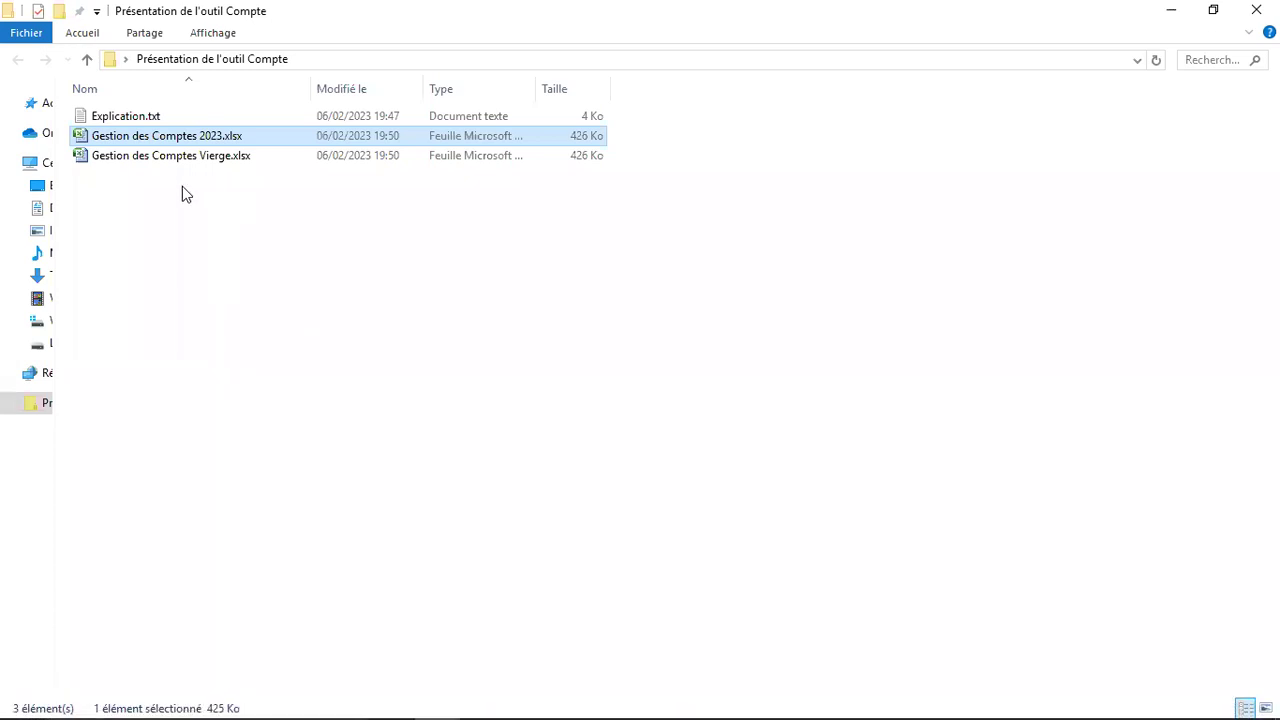
pyautogui.click(203, 157)
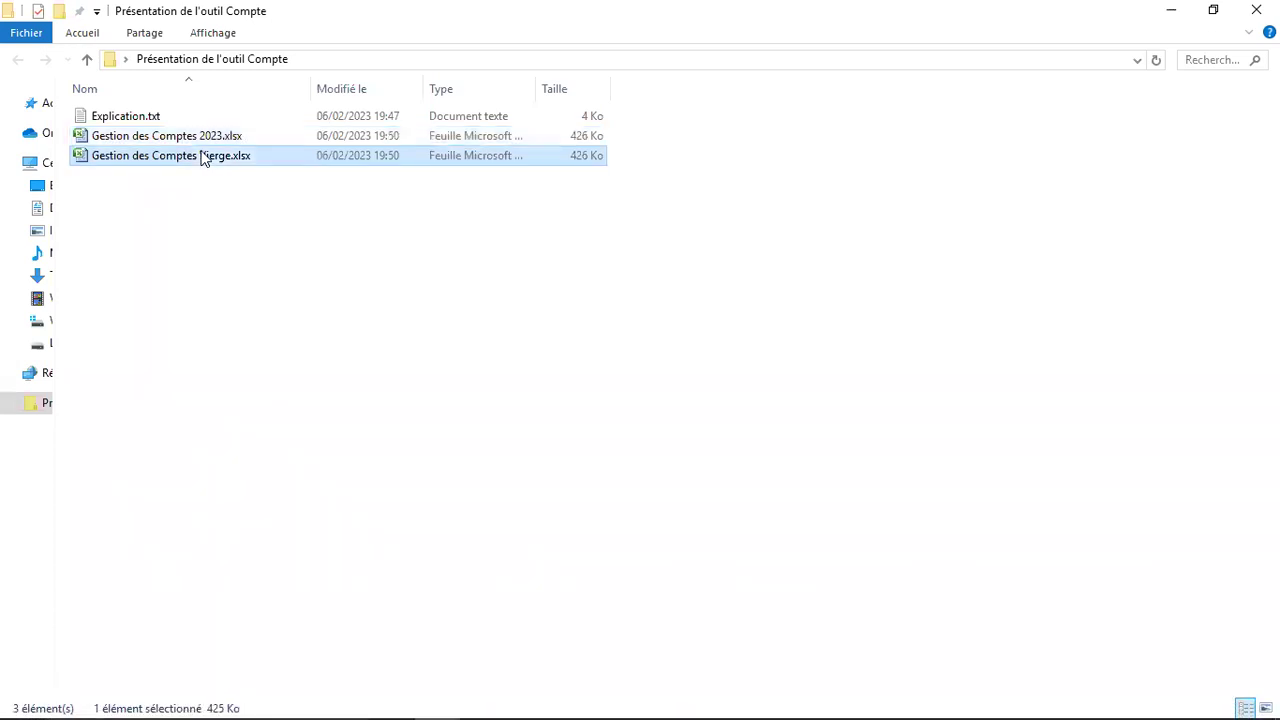
pyautogui.click(188, 291)
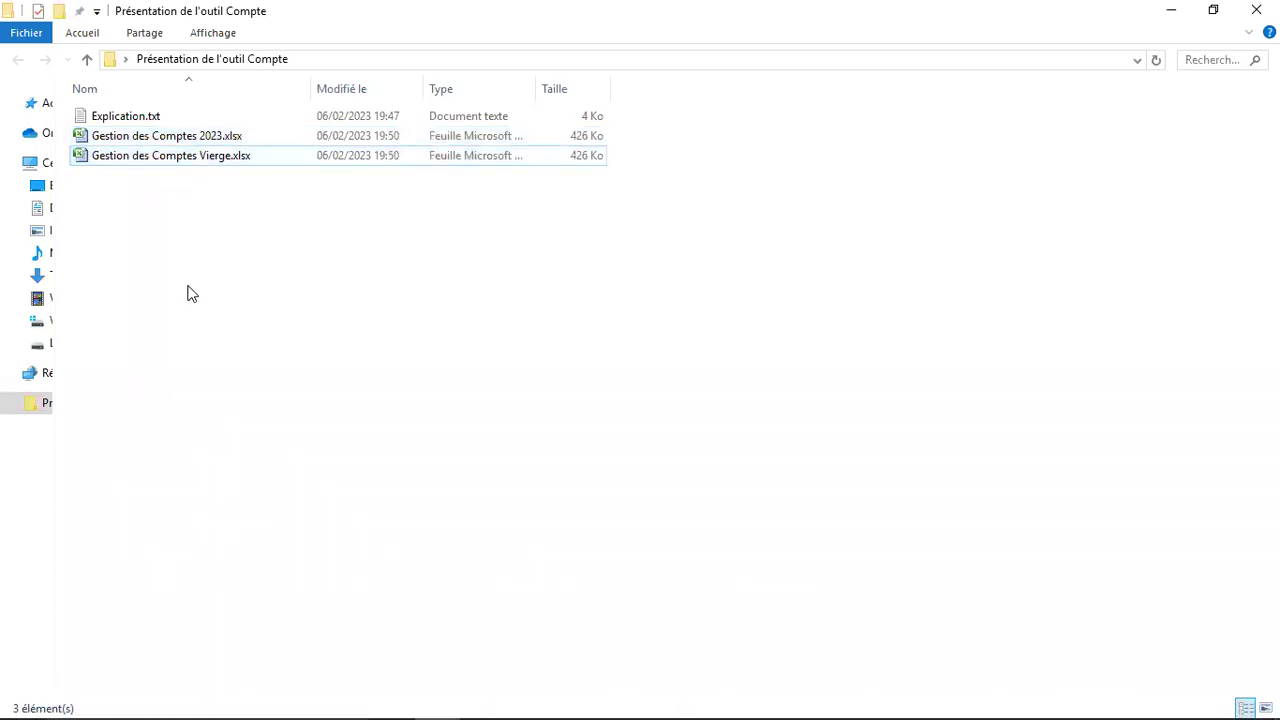
pyautogui.hotkey('ctrl', 'v')
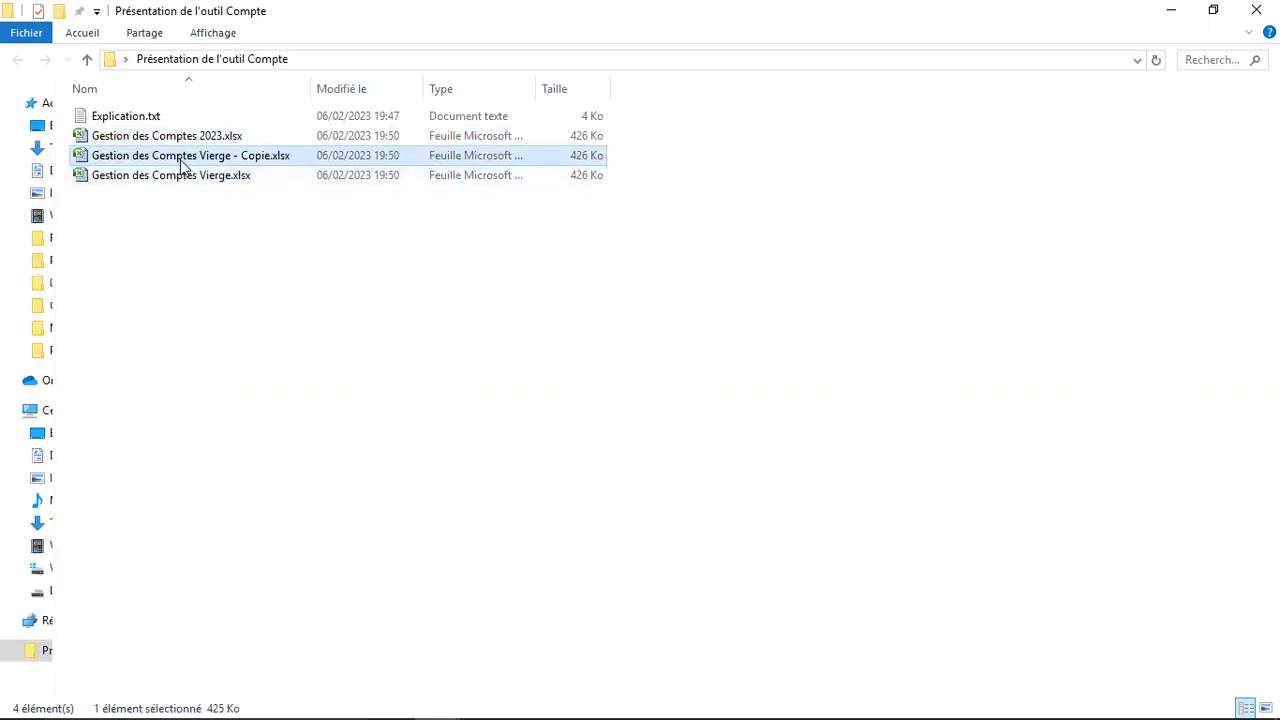
# Step: Rename the copy of the blank accounts workbook as Prévisionnel des Comptes 2023.xlsx
pyautogui.press('F2')
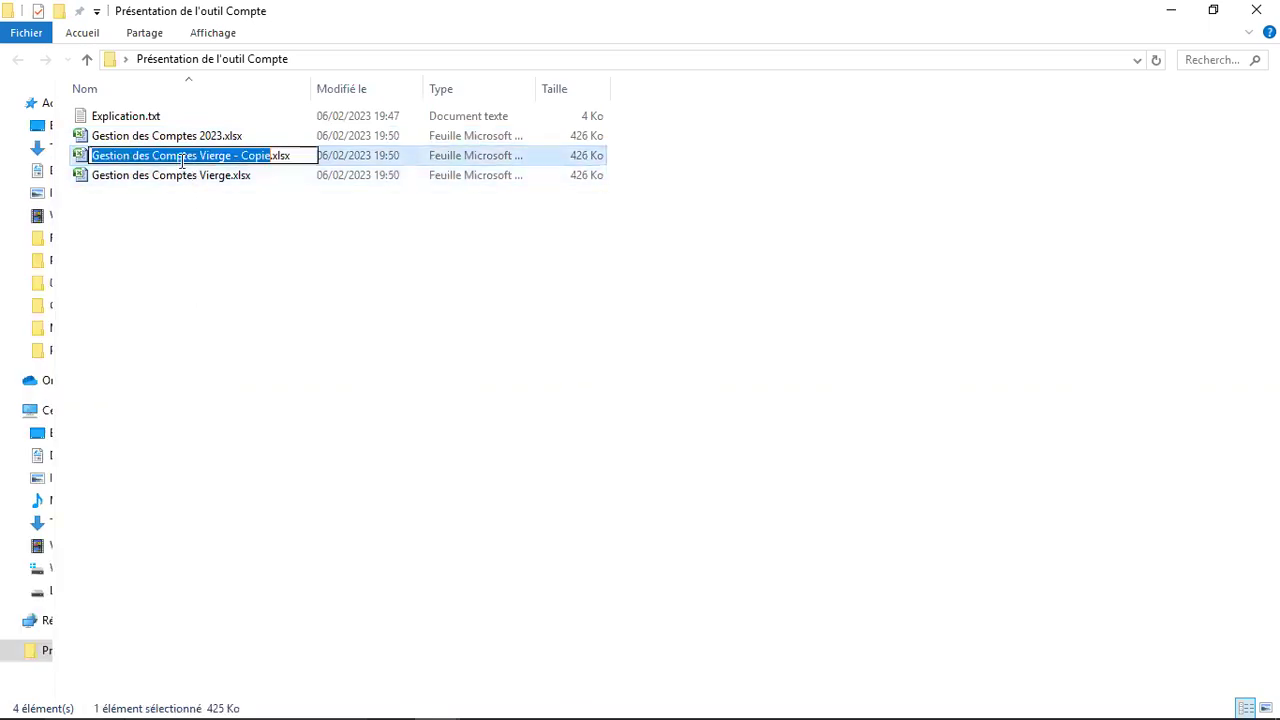
pyautogui.doubleClick(110, 156)
pyautogui.write('pRév')
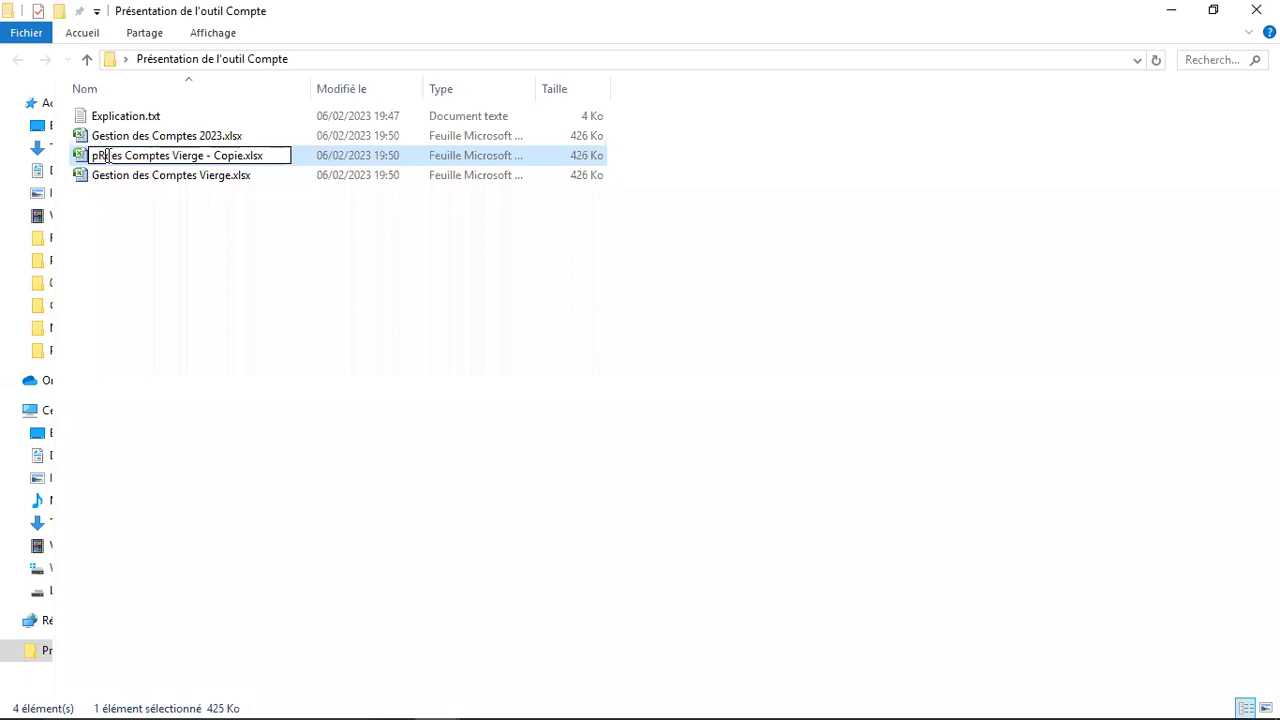
pyautogui.write('ISIONNE')
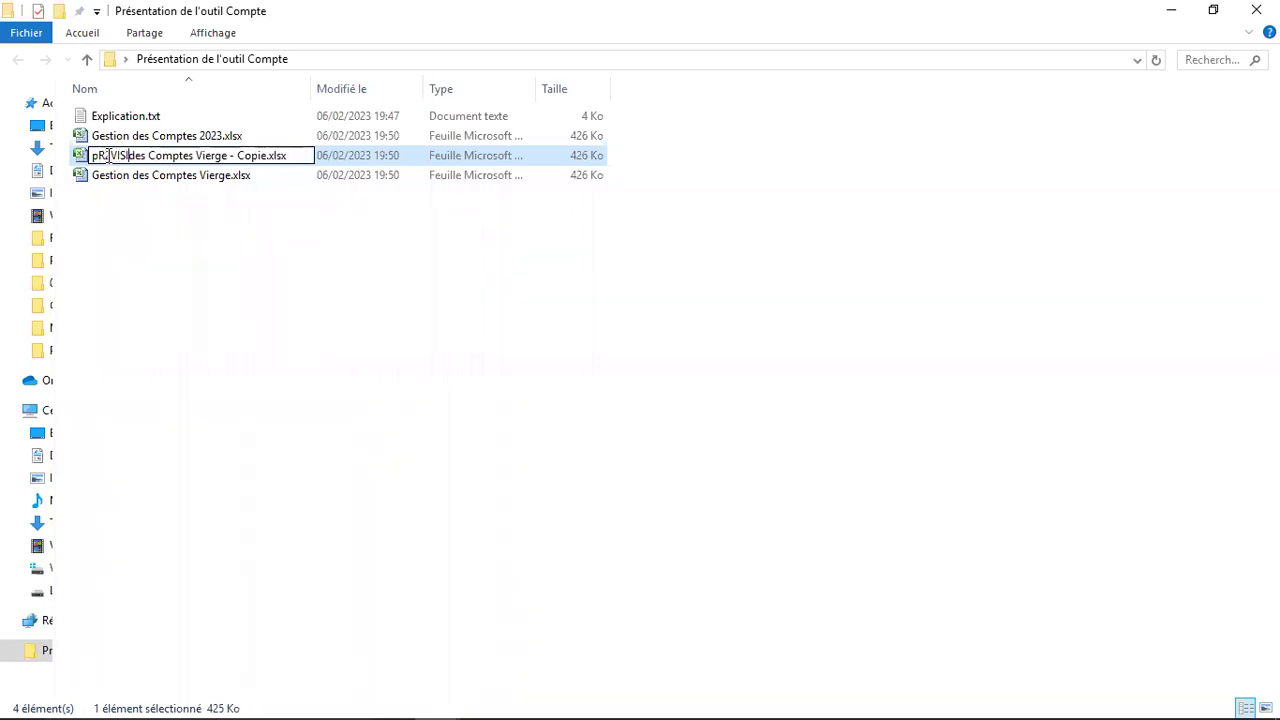
pyautogui.write('L')
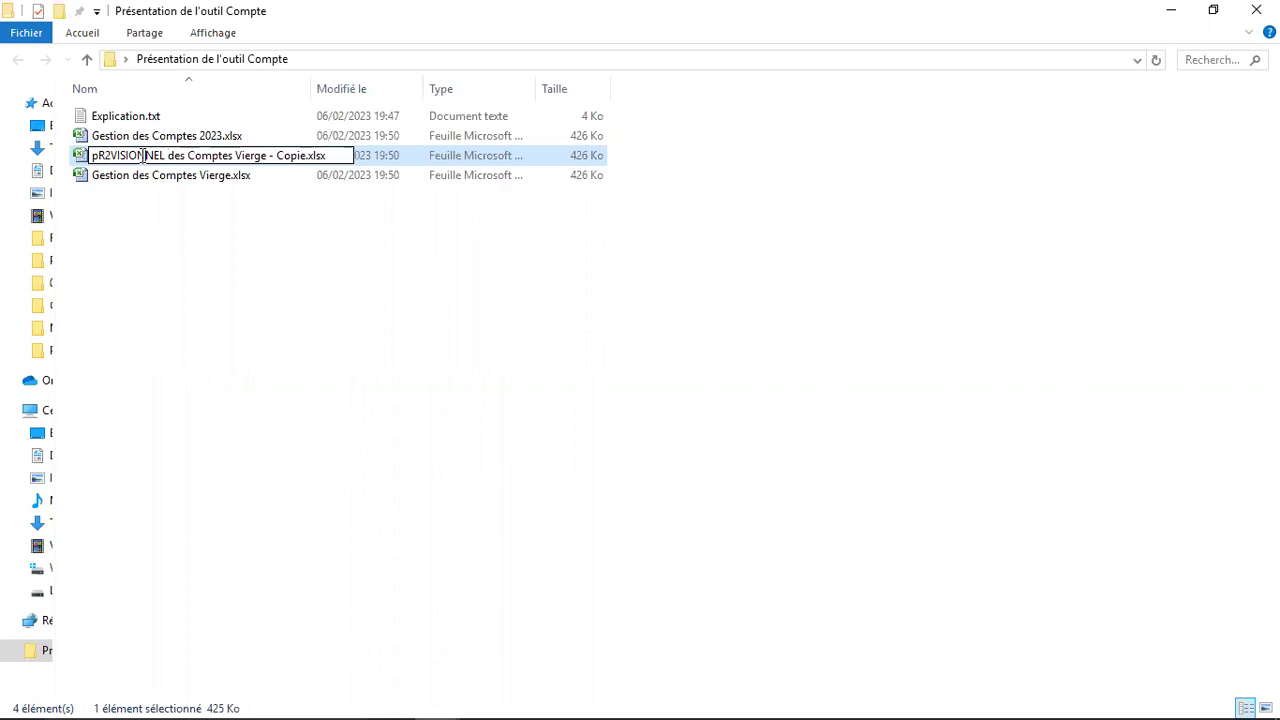
pyautogui.doubleClick(143, 155)
pyautogui.write('Prévi')
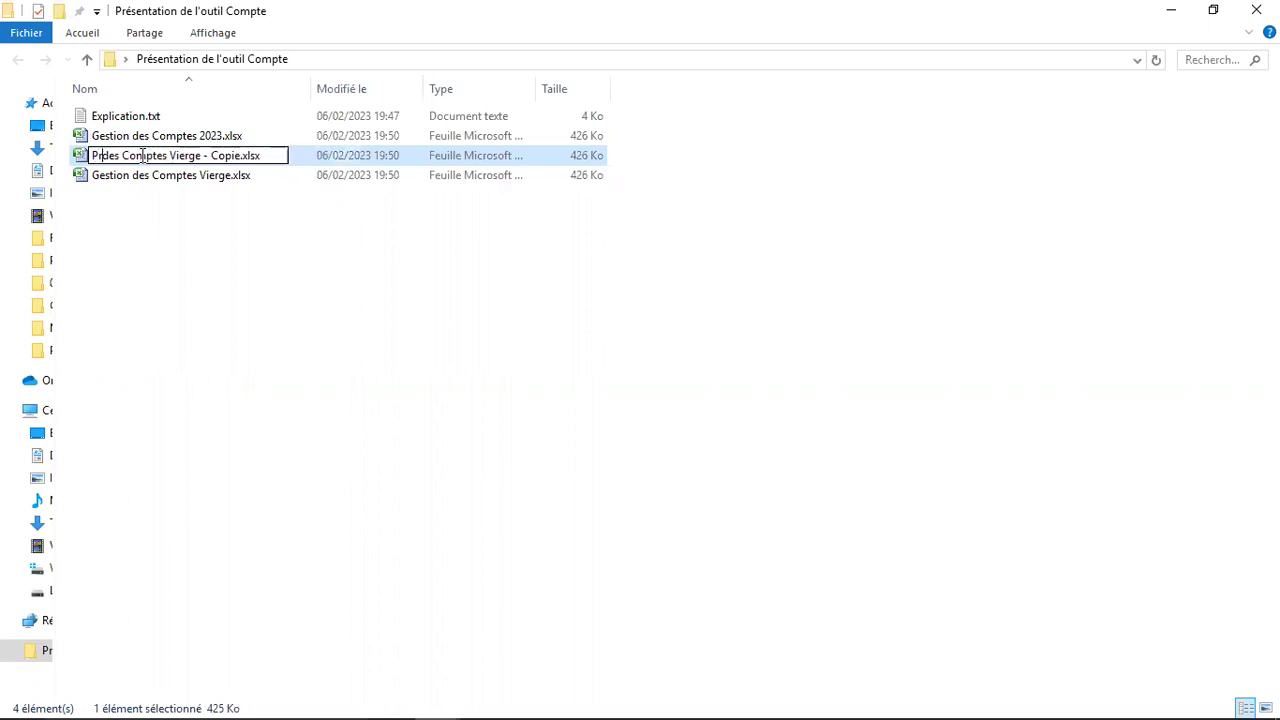
pyautogui.write('sionn')
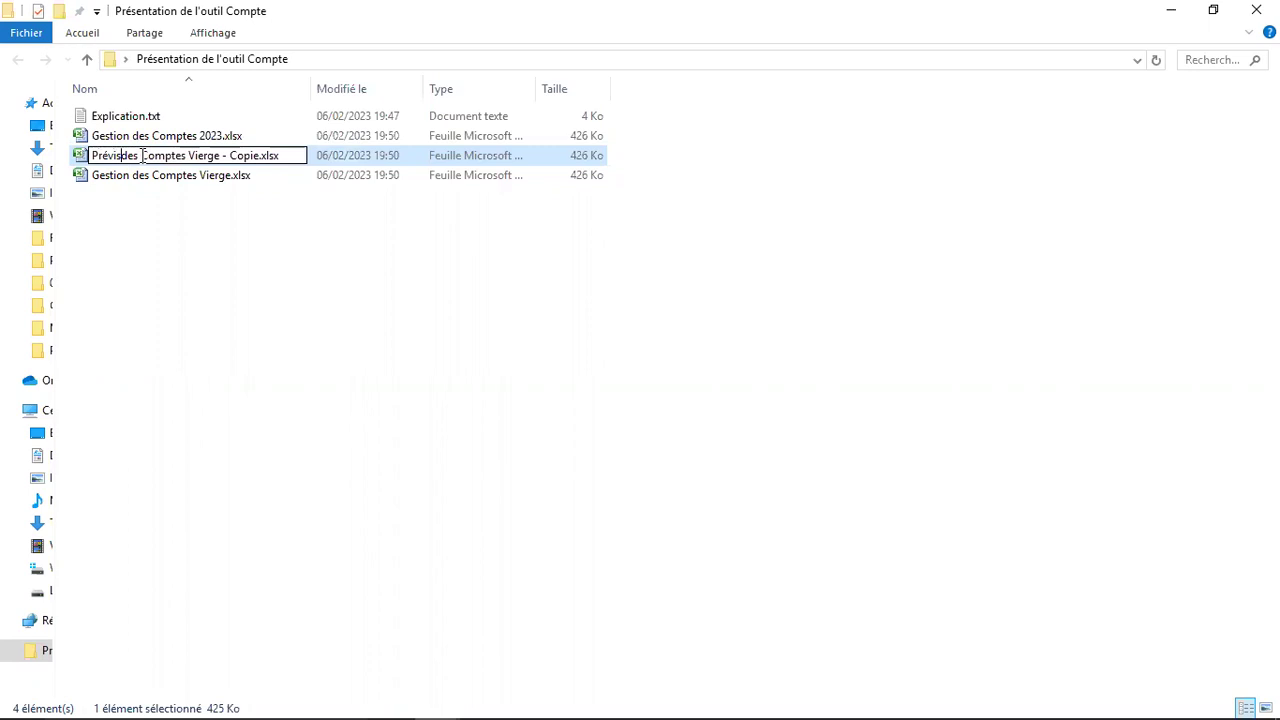
pyautogui.write('el')
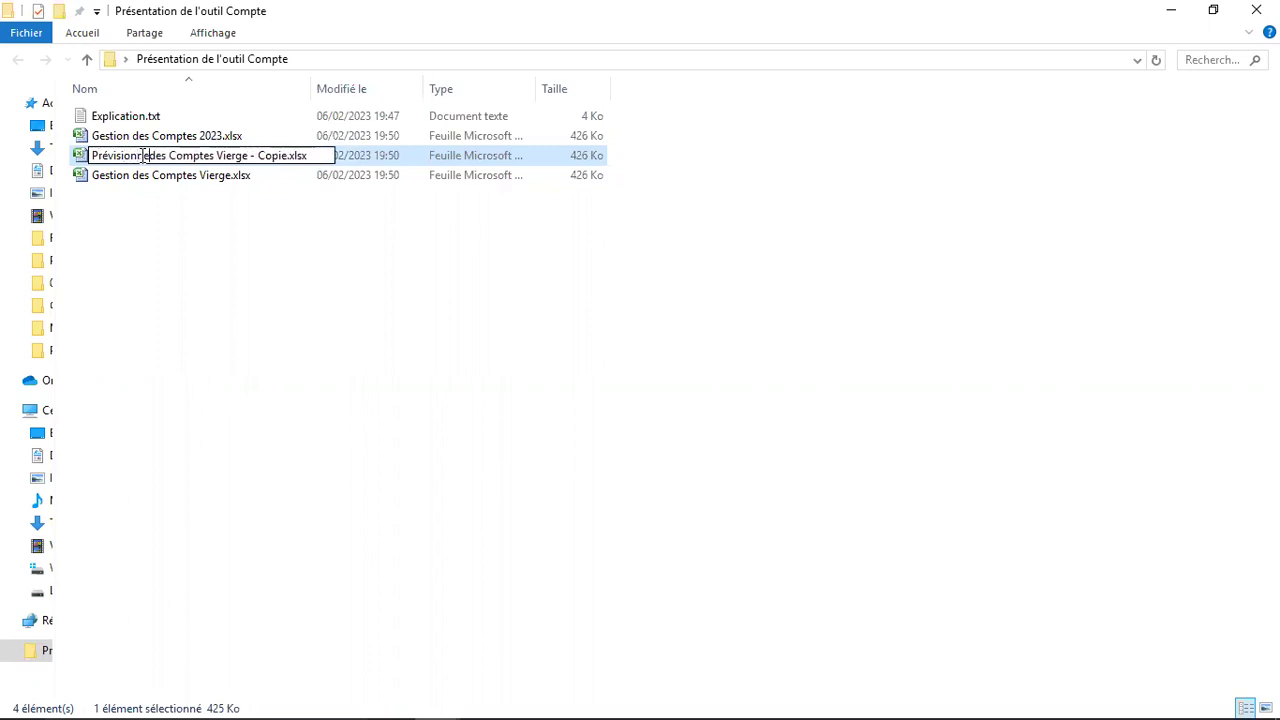
pyautogui.doubleClick(240, 156)
pyautogui.write('202')
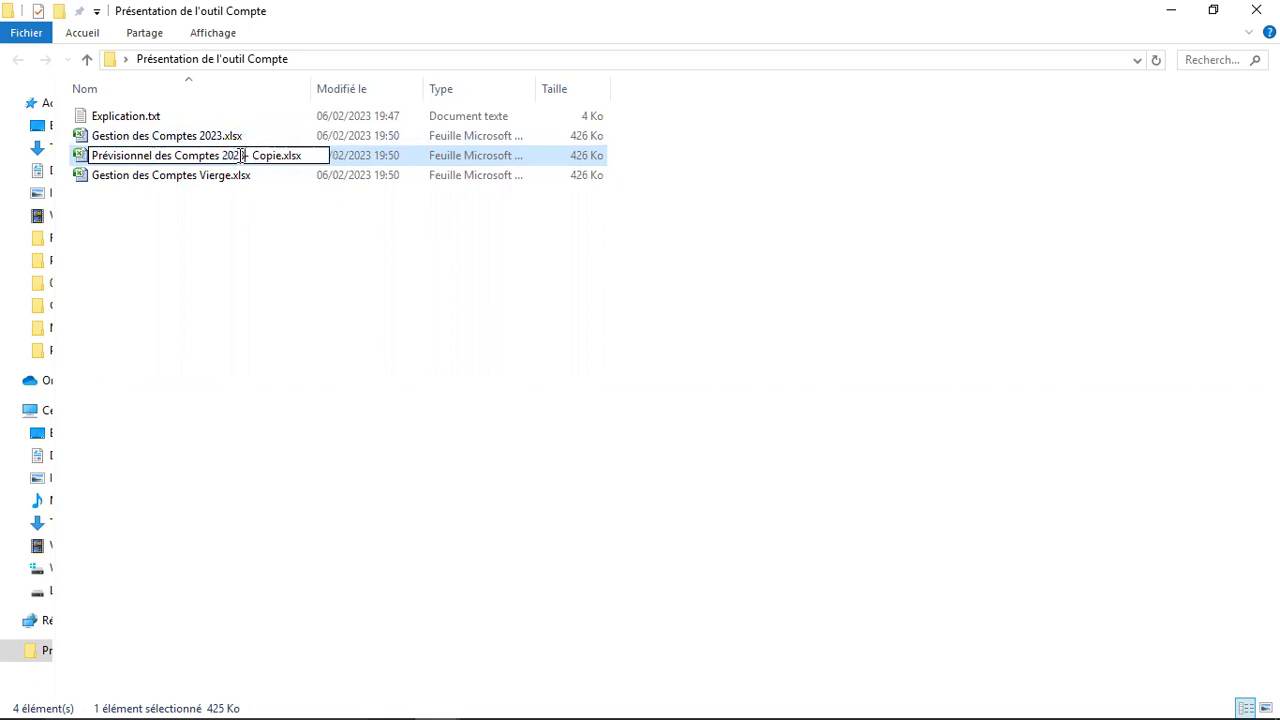
pyautogui.write('3')
pyautogui.press('Delete')
pyautogui.press('Delete')
pyautogui.press('Delete')
pyautogui.press('Delete')
pyautogui.press('Delete')
pyautogui.press('Delete')
pyautogui.press('Delete')
pyautogui.press('Delete')
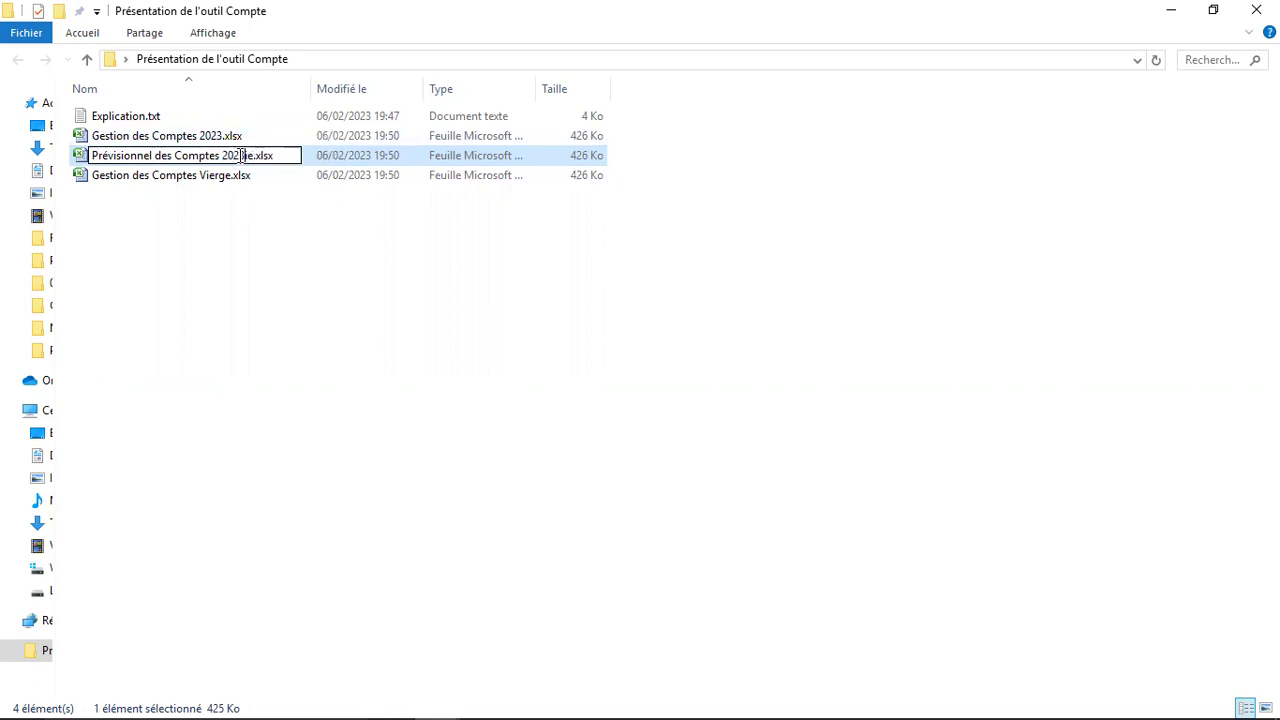
pyautogui.press('Return')
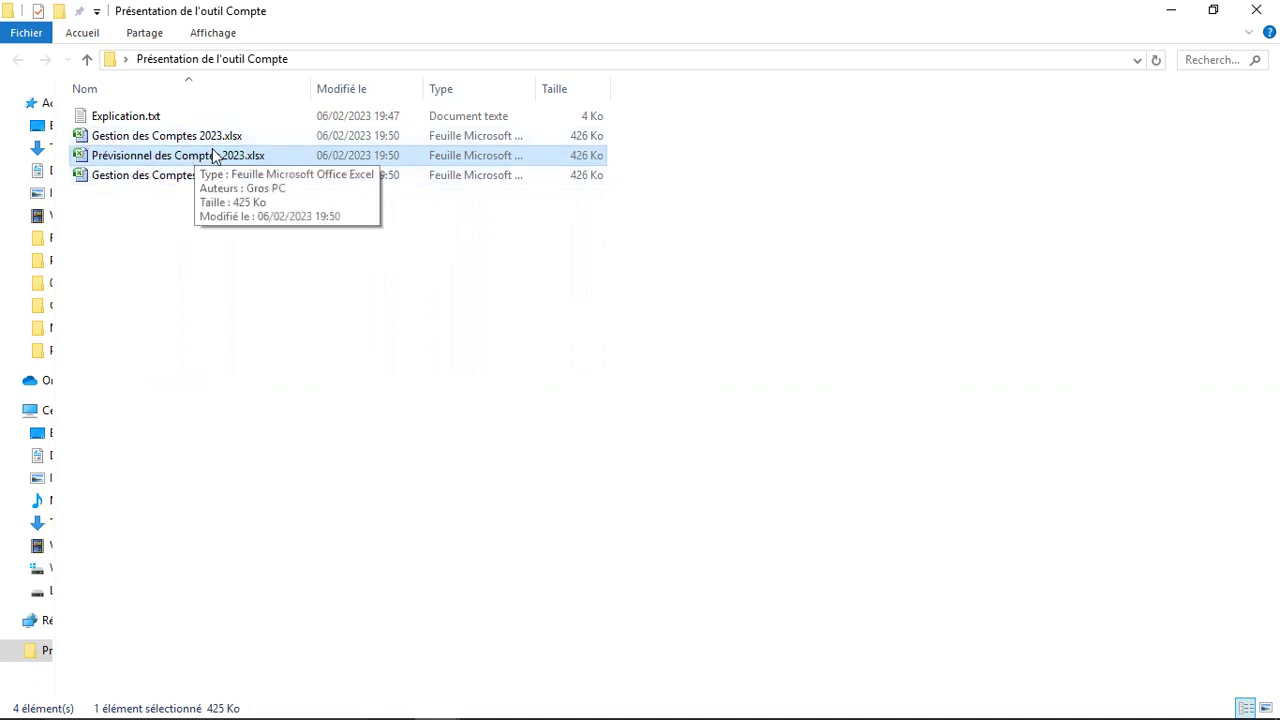
# Step: Compare the Gestion des Comptes 2023.xlsx and Prévisionnel des Comptes 2023.xlsx entries in the folder
pyautogui.click(183, 139)
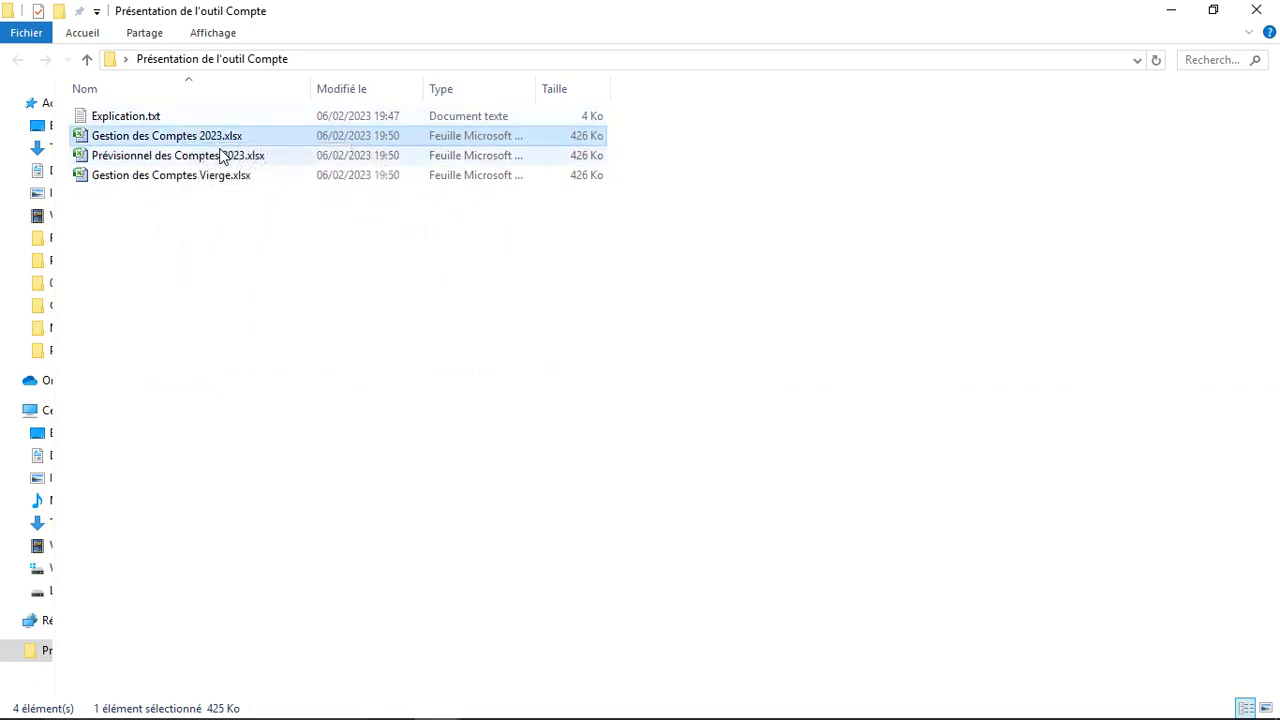
pyautogui.click(222, 158)
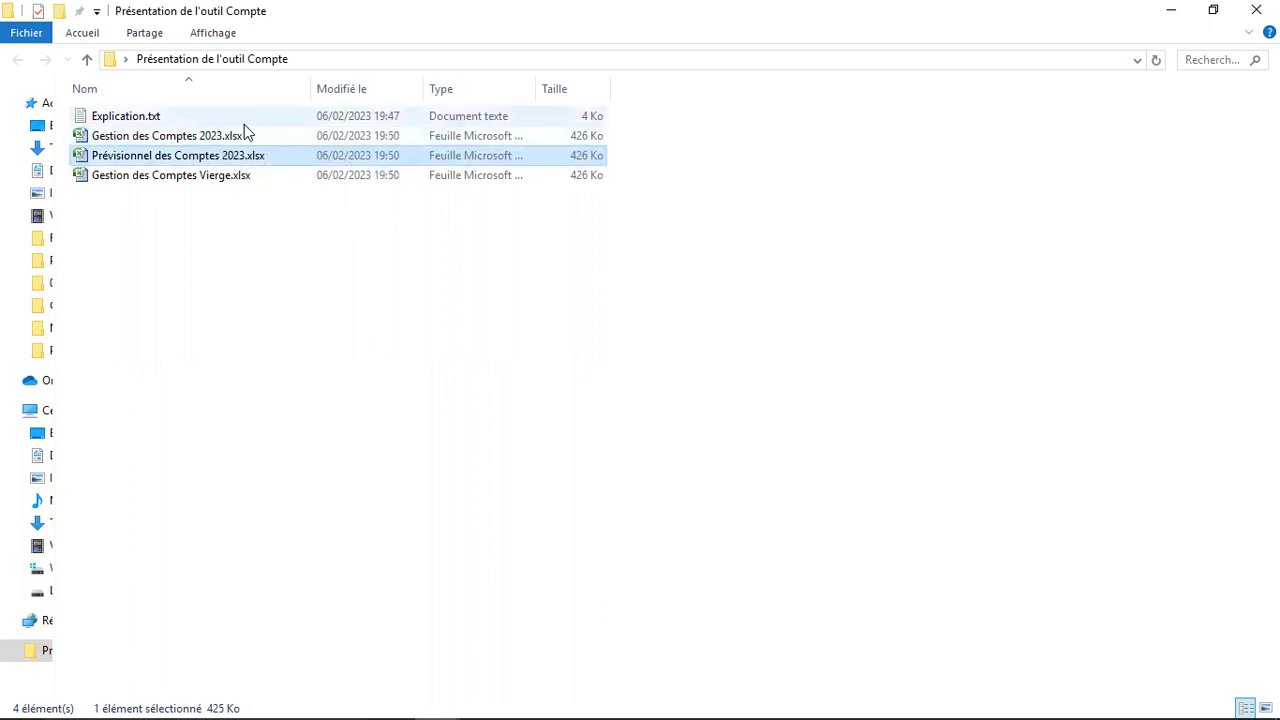
pyautogui.click(240, 134)
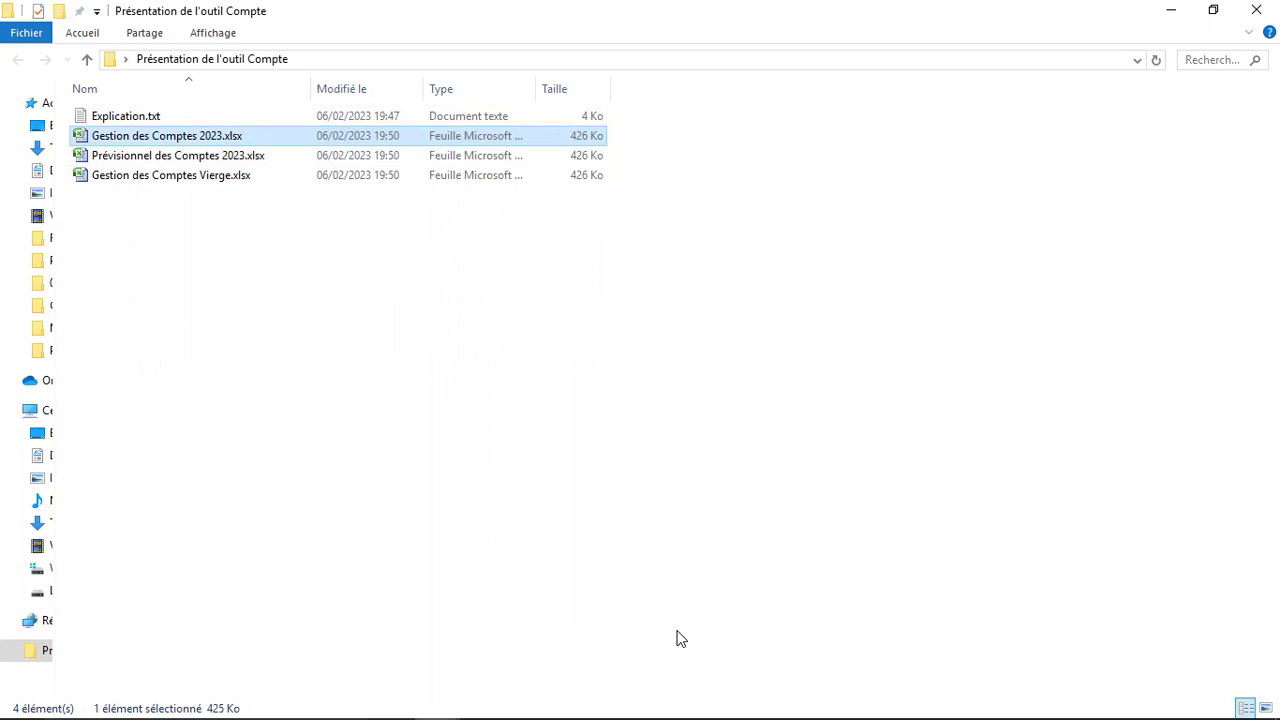
# Step: Switch to Excel and review the January income entries and the fixed-expense cells on Compte 1 of Gestion des Comptes 2023.xlsx
pyautogui.moveTo(745, 716)
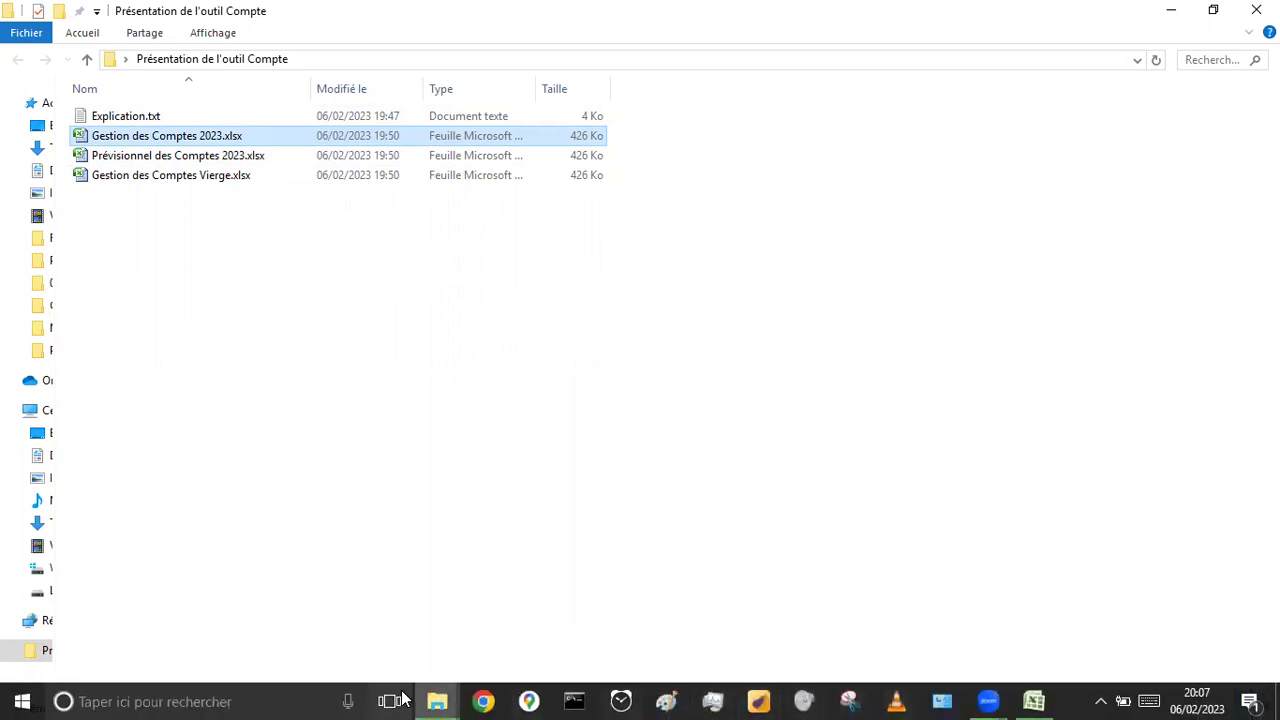
pyautogui.click(1034, 701)
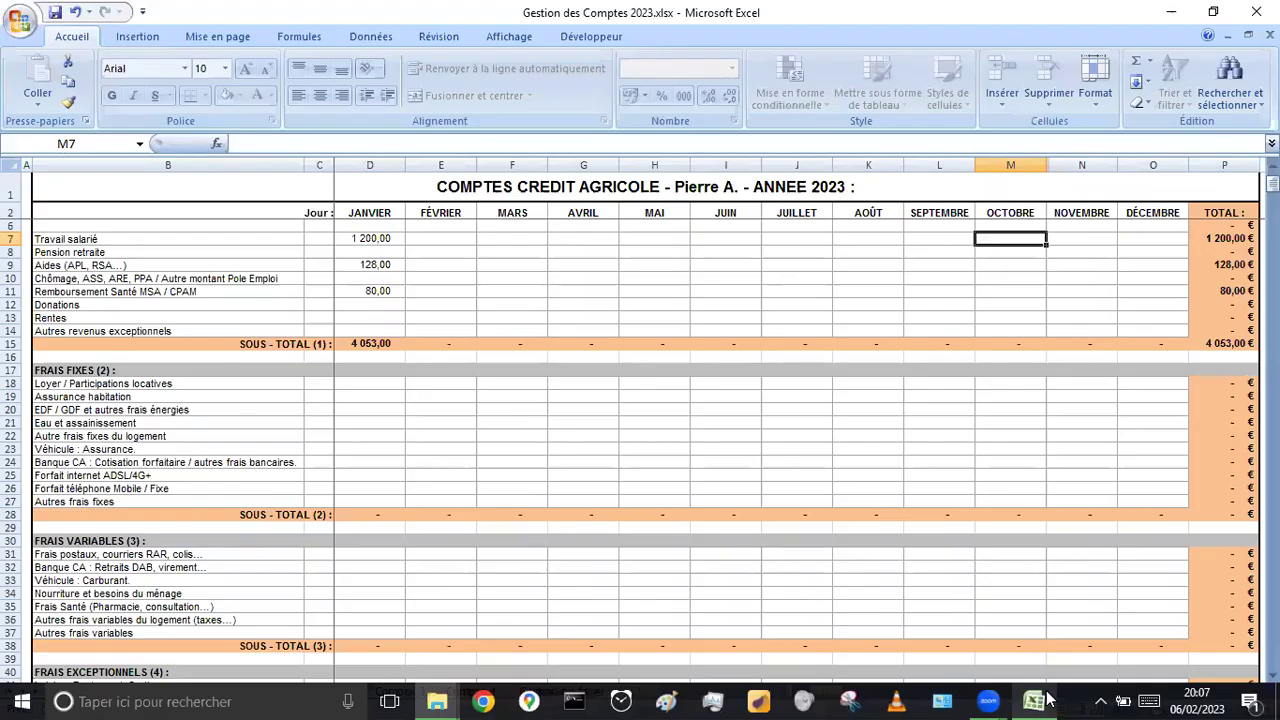
pyautogui.moveTo(378, 239); pyautogui.dragTo(381, 312)
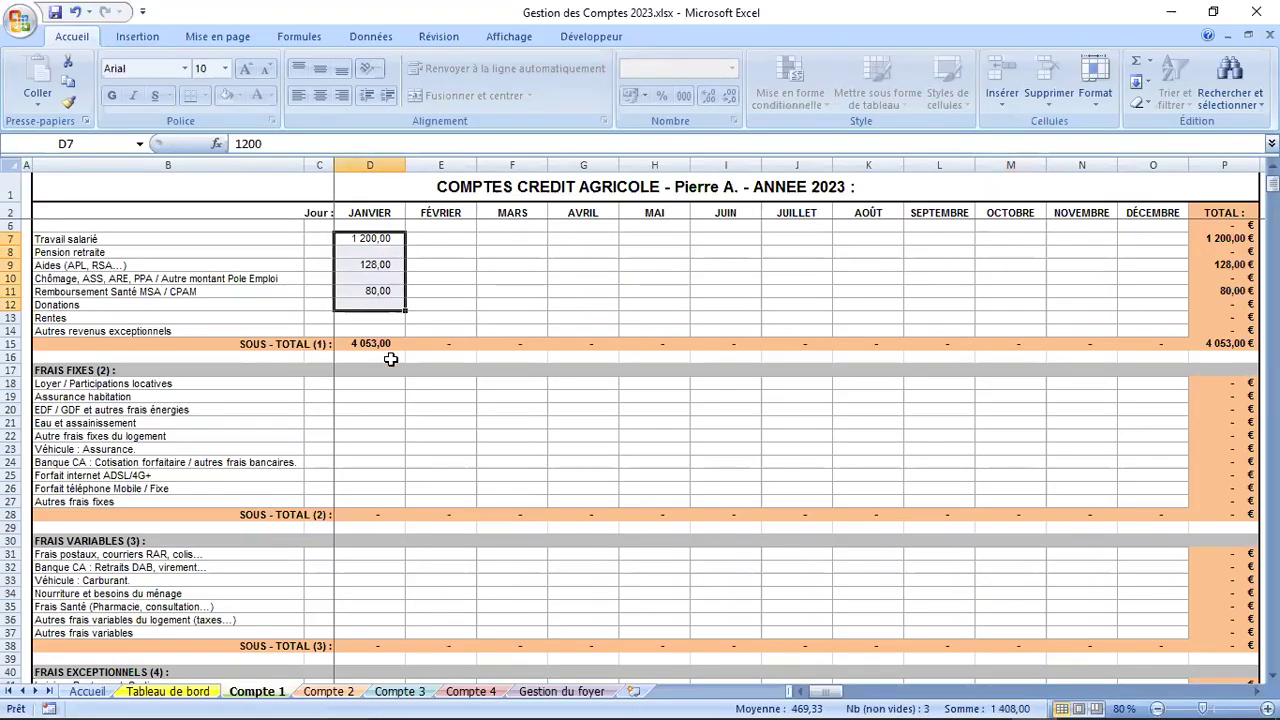
pyautogui.click(452, 316)
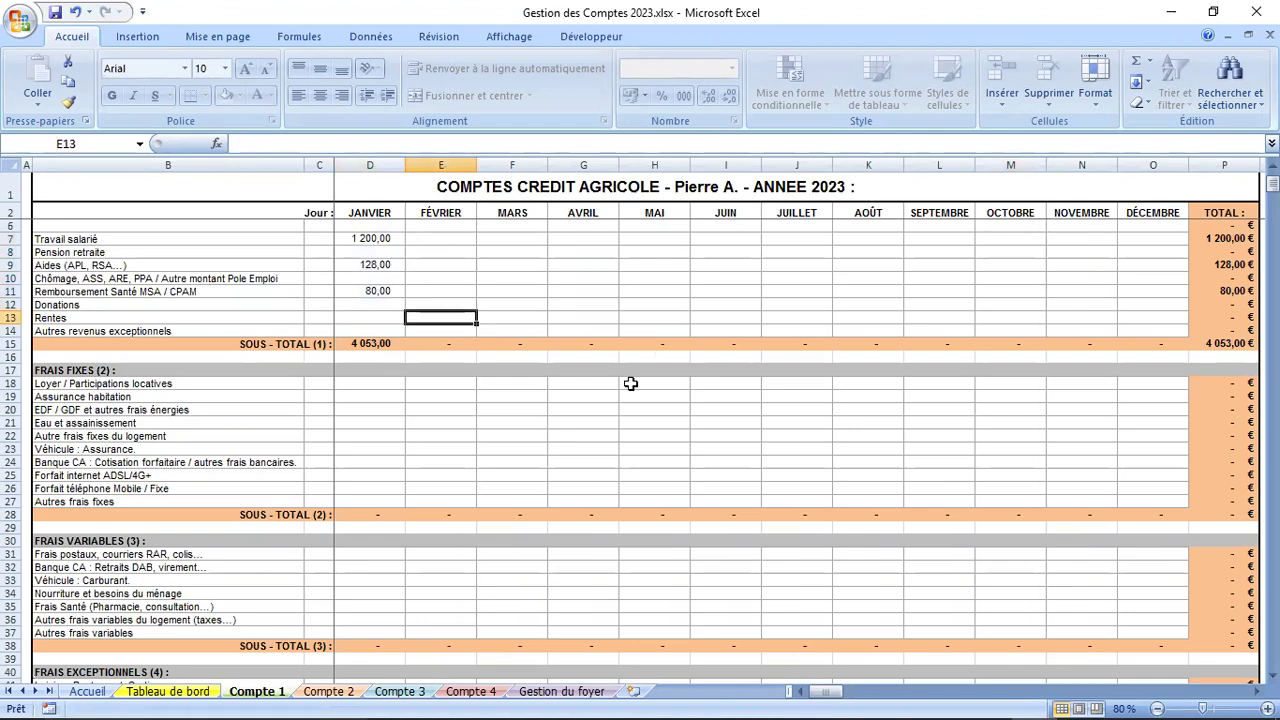
pyautogui.click(630, 383)
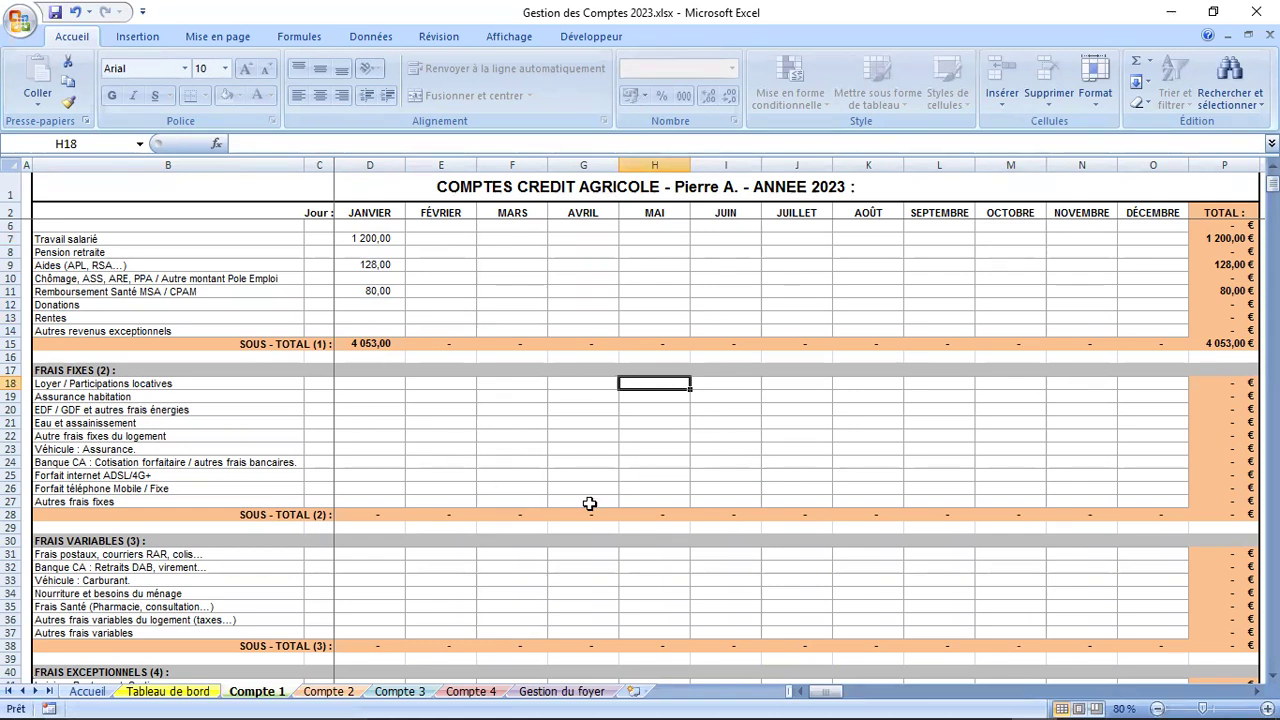
# Step: Switch to File Explorer and open Prévisionnel des Comptes 2023.xlsx from the Présentation de l'outil Compte folder
pyautogui.moveTo(735, 694)
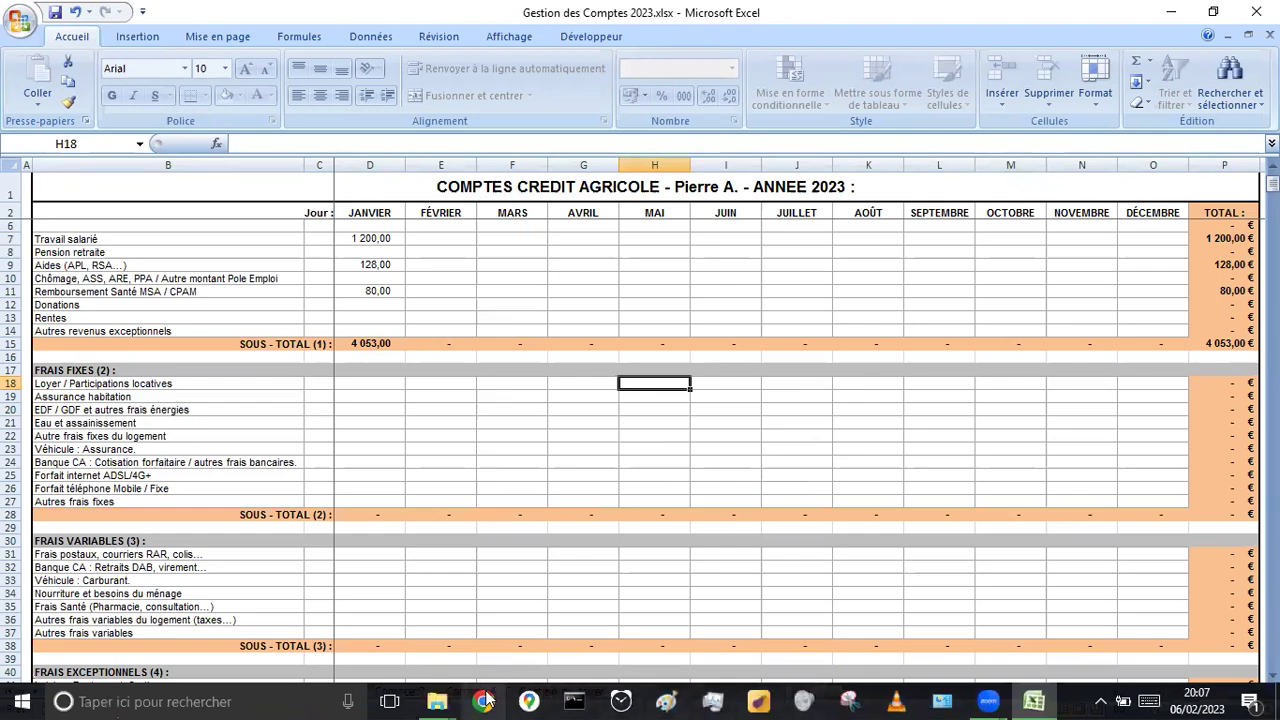
pyautogui.click(437, 698)
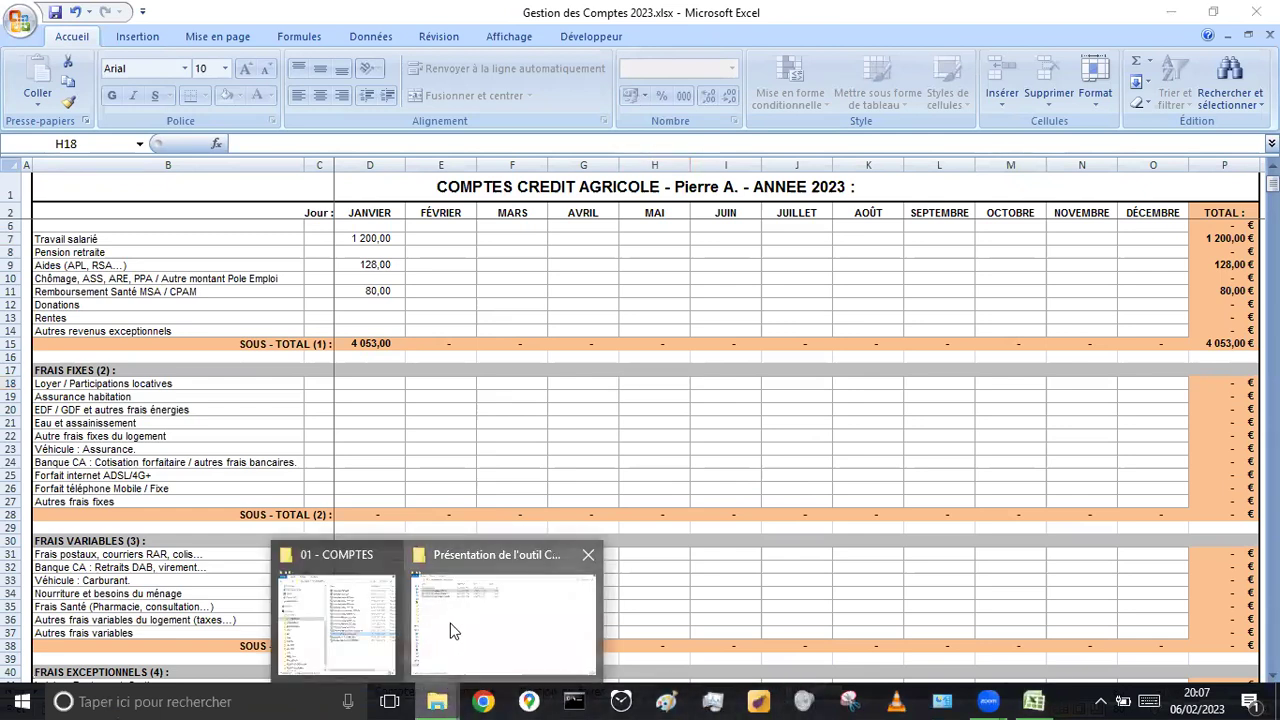
pyautogui.click(440, 630)
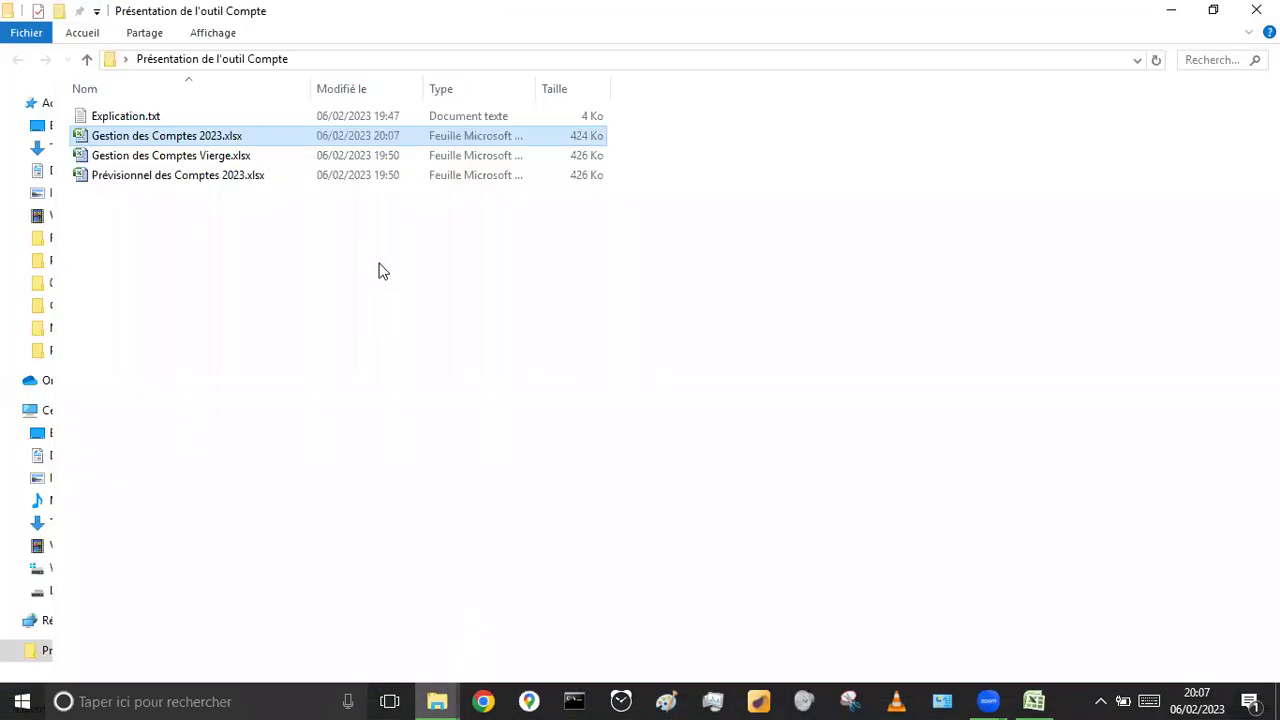
pyautogui.doubleClick(190, 176)
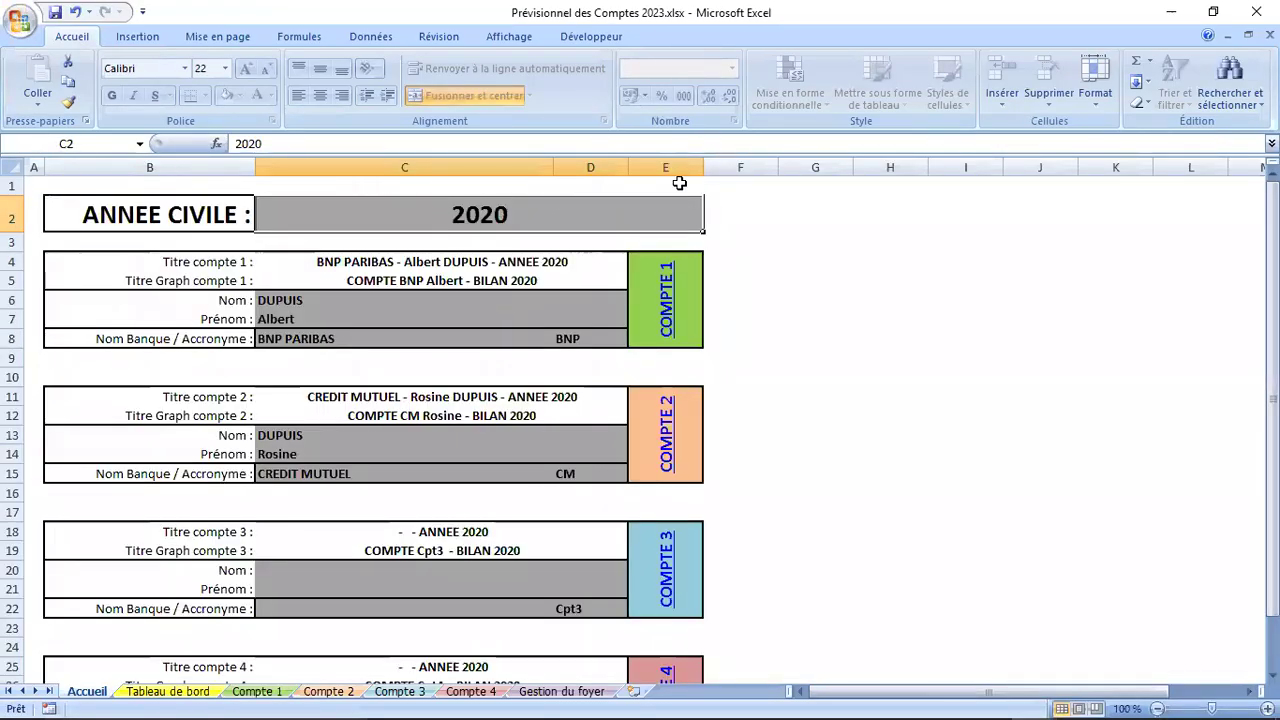
# Step: Review the monthly income, expense and balance sections of the Compte 1 sheet in the forecast workbook
pyautogui.click(254, 691)
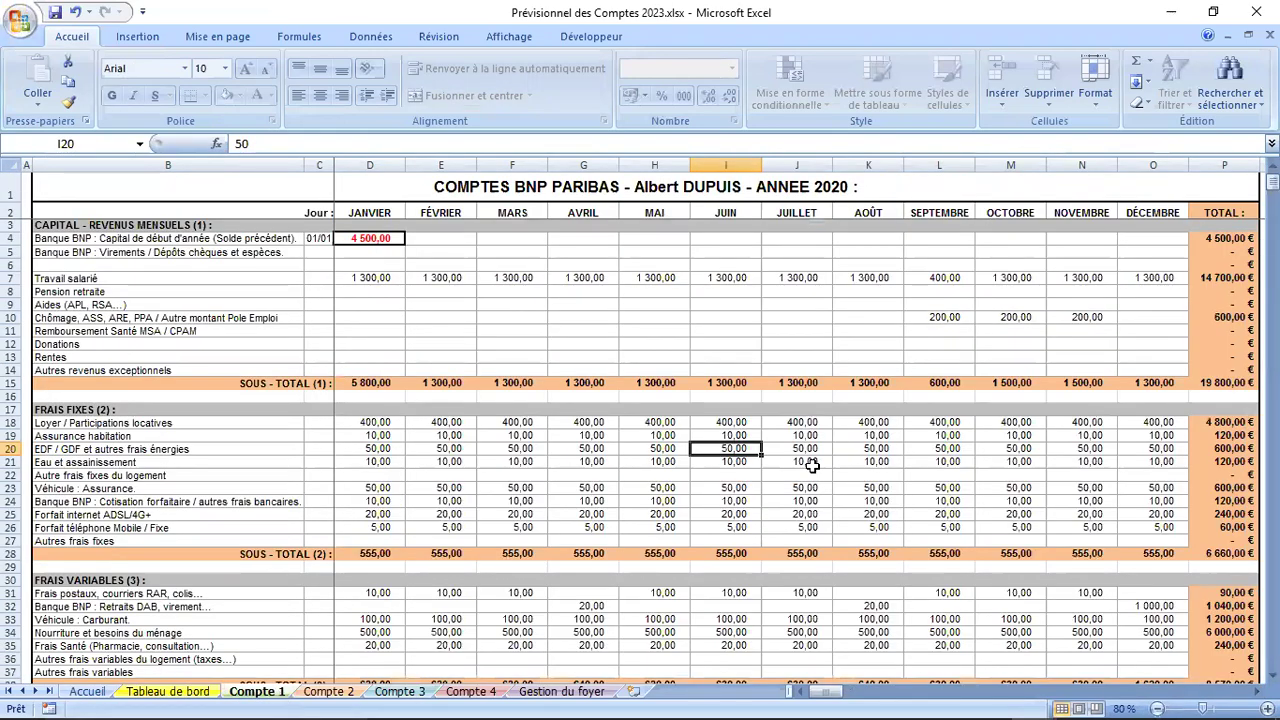
pyautogui.scroll(-6, 812, 466)
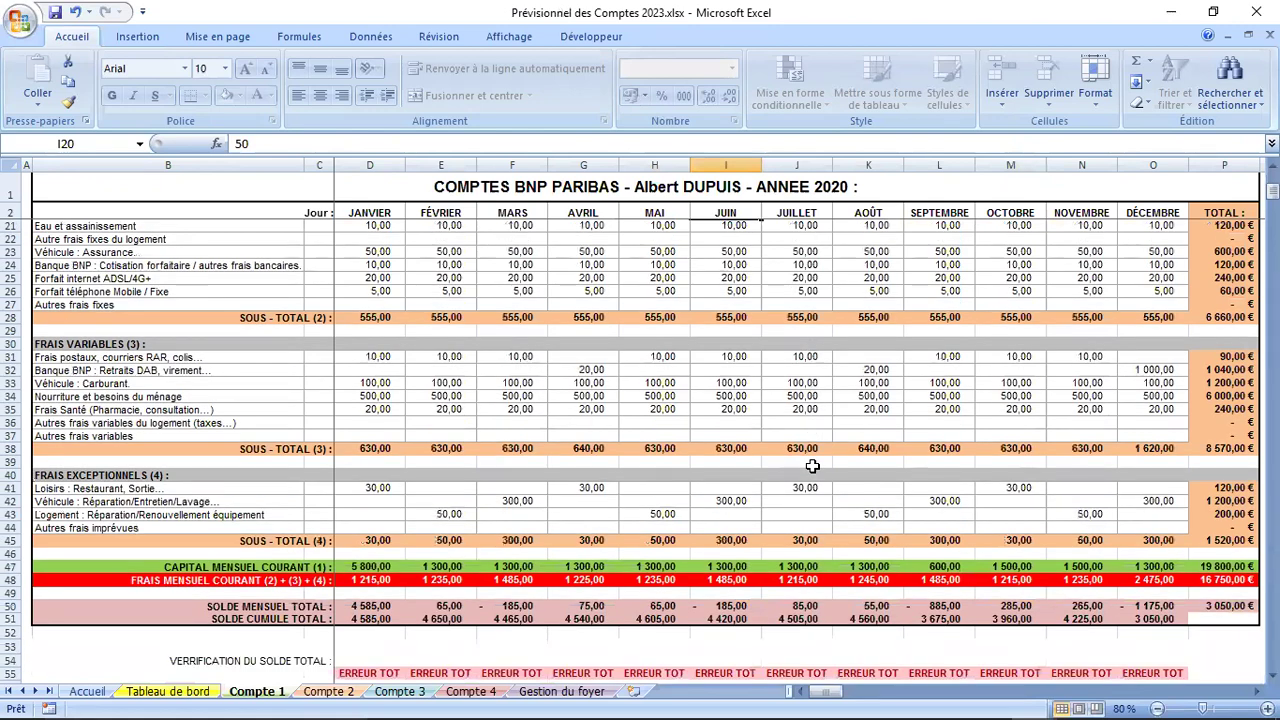
pyautogui.scroll(6, 812, 466)
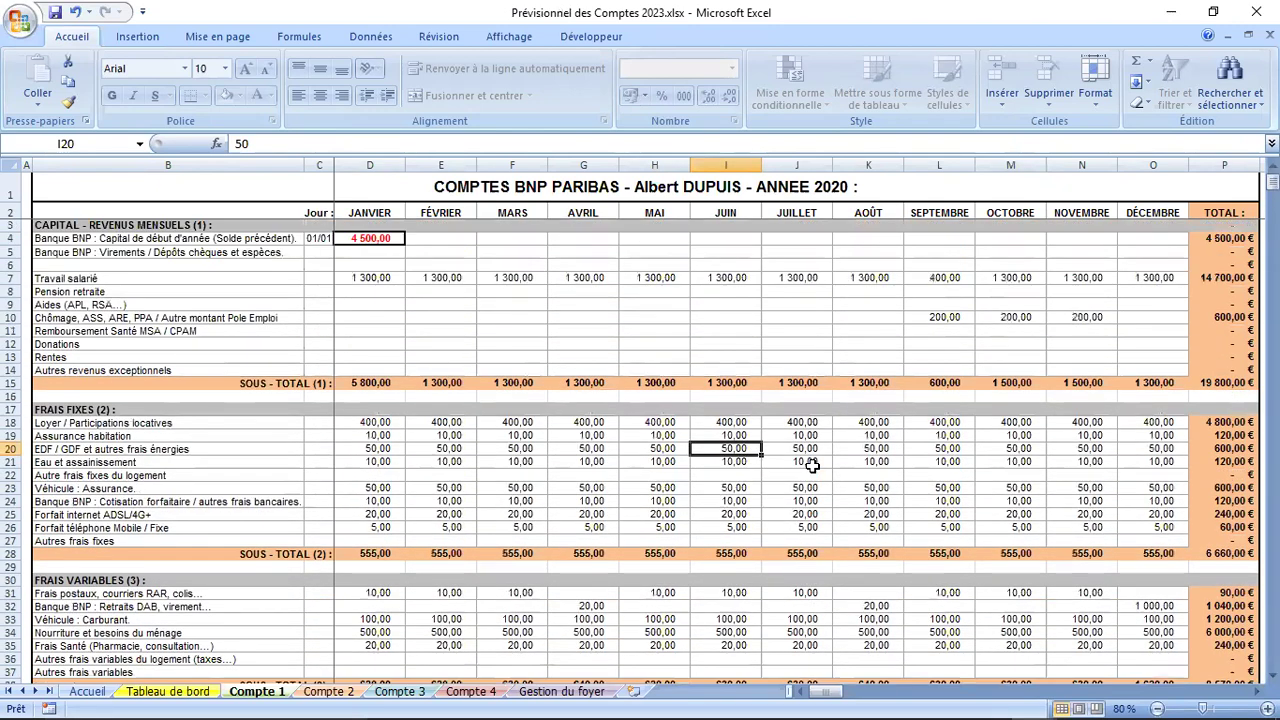
pyautogui.click(741, 305)
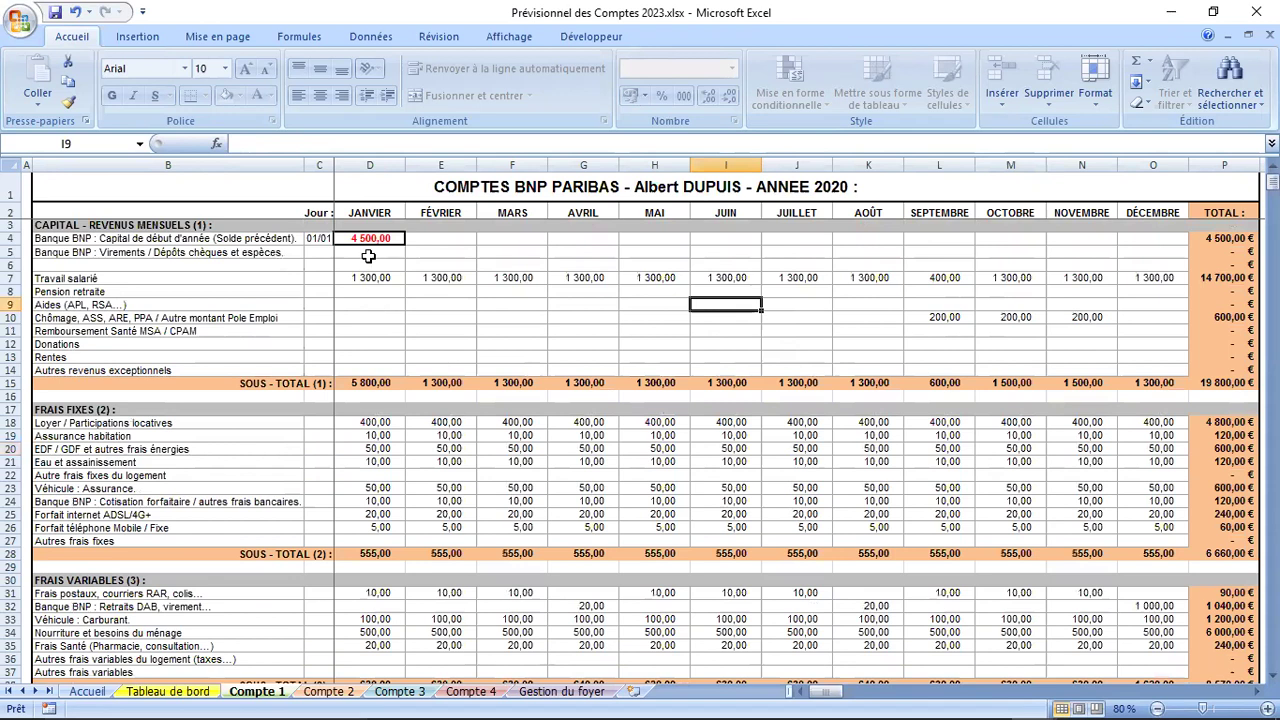
pyautogui.click(362, 253)
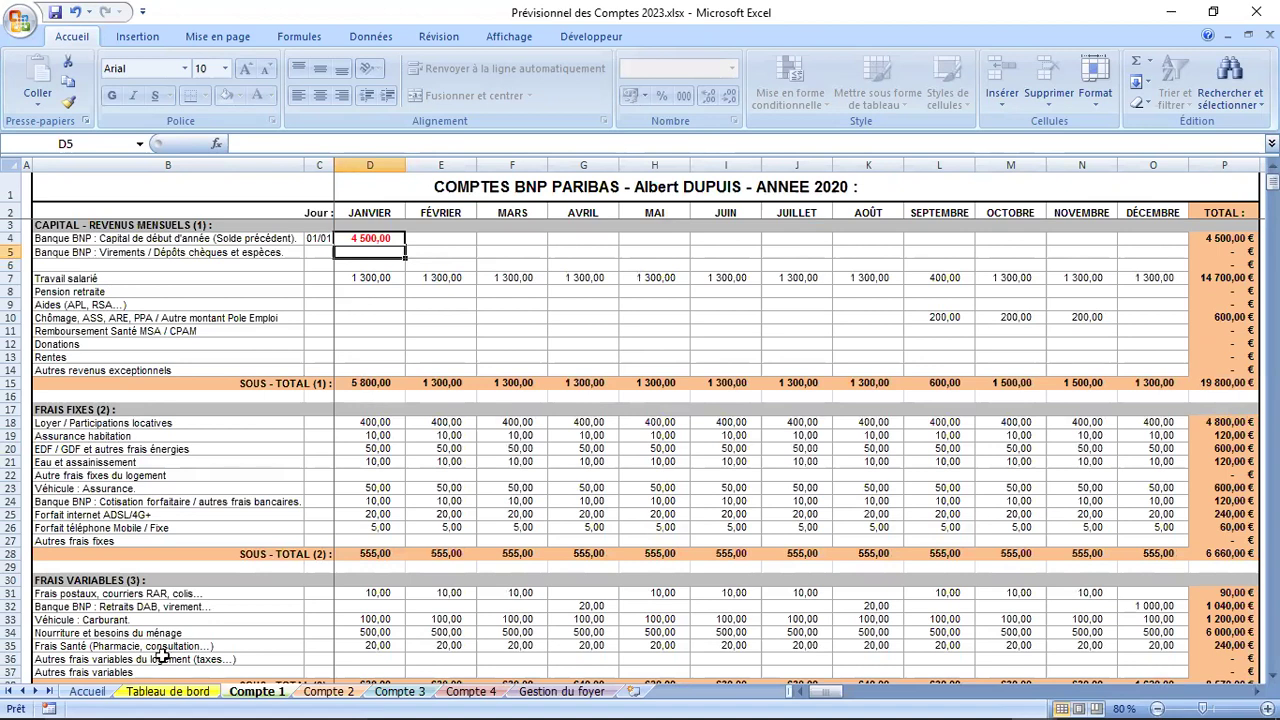
# Step: Set the ANNEE CIVILE year in C2 of the Accueil sheet to 2023
pyautogui.click(87, 691)
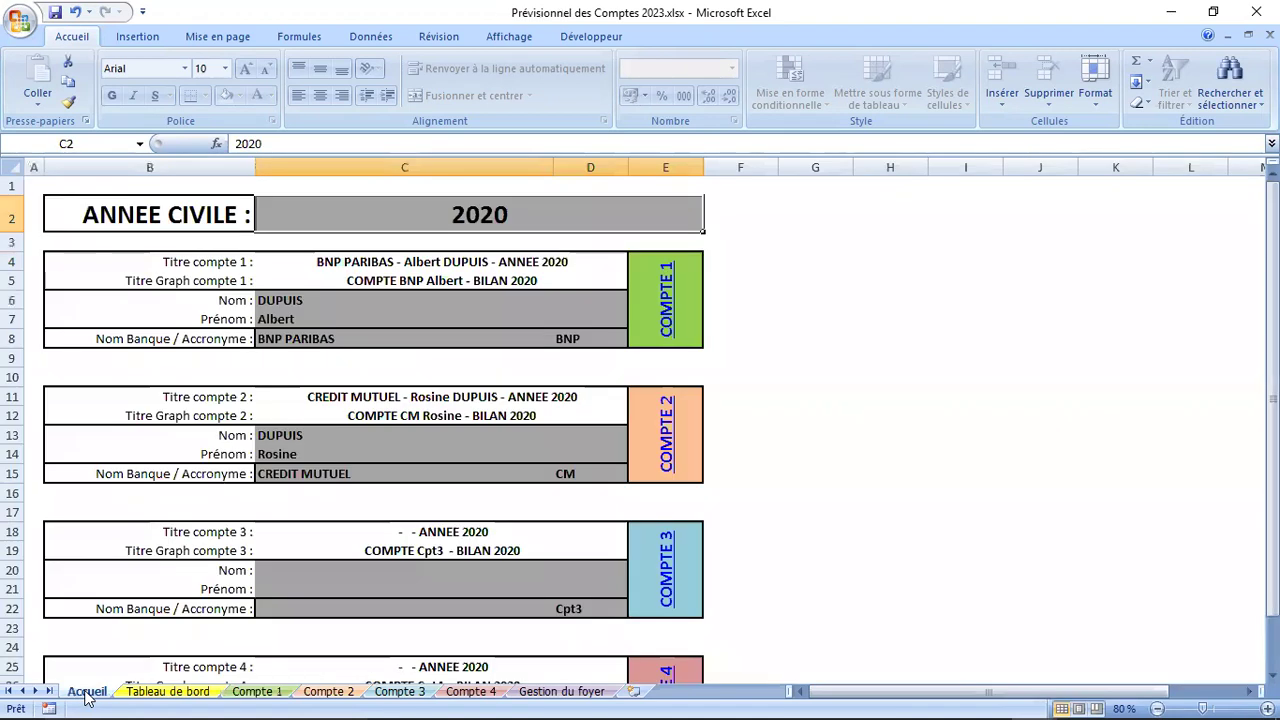
pyautogui.doubleClick(507, 215)
pyautogui.press('BackSpace')
pyautogui.write('3')
pyautogui.press('Return')
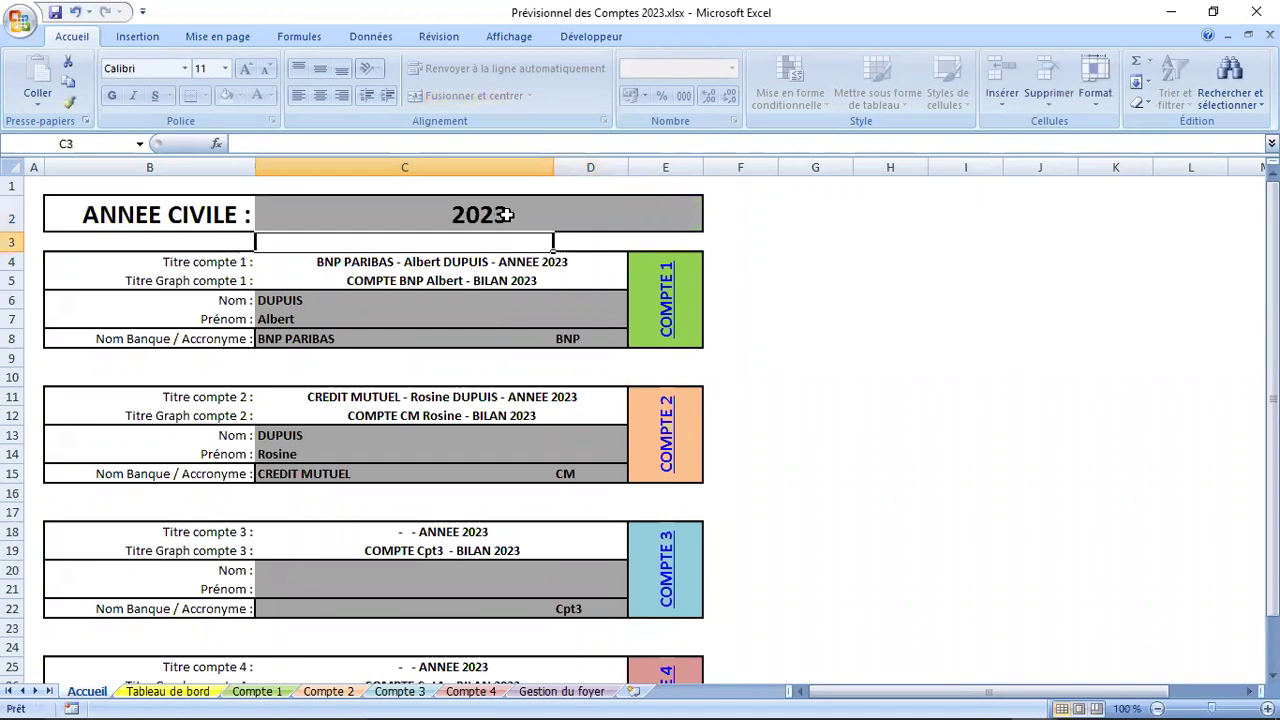
# Step: Review the opening balances, income, expense categories and monthly balances on the Gestion du foyer sheet
pyautogui.click(277, 692)
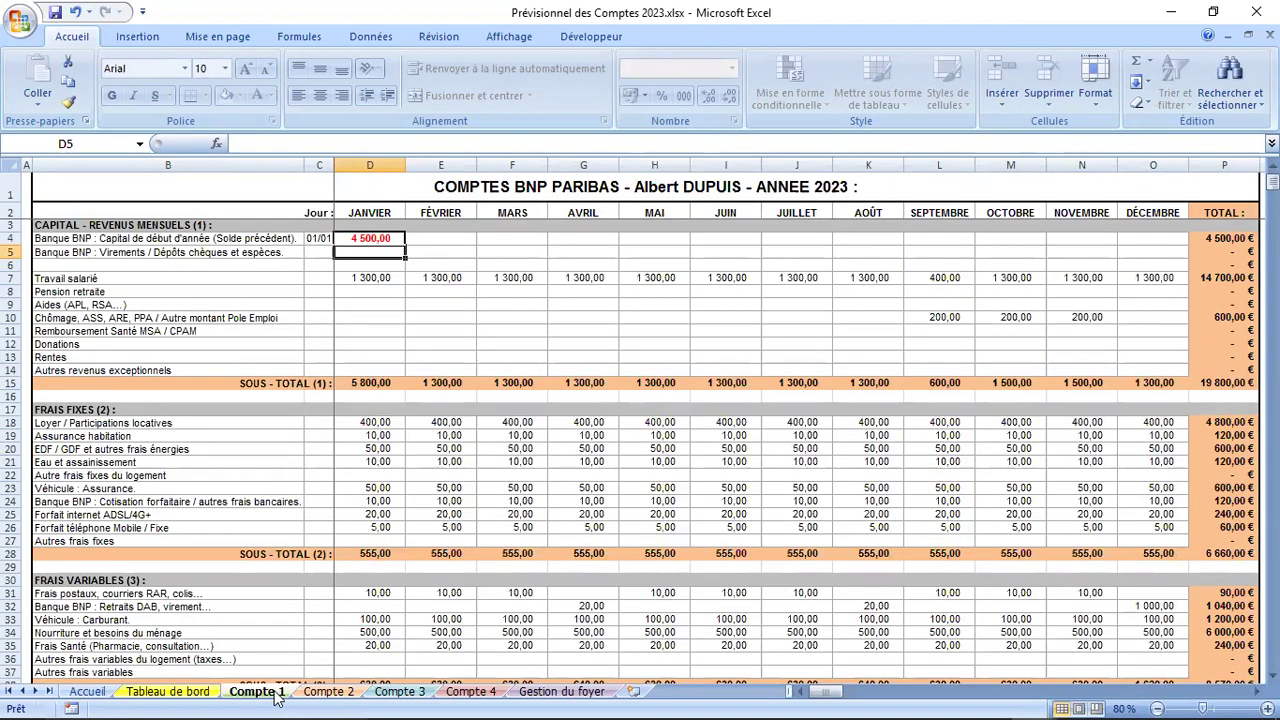
pyautogui.click(565, 692)
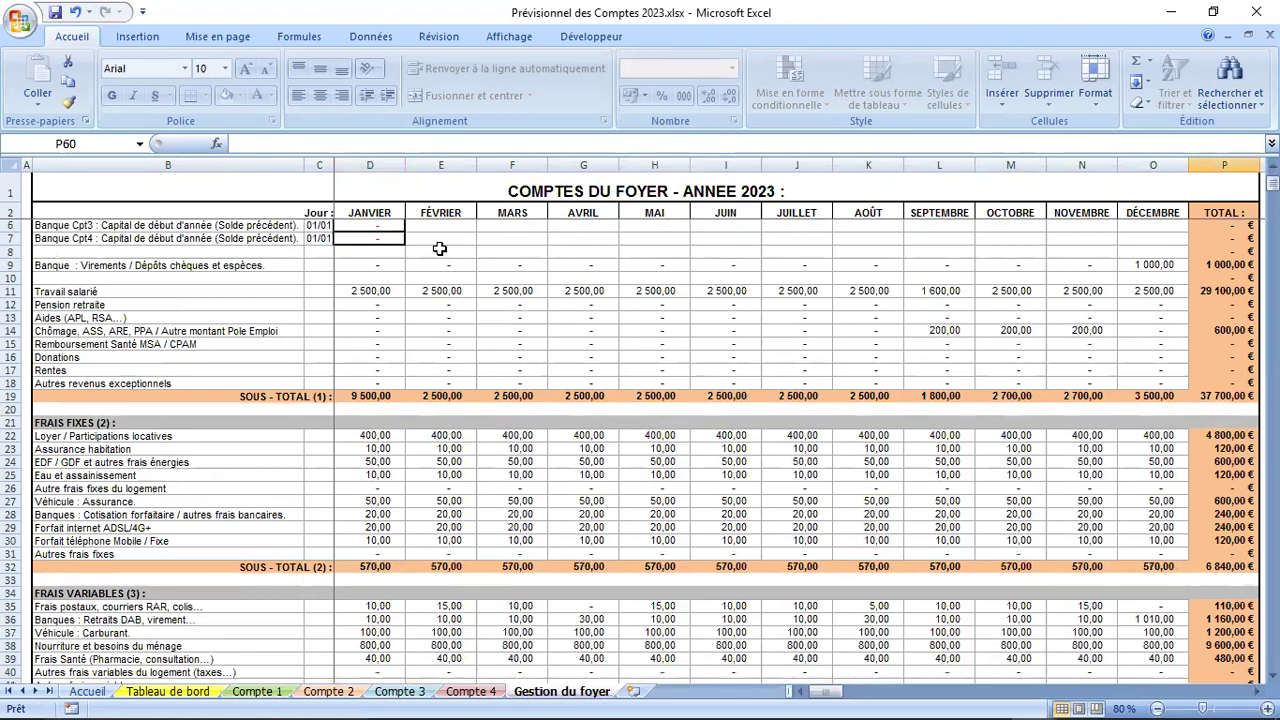
pyautogui.scroll(1, 380, 425)
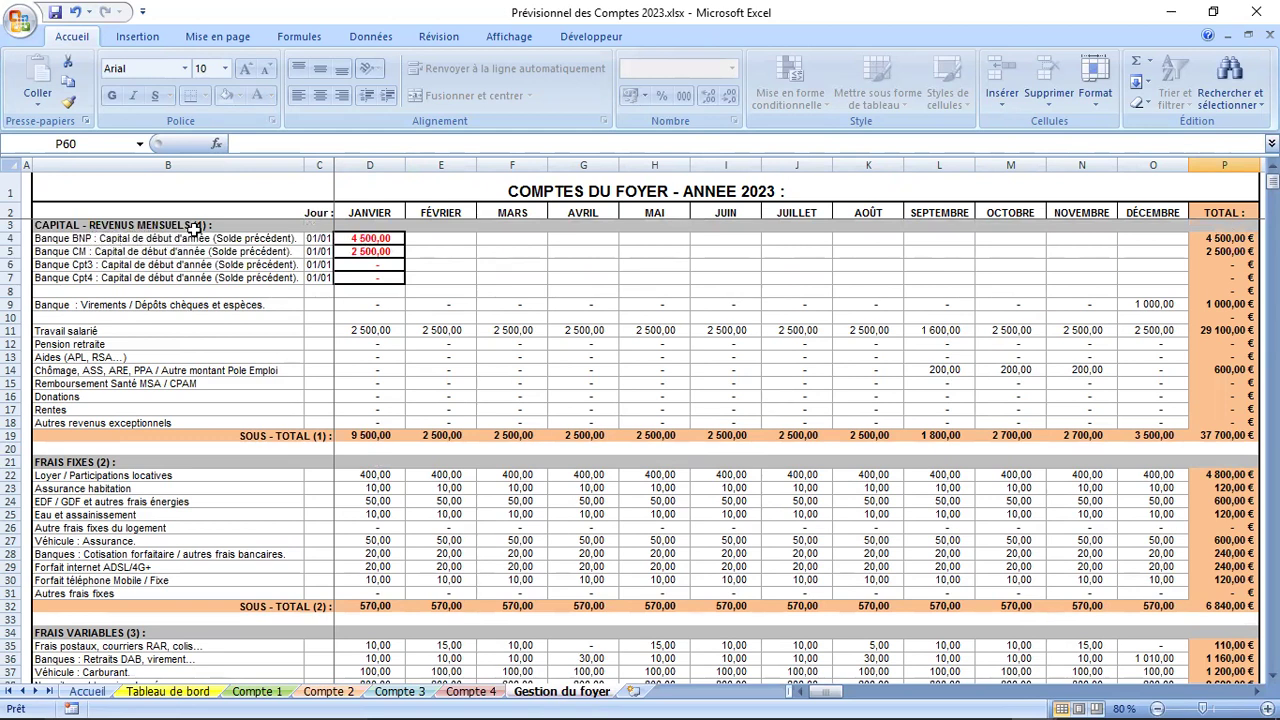
pyautogui.click(381, 238)
pyautogui.click(378, 251)
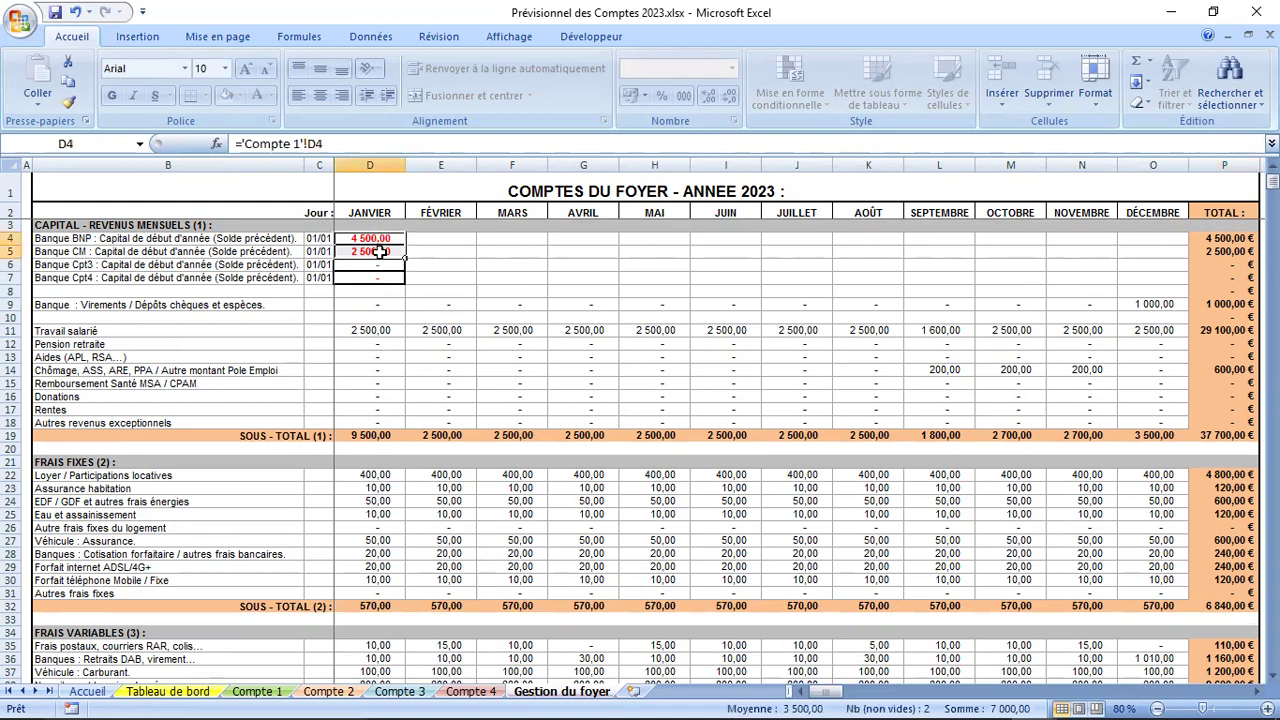
pyautogui.click(521, 262)
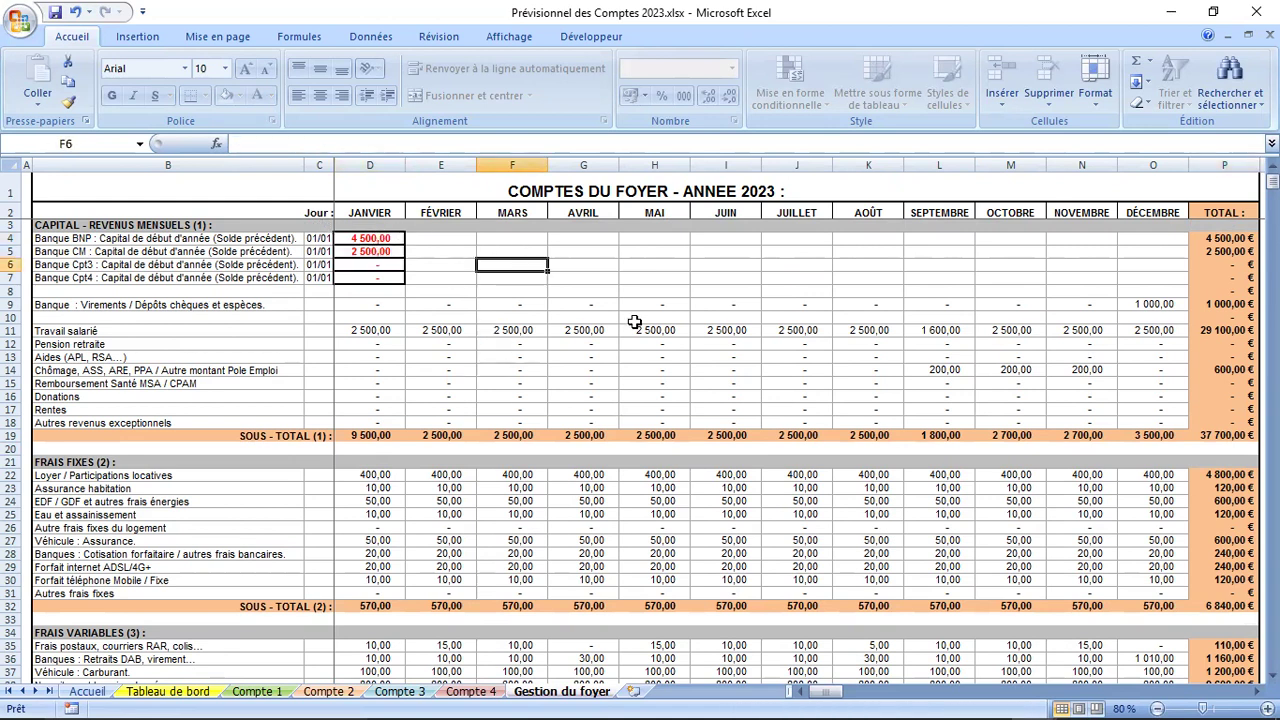
pyautogui.scroll(-2, 851, 347)
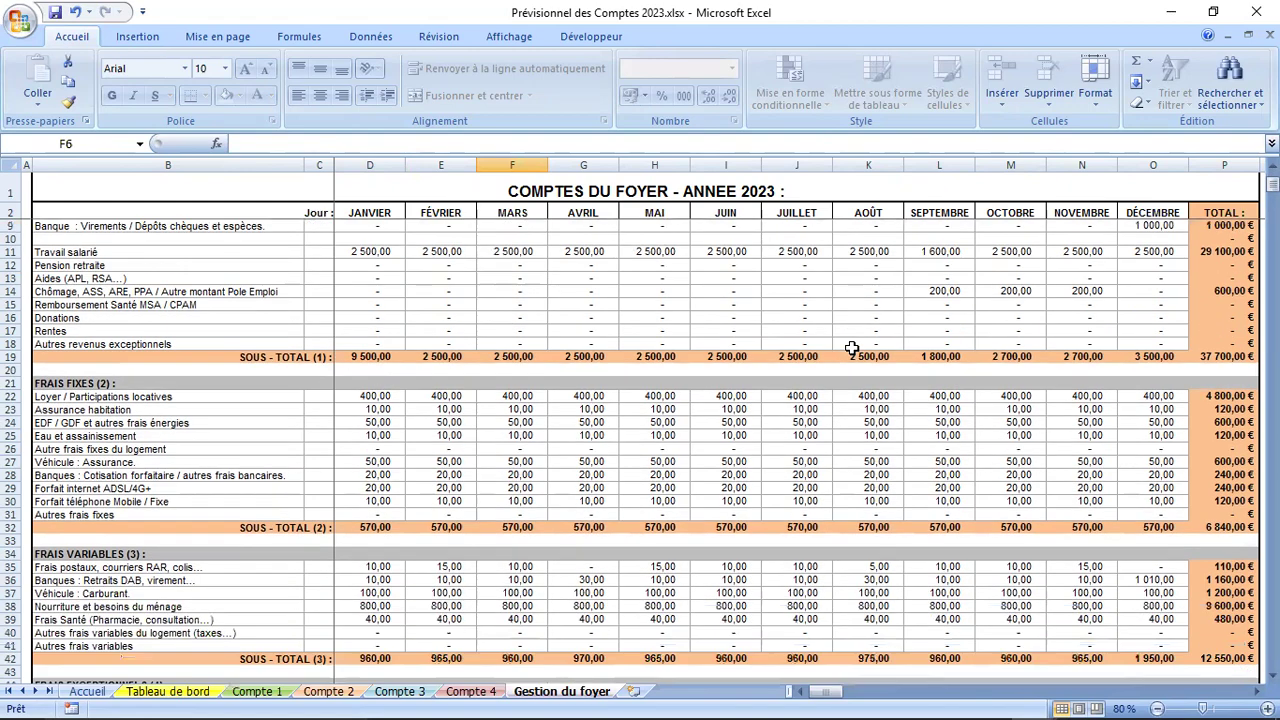
pyautogui.scroll(-7, 851, 347)
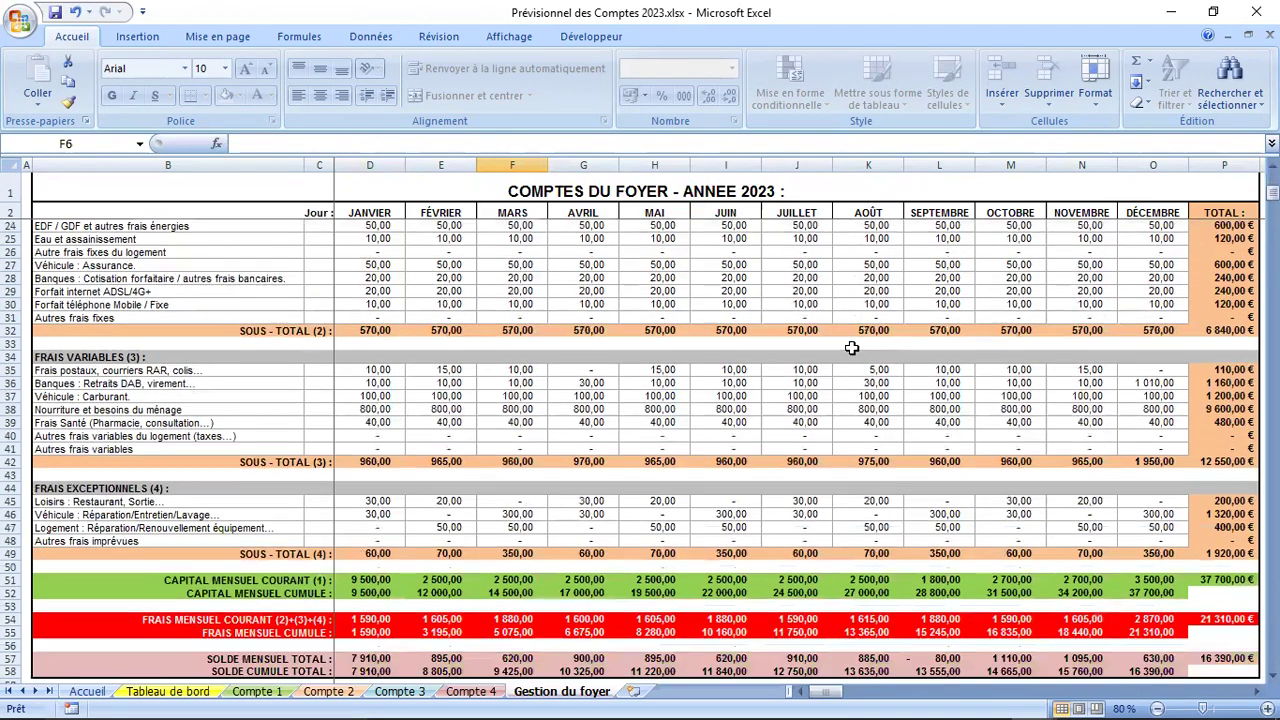
pyautogui.scroll(-2, 851, 347)
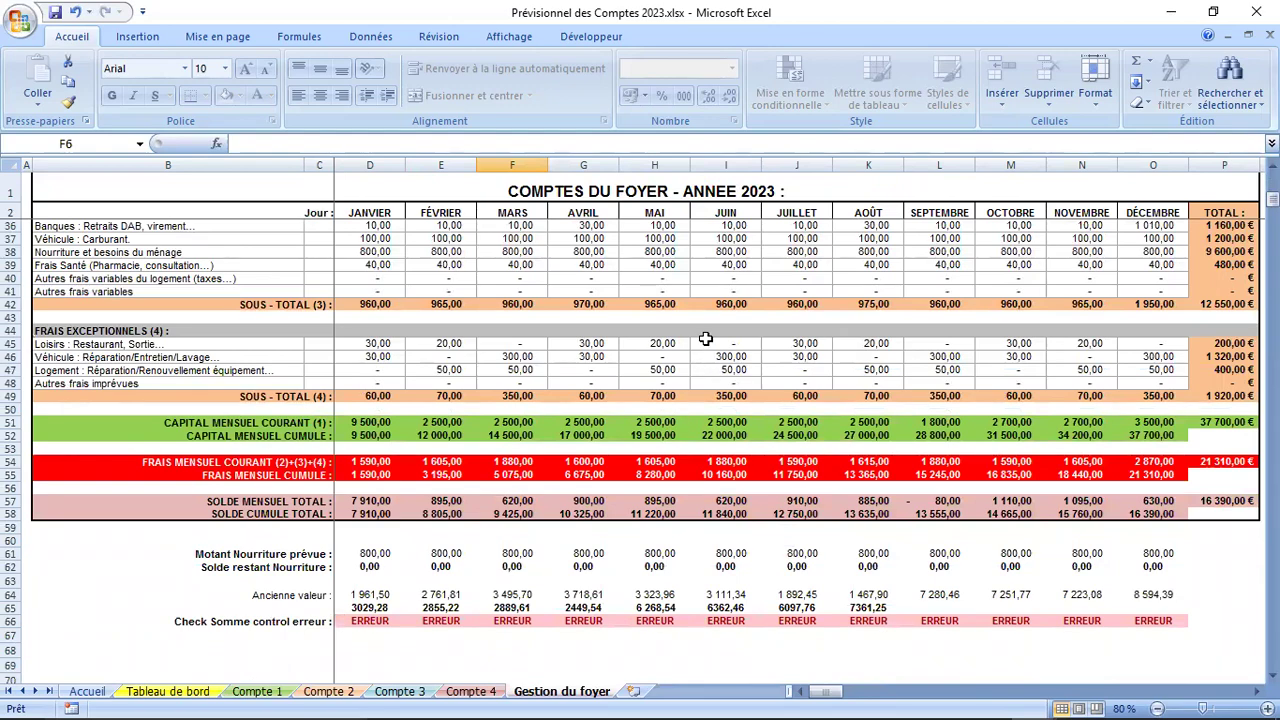
pyautogui.scroll(7, 705, 339)
pyautogui.scroll(4, 705, 339)
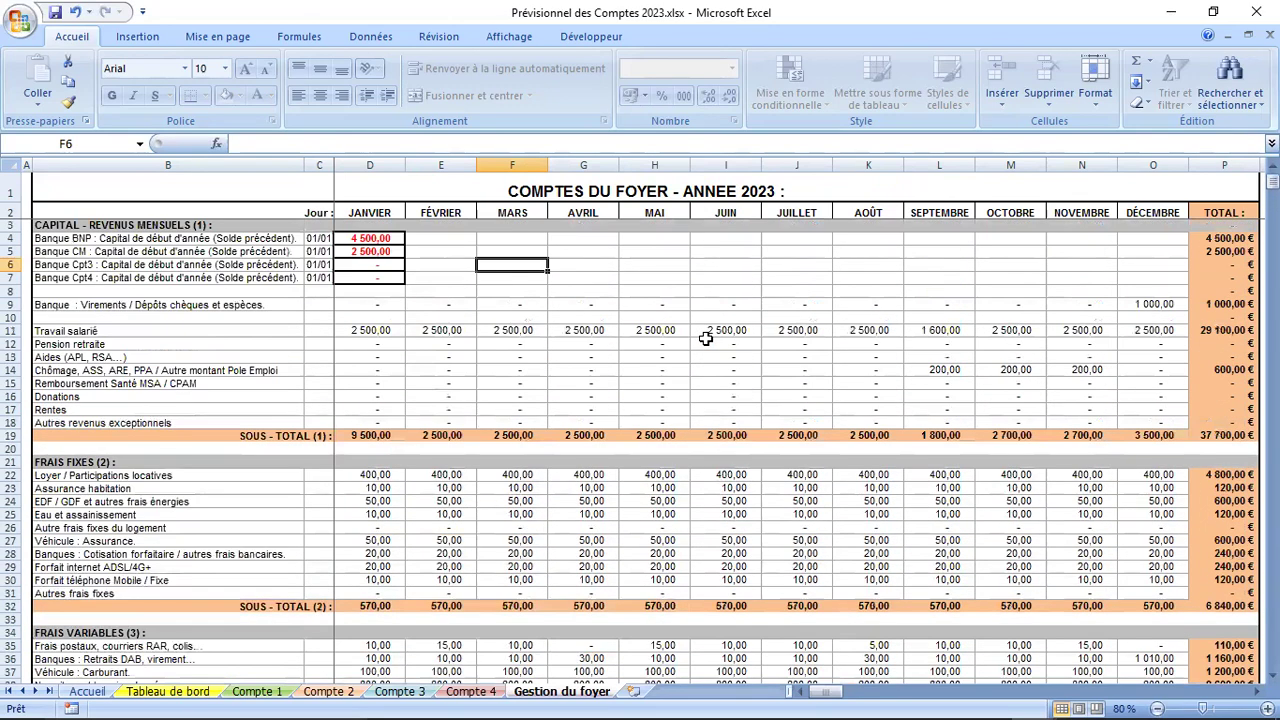
# Step: Examine September's SOLDE MENSUEL TOTAL with its income and expense totals, and the SOLDE CUMULE TOTAL row from January to December on Gestion du foyer
pyautogui.scroll(-2, 560, 455)
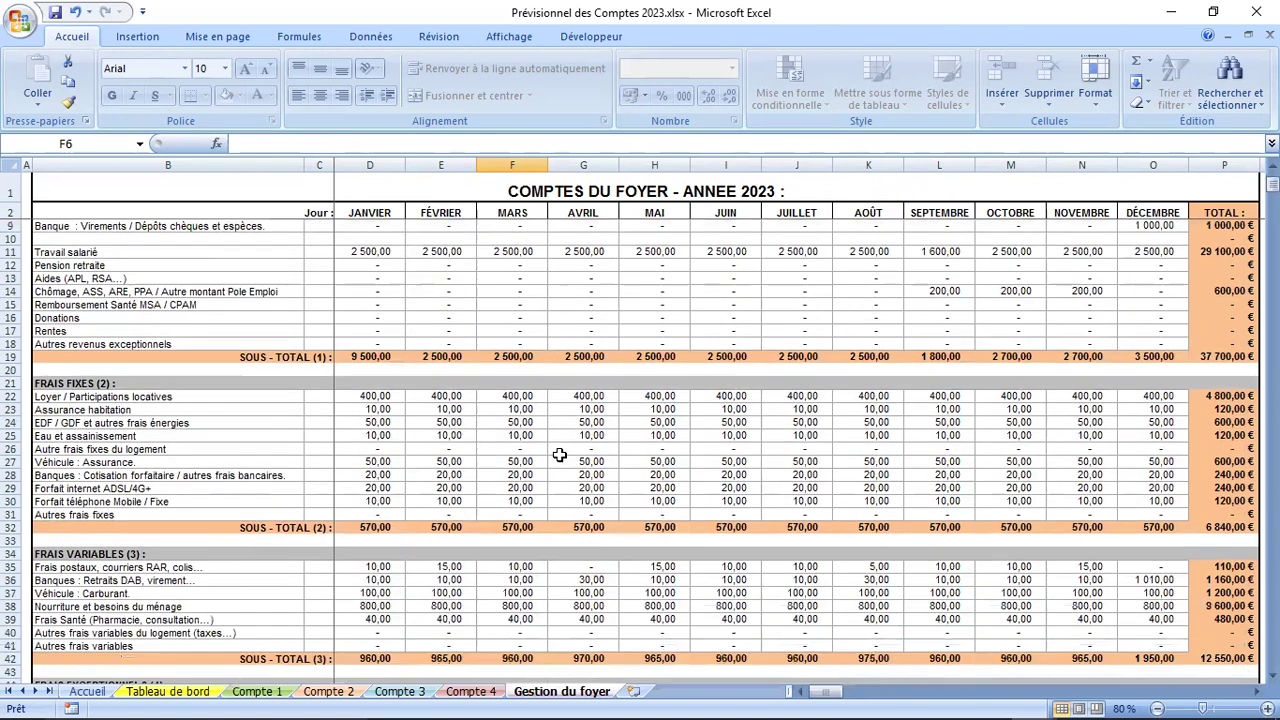
pyautogui.scroll(-5, 560, 455)
pyautogui.scroll(-3, 560, 455)
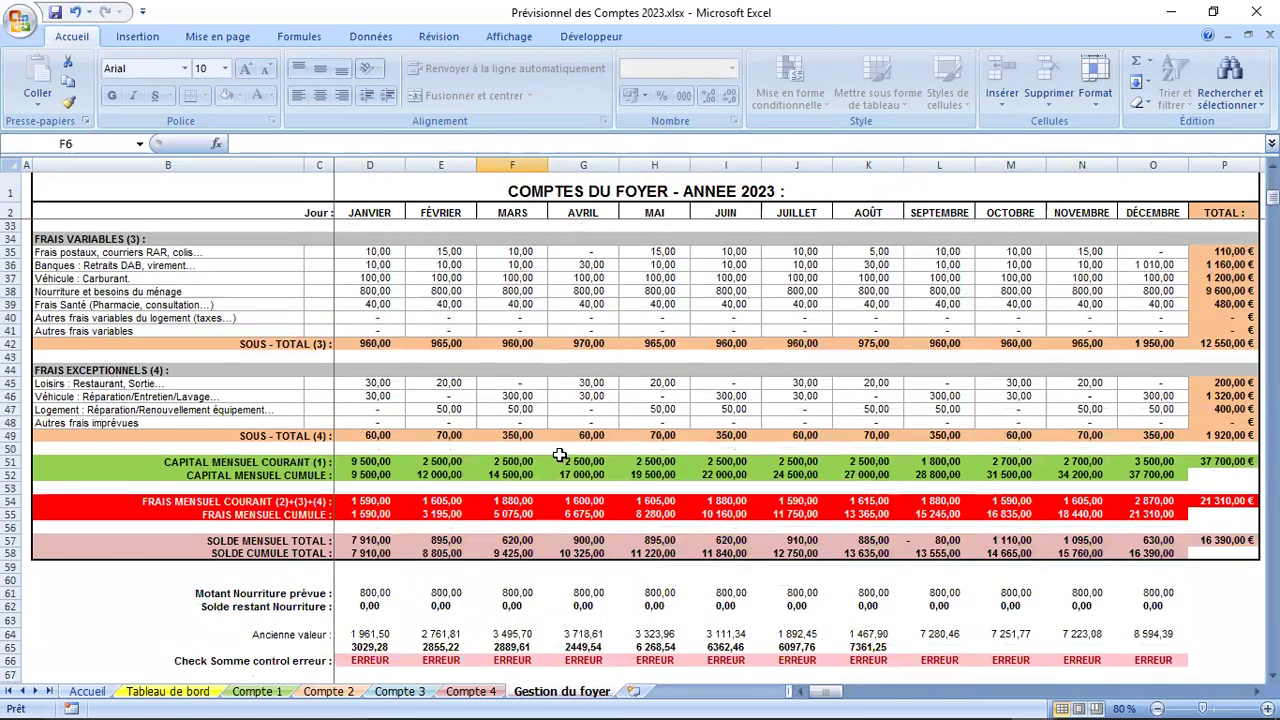
pyautogui.click(922, 540)
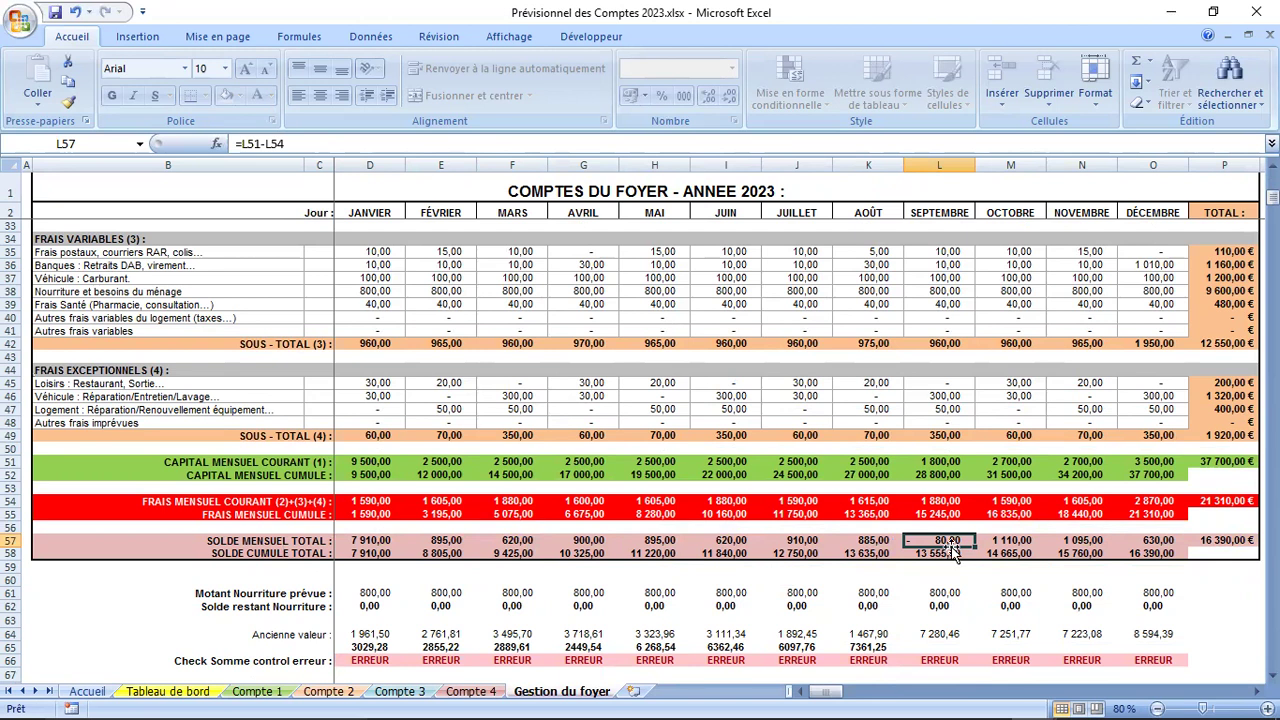
pyautogui.click(945, 501)
pyautogui.click(947, 462)
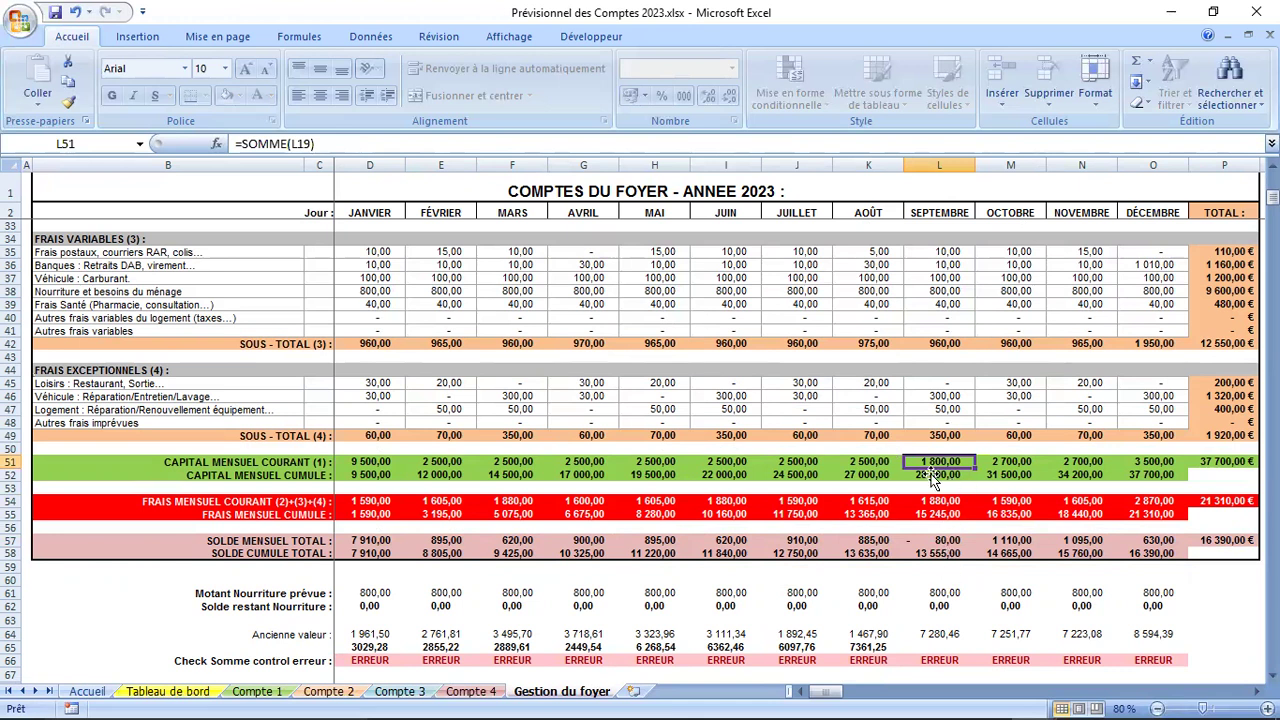
pyautogui.moveTo(385, 553); pyautogui.dragTo(950, 553)
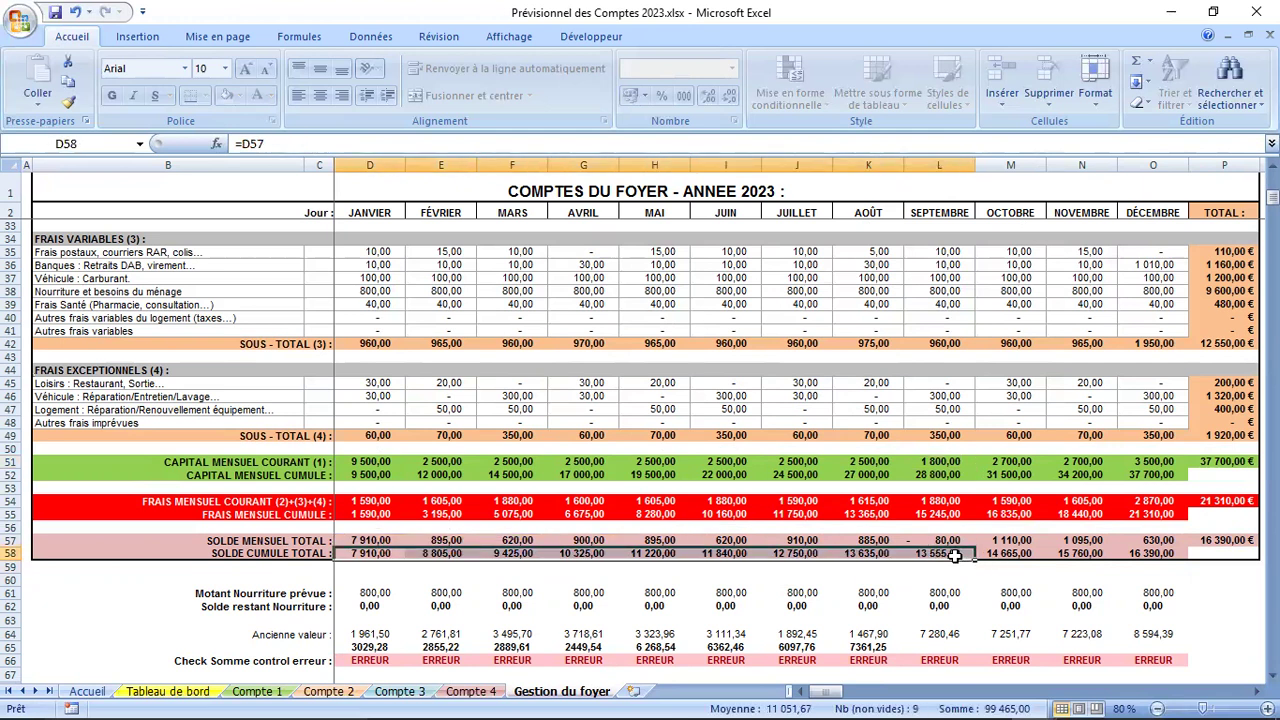
pyautogui.moveTo(1001, 553); pyautogui.dragTo(1177, 556)
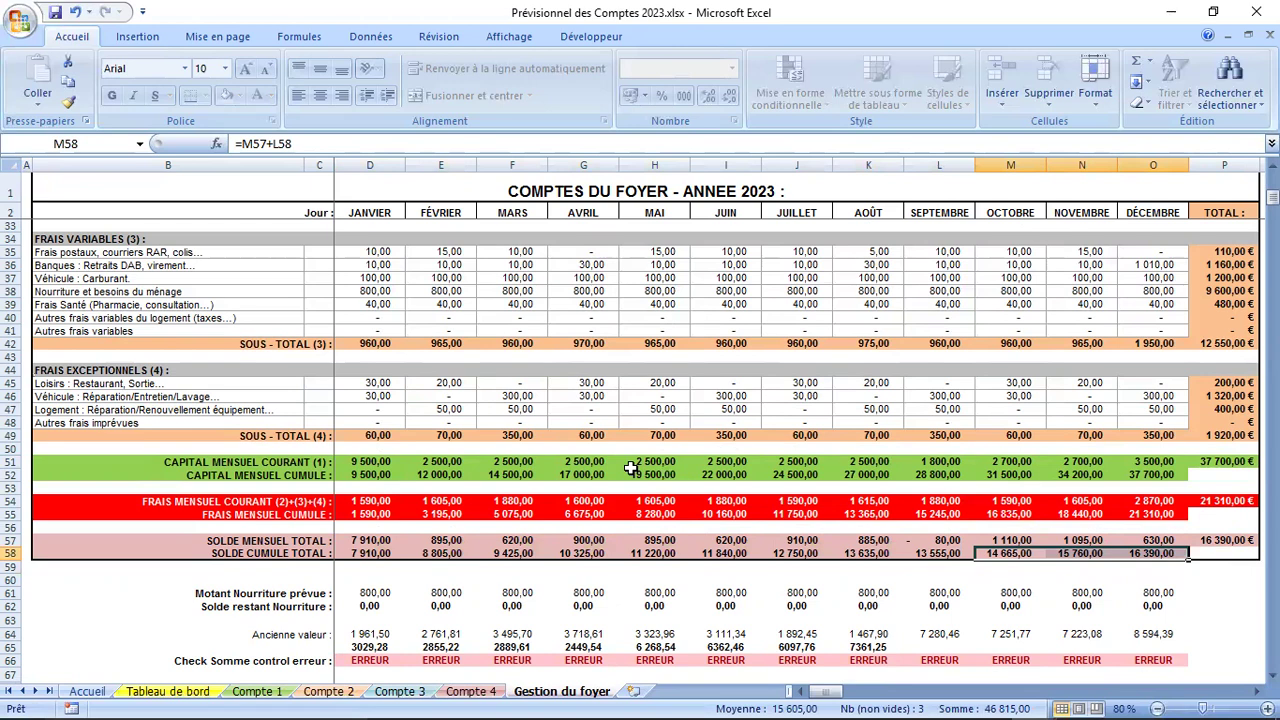
pyautogui.scroll(10, 631, 468)
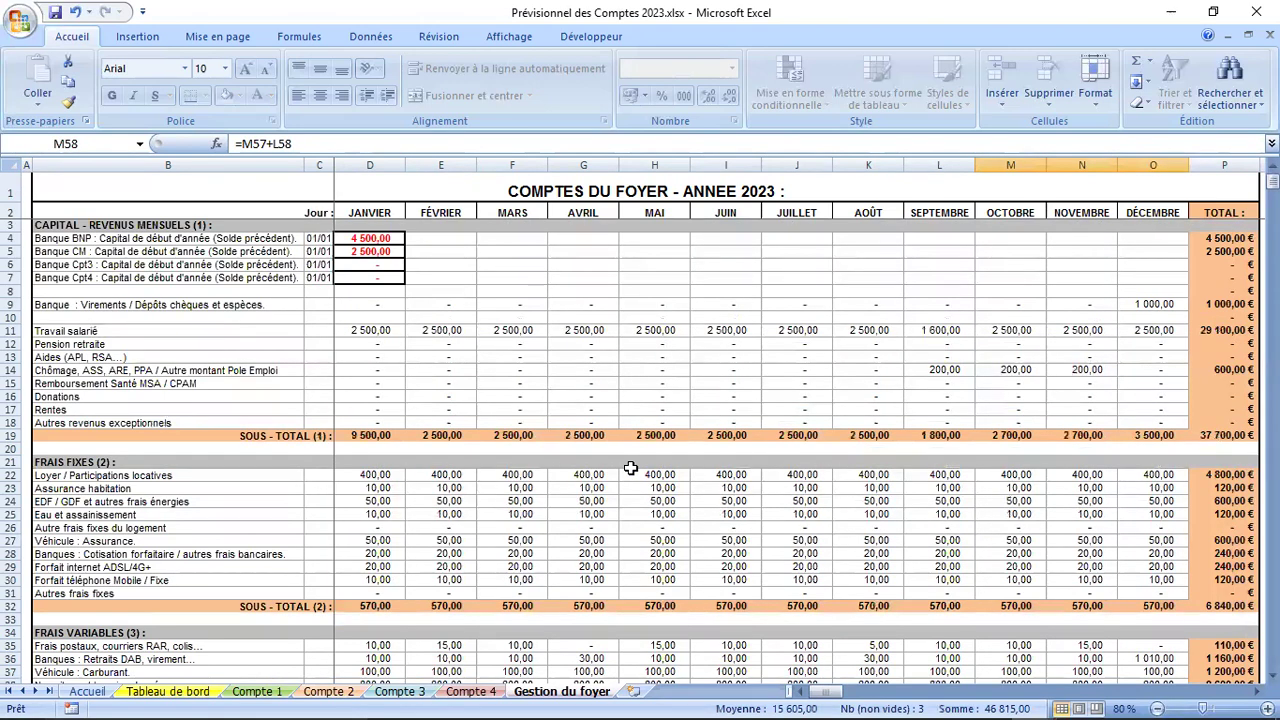
pyautogui.scroll(-5, 488, 417)
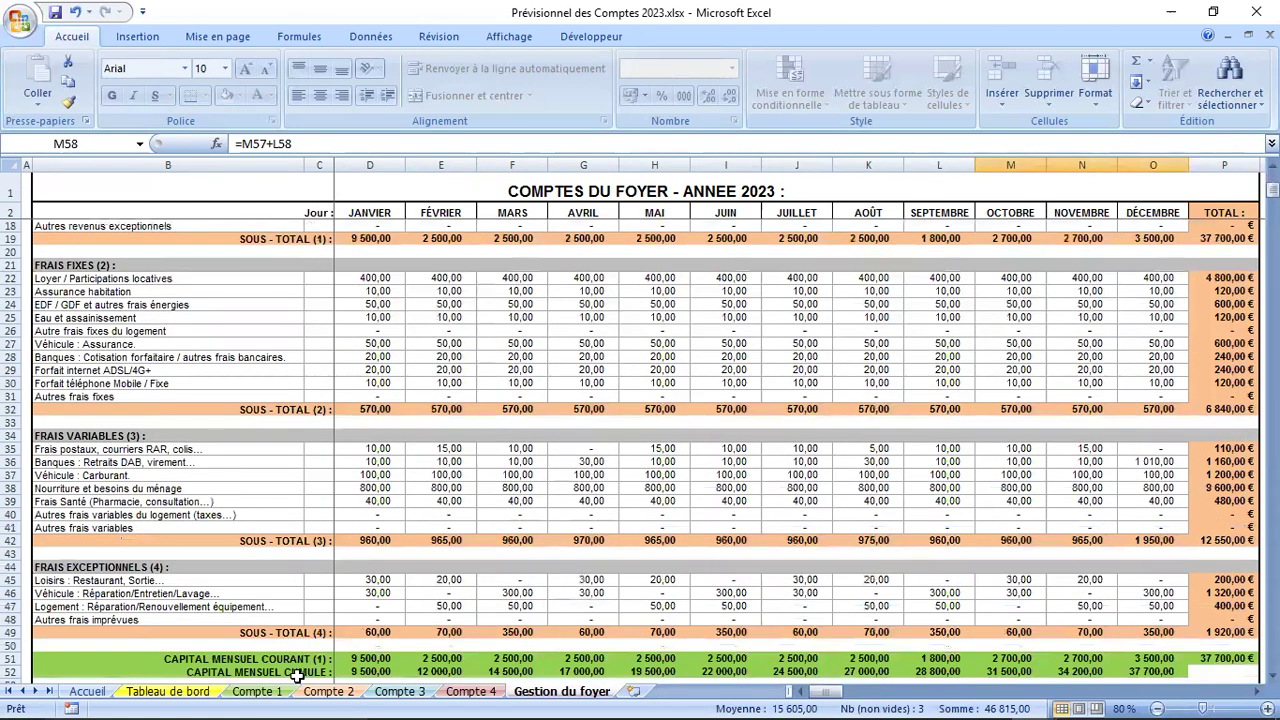
# Step: On Compte 1, enter 4585 as January's VERRIFICATION DU SOLDE TOTAL in D54 and compare it with January's SOLDE CUMULE TOTAL
pyautogui.click(262, 692)
pyautogui.scroll(-10, 565, 551)
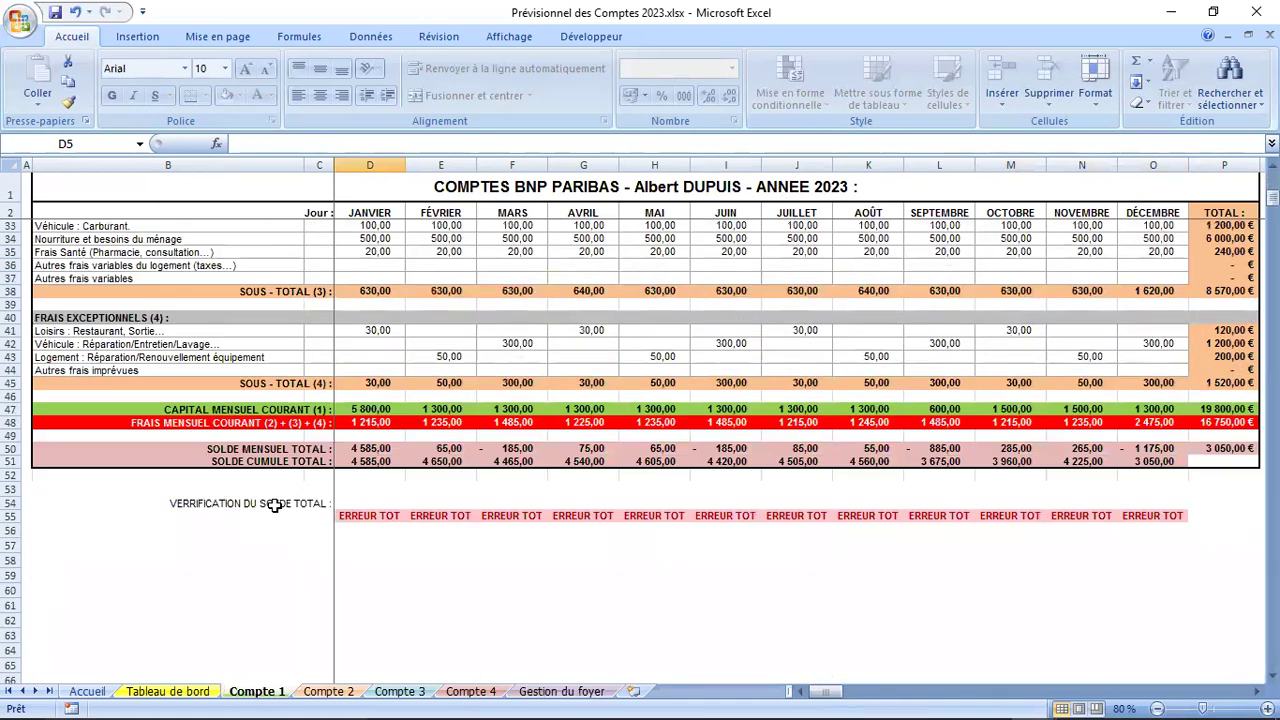
pyautogui.click(274, 505)
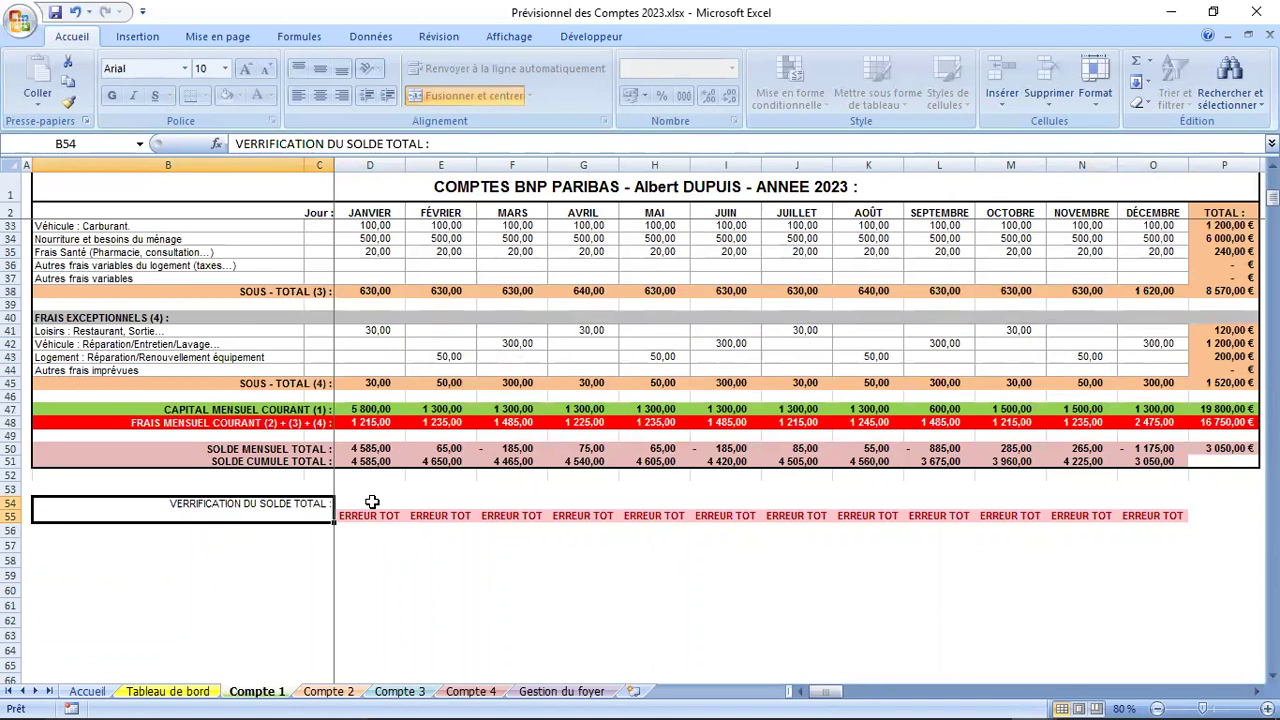
pyautogui.click(372, 502)
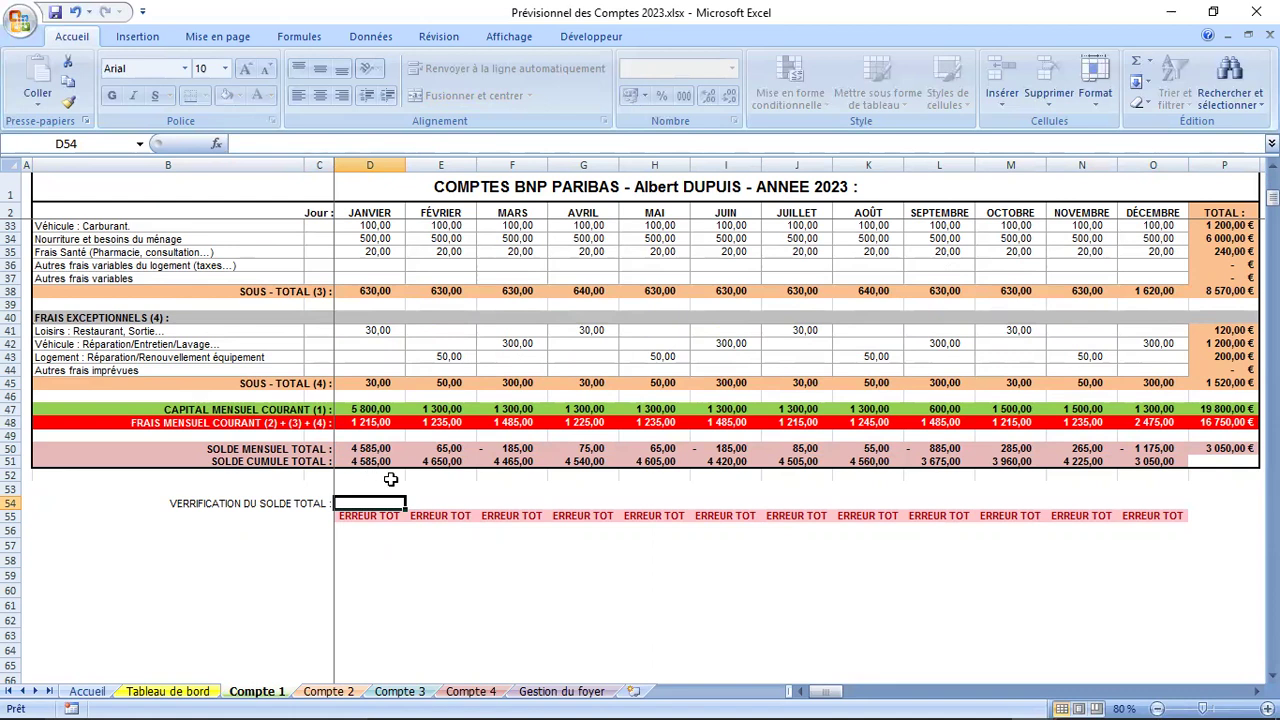
pyautogui.write('4585')
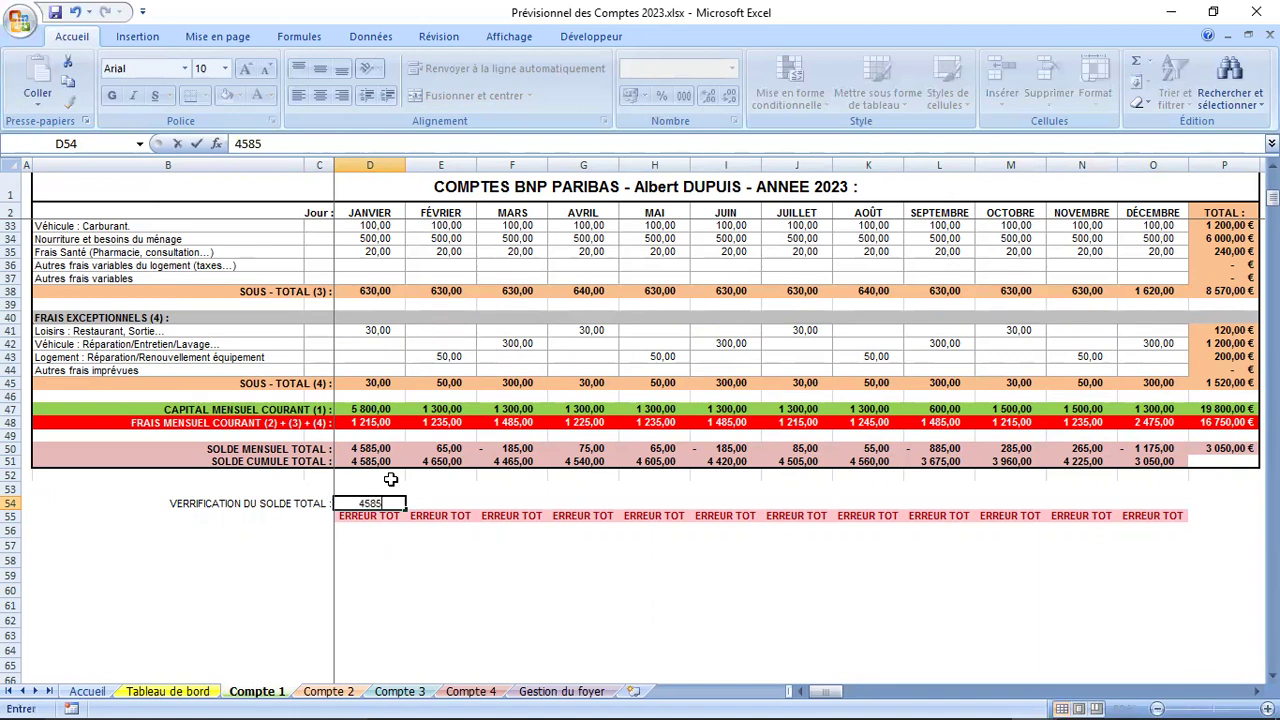
pyautogui.press('Return')
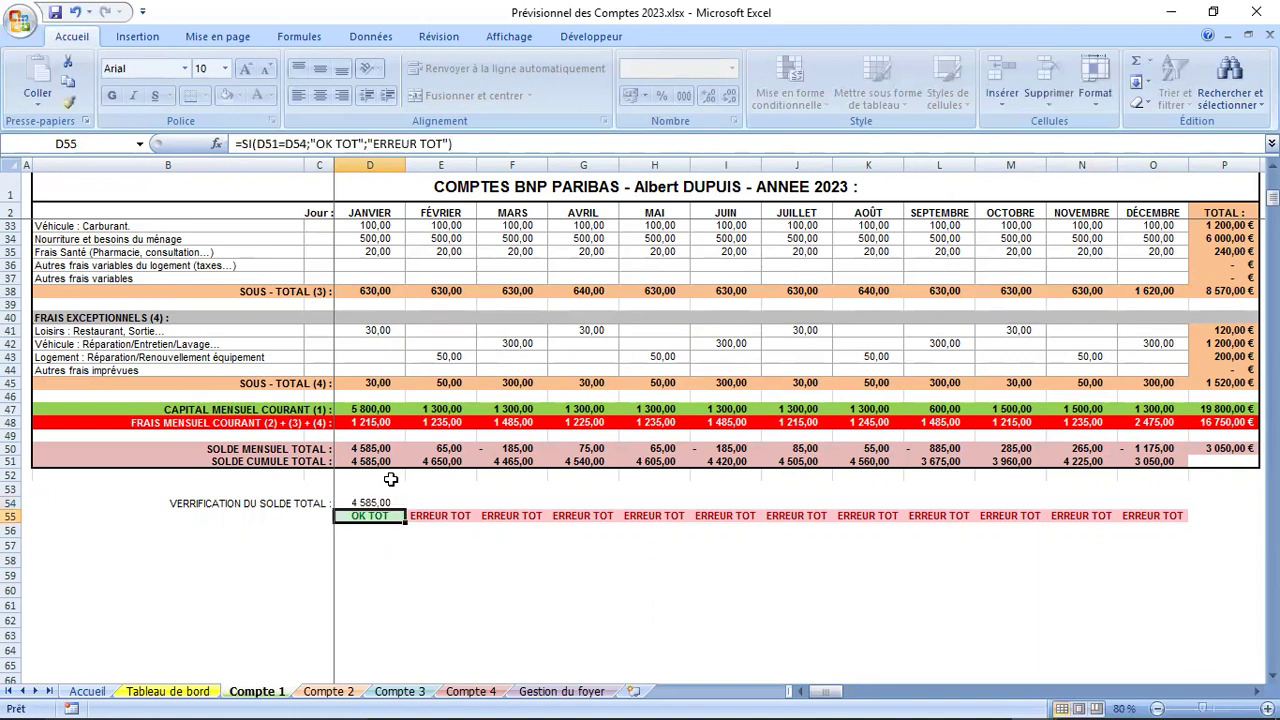
pyautogui.click(383, 503)
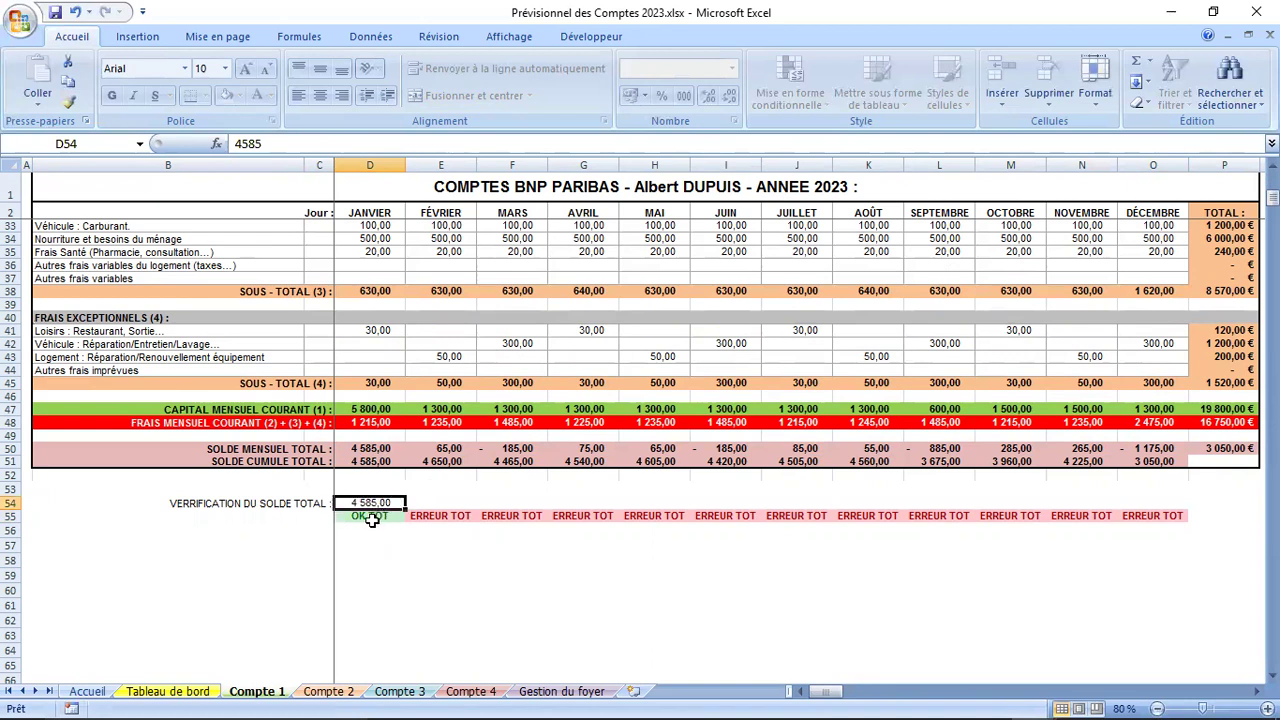
pyautogui.click(369, 461)
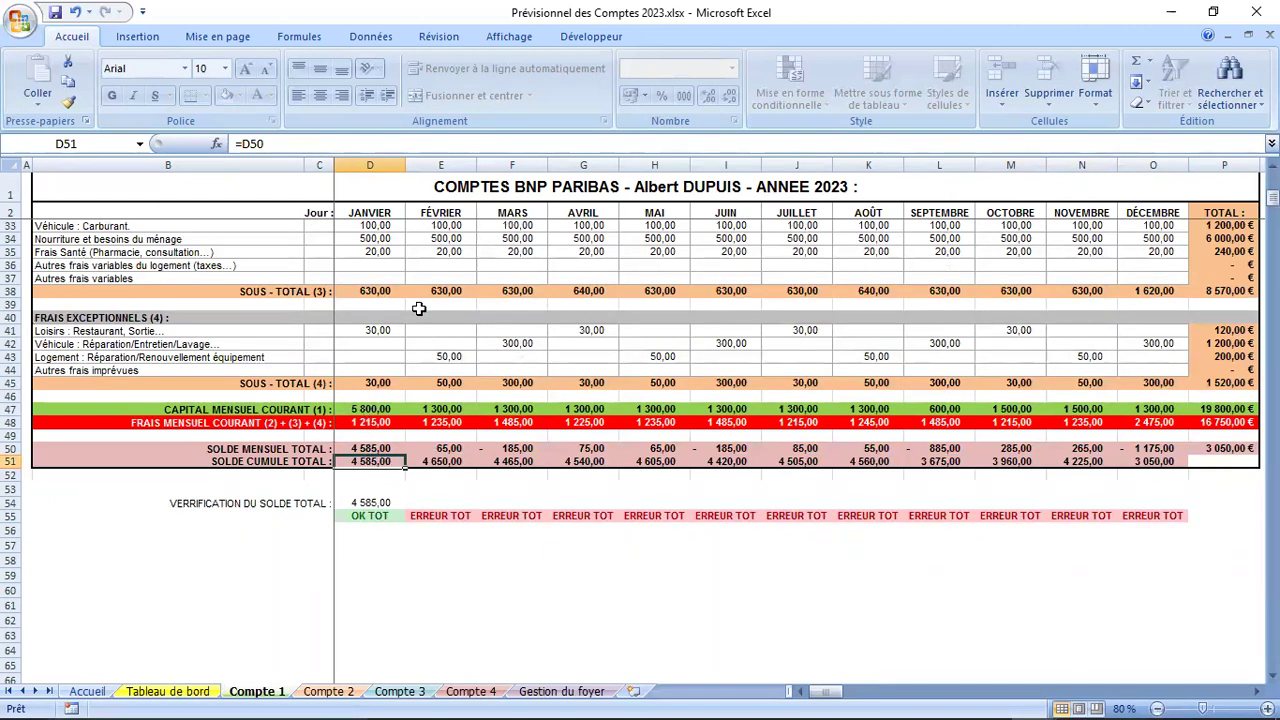
# Step: Enter 3652 as February's VERRIFICATION DU SOLDE TOTAL in E54 and check it against February's cumulative balance and expenses
pyautogui.click(452, 503)
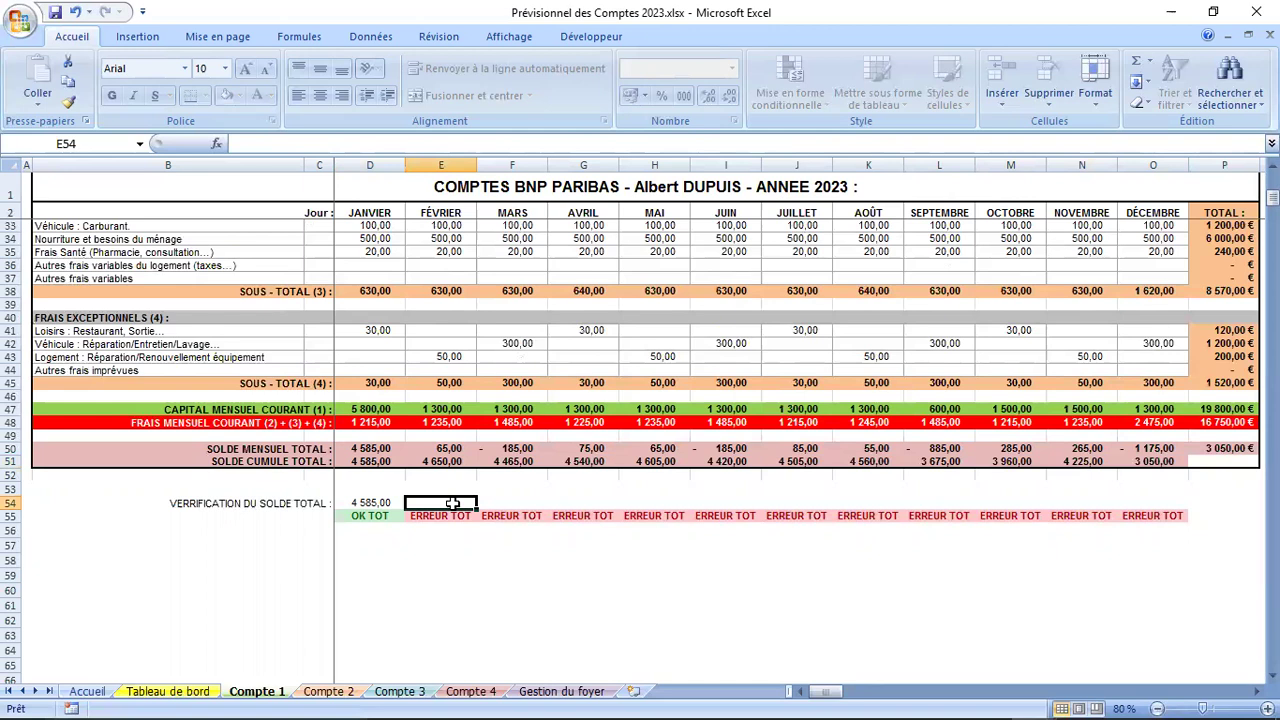
pyautogui.write('3 652')
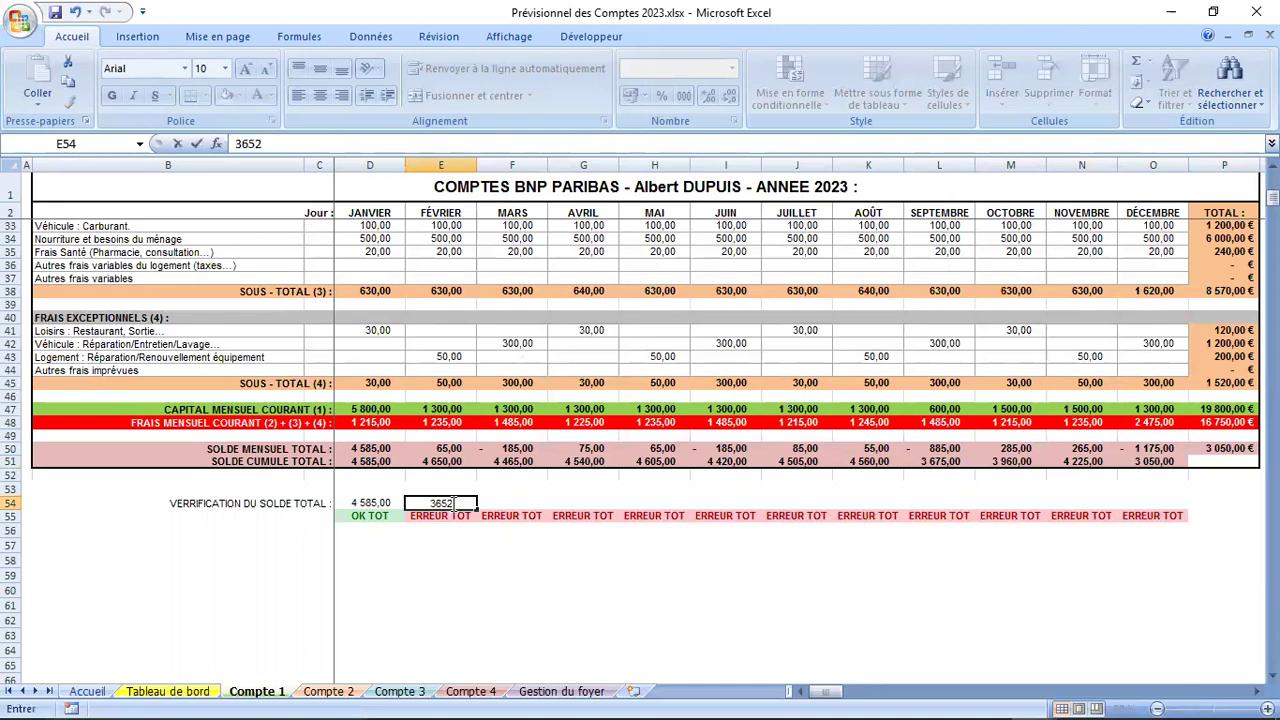
pyautogui.press('Return')
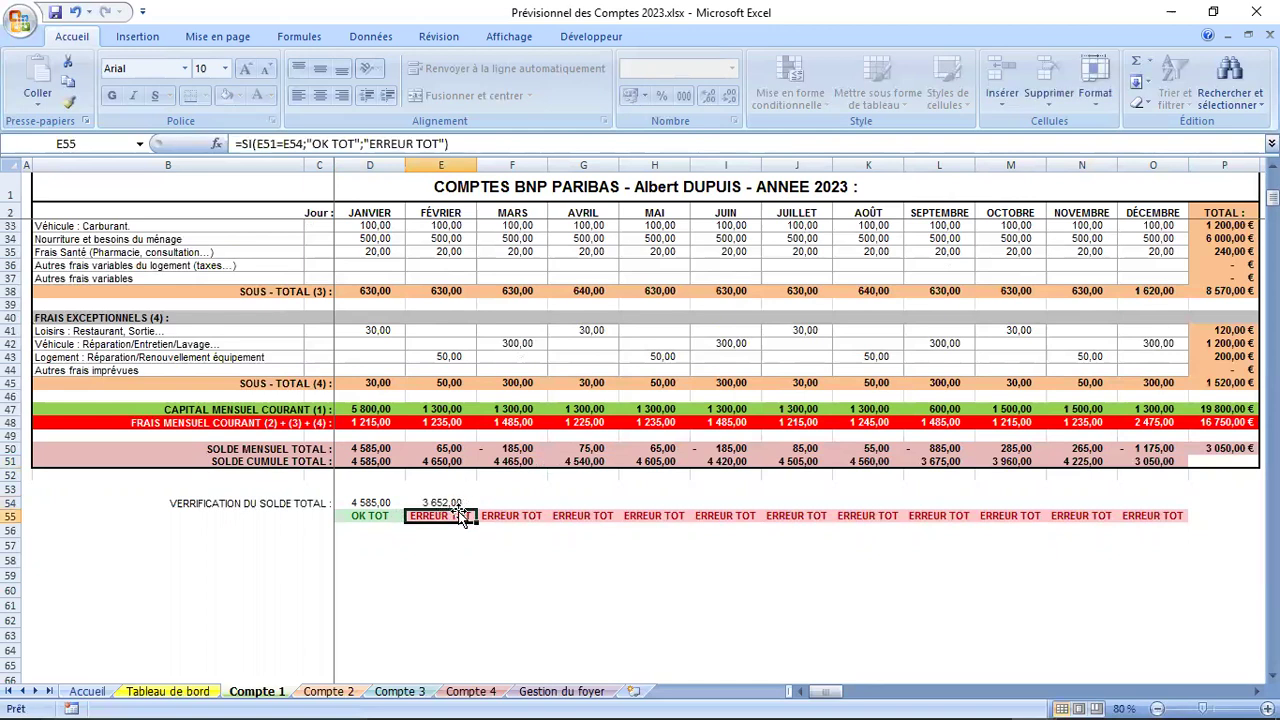
pyautogui.click(442, 462)
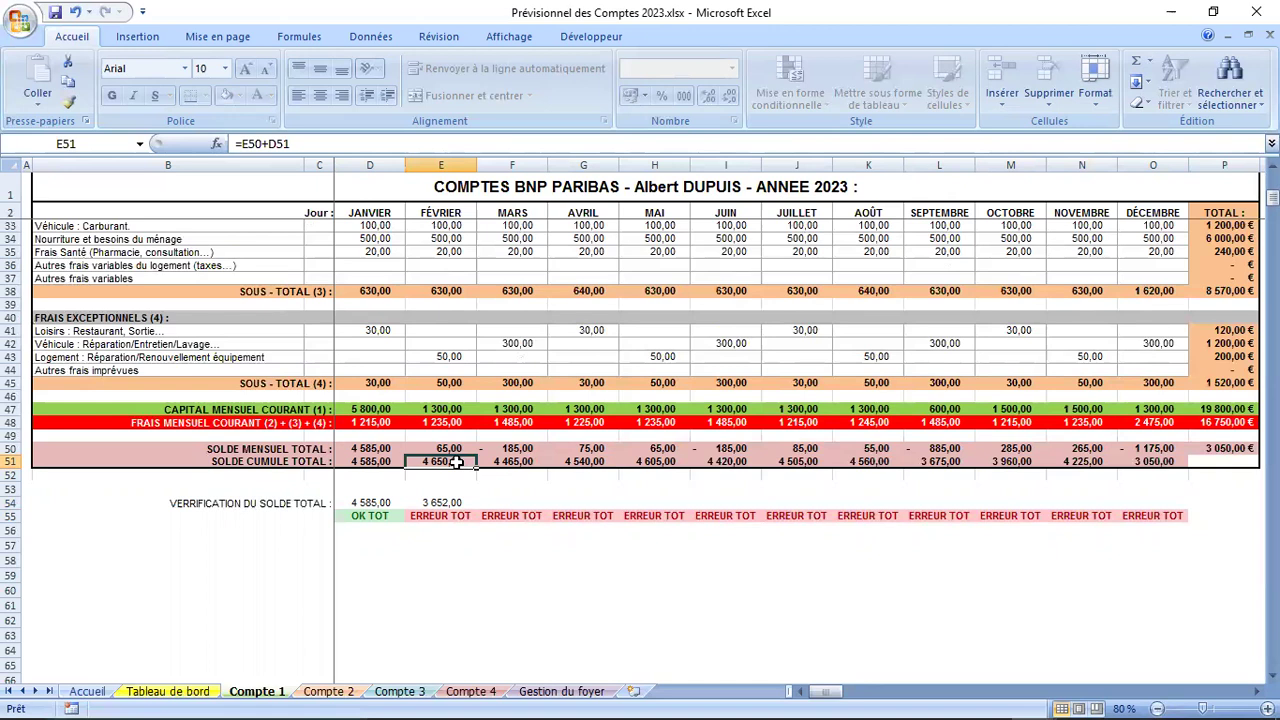
pyautogui.click(443, 503)
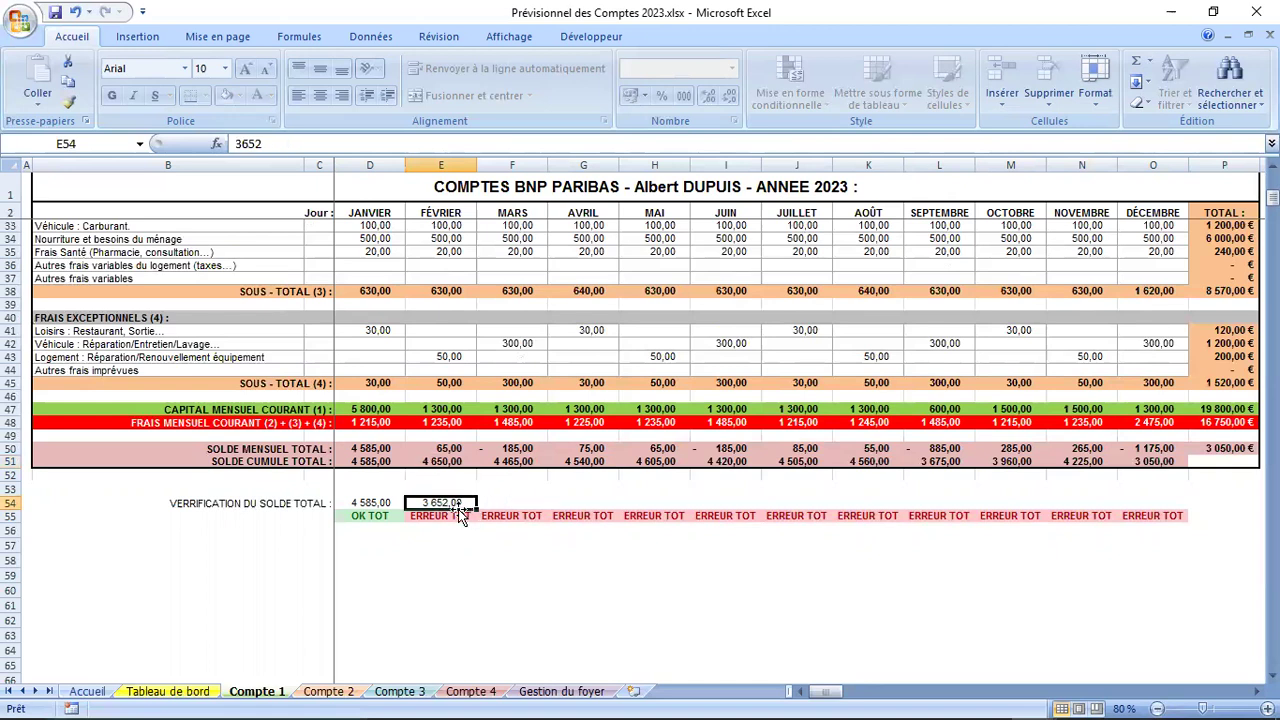
pyautogui.click(448, 251)
pyautogui.scroll(3, 448, 251)
pyautogui.scroll(-2, 448, 251)
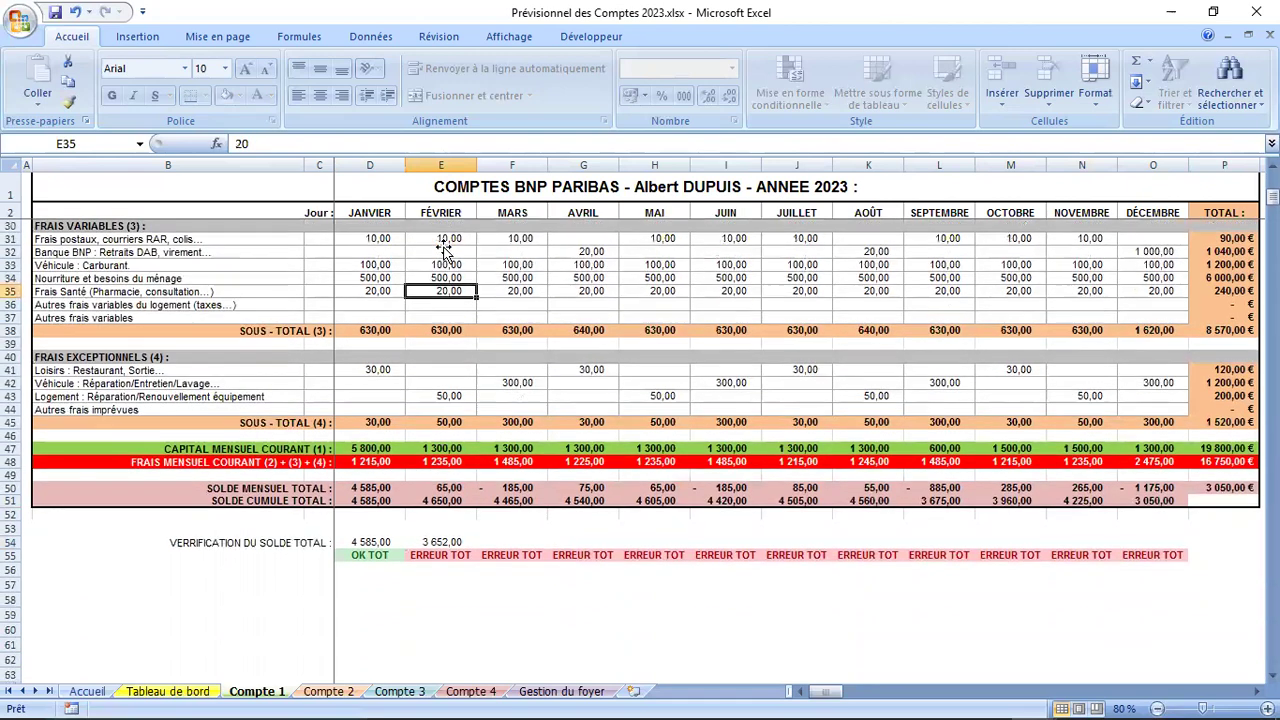
# Step: Clear the February and January test amounts from E54 and D54 in the VERRIFICATION DU SOLDE TOTAL row
pyautogui.click(446, 540)
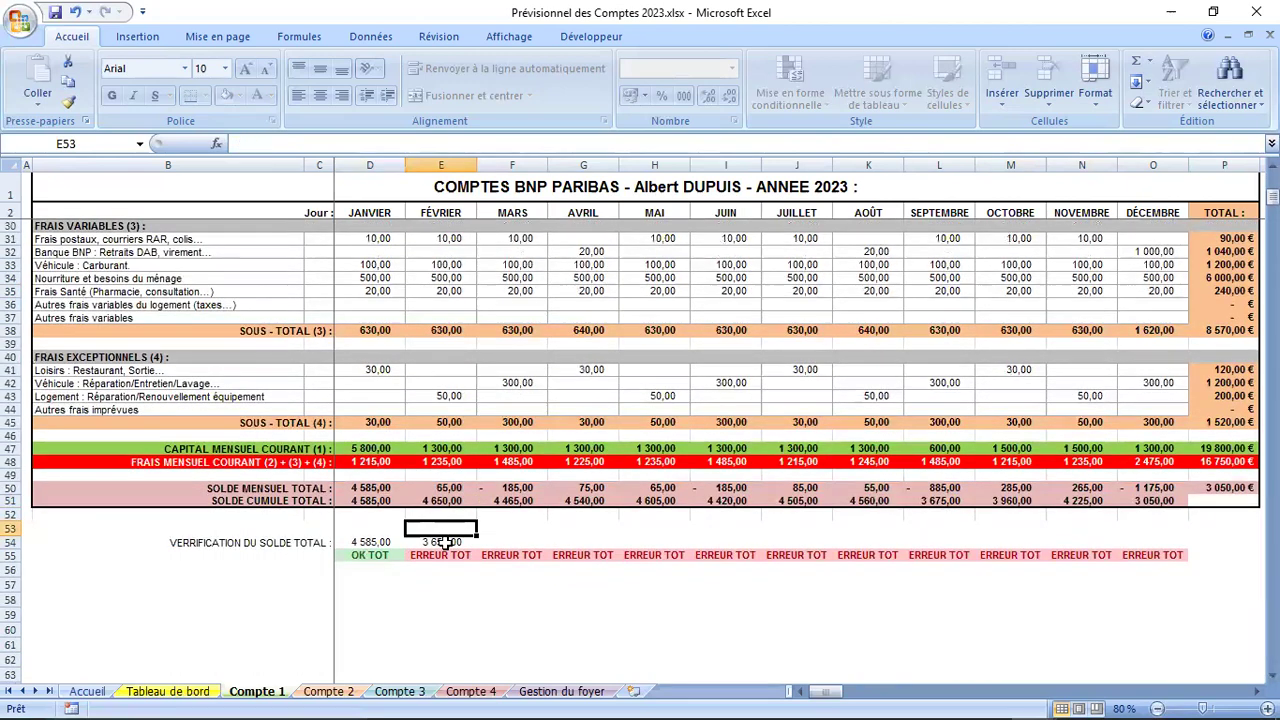
pyautogui.press('Delete')
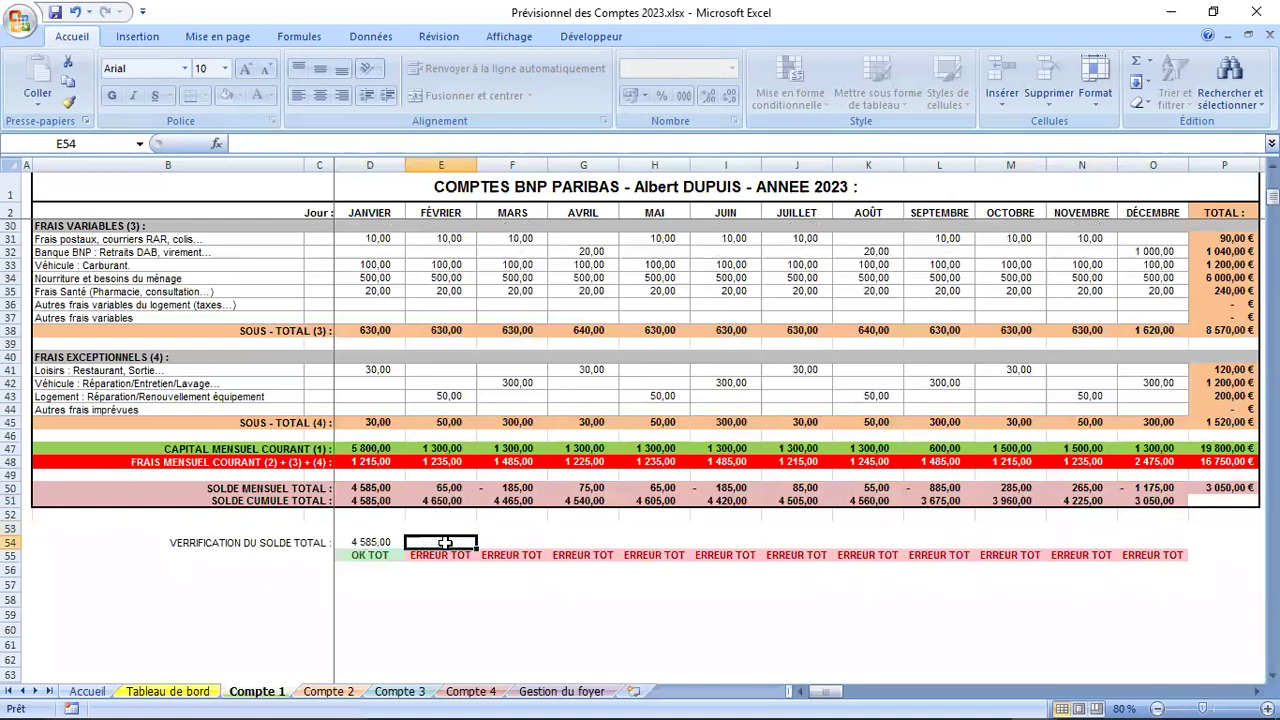
pyautogui.click(367, 542)
pyautogui.press('Delete')
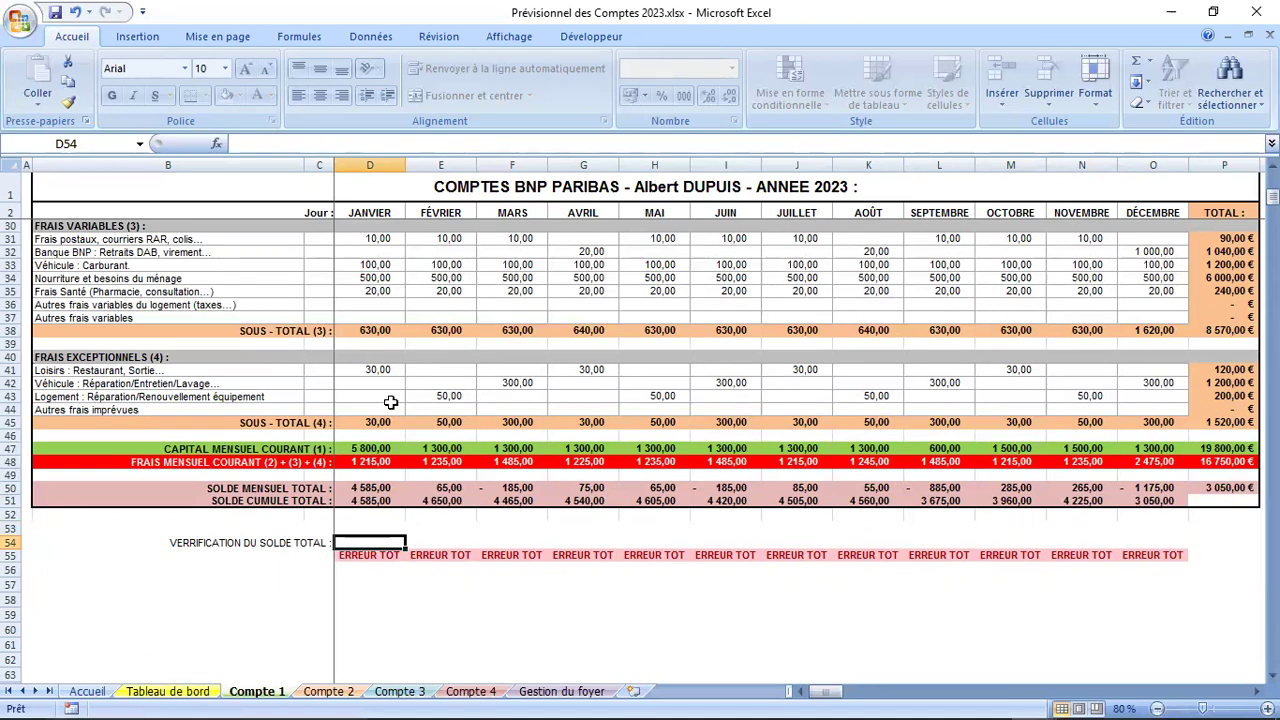
# Step: On Compte 1, replace January's Nourriture et besoins du ménage amount in D34 with the formula =25+15+12
pyautogui.scroll(2, 390, 403)
pyautogui.scroll(3, 390, 403)
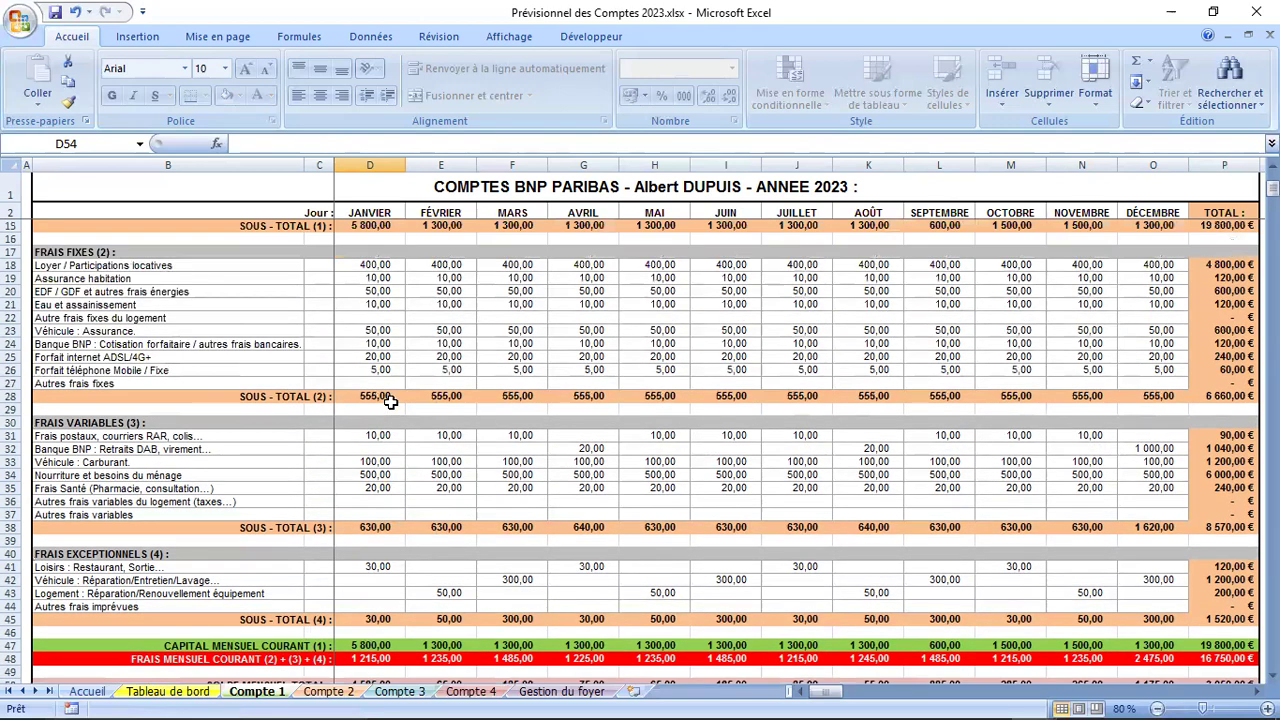
pyautogui.click(378, 472)
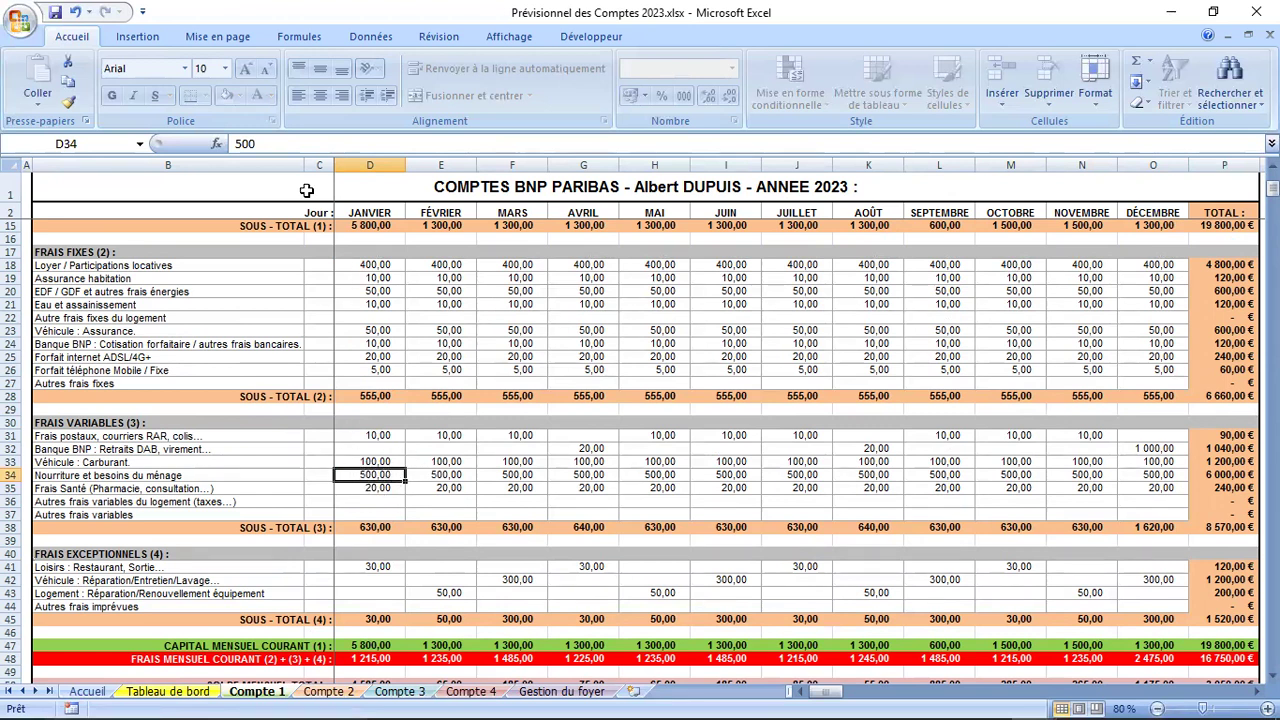
pyautogui.moveTo(262, 143); pyautogui.dragTo(213, 140)
pyautogui.press('BackSpace')
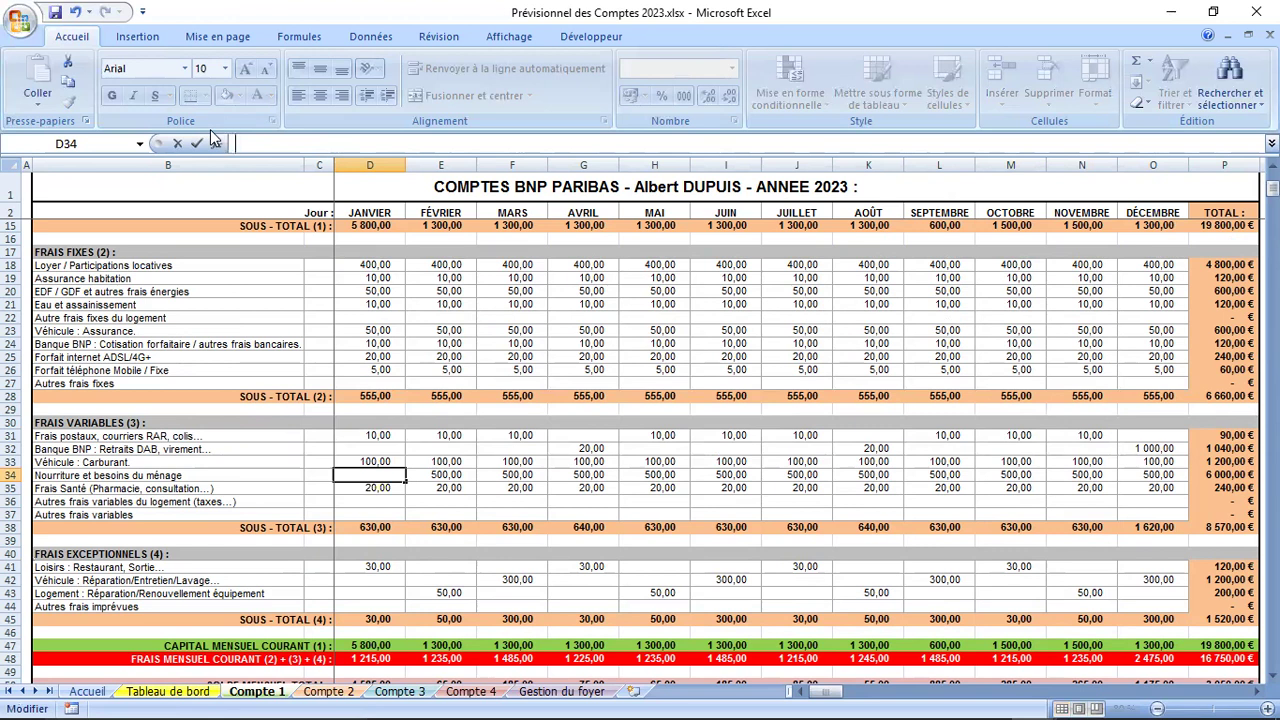
pyautogui.write('=')
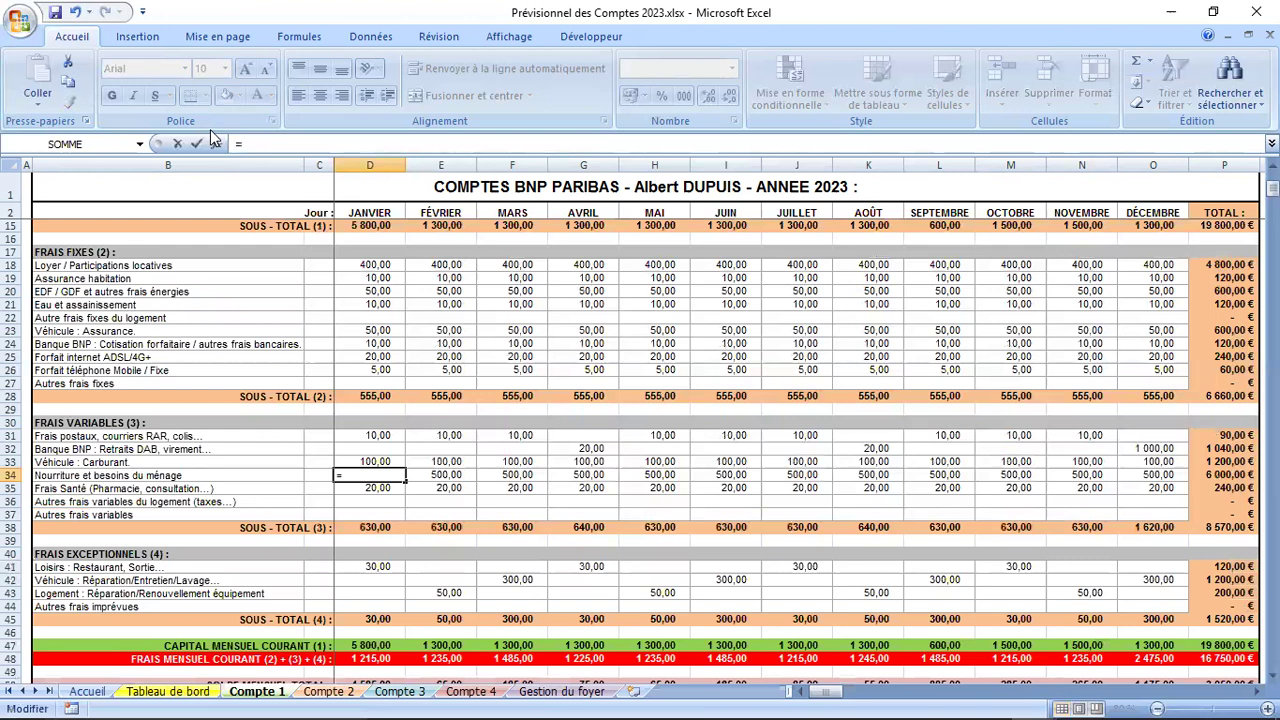
pyautogui.write('25+15+')
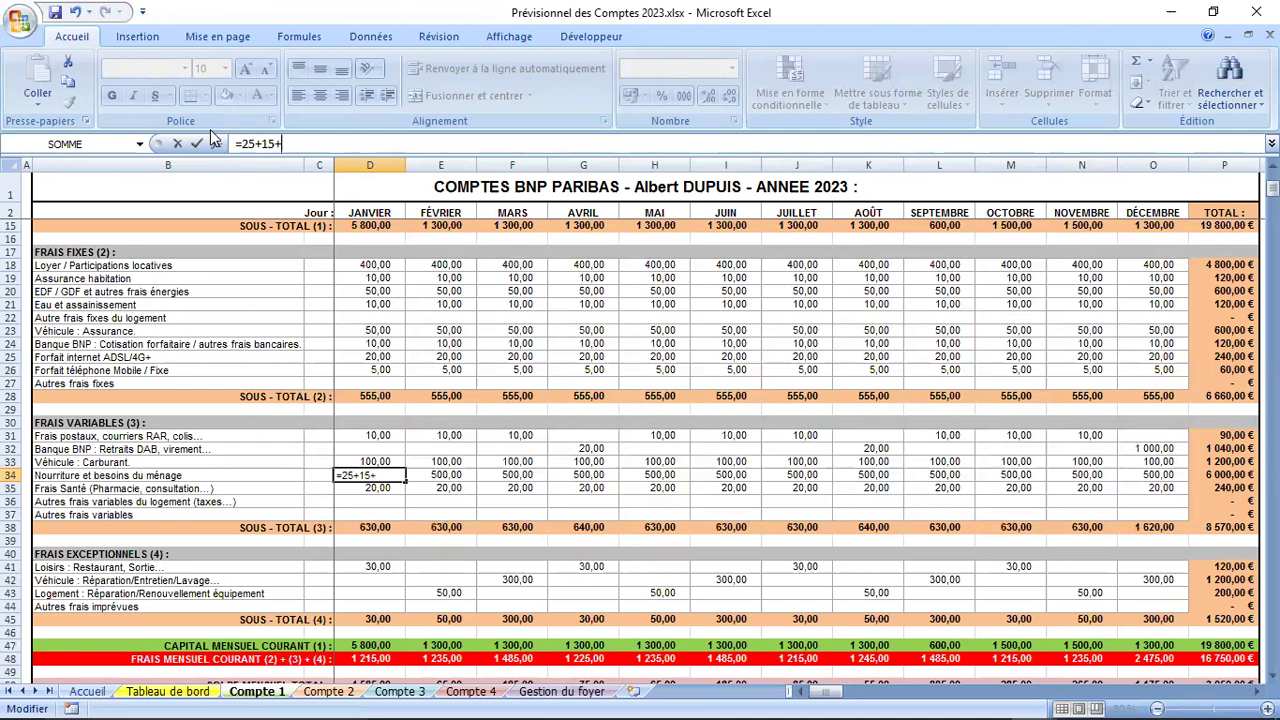
pyautogui.write('12')
pyautogui.press('Return')
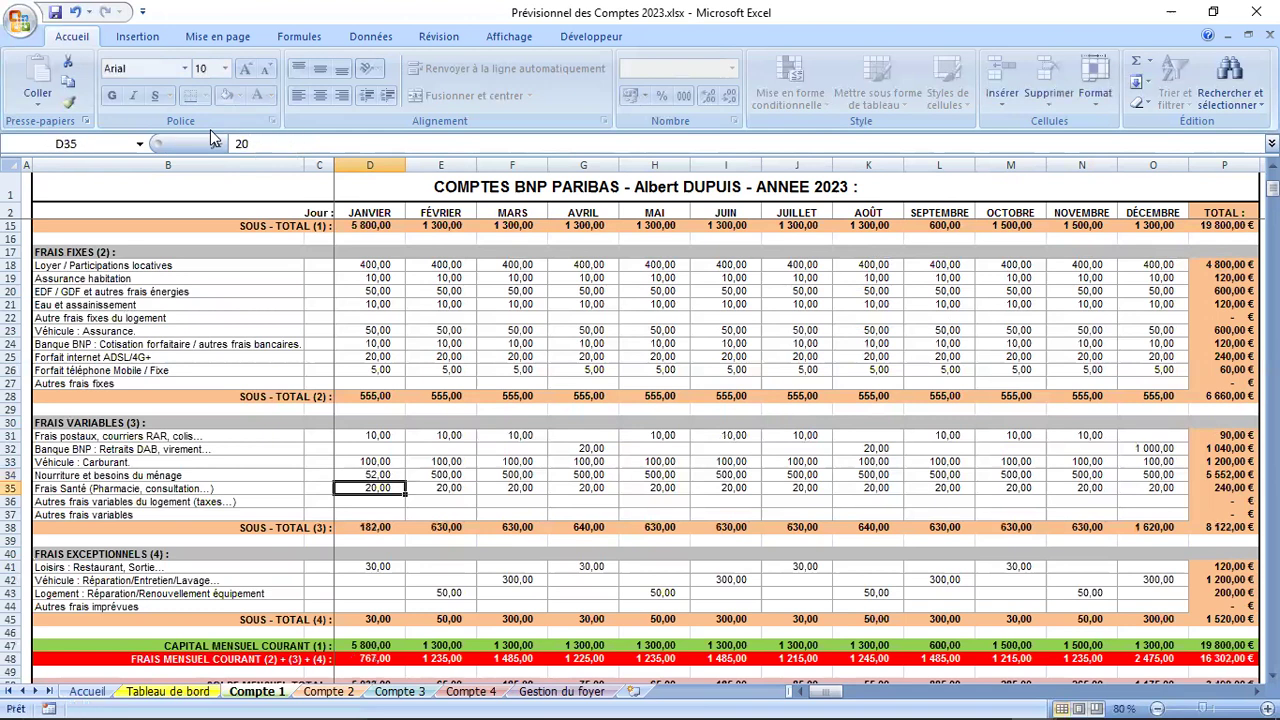
# Step: Set January's Nourriture et besoins du ménage in D34 back to 500 and save the workbook
pyautogui.click(378, 474)
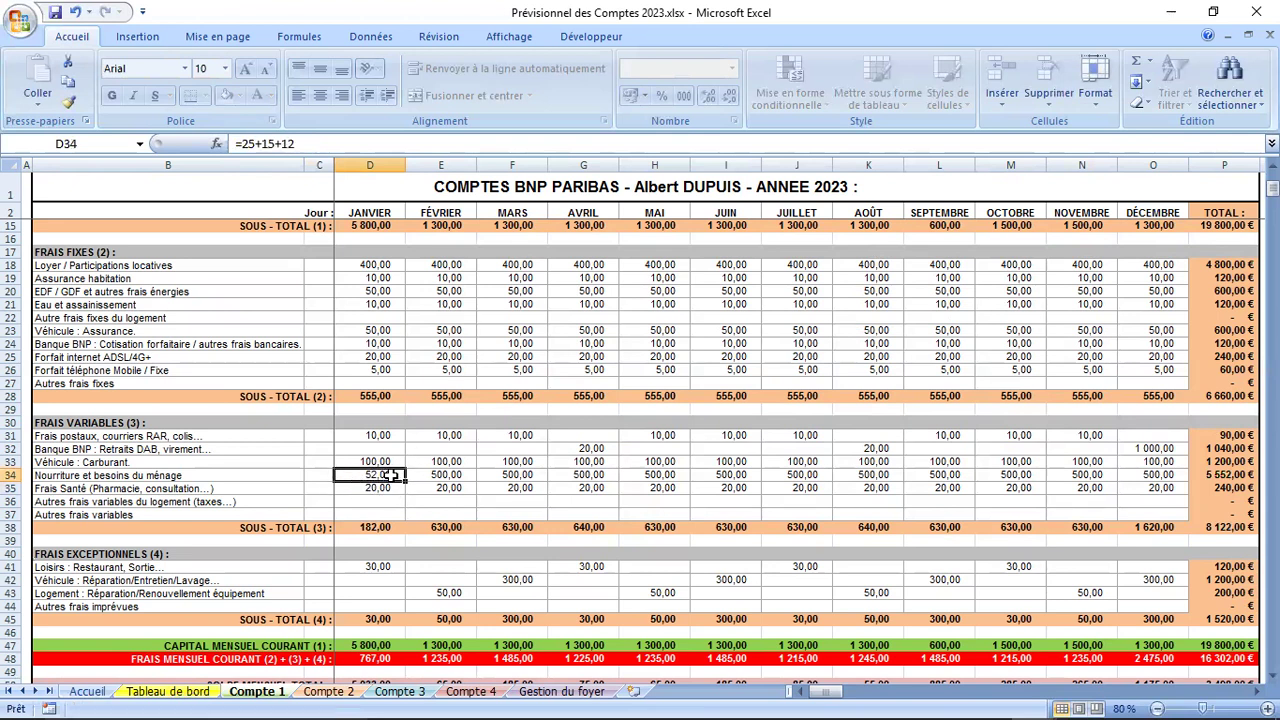
pyautogui.write('500')
pyautogui.press('Return')
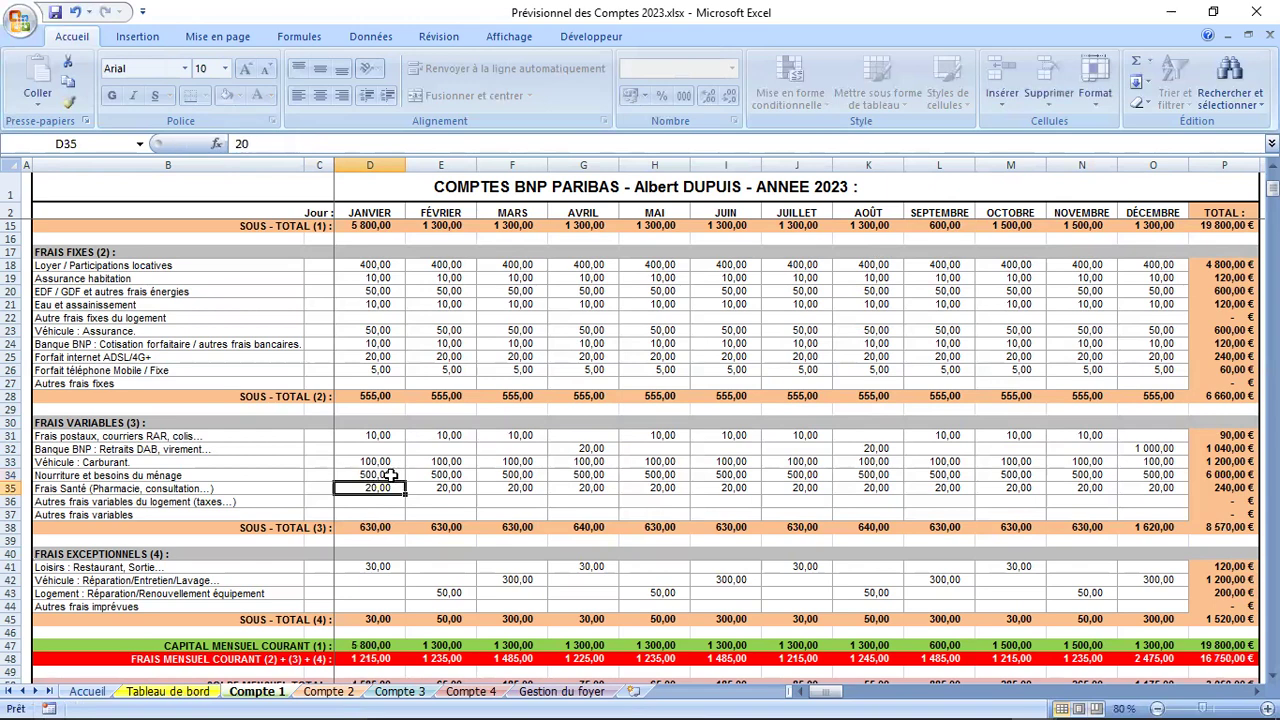
pyautogui.scroll(-3, 390, 476)
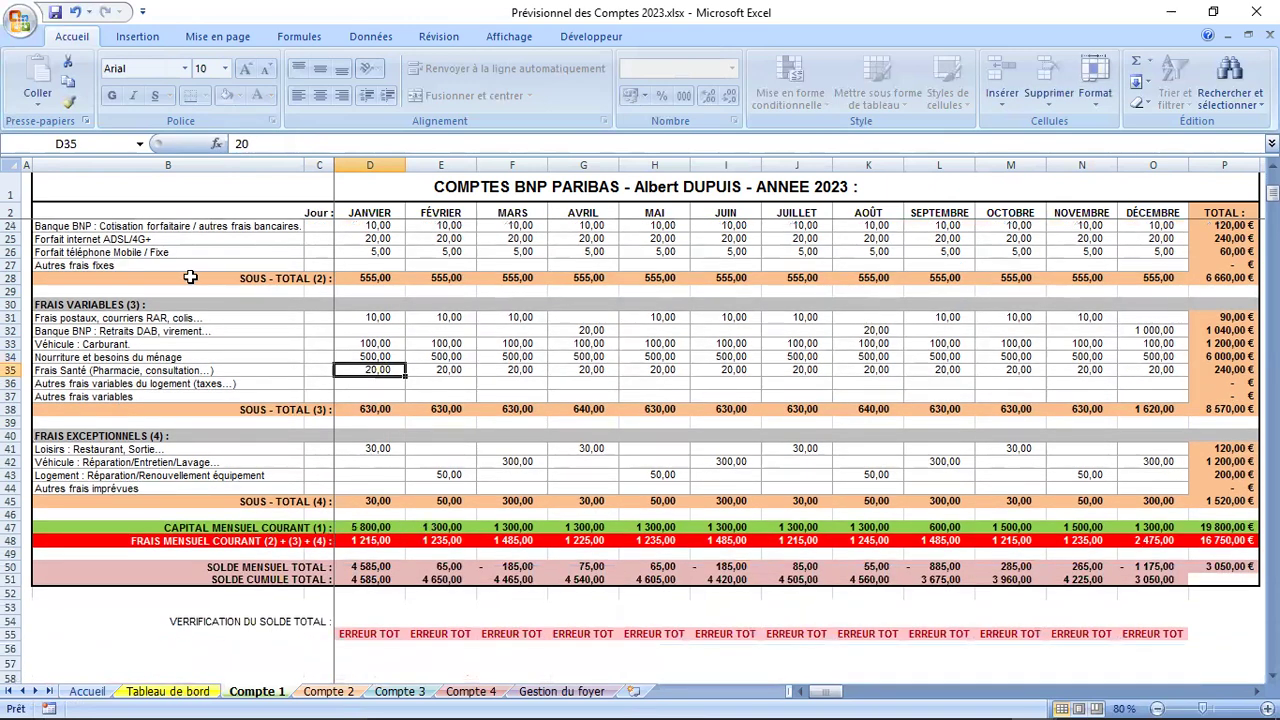
pyautogui.click(55, 12)
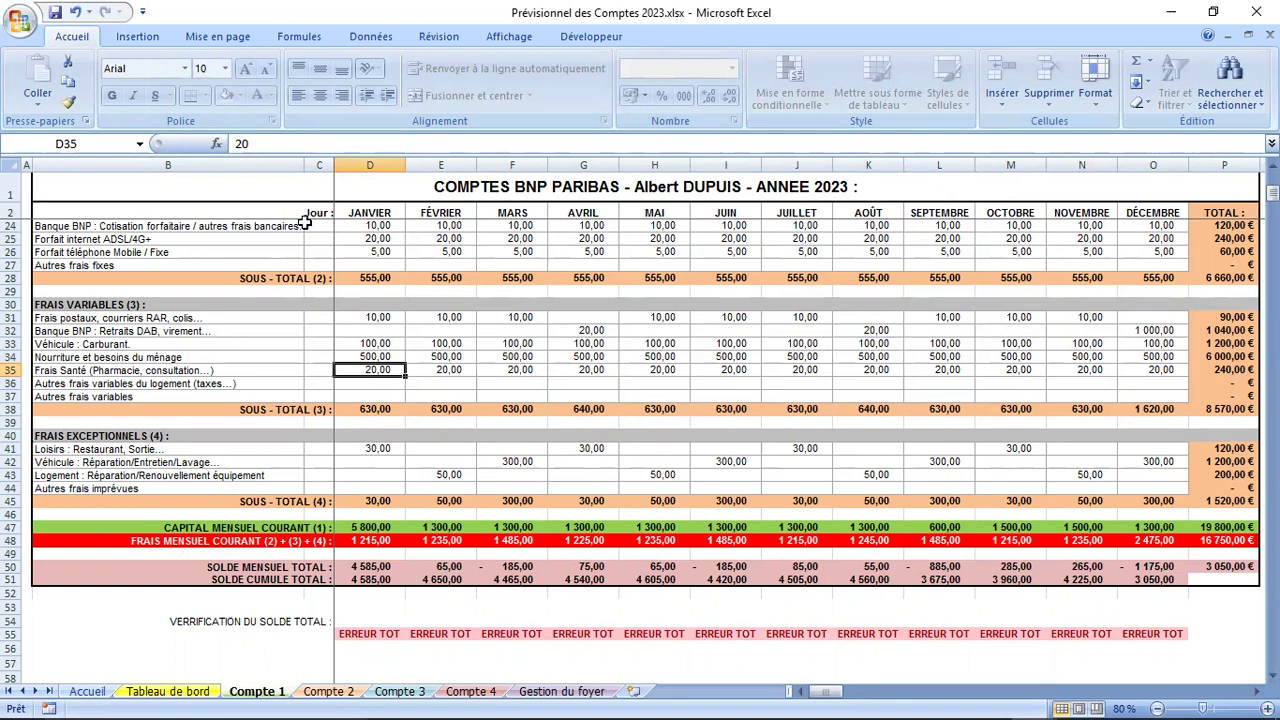
# Step: On Gestion du foyer, examine the April to June fixed-expense formulas and review the sheet from revenues down to the balance totals
pyautogui.click(563, 692)
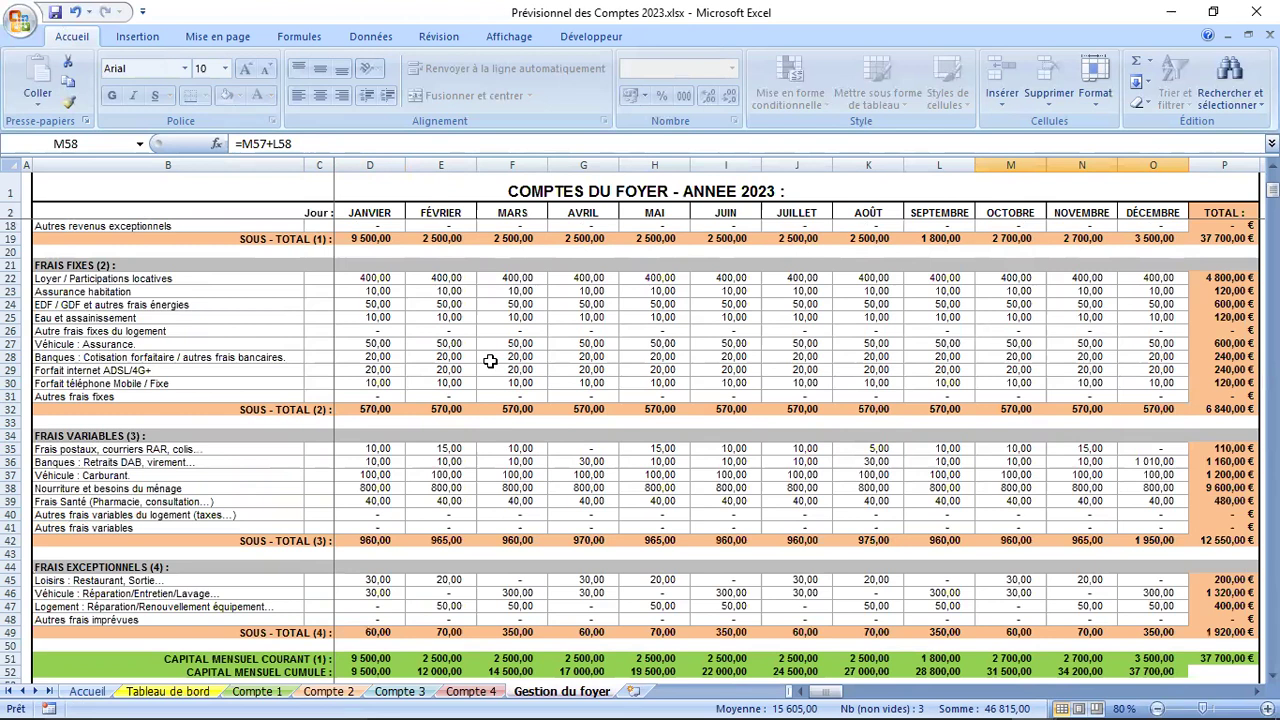
pyautogui.click(575, 291)
pyautogui.moveTo(611, 321); pyautogui.dragTo(718, 384)
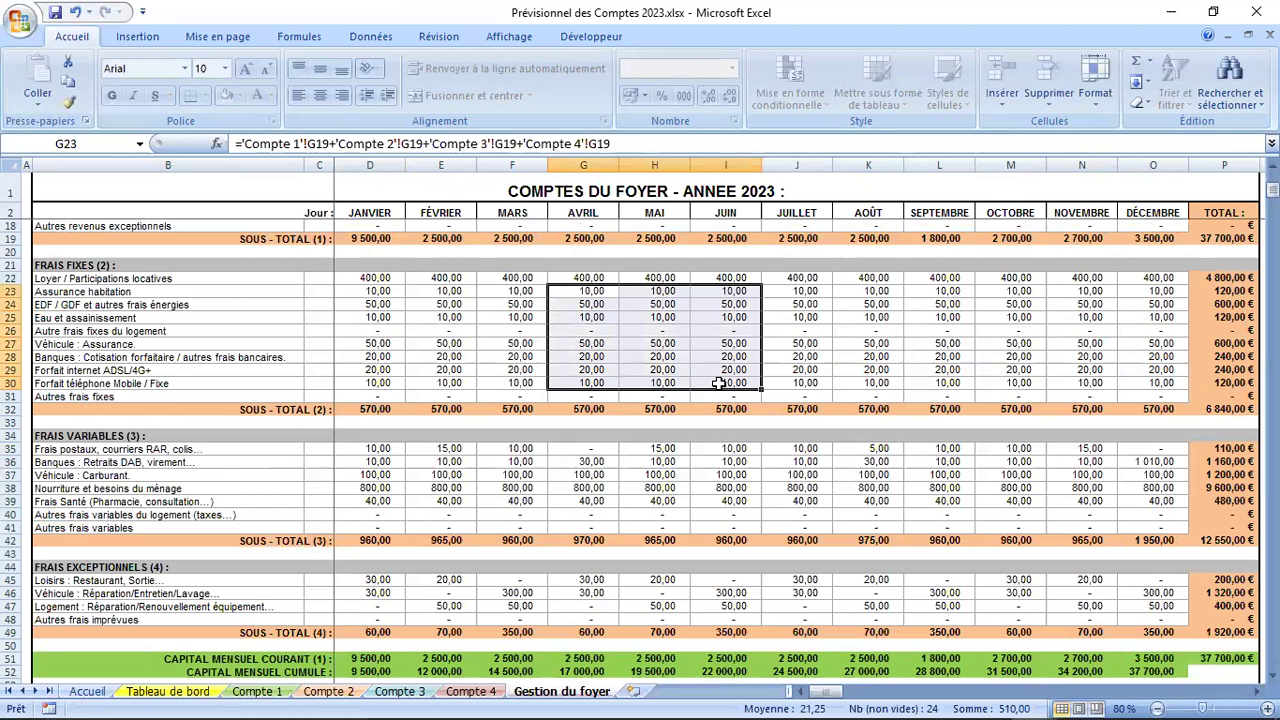
pyautogui.click(604, 335)
pyautogui.scroll(-5, 622, 460)
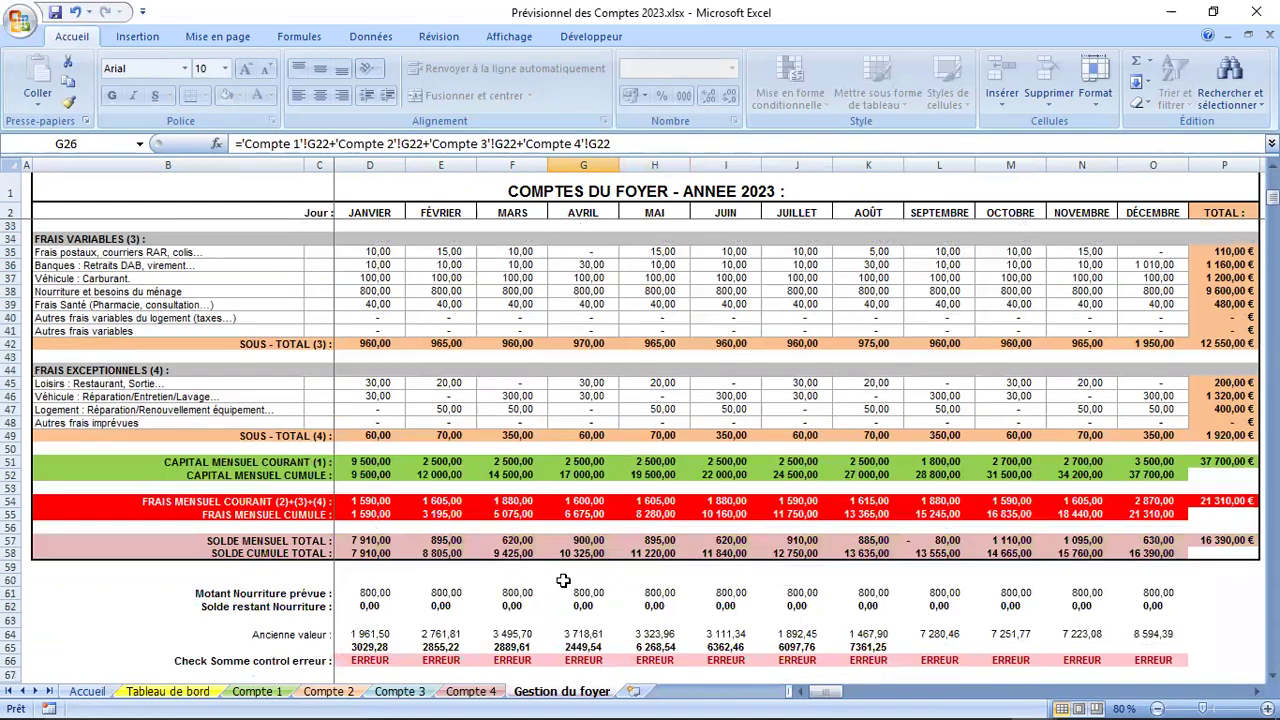
pyautogui.scroll(10, 761, 374)
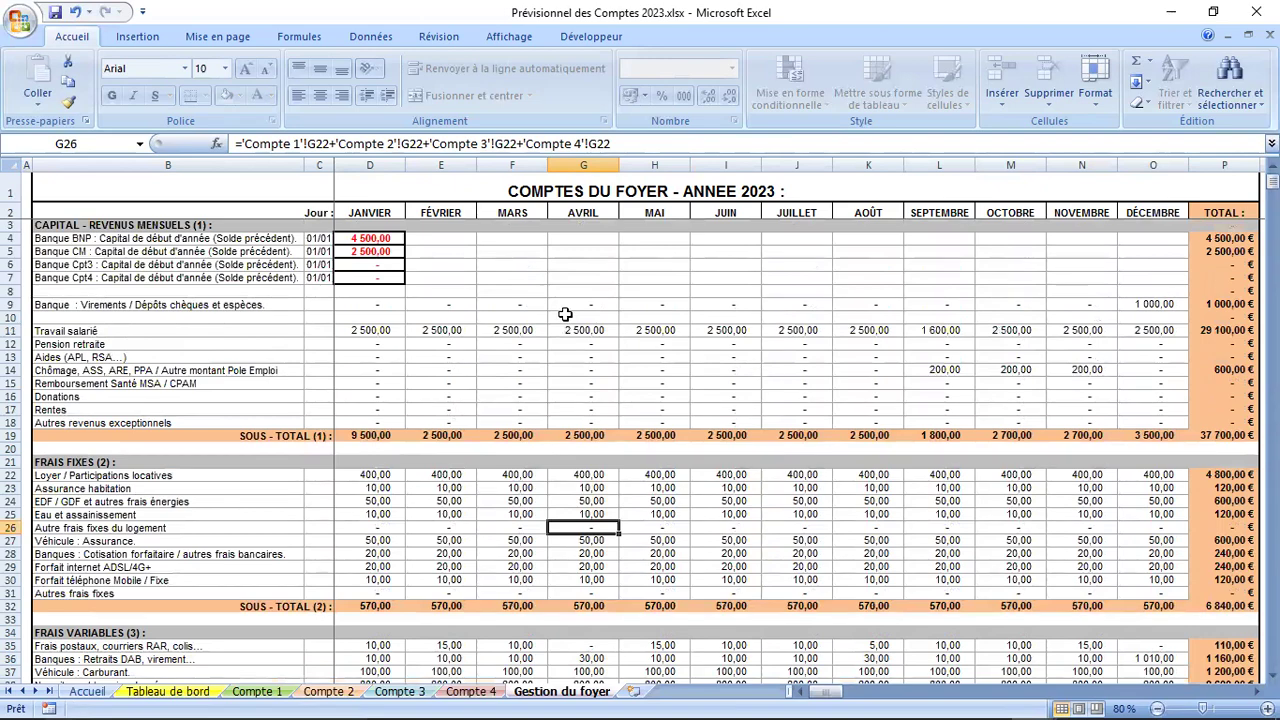
pyautogui.scroll(-10, 565, 314)
pyautogui.scroll(-1, 565, 314)
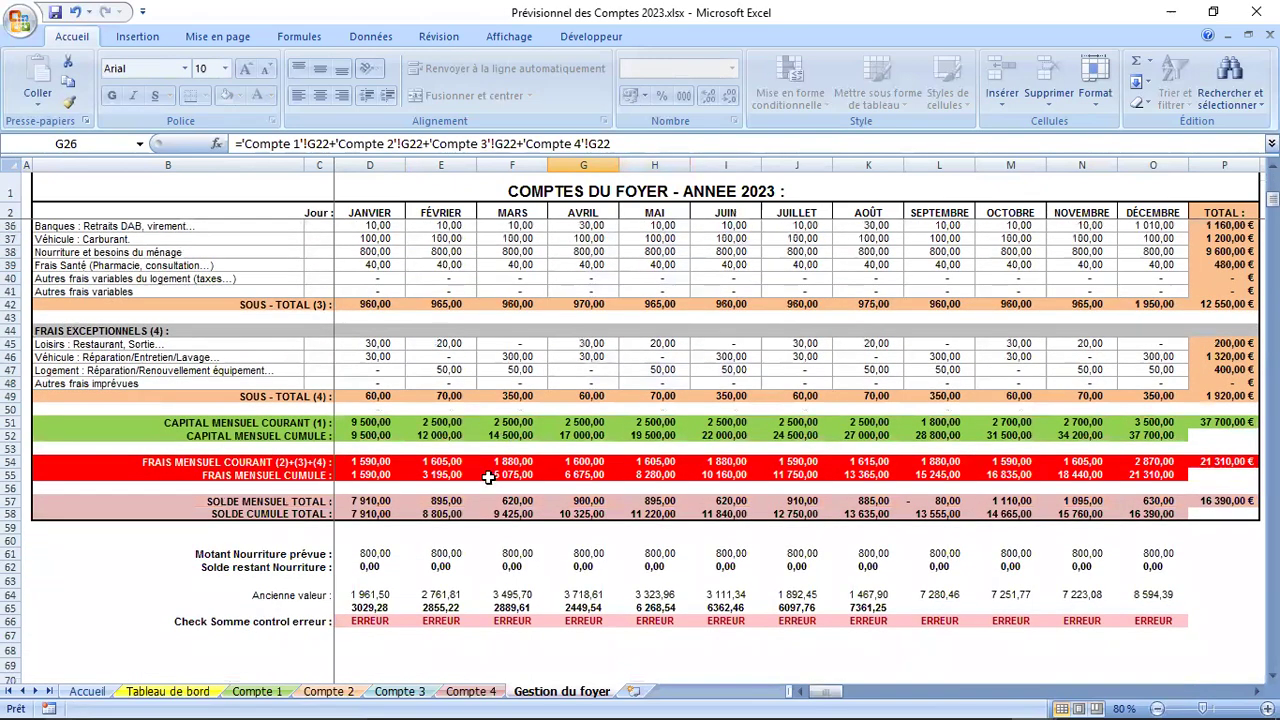
# Step: Inspect the Motant Nourriture prévue, Check Somme control erreur and Ancienne valeur rows, including January's values in D64 and D65
pyautogui.click(260, 558)
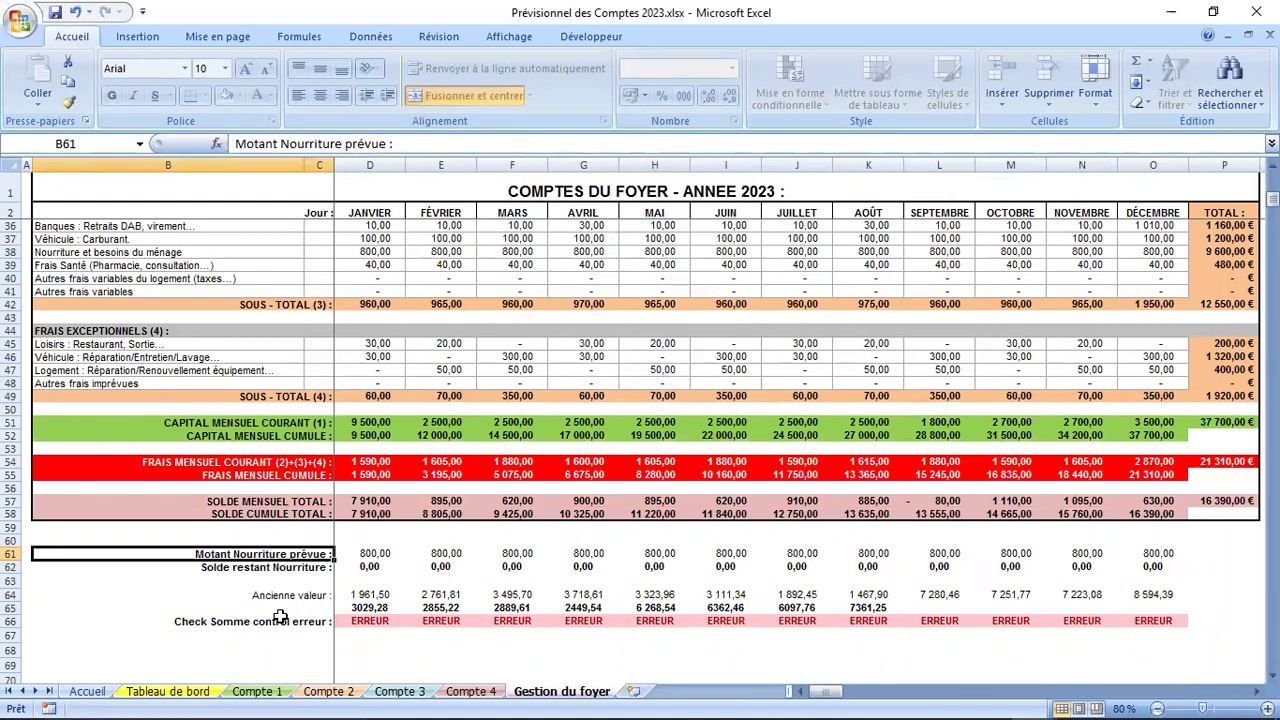
pyautogui.scroll(-1, 281, 615)
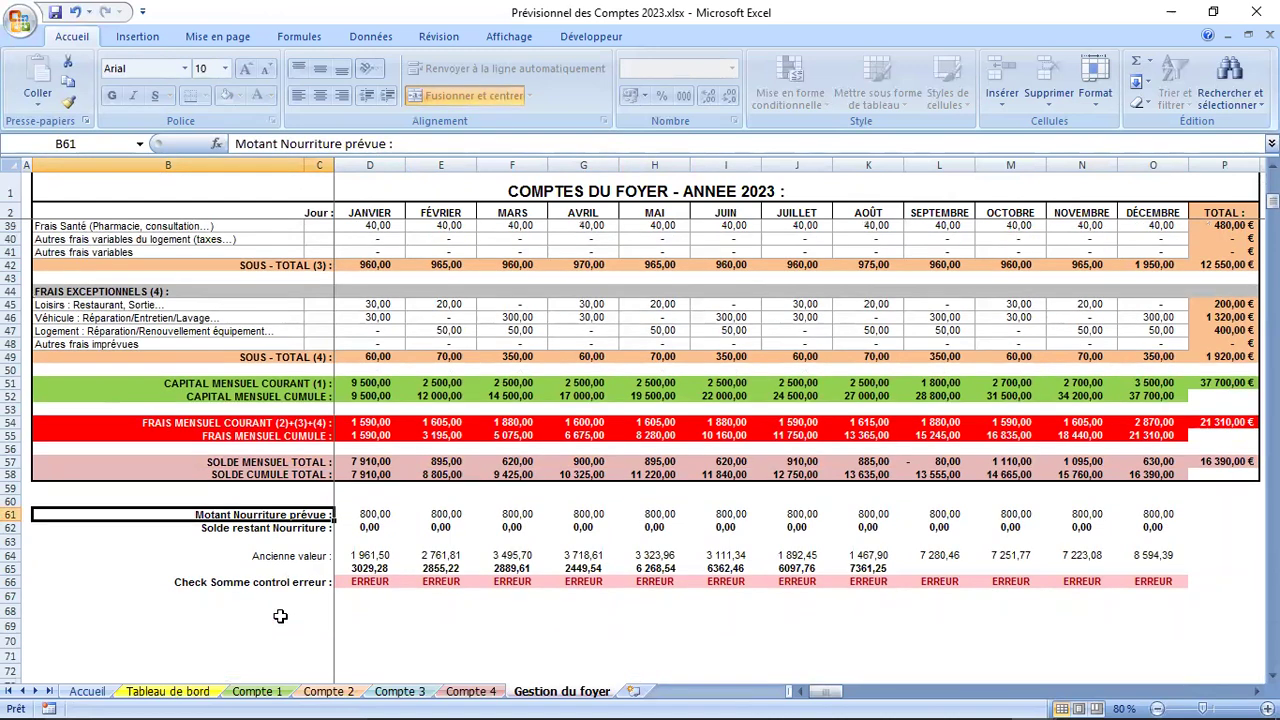
pyautogui.click(319, 577)
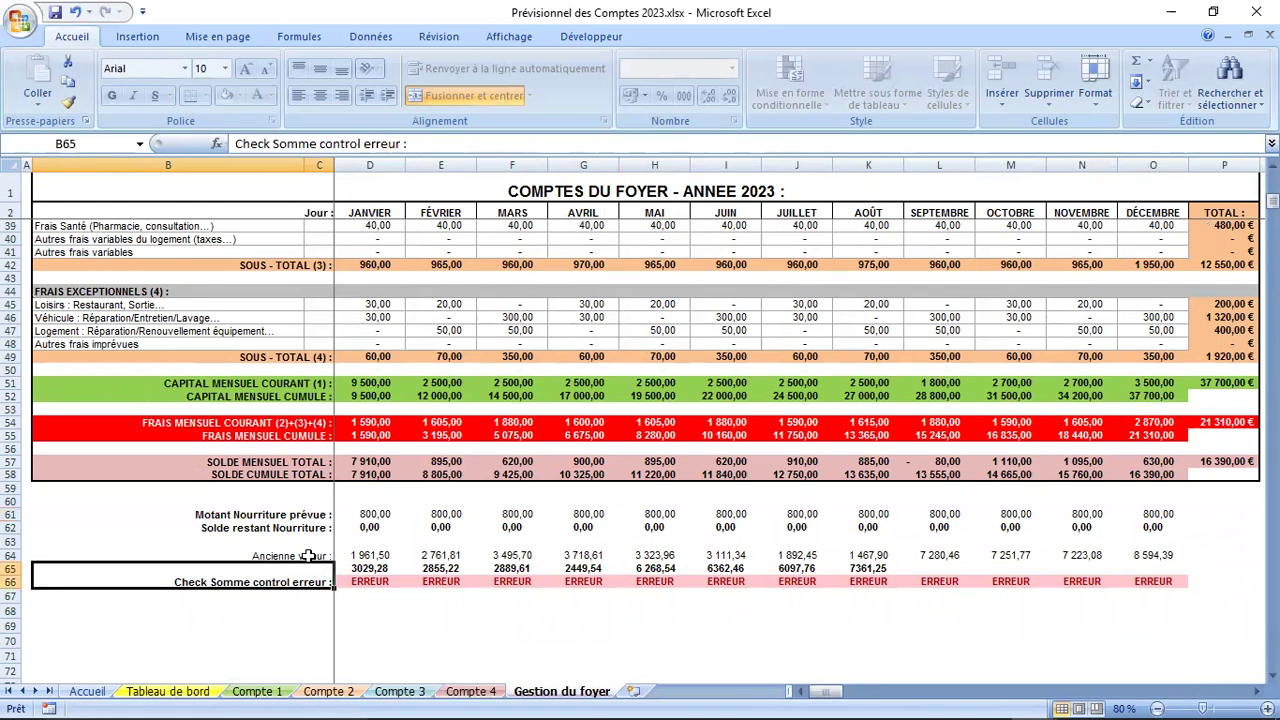
pyautogui.click(301, 554)
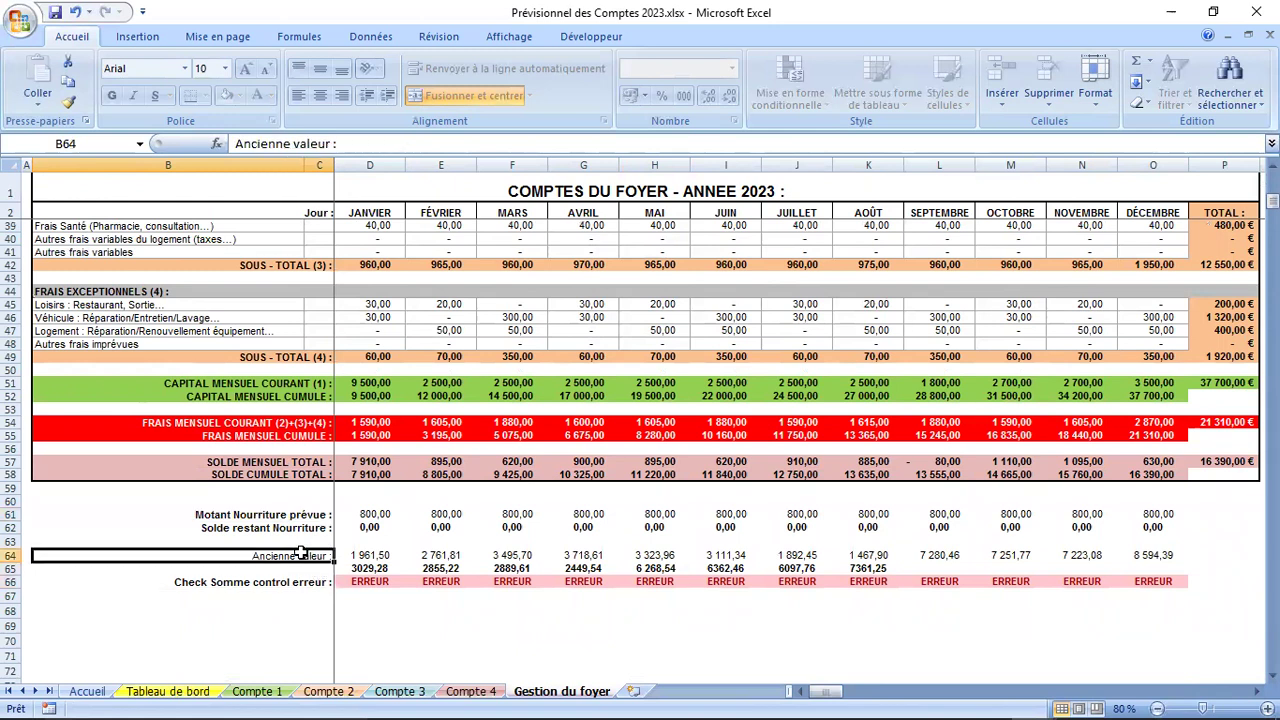
pyautogui.moveTo(380, 556); pyautogui.dragTo(512, 556)
pyautogui.click(377, 556)
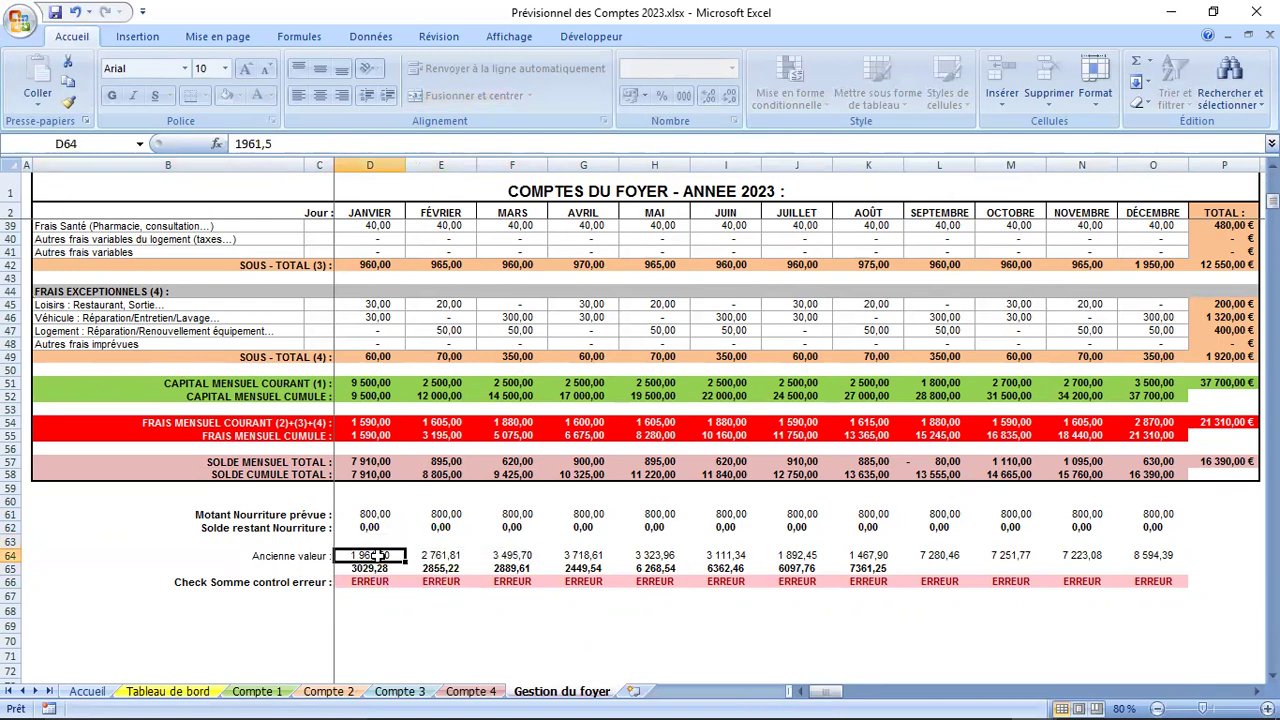
pyautogui.click(376, 567)
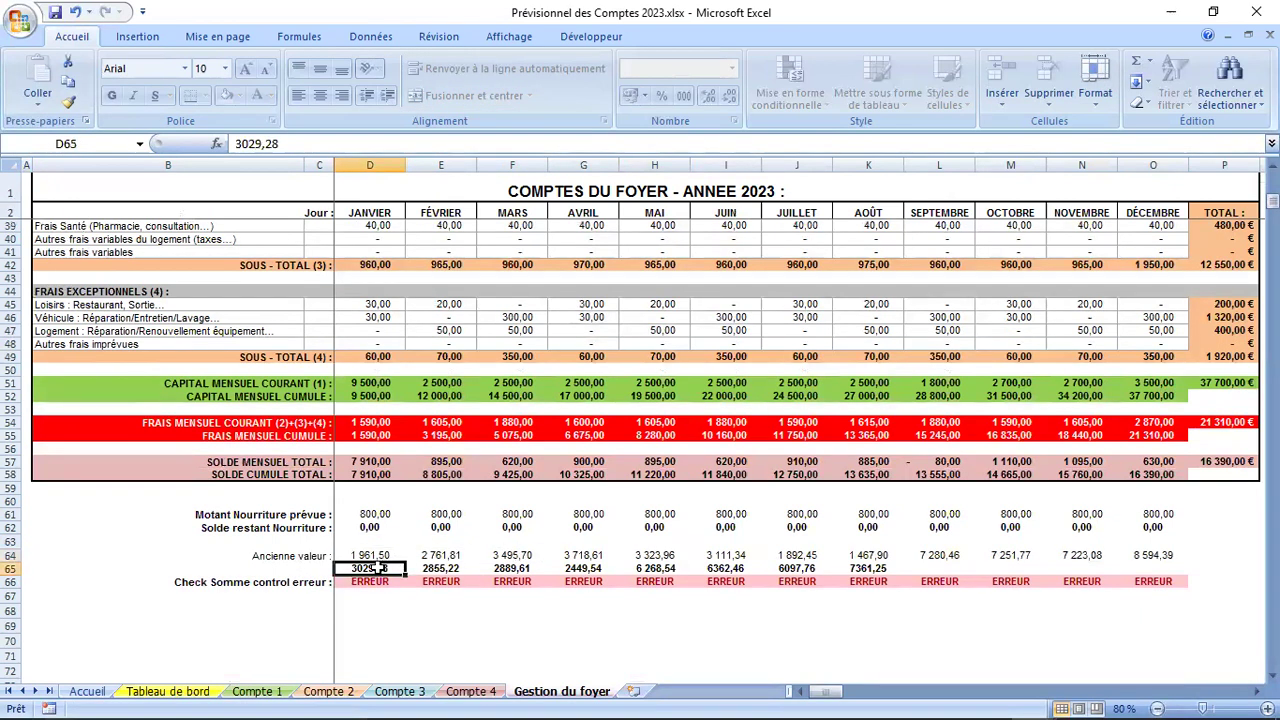
# Step: Compare January's planned food amount in D61 with the food expense in D38 and the Solde restant Nourriture formula in D62
pyautogui.click(370, 513)
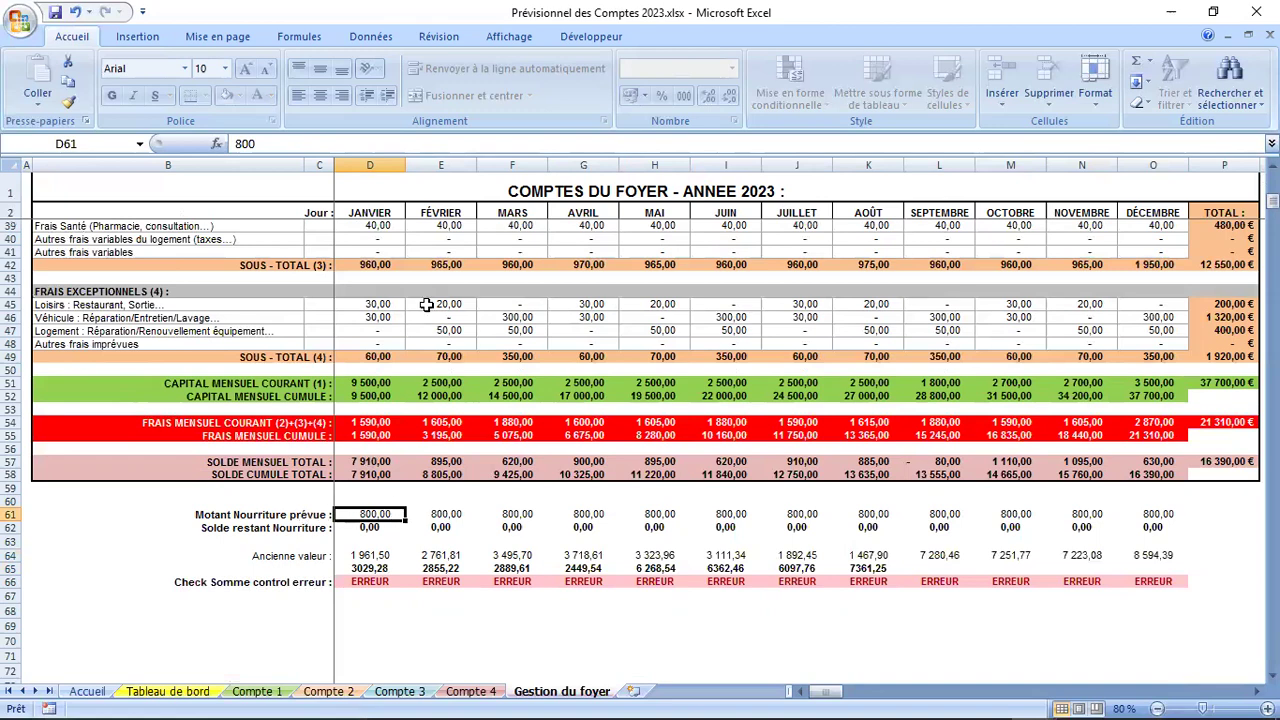
pyautogui.scroll(3, 426, 304)
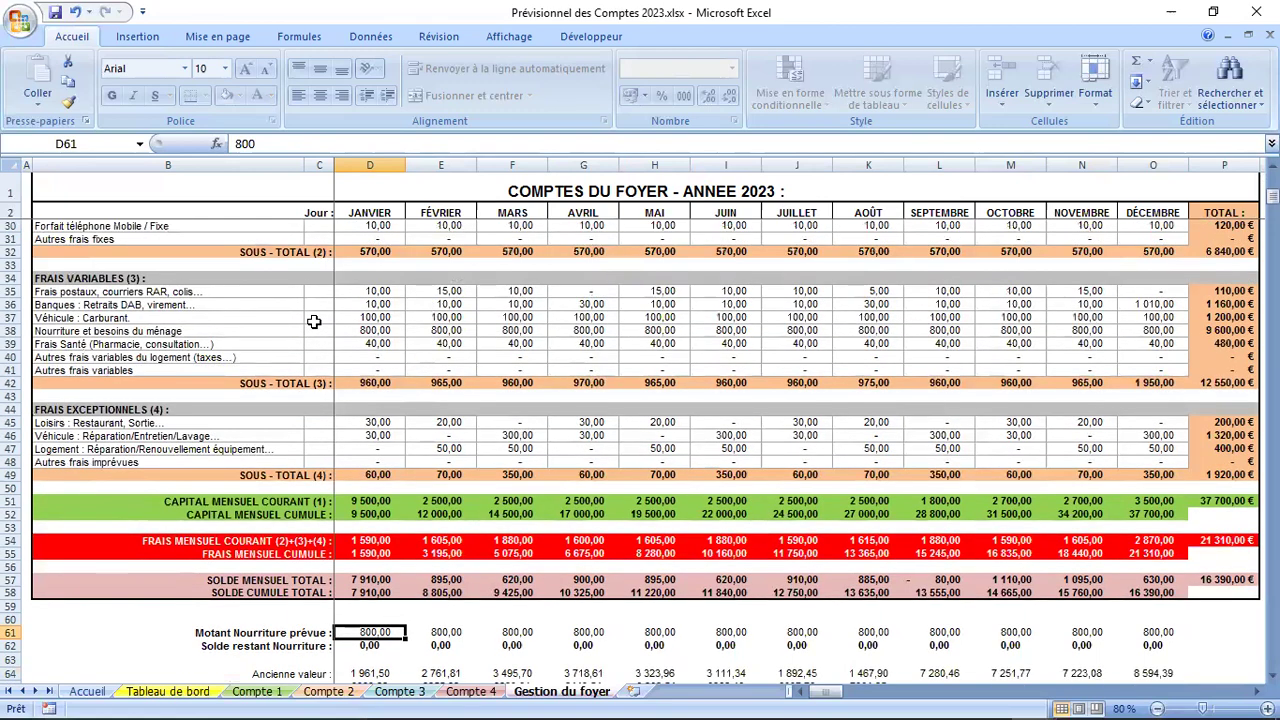
pyautogui.scroll(1, 313, 321)
pyautogui.scroll(-1, 345, 428)
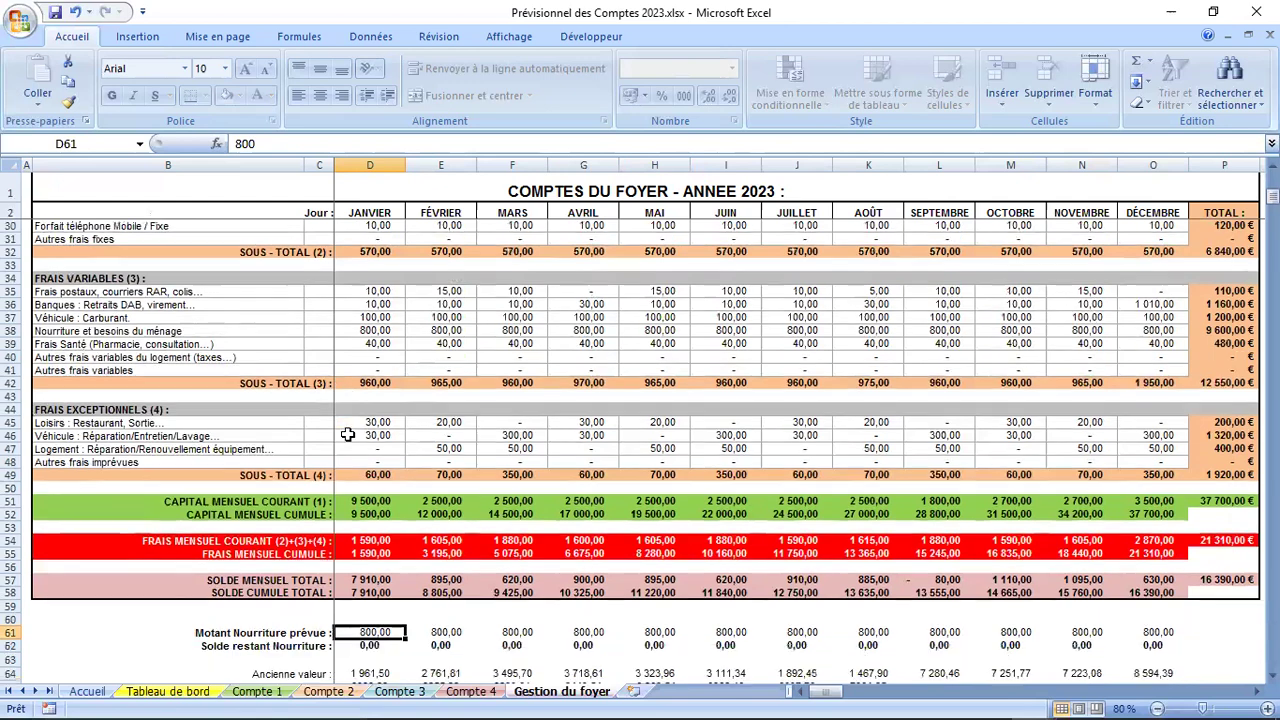
pyautogui.scroll(-1, 347, 434)
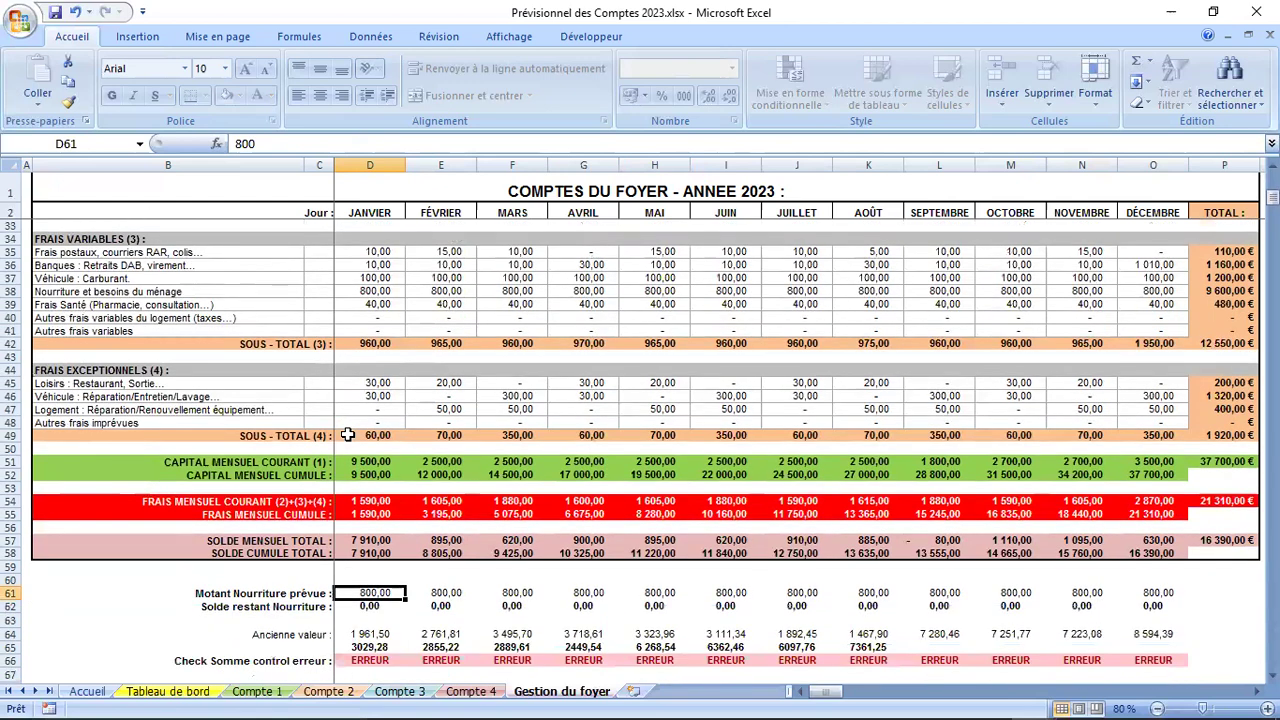
pyautogui.click(368, 605)
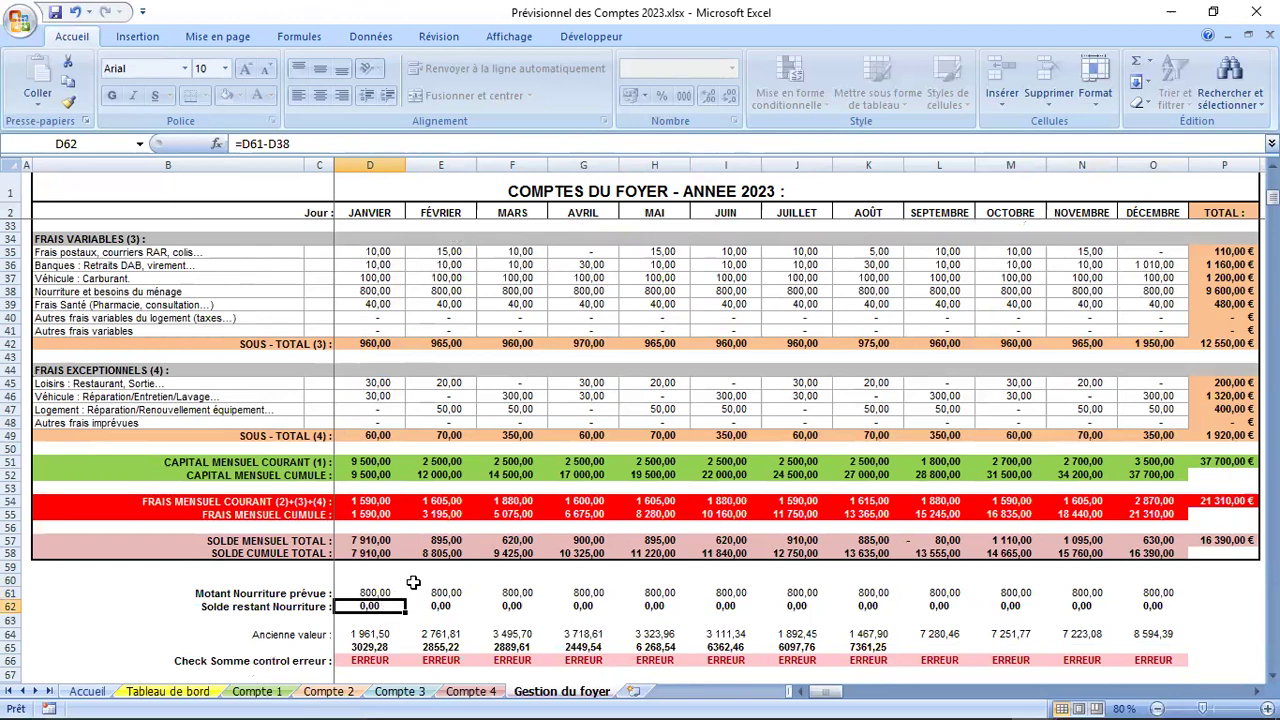
pyautogui.click(373, 292)
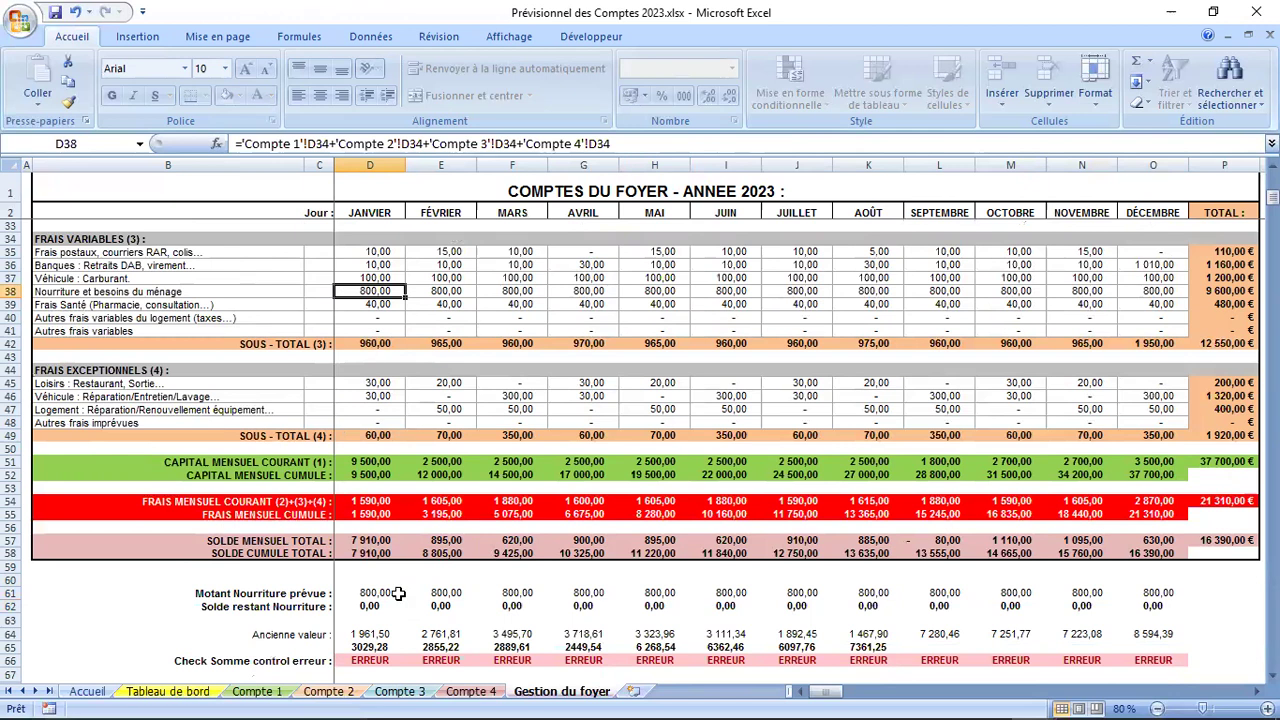
pyautogui.click(366, 606)
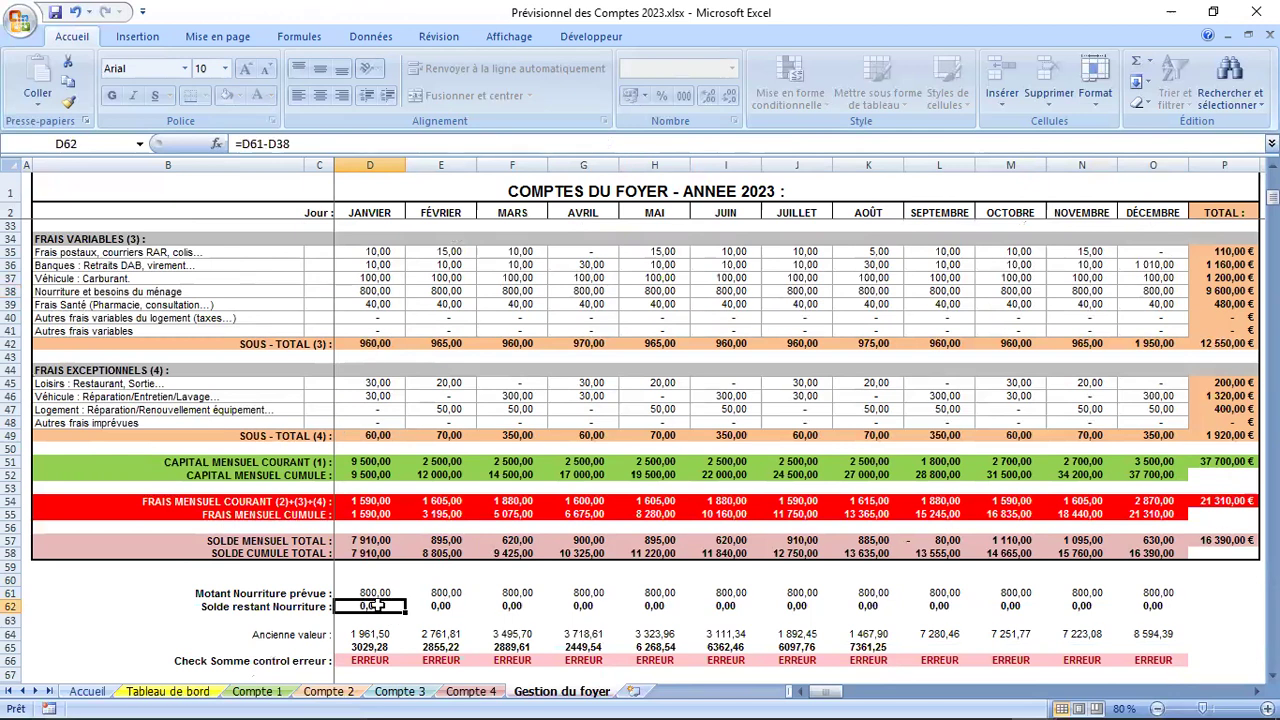
# Step: Set January's Motant Nourriture prévue in D61 to 500 and check it against the food expense in D38
pyautogui.click(380, 592)
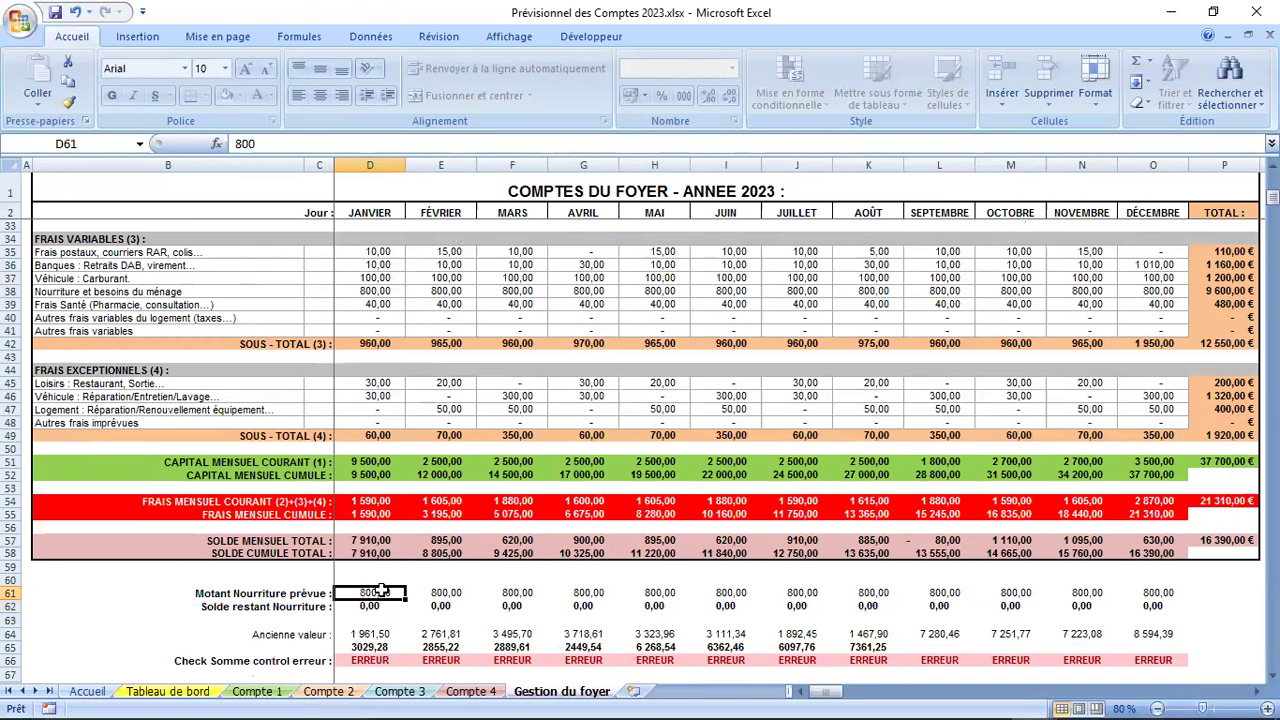
pyautogui.write('500')
pyautogui.press('Return')
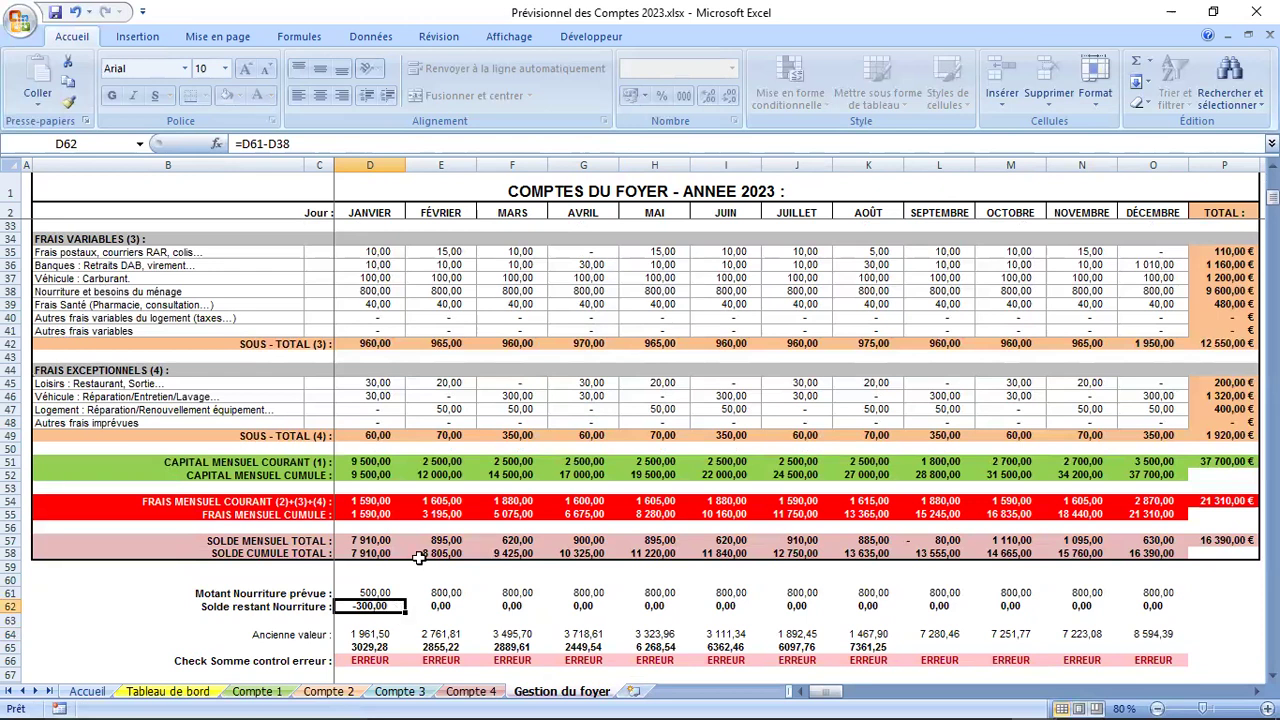
pyautogui.click(375, 290)
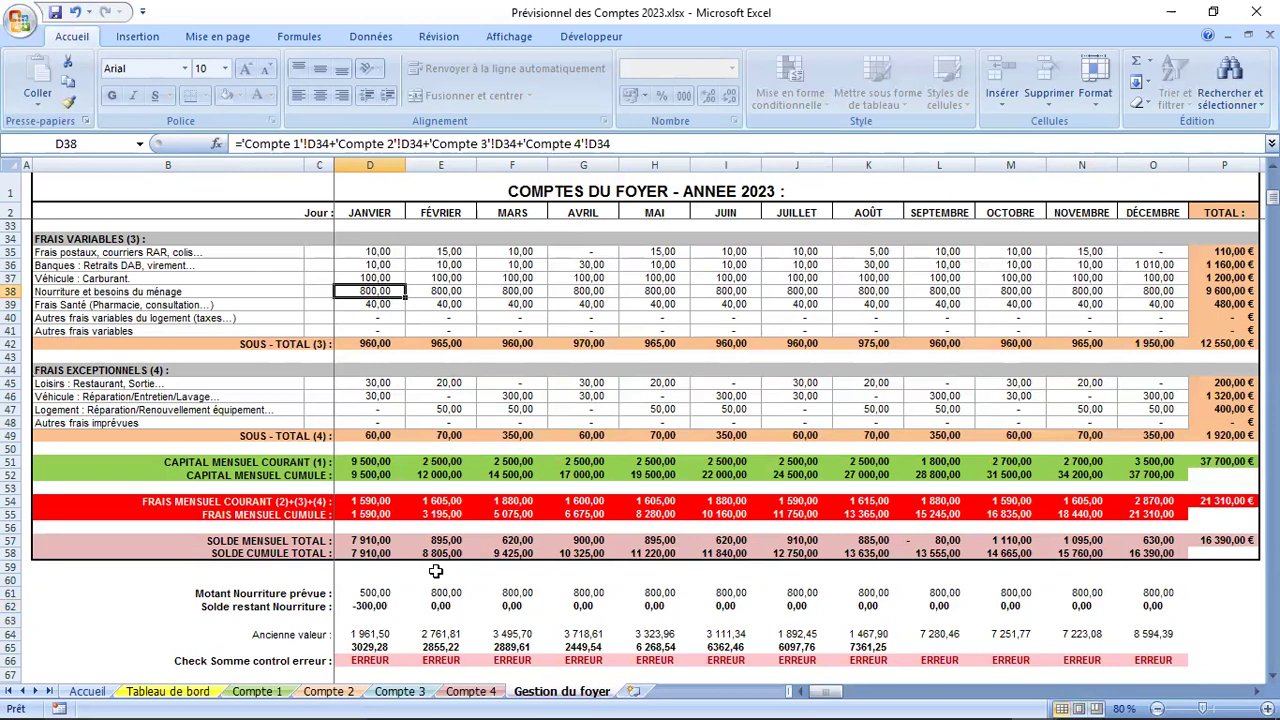
# Step: Review the Motant Nourriture prévue amounts for January, February and March alongside the household expense sections
pyautogui.click(443, 592)
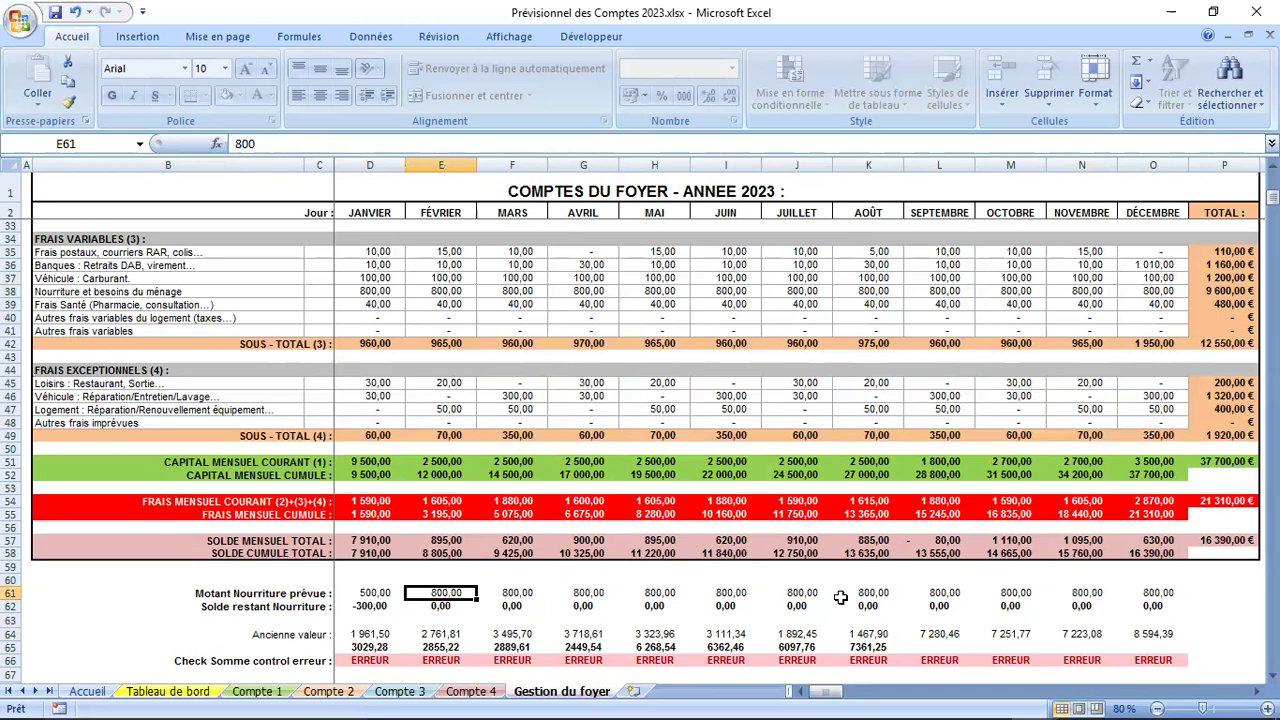
pyautogui.click(376, 593)
pyautogui.click(458, 594)
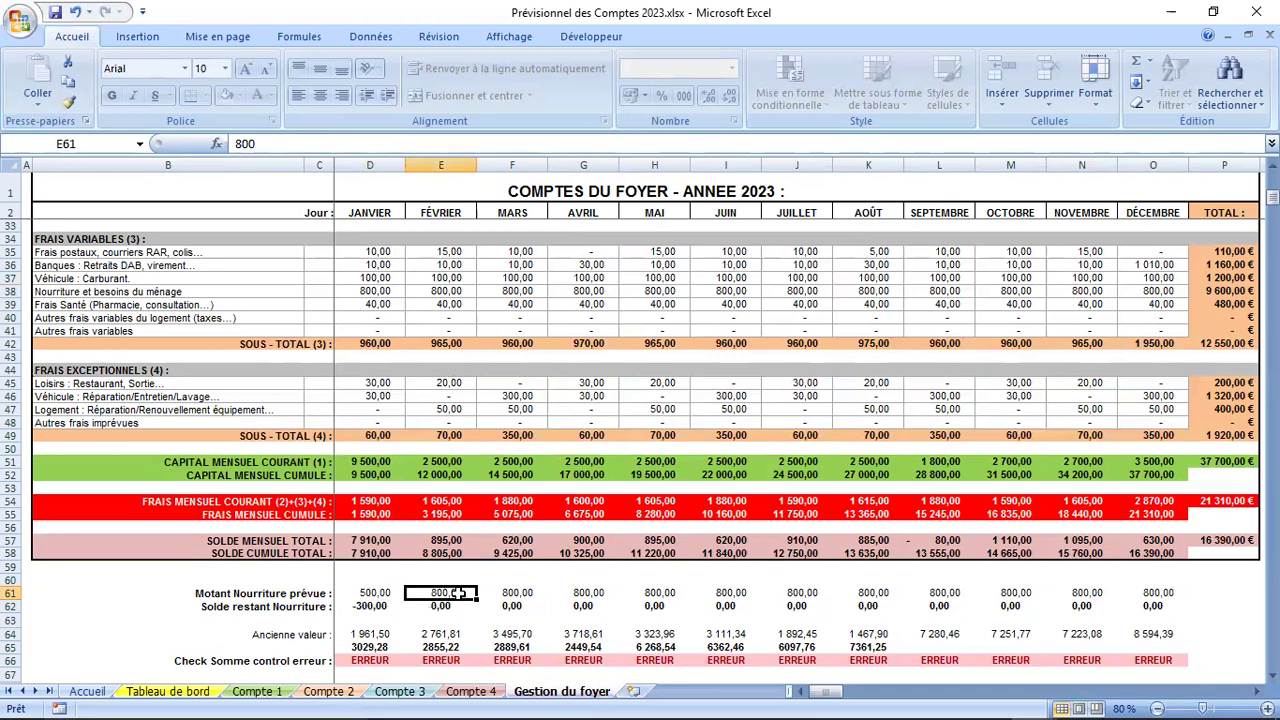
pyautogui.click(527, 593)
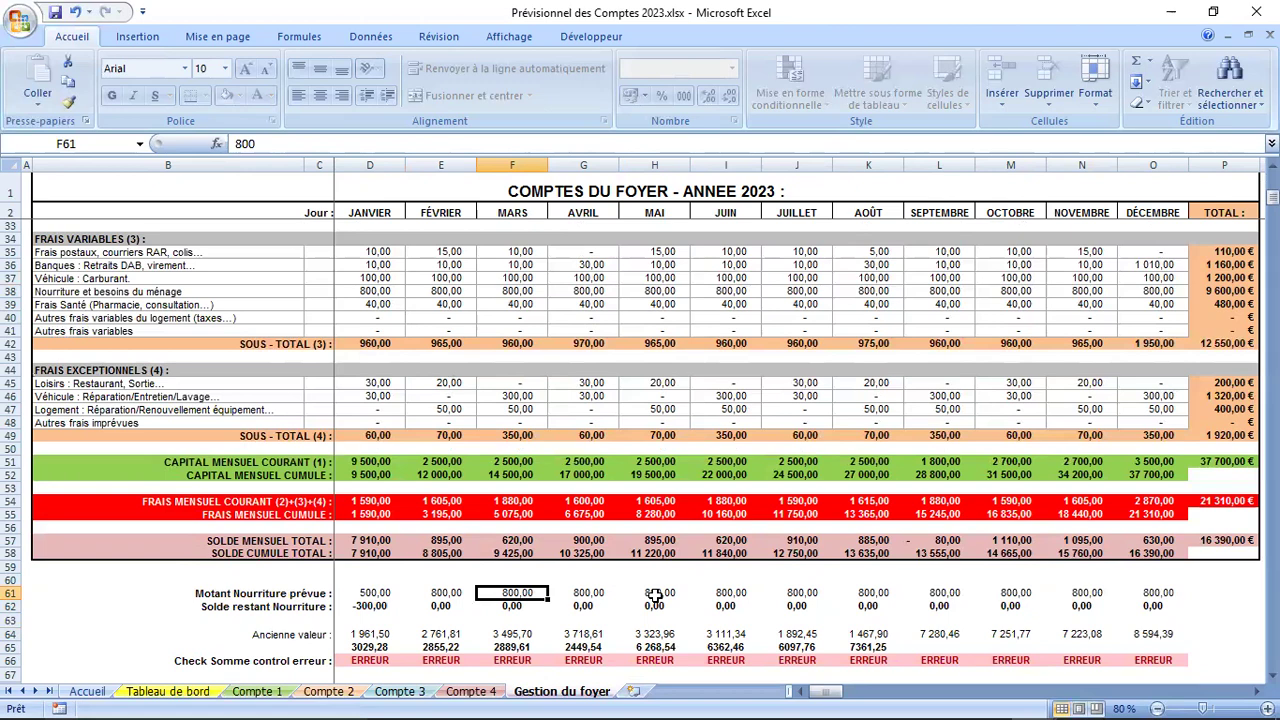
pyautogui.scroll(5, 654, 585)
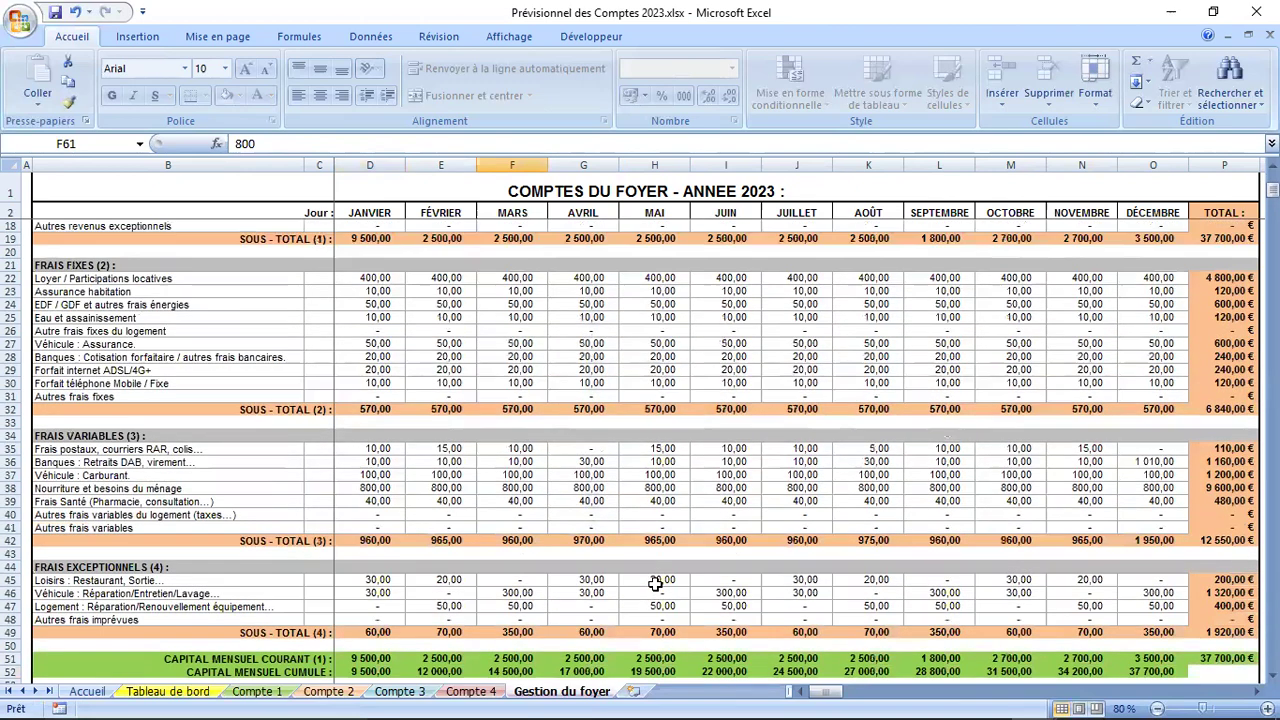
# Step: Open the Tableau de bord sheet and examine the four individual accounts' BILAN 2023 pie charts for capital, expenses and balance
pyautogui.scroll(2, 654, 585)
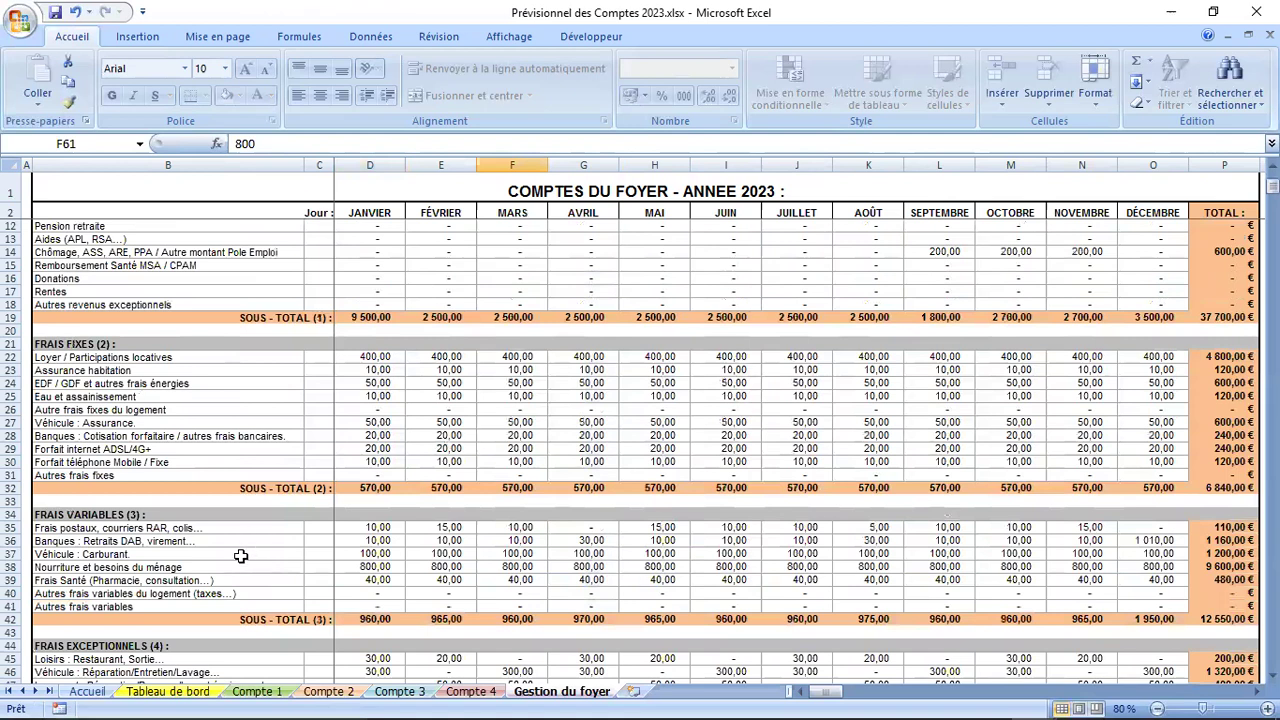
pyautogui.click(168, 691)
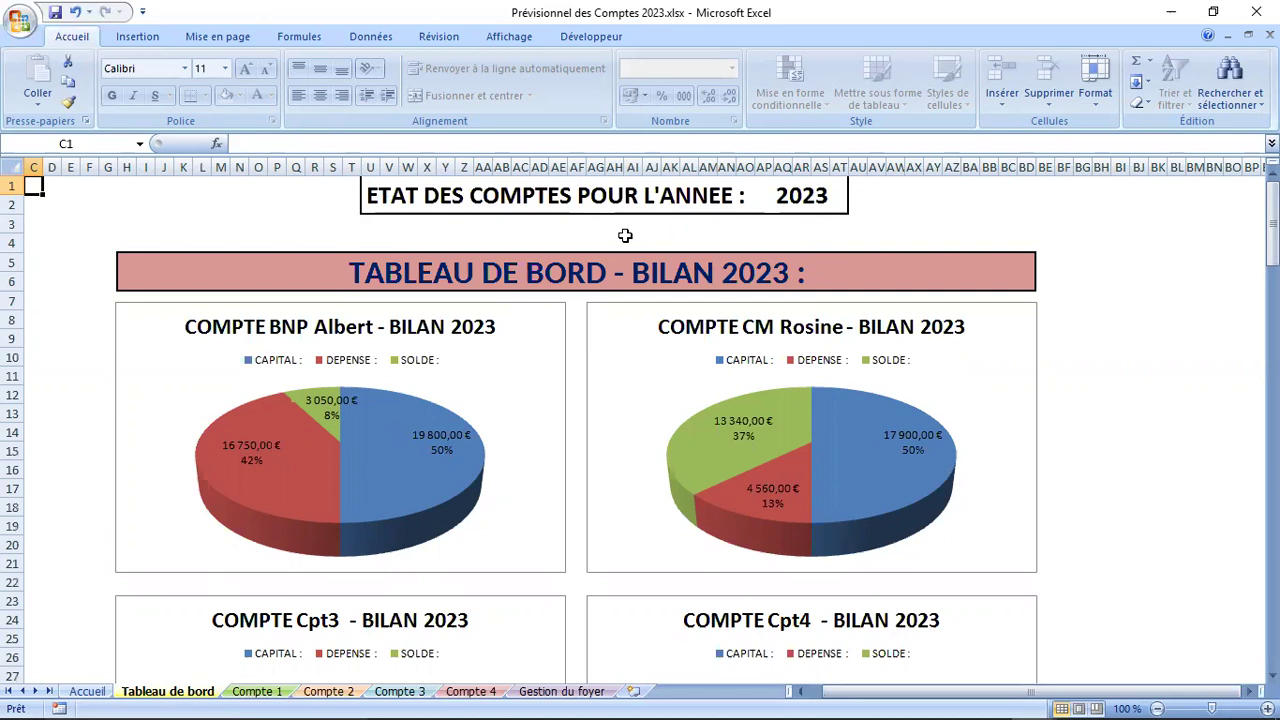
pyautogui.scroll(-1, 625, 235)
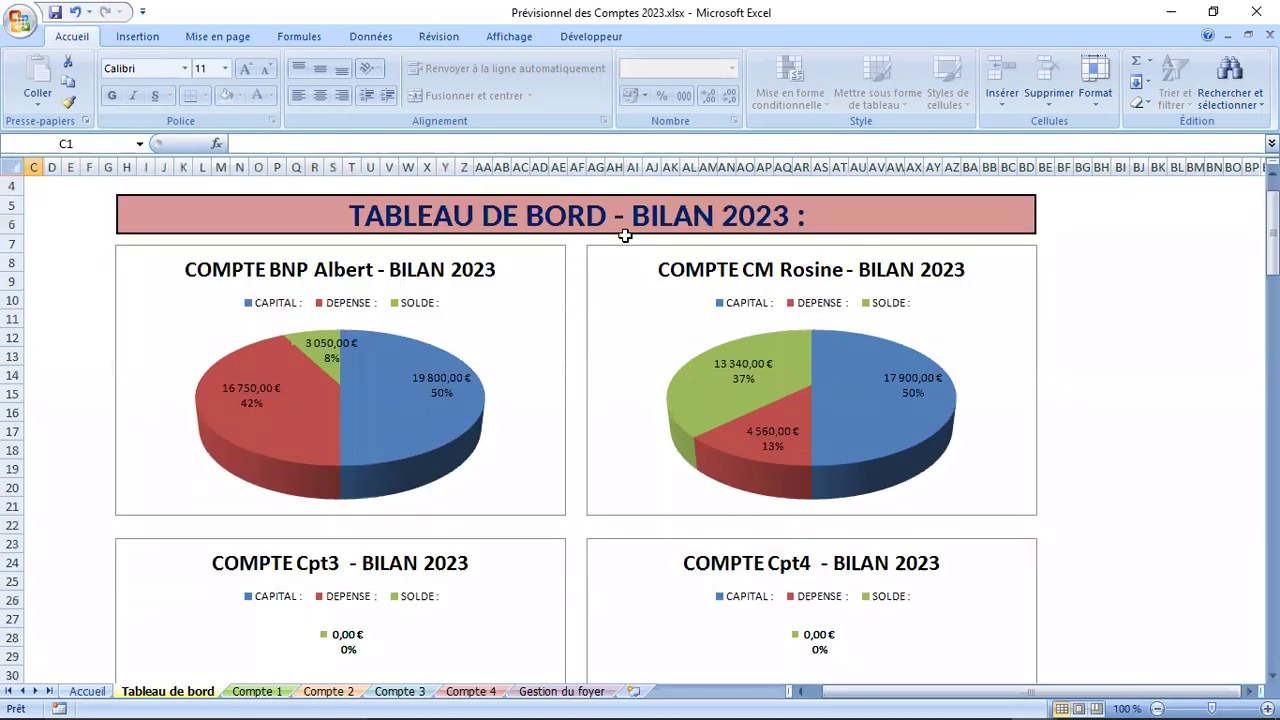
pyautogui.click(577, 260)
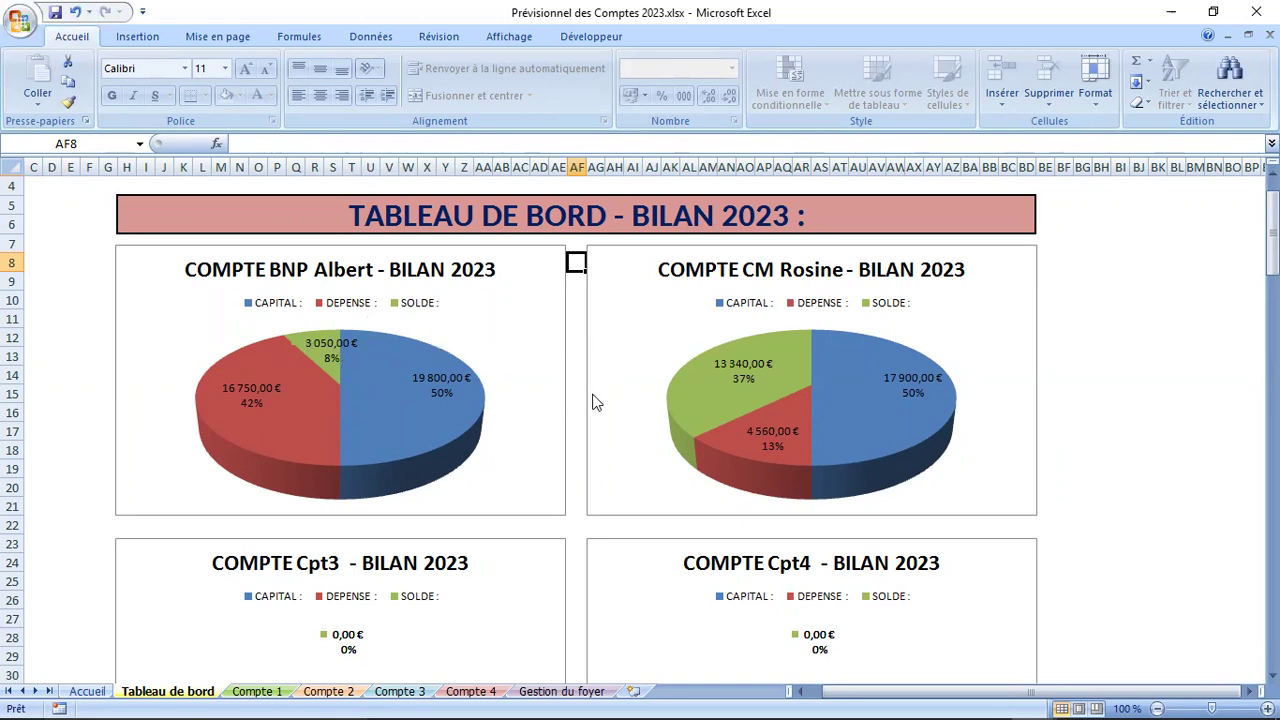
pyautogui.click(576, 358)
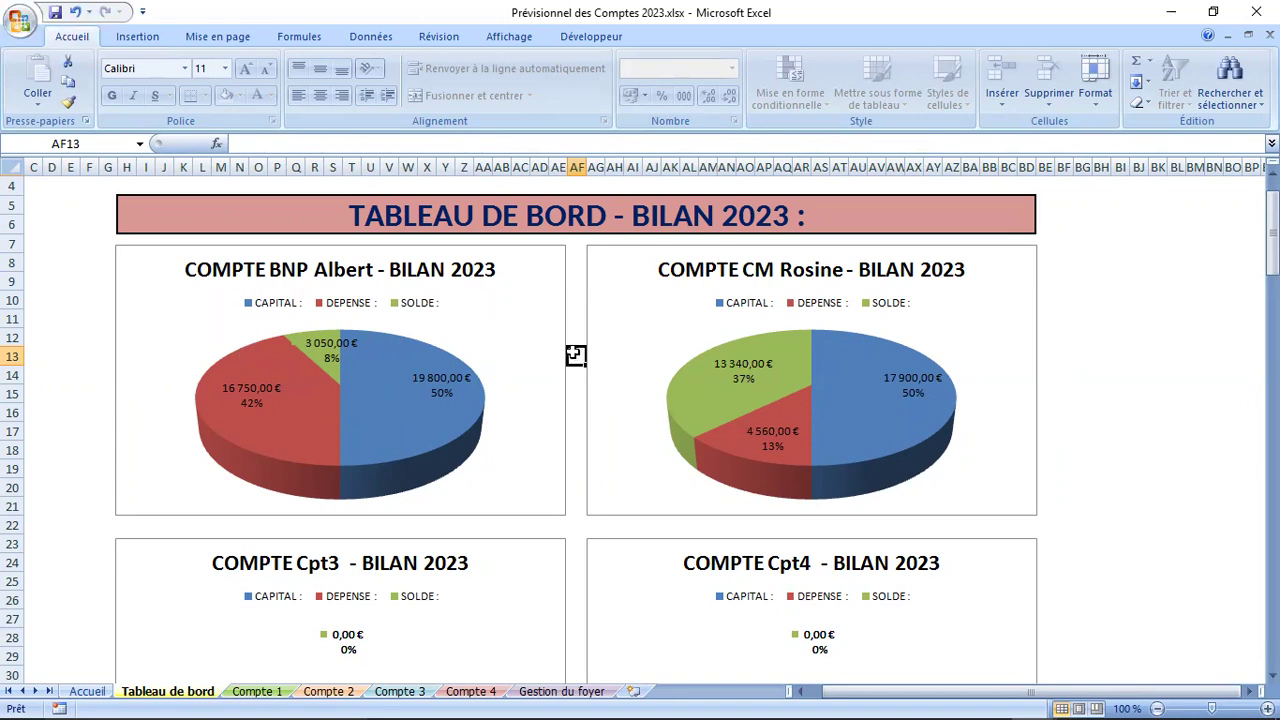
pyautogui.click(35, 188)
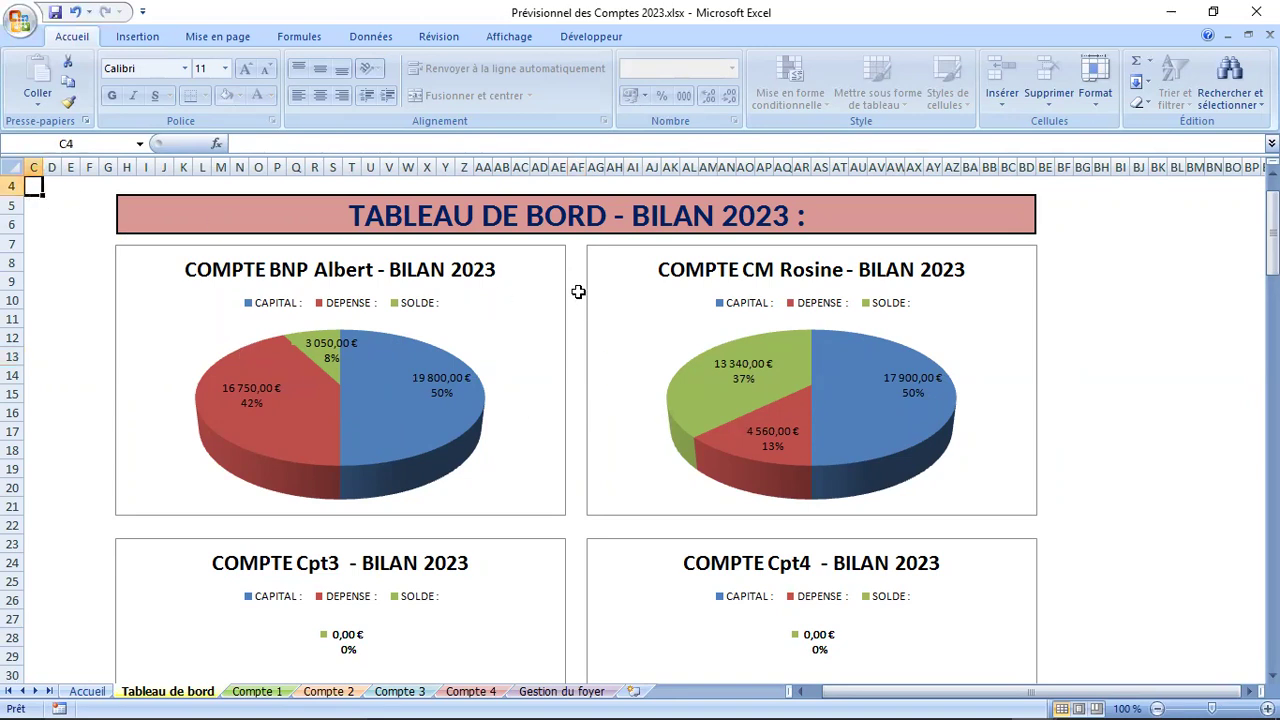
pyautogui.scroll(-2, 578, 291)
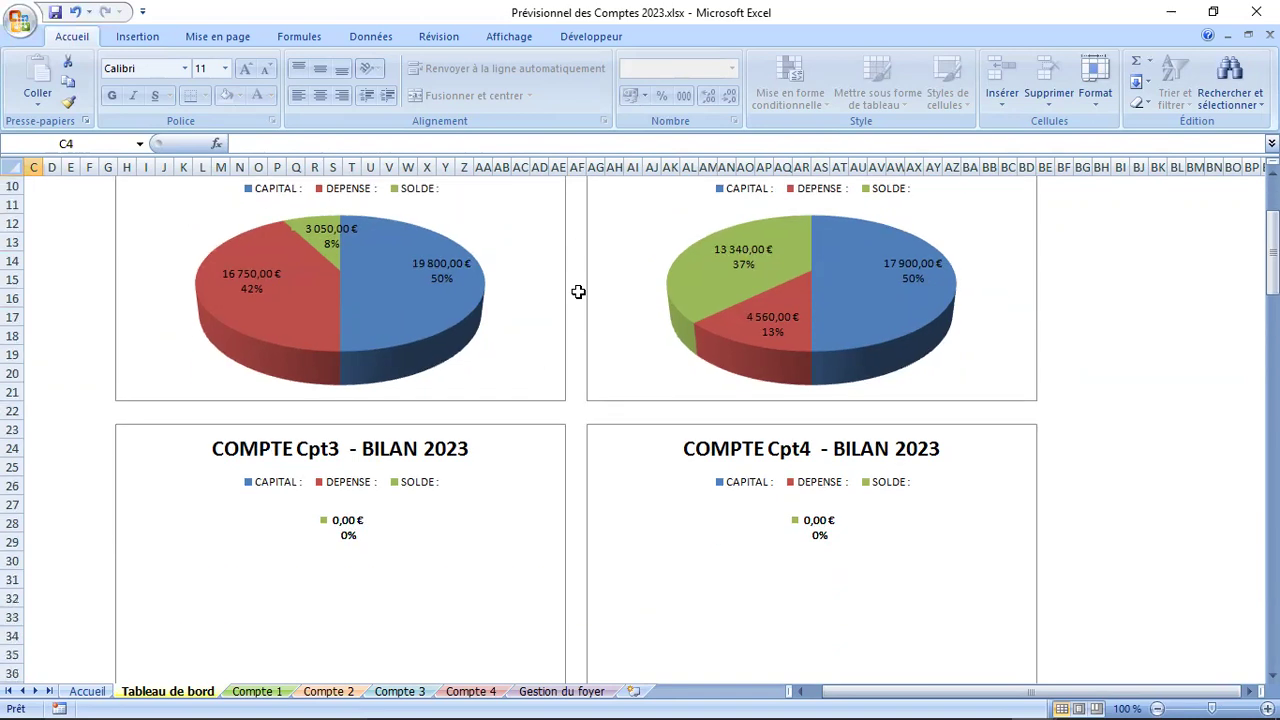
pyautogui.scroll(1, 578, 291)
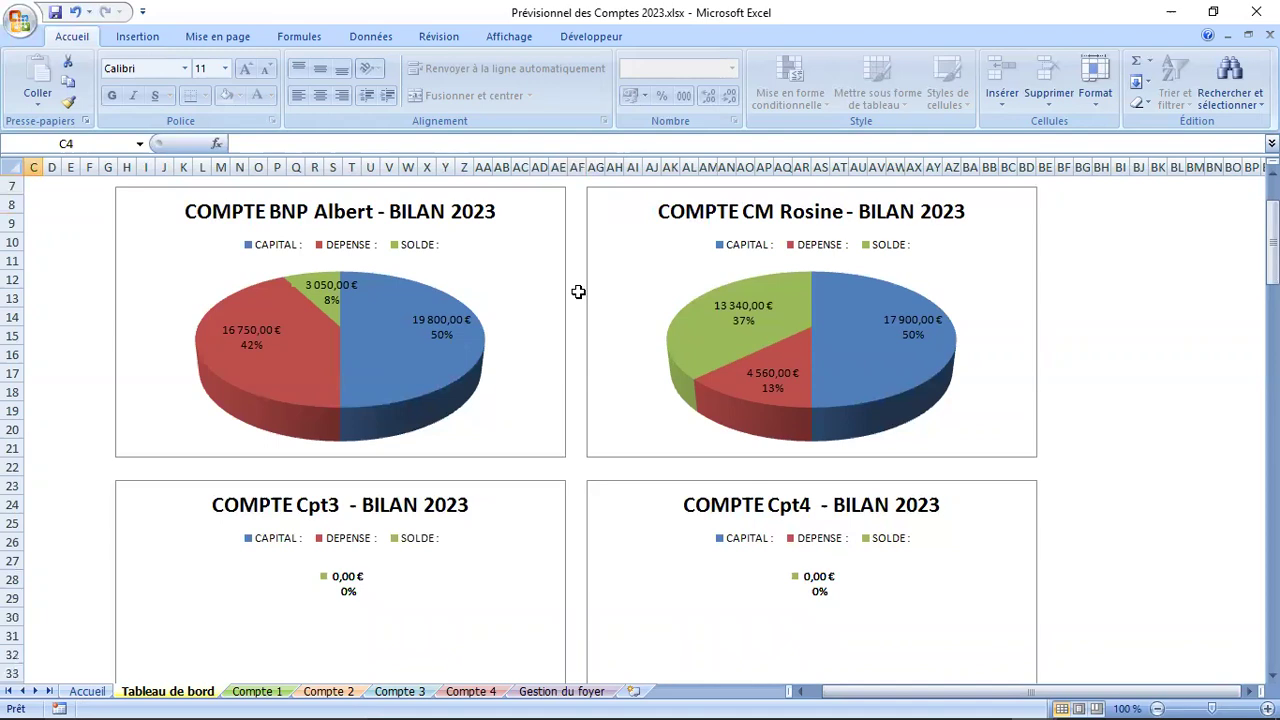
# Step: Examine the COMPTES DU FOYER - BILAN 2023 chart and its DETAILS DES DEPENSES and DETAILS DES CAPITAUX breakdown charts
pyautogui.scroll(-4, 578, 291)
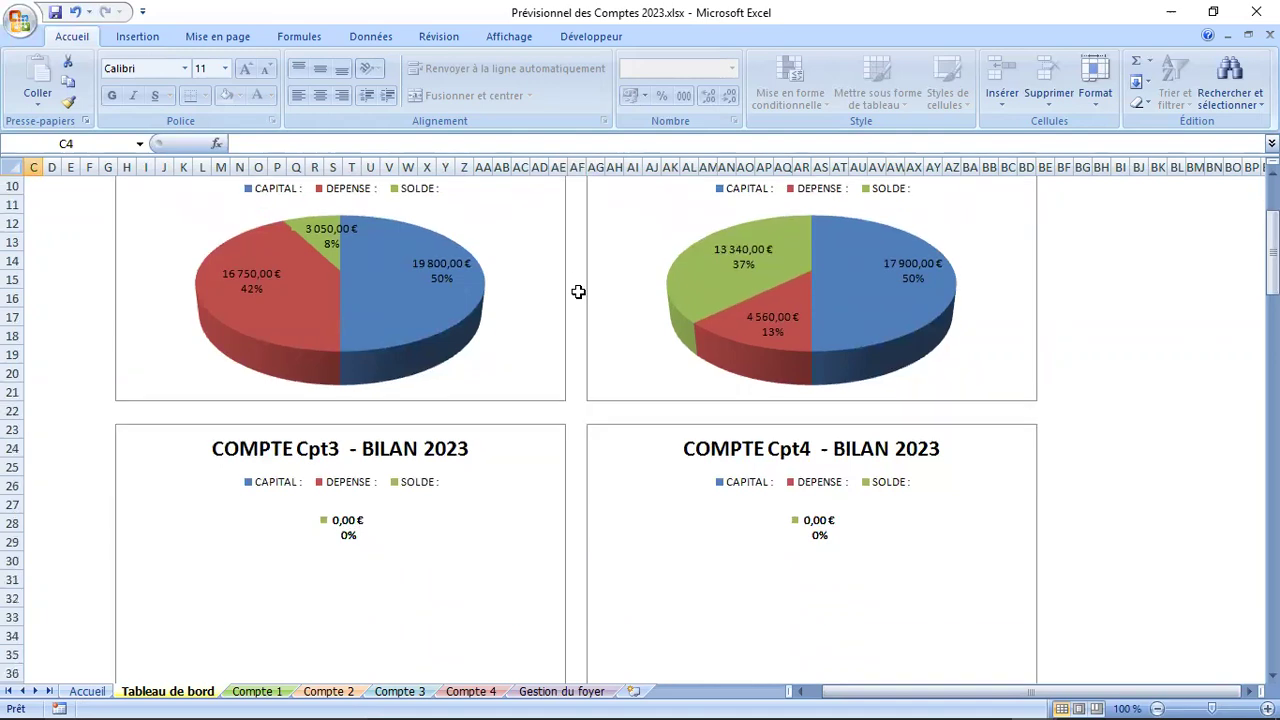
pyautogui.scroll(-6, 578, 291)
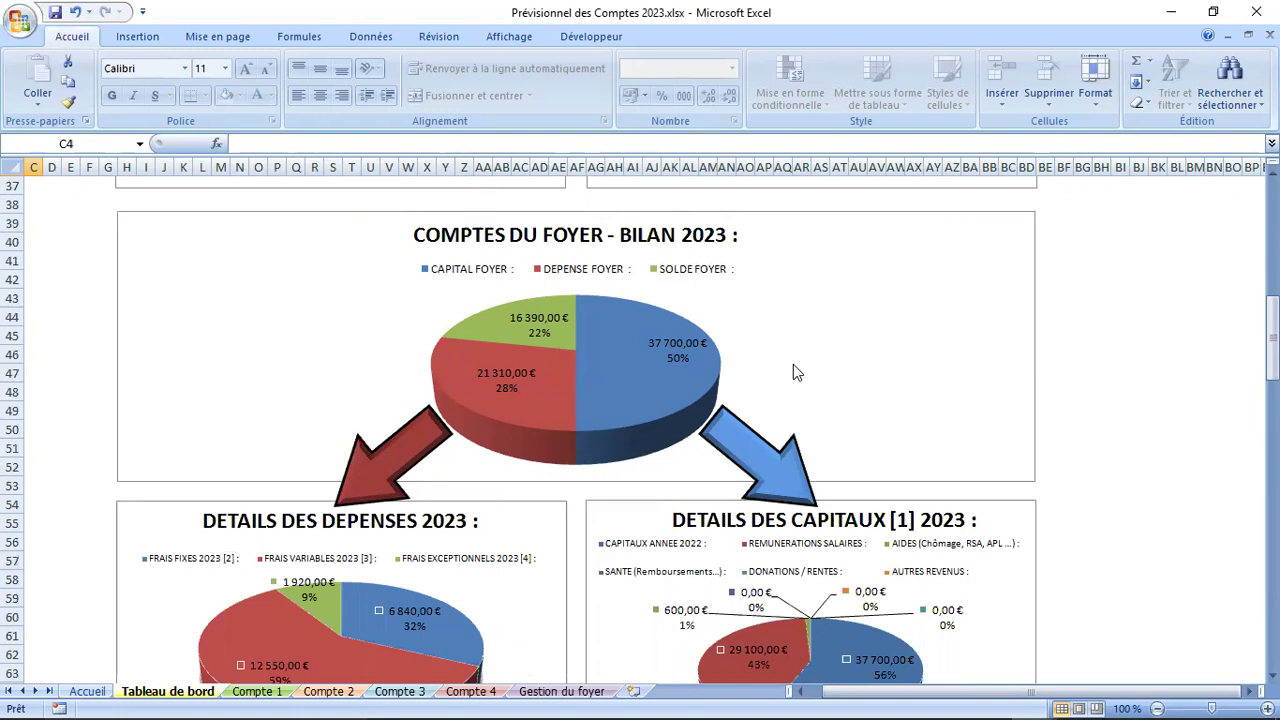
pyautogui.scroll(-3, 793, 366)
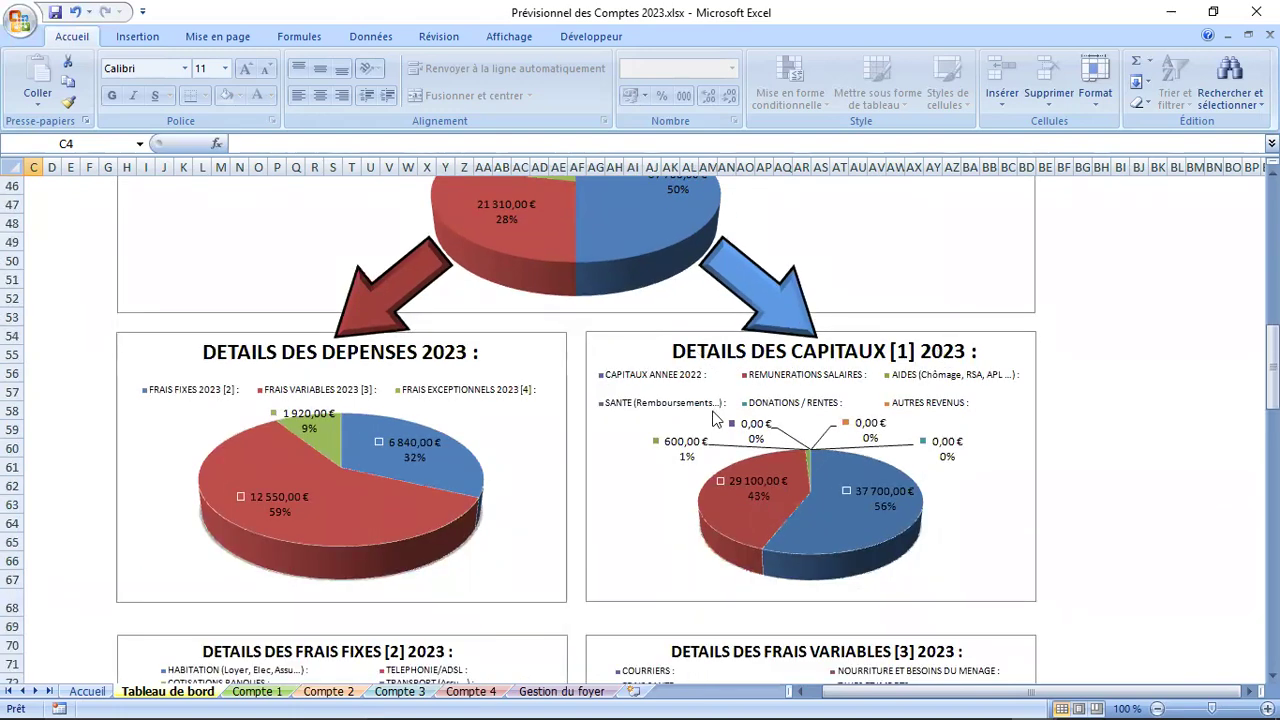
pyautogui.scroll(-1, 785, 425)
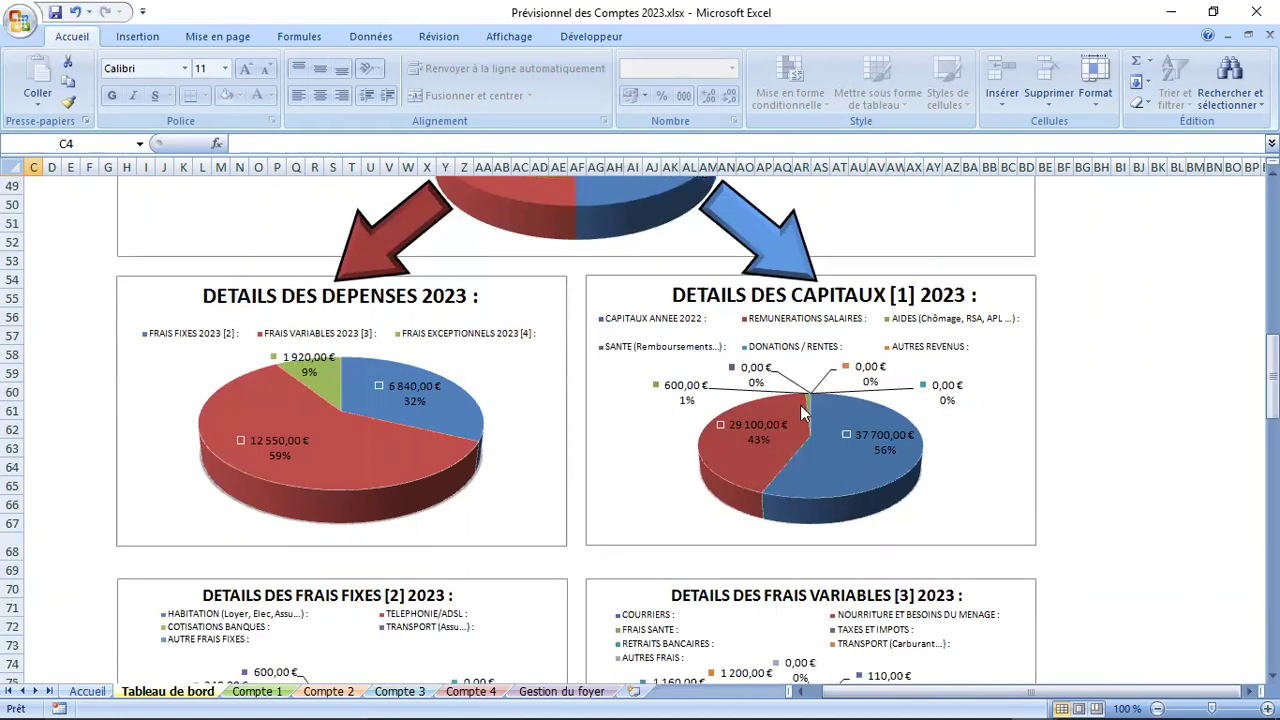